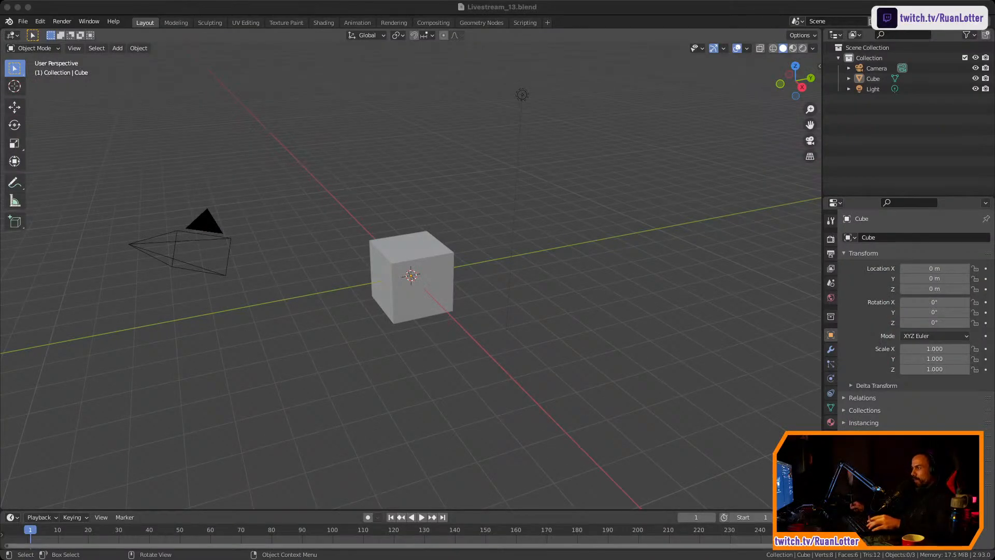
key(super+Tab)
shift+middle_drag(411, 275, 432, 270)
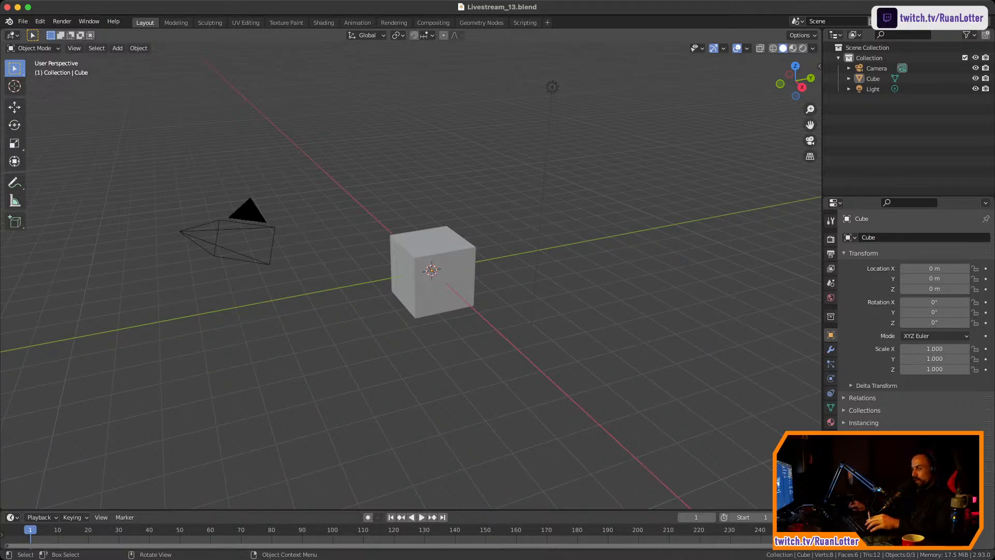
key(ctrl)
Switch to Safari, search Google for "tictac ufo" and show the image results
key(super+Tab)
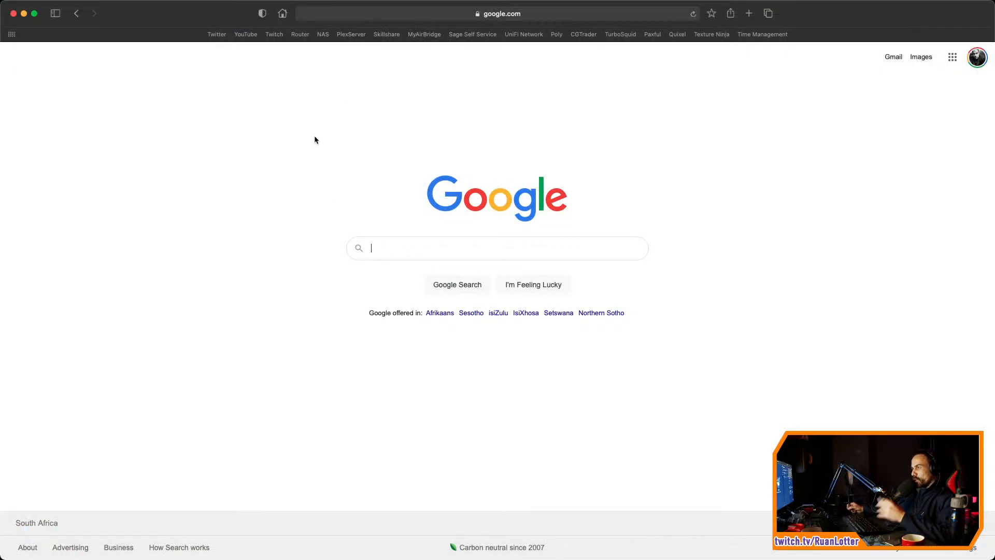
text(ti)
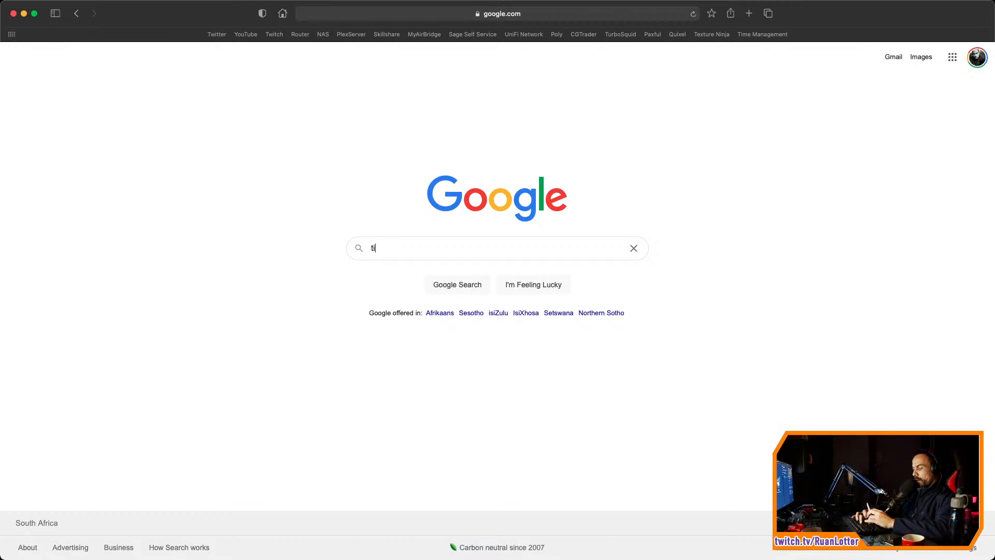
text(ctac ufo)
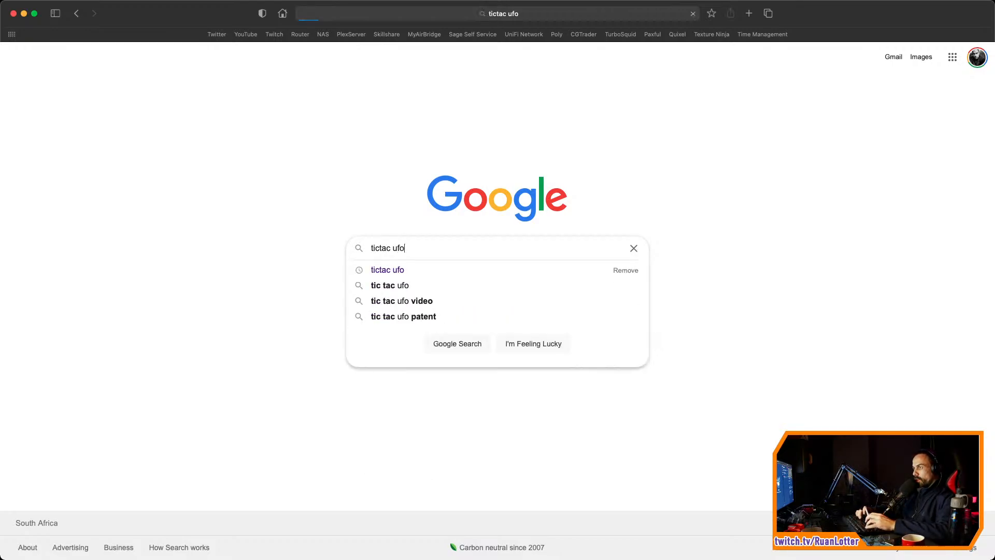
key(Return)
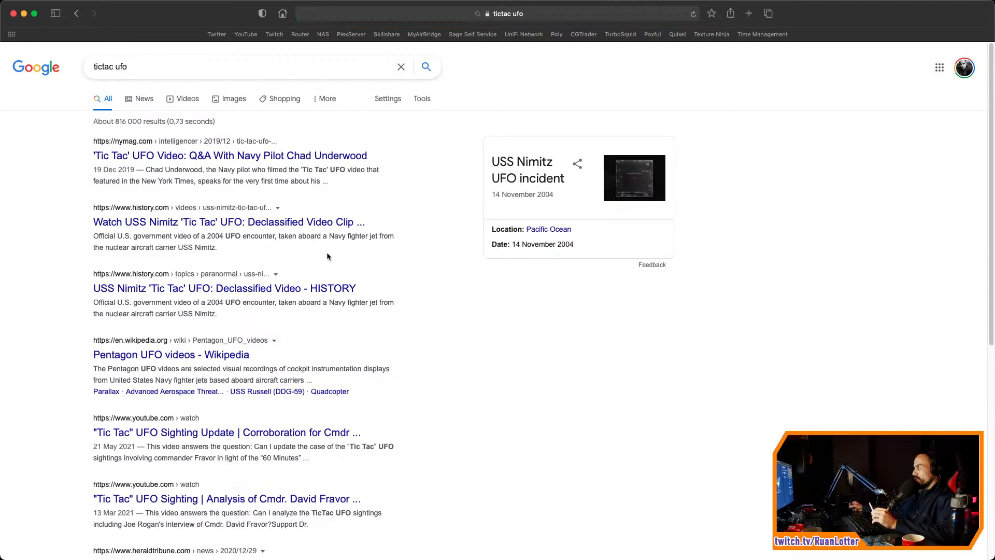
click(250, 106)
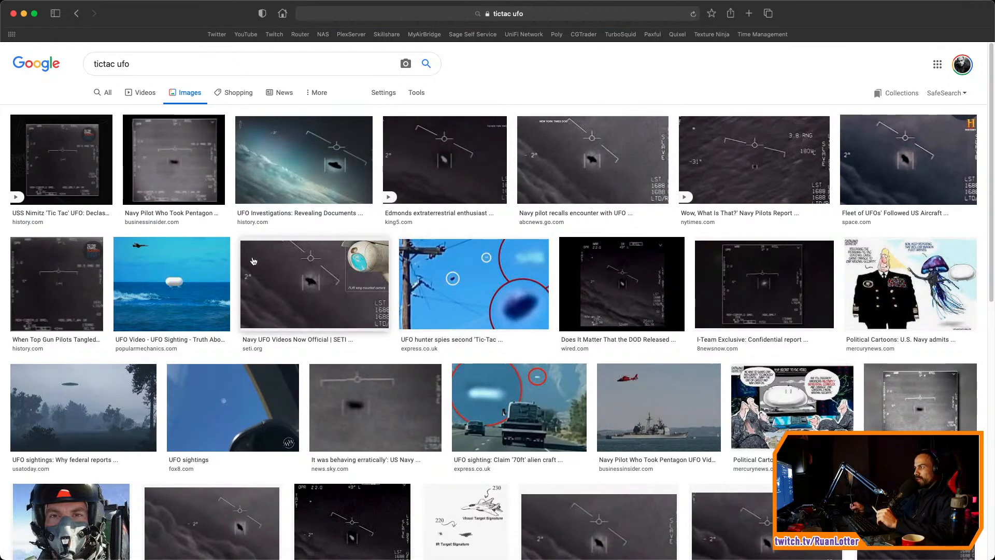
Browse the image results for reference pictures showing the shape of the tic tac UFO
scroll(273, 263, down, 2)
scroll(197, 254, up, 2)
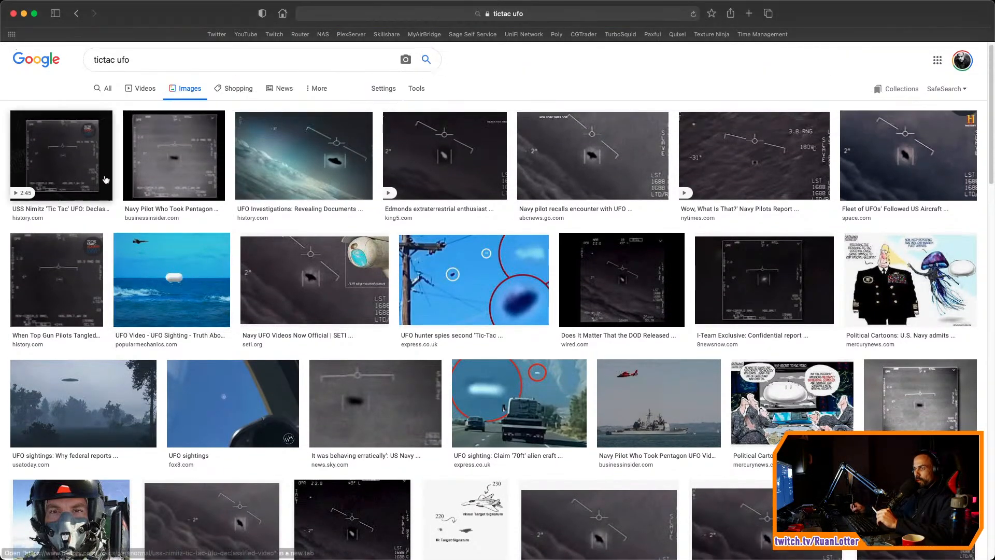
scroll(361, 265, down, 2)
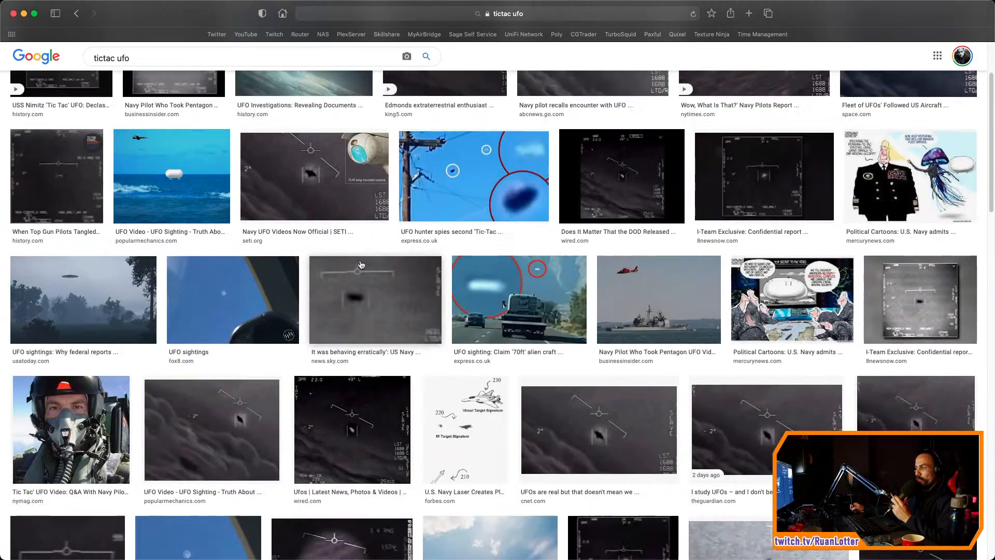
scroll(357, 267, down, 7)
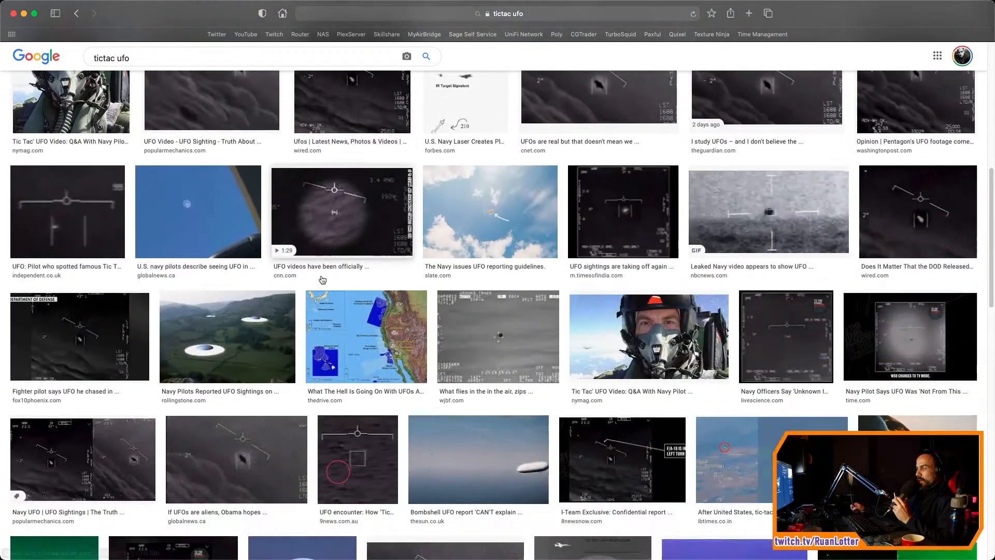
scroll(323, 279, down, 8)
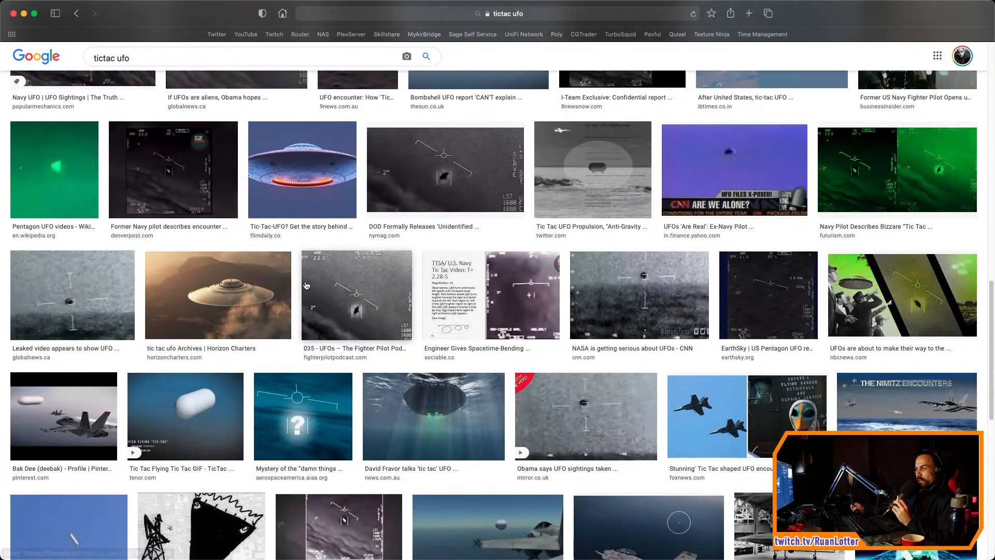
scroll(306, 285, down, 3)
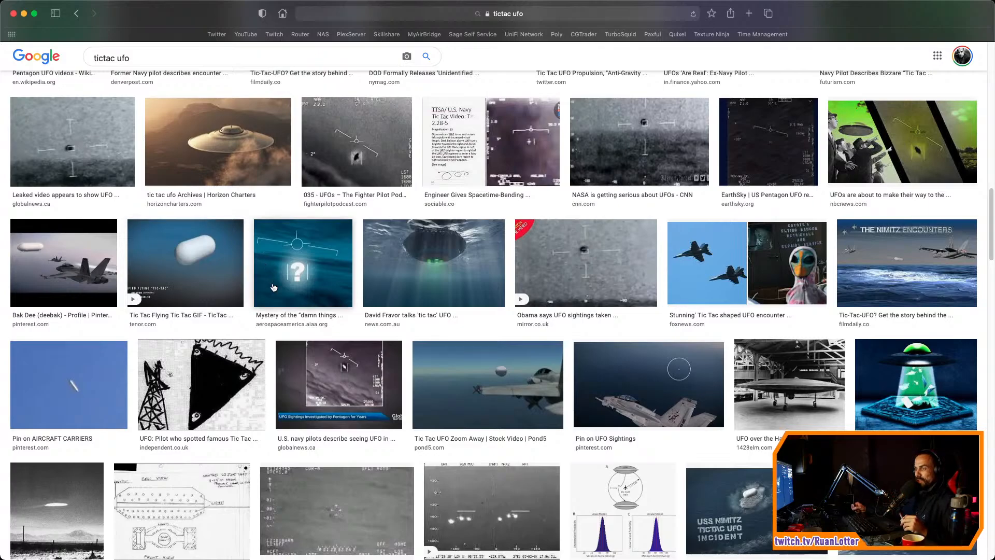
scroll(274, 287, down, 4)
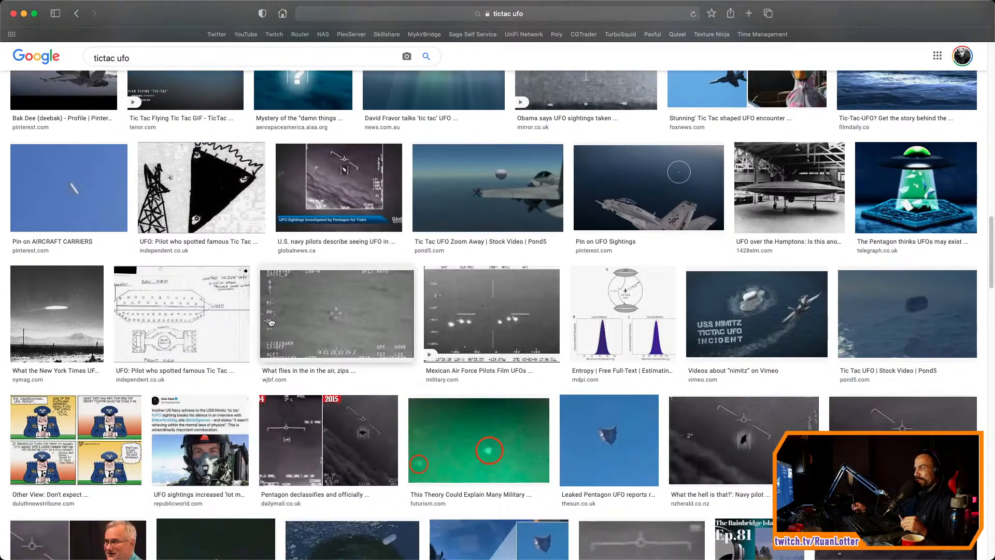
scroll(282, 292, down, 6)
scroll(275, 294, down, 2)
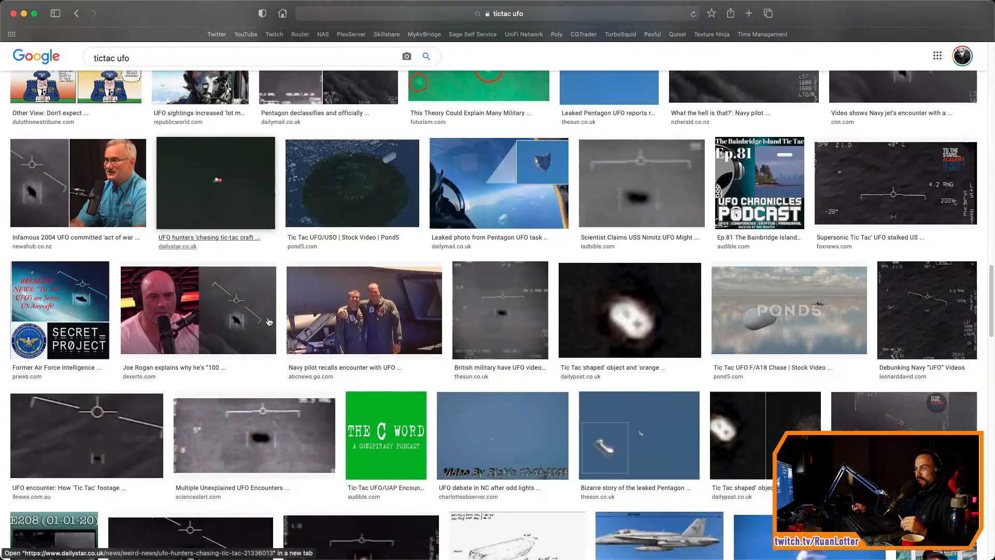
scroll(280, 291, down, 9)
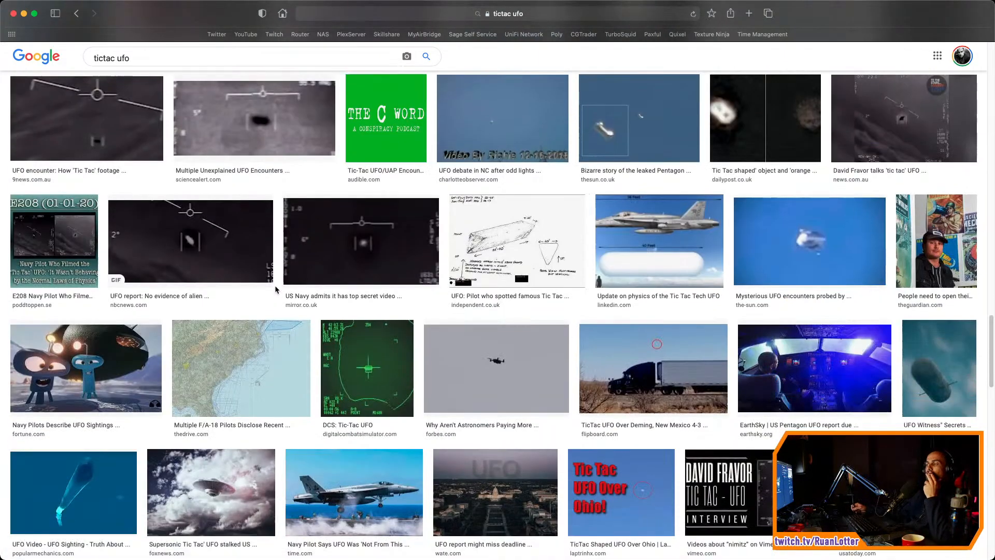
scroll(266, 315, down, 2)
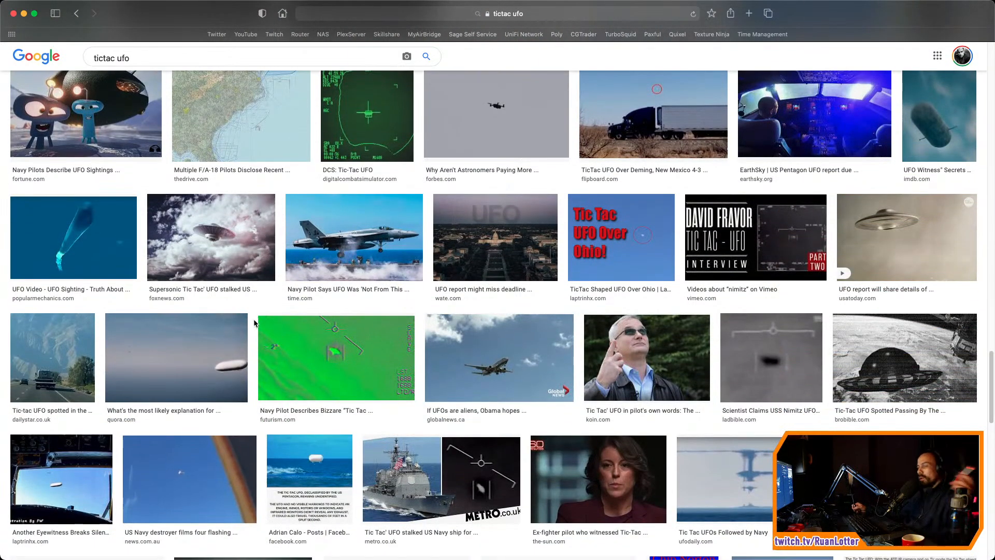
scroll(262, 310, down, 1)
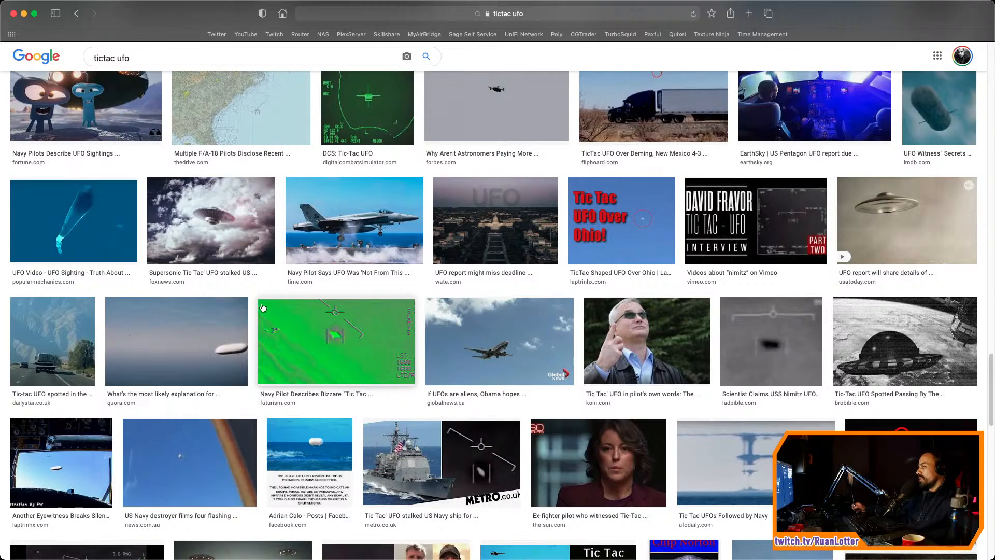
Preview the Quora picture of the white capsule-shaped craft and look over its related images
click(233, 332)
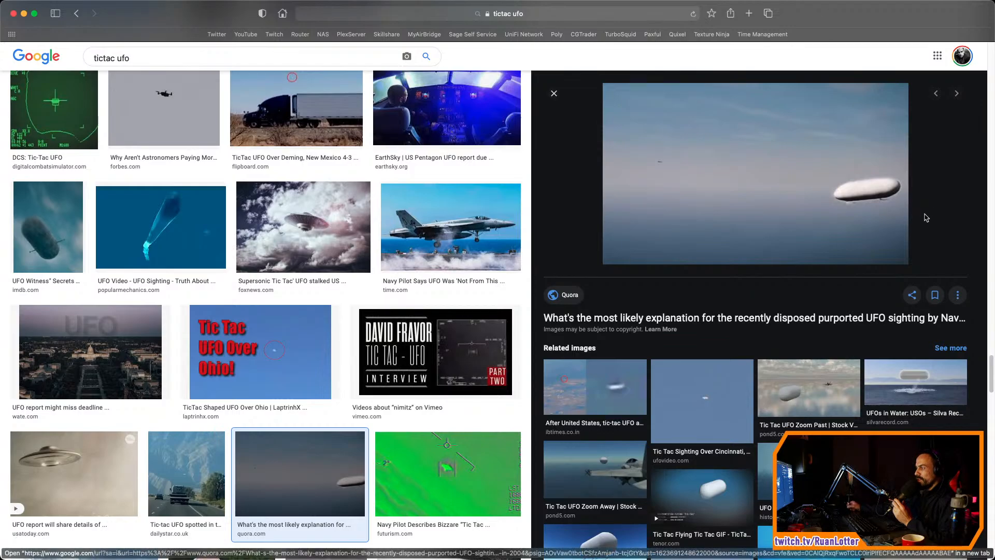
scroll(948, 221, down, 1)
scroll(947, 222, down, 2)
scroll(927, 208, up, 3)
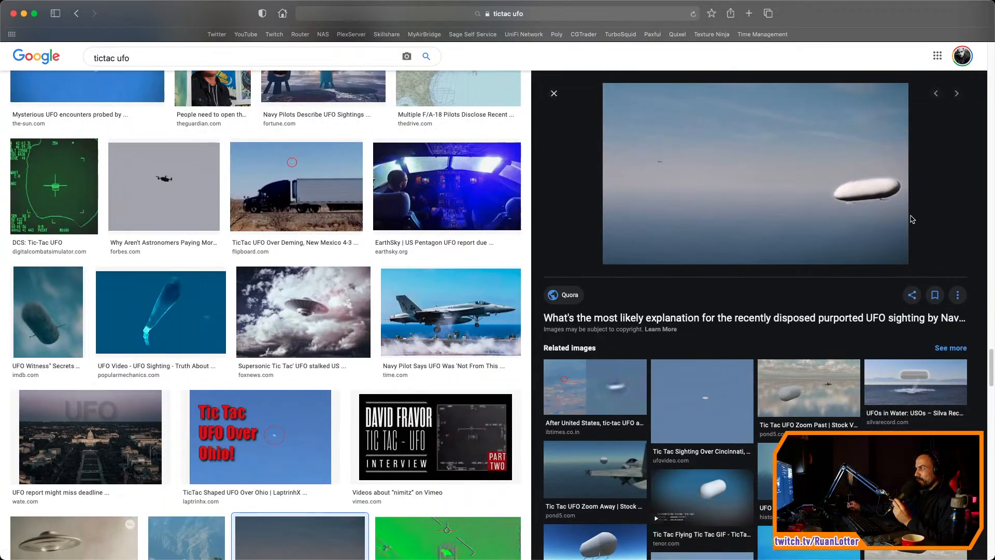
scroll(777, 197, down, 3)
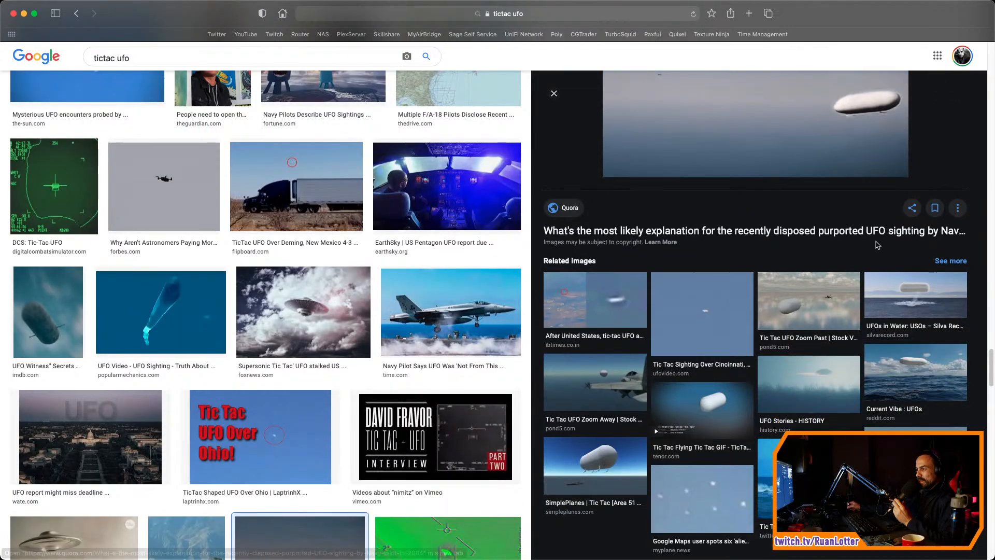
Preview the related SimplePlanes Tic Tac images and the Wikimedia Commons USS Nimitz 2004 tic tac UFO picture
click(603, 457)
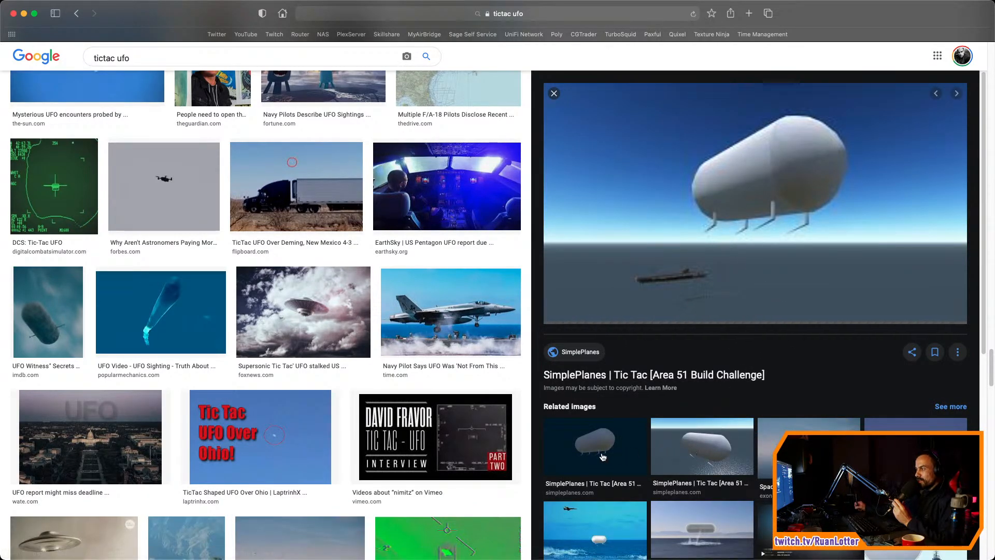
click(704, 455)
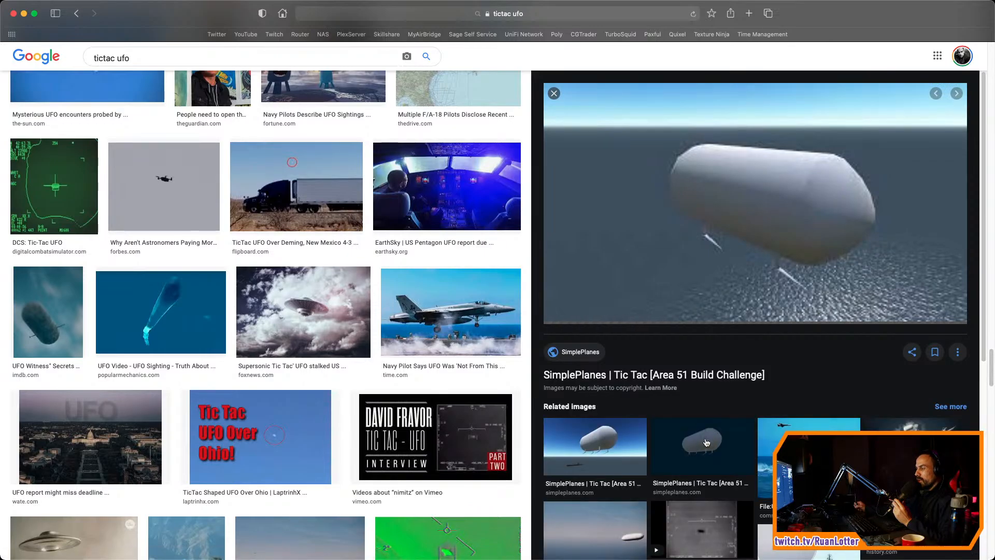
scroll(706, 442, down, 1)
click(802, 412)
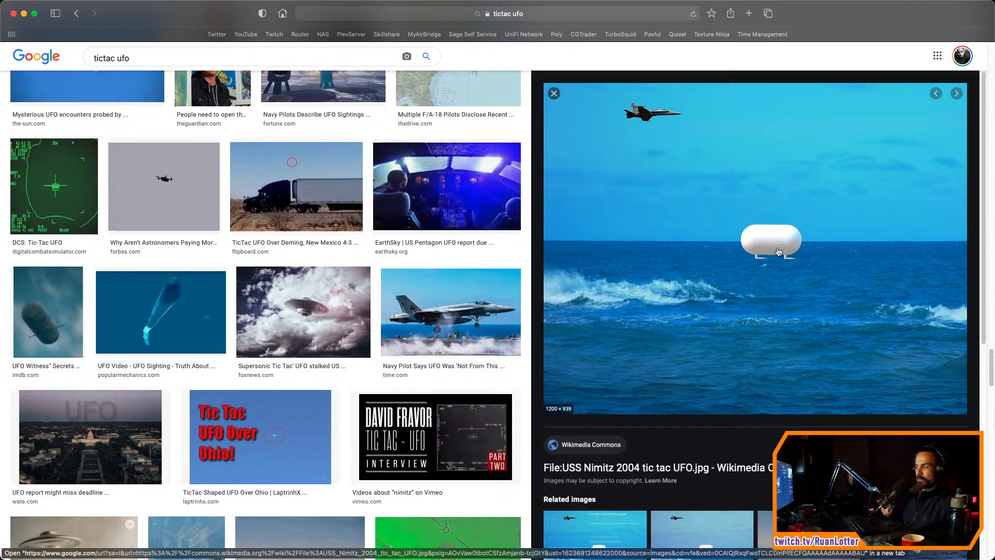
key(super+Tab)
key(super+Tab)
key(super+Tab)
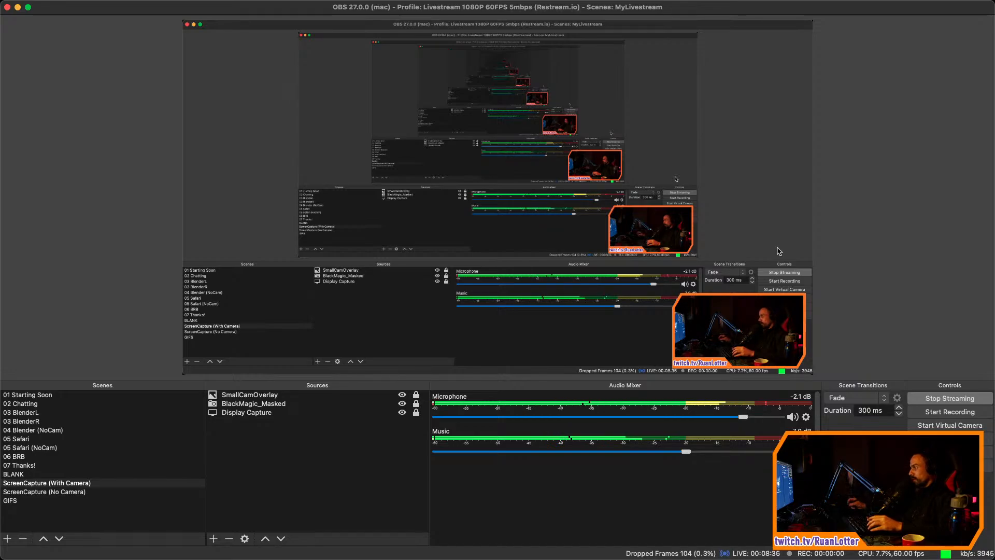
key(super+Tab)
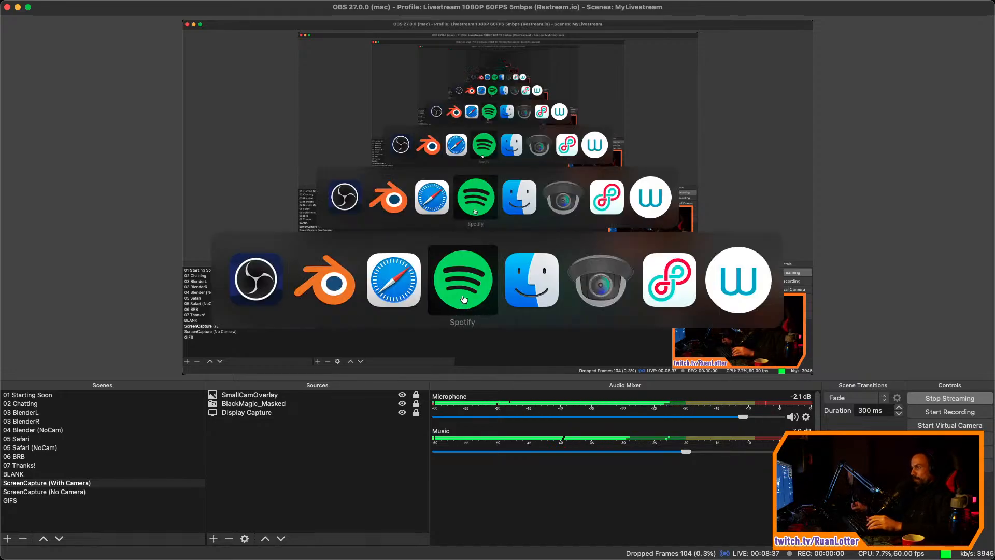
click(332, 285)
key(super+Tab)
click(396, 289)
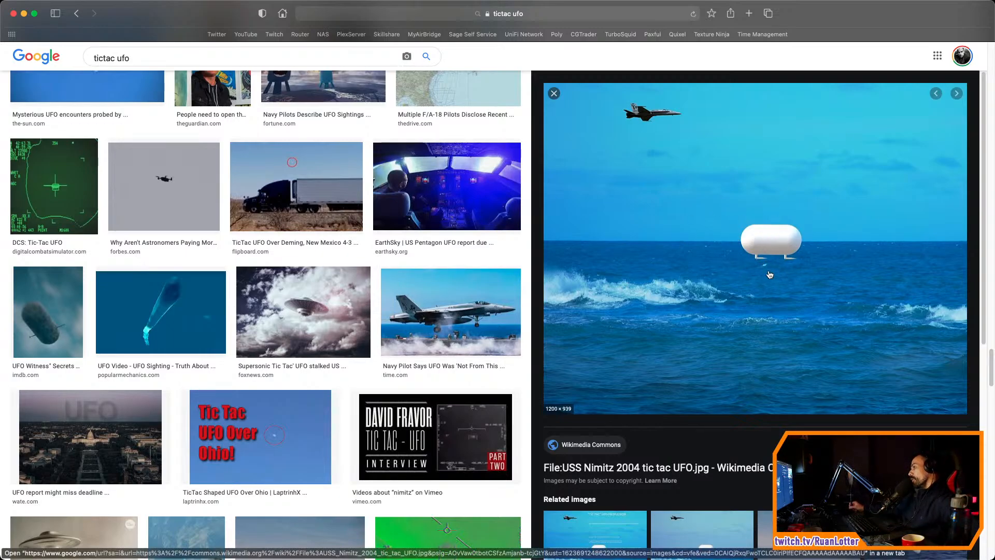
Examine the USS Nimitz tic tac UFO picture and its related images
scroll(673, 290, down, 2)
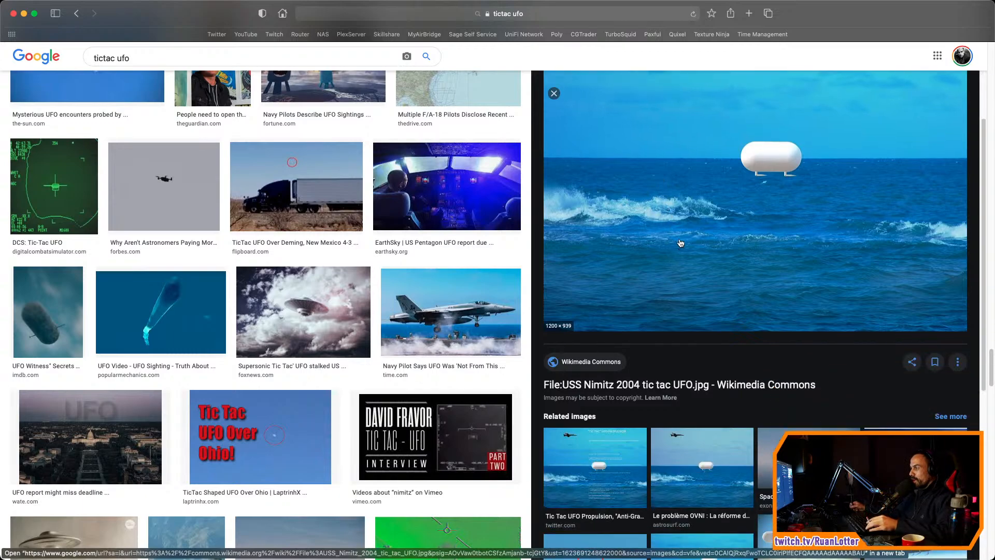
scroll(681, 248, up, 1)
scroll(684, 252, down, 3)
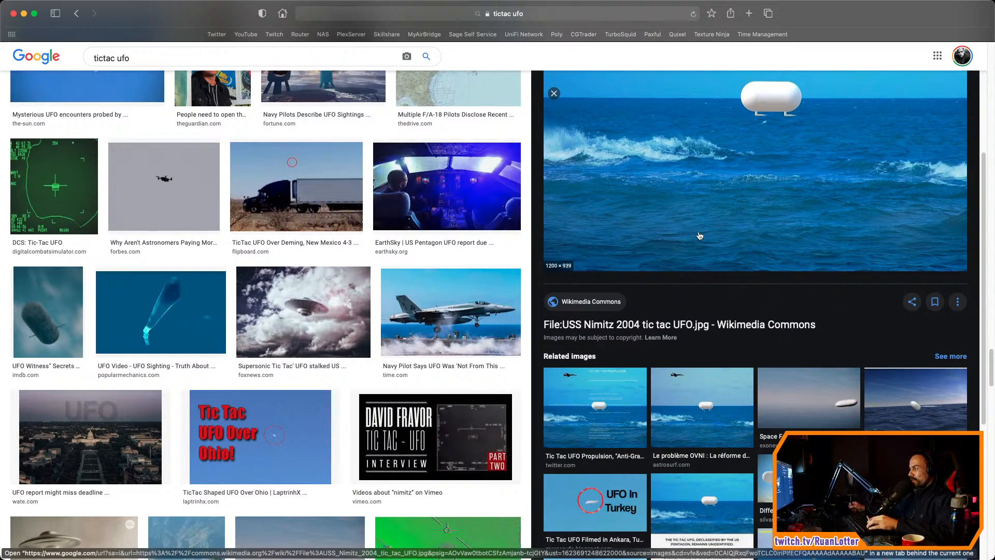
Switch to Blender and delete all default objects from the scene
key(super+Tab)
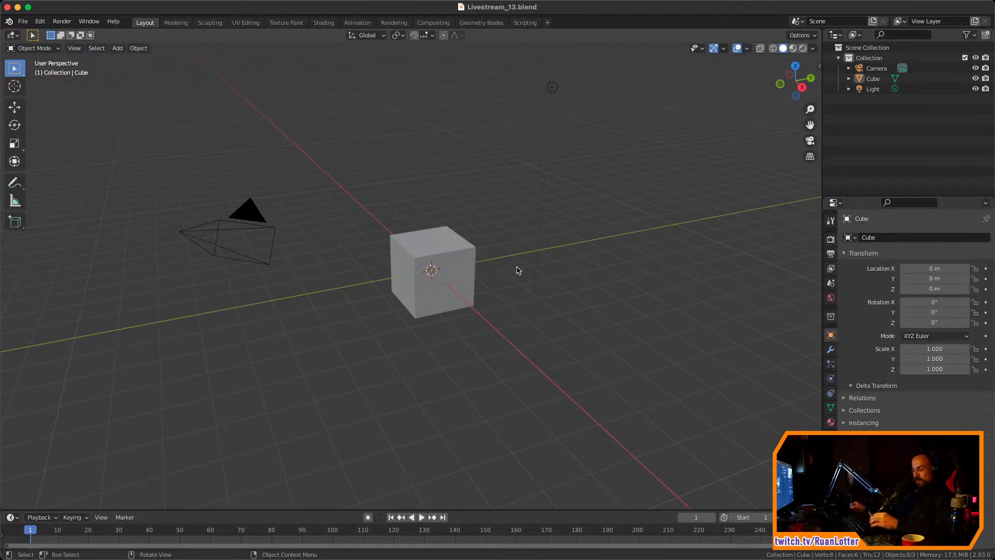
key(a)
key(Delete)
middle_drag(522, 269, 520, 240)
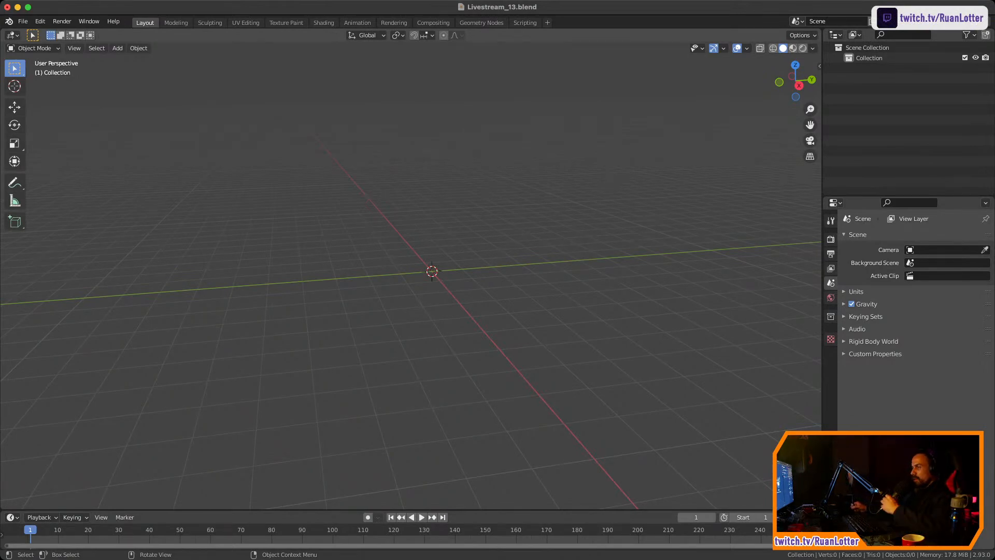
Add a UV sphere mesh at the world origin
middle_drag(487, 273, 494, 295)
key(shift+a)
mouse_move(494, 294)
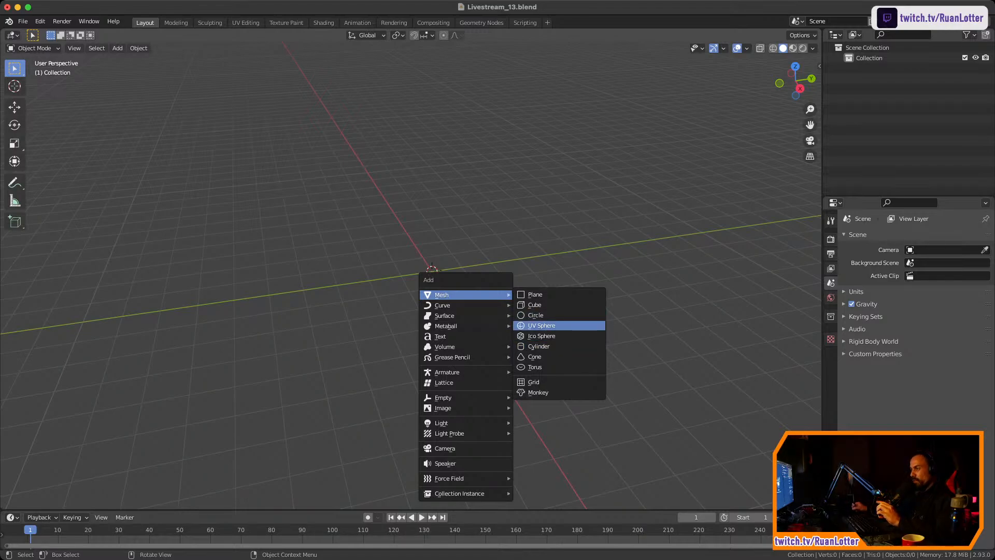
click(558, 326)
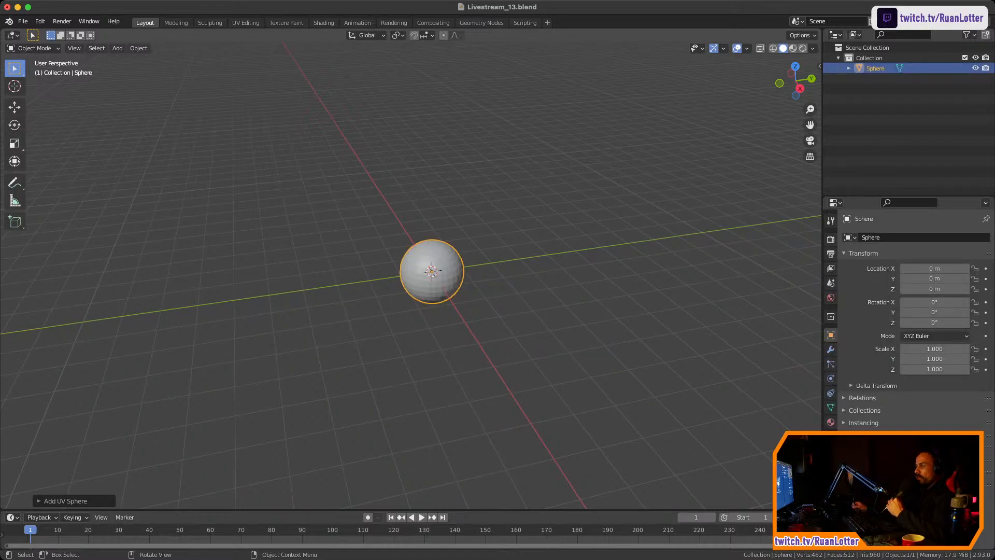
Expand the new UV sphere's creation settings and set its rings to 32
middle_drag(432, 326, 491, 315)
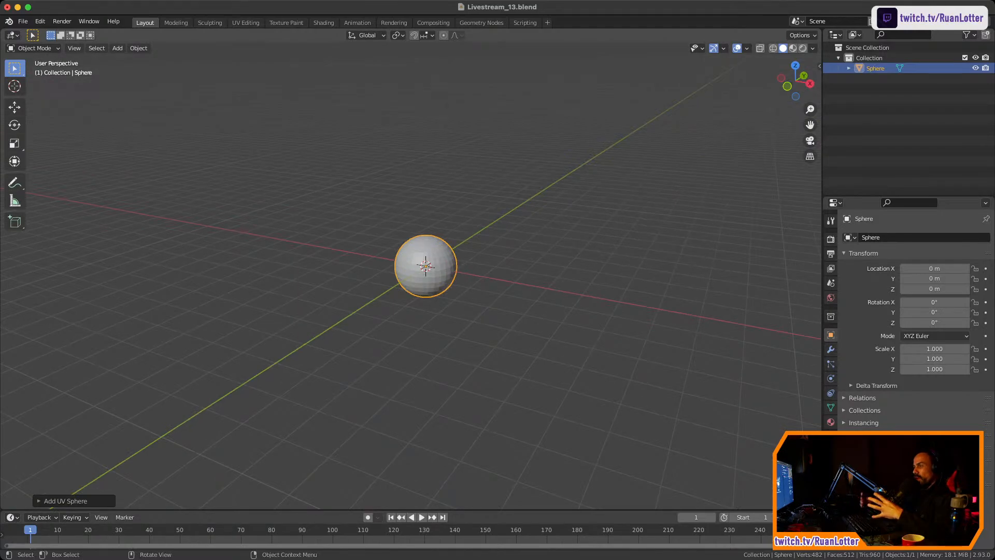
middle_drag(491, 315, 430, 313)
scroll(497, 322, up, 3)
click(65, 501)
ctrl+middle_drag(430, 313, 557, 295)
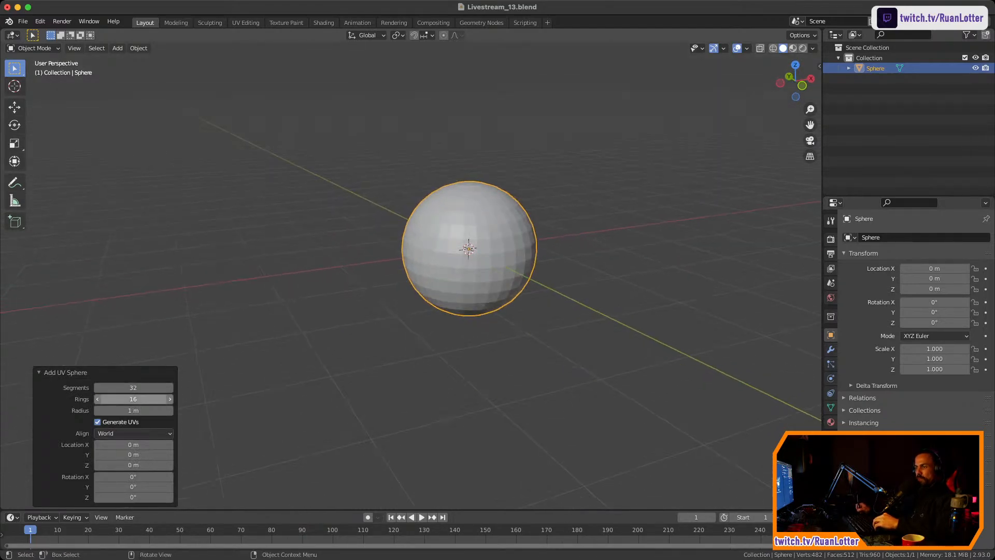
click(134, 399)
text(32)
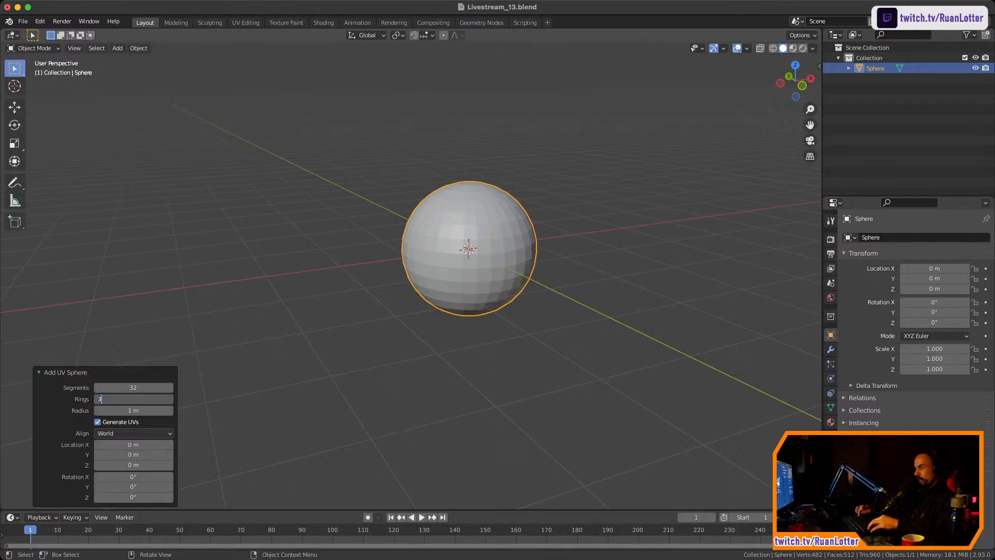
key(Tab)
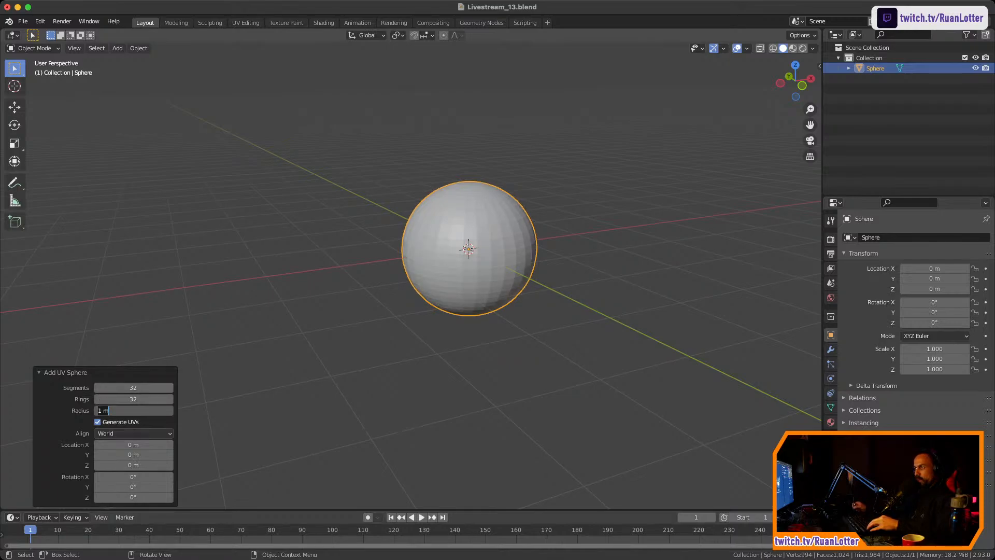
Set the UV sphere's segments to 64, keep 32 rings, and deselect the sphere
click(133, 388)
click(133, 388)
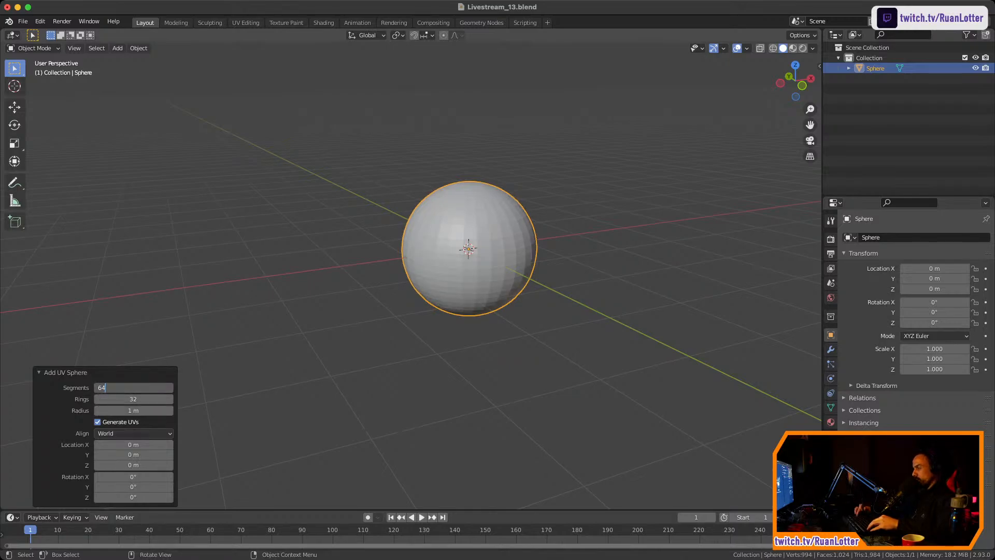
key(Tab)
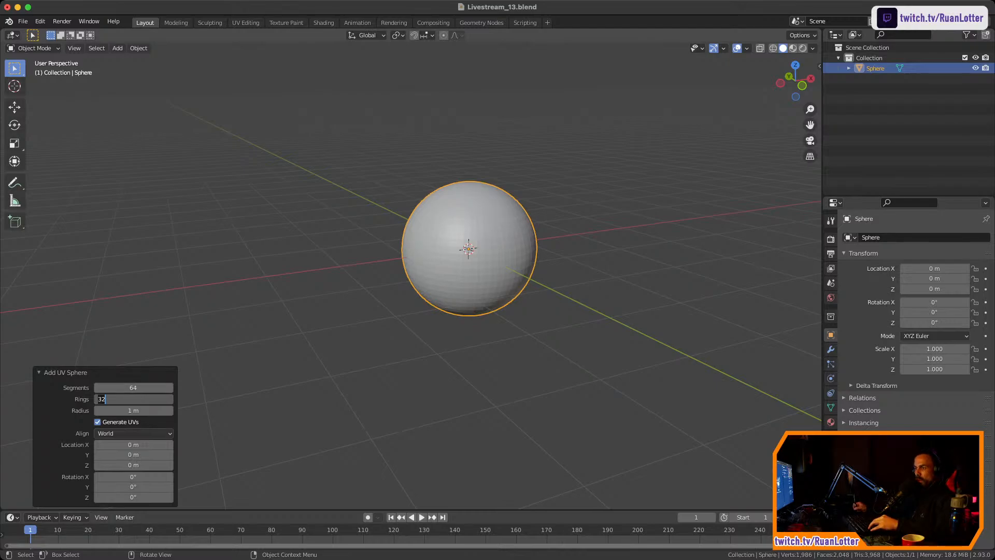
key(Return)
key(alt+a)
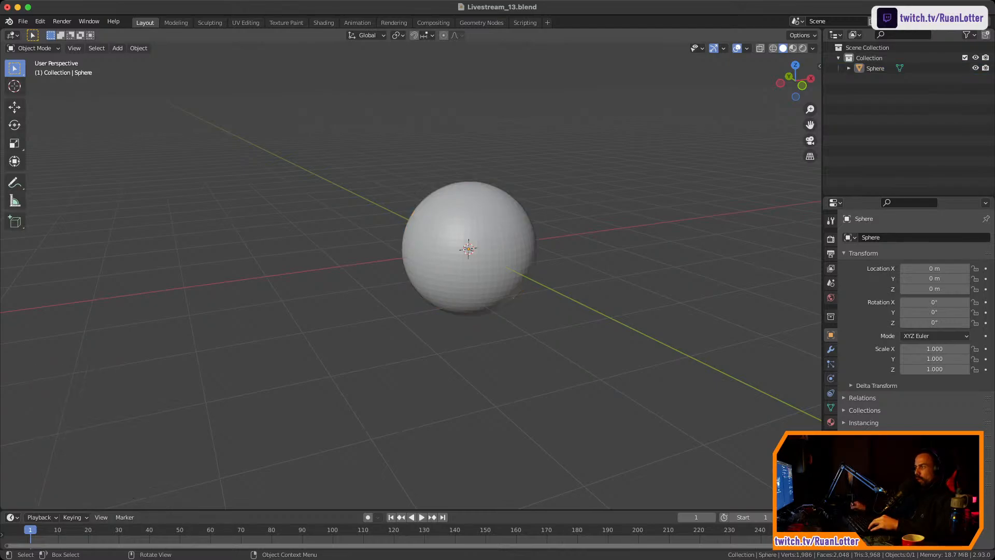
Rotate the sphere by -90 degrees about the global Y axis
middle_drag(415, 259, 326, 259)
key(a)
key(KP_Decimal)
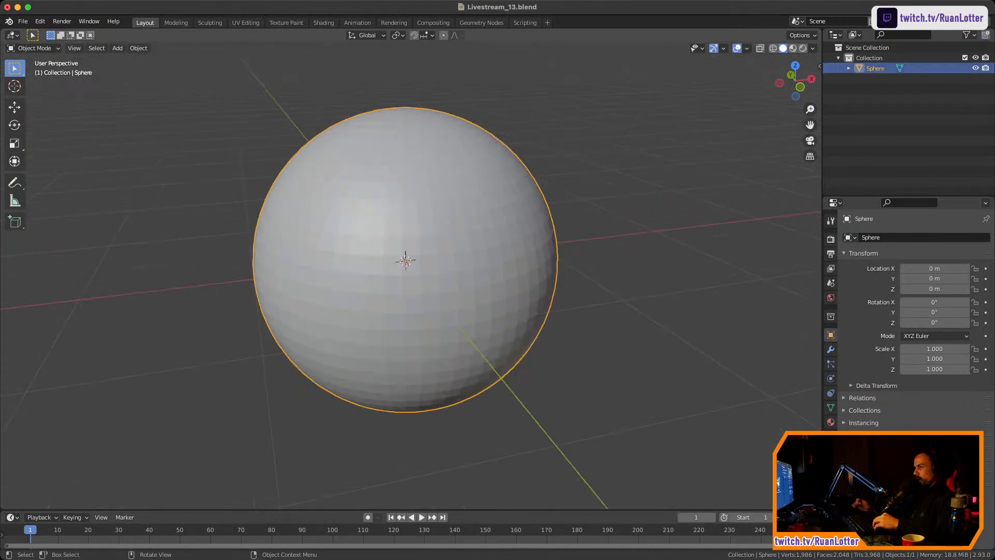
scroll(410, 275, down, 3)
middle_drag(411, 275, 440, 278)
key(r)
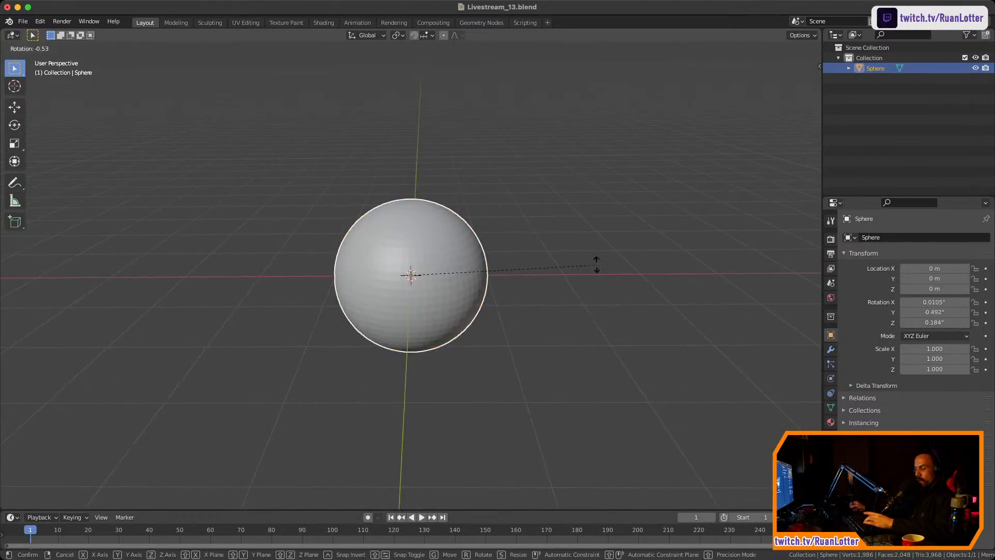
key(y)
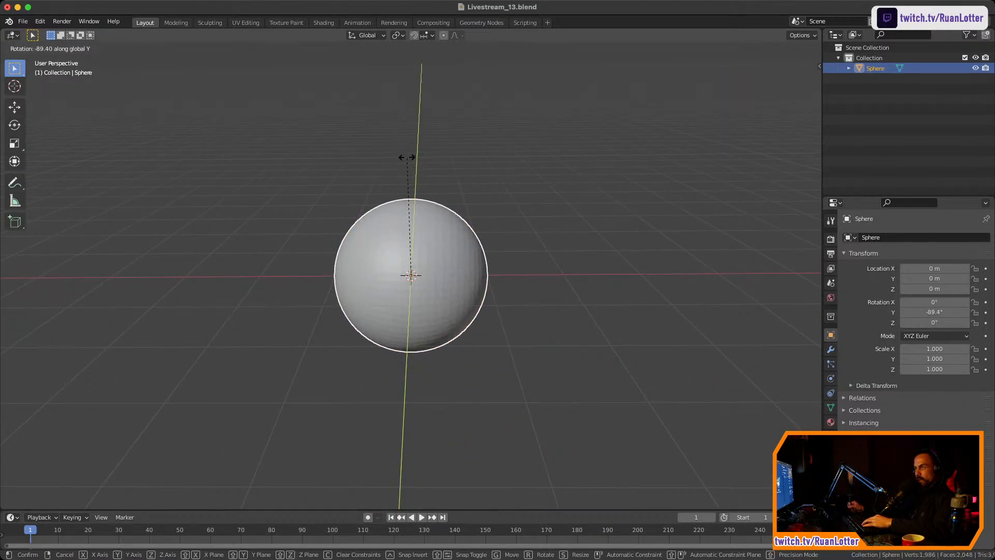
text(-90)
key(Return)
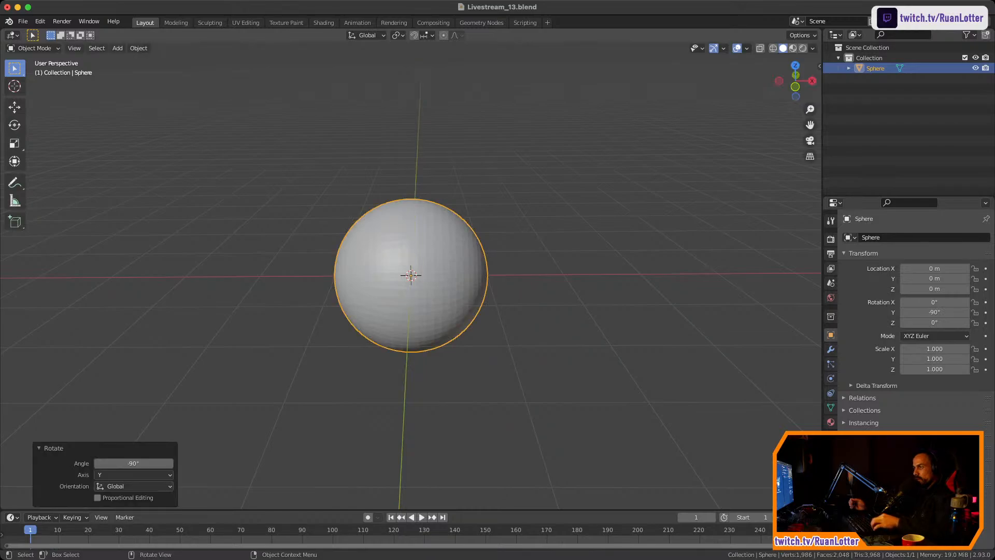
Duplicate the sphere and place the copy about 4.1 m away along the positive X axis
ctrl+middle_drag(411, 275, 411, 322)
shift+middle_drag(411, 275, 306, 247)
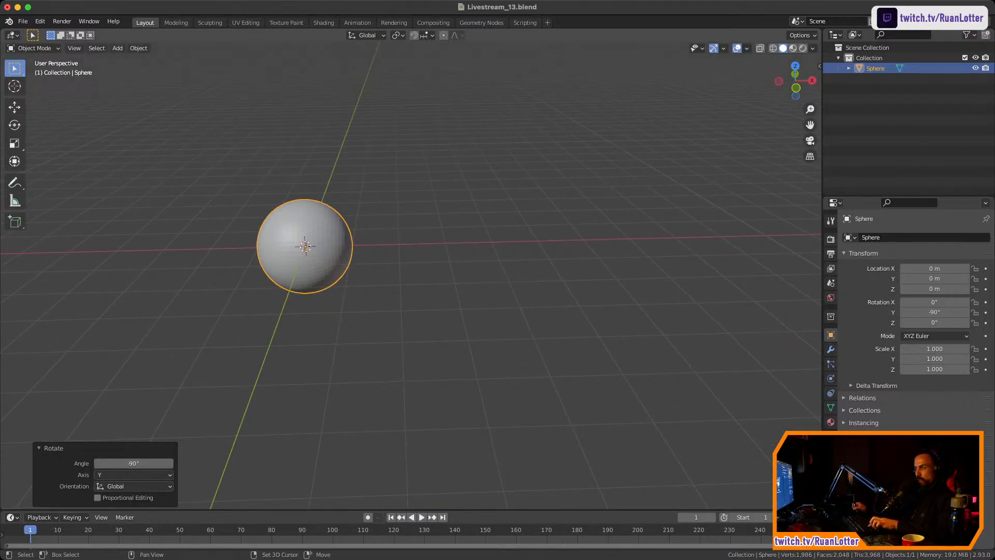
key(shift+d)
key(x)
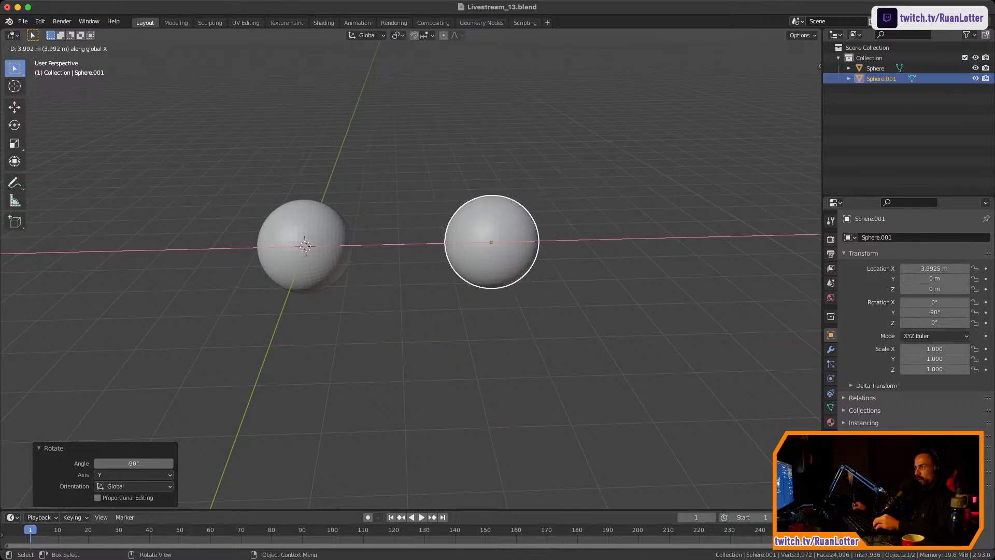
key(Return)
ctrl+middle_drag(411, 275, 378, 224)
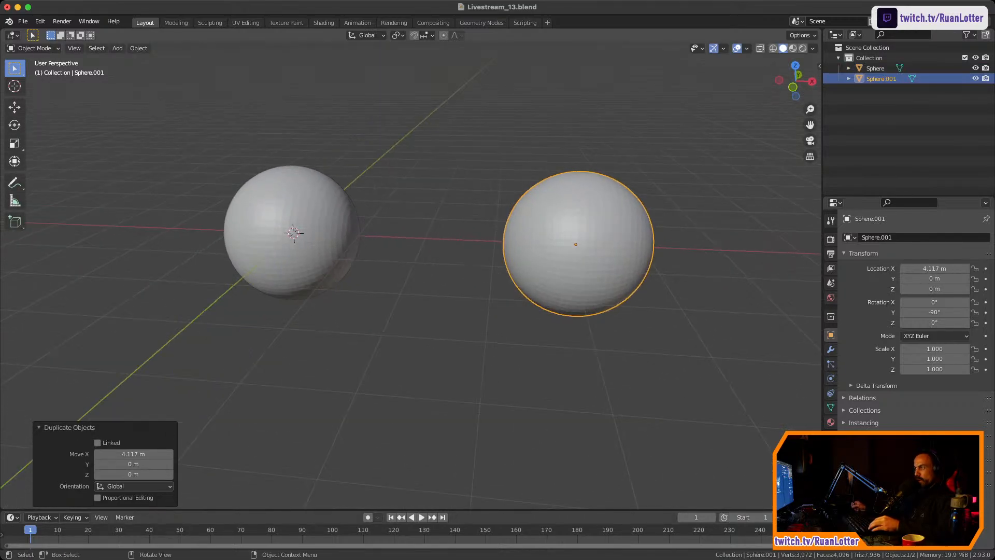
In front view with X-ray on, delete all faces of the original sphere on its positive X side, leaving a hemisphere
click(792, 87)
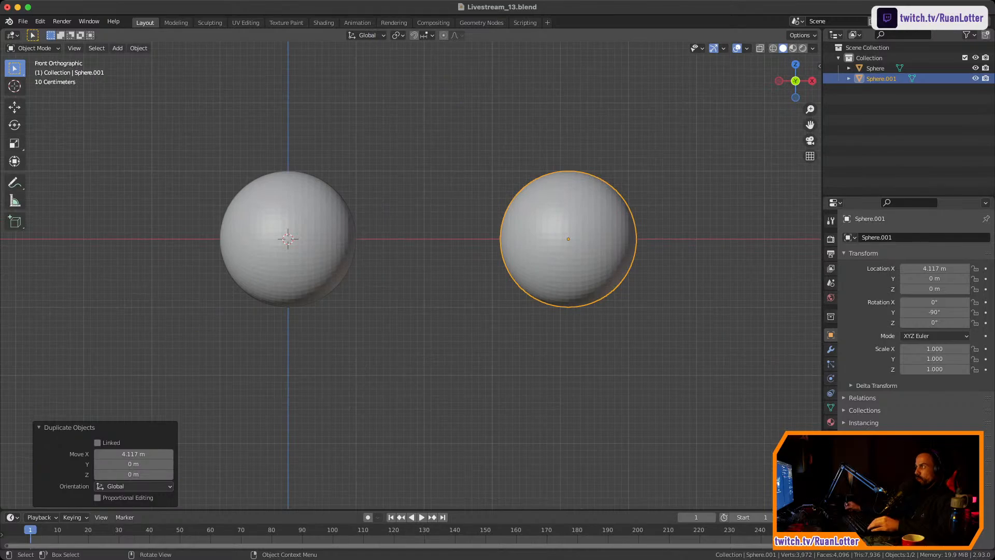
key(alt+a)
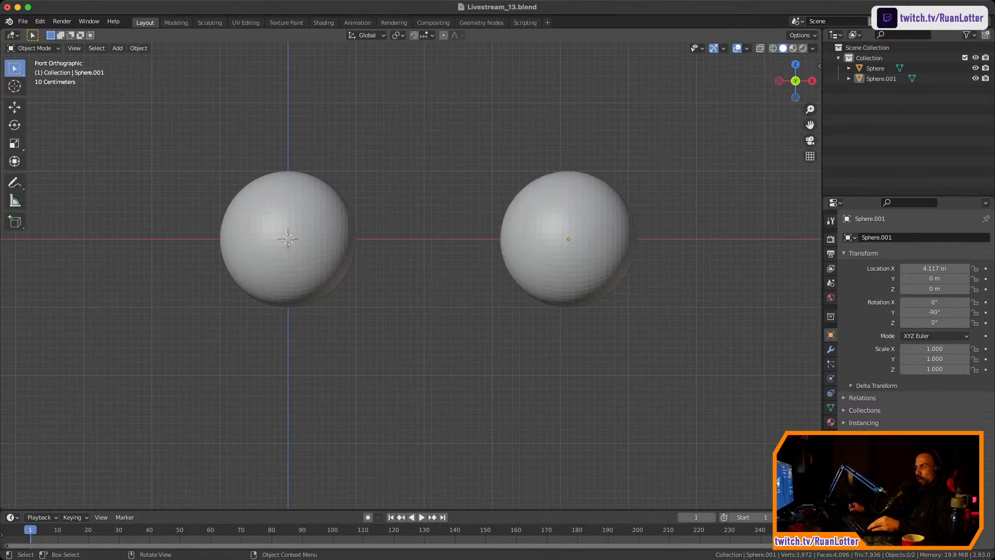
click(287, 239)
key(Tab)
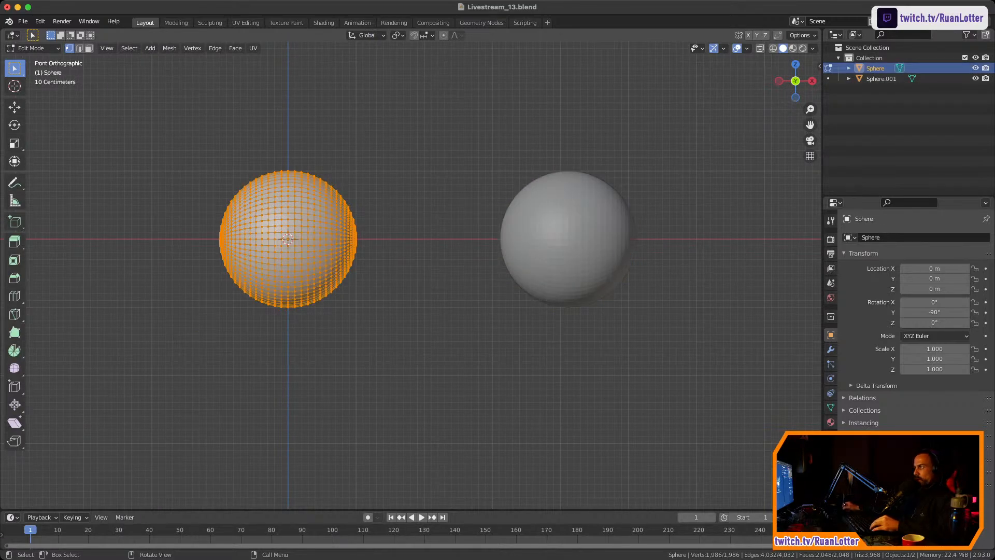
key(alt+z)
key(alt+a)
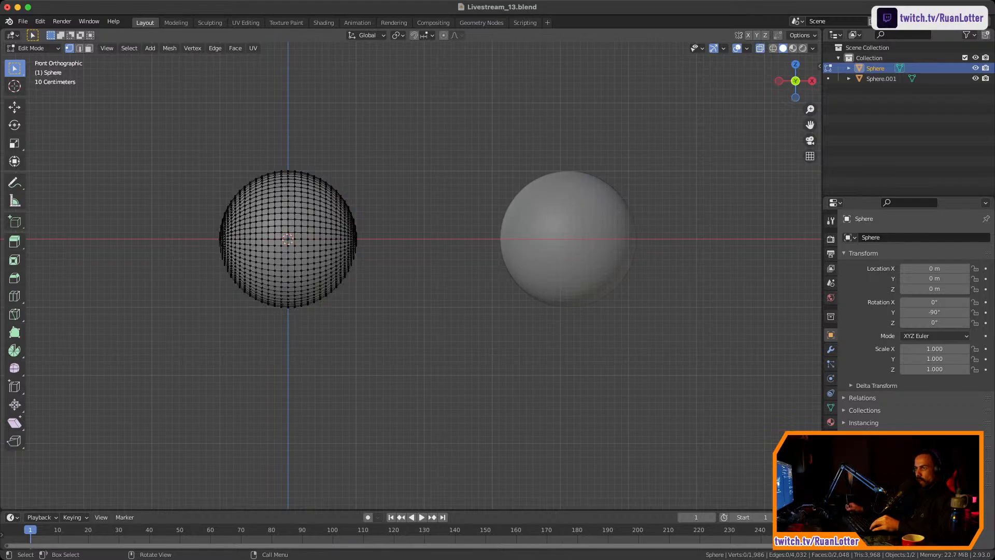
scroll(255, 241, up, 3)
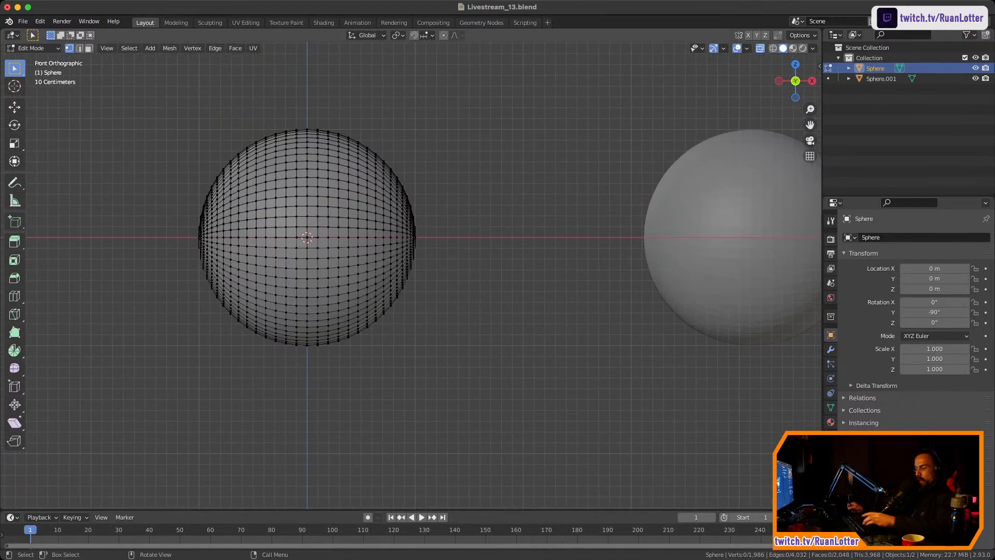
key(3)
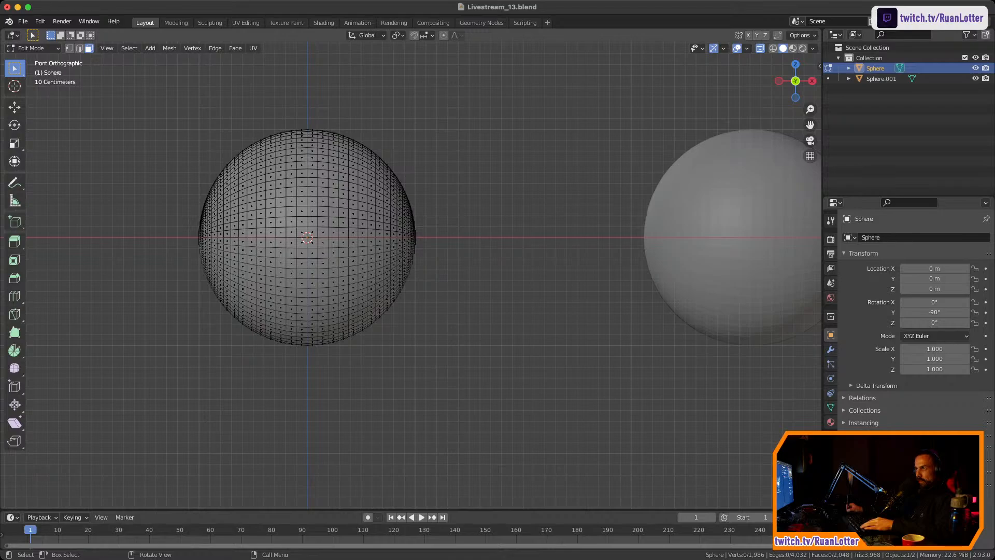
drag(307, 115, 461, 383)
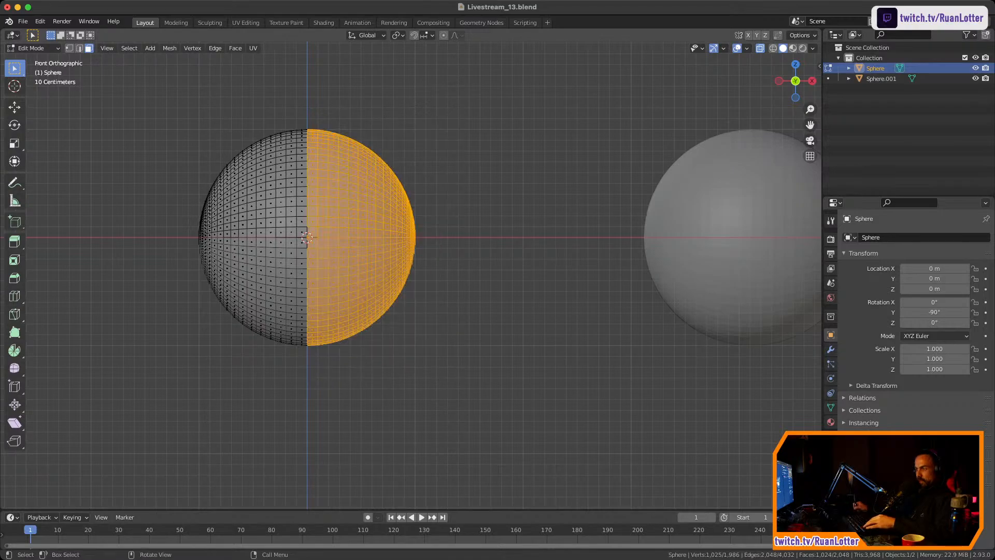
key(x)
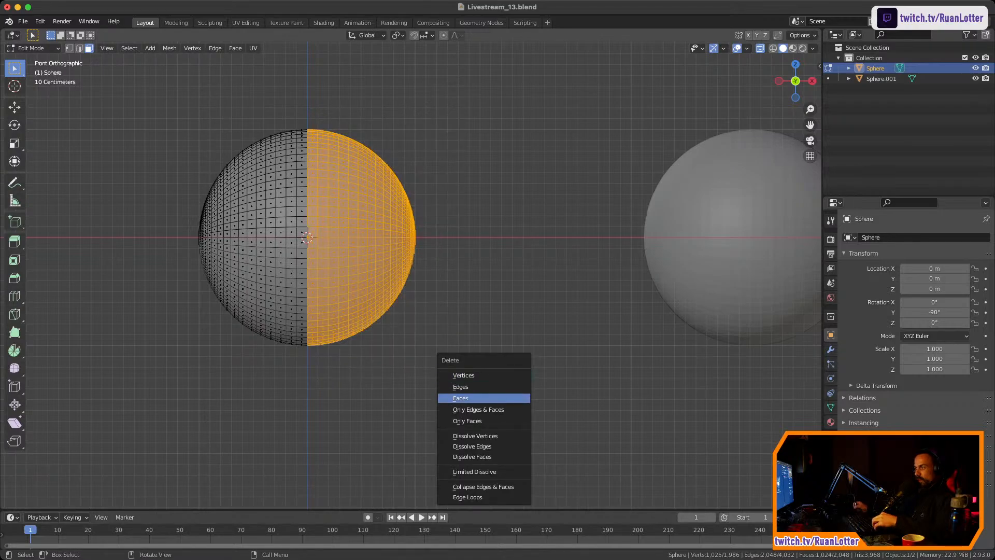
click(460, 398)
Enable the Screencast Keys display in the viewport sidebar and hide the sidebar again
key(Home)
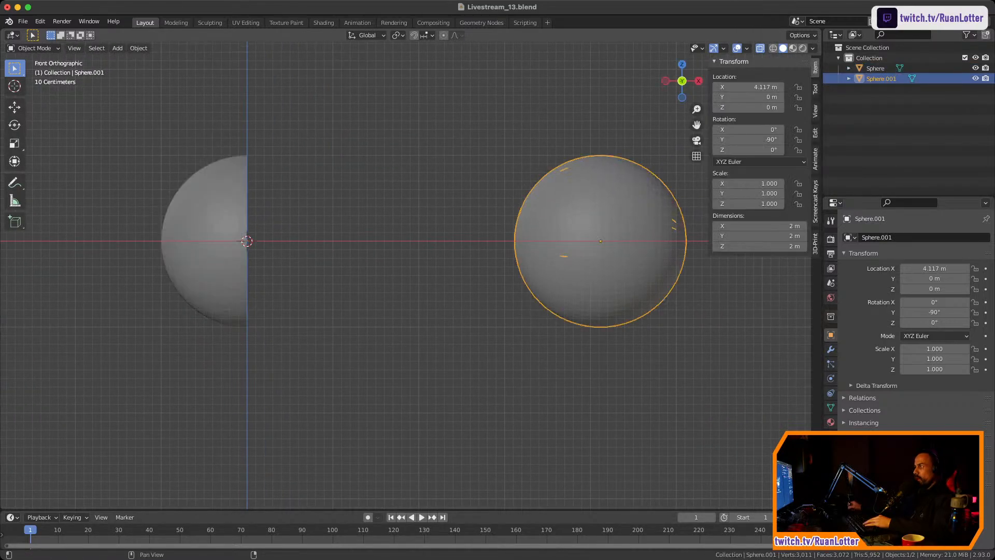
click(815, 201)
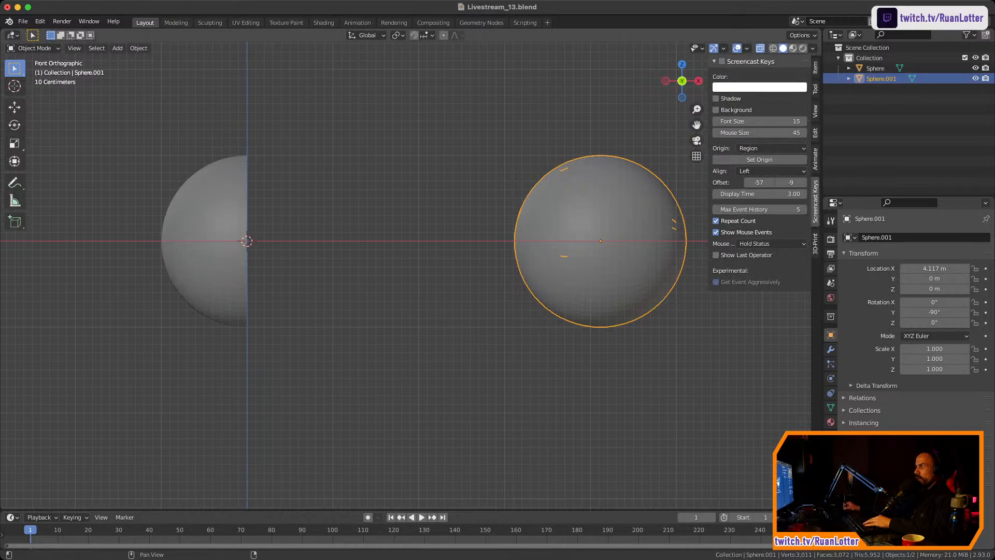
click(722, 62)
click(714, 61)
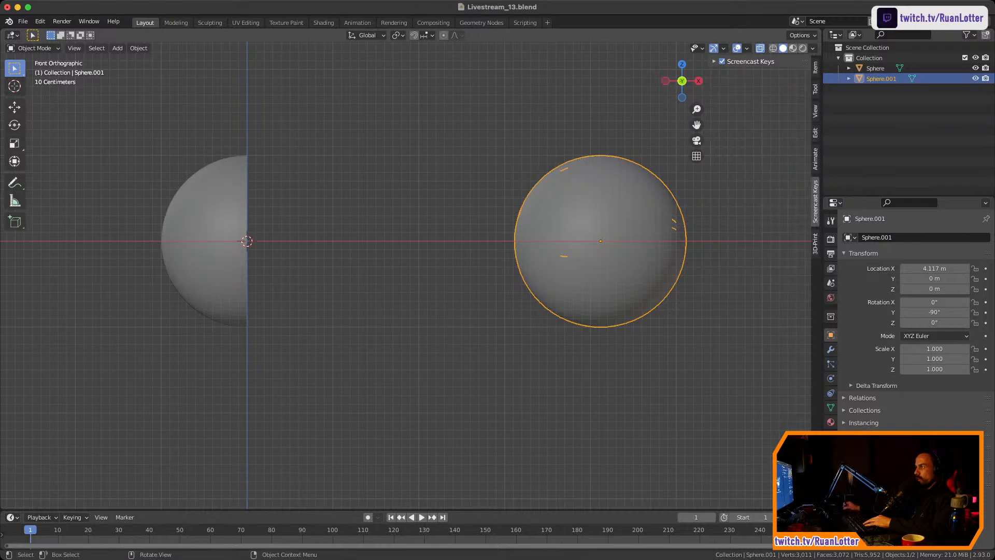
click(714, 62)
click(815, 67)
key(n)
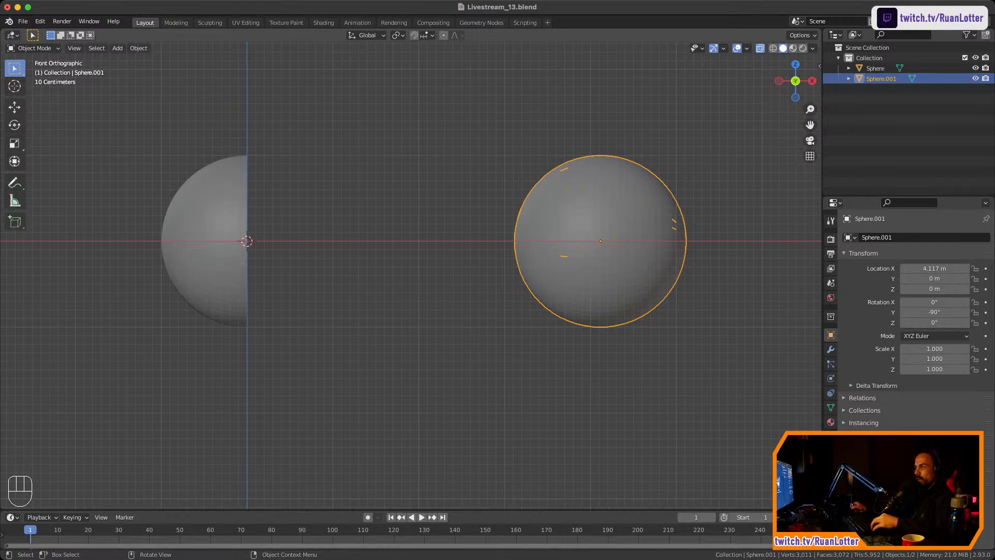
Delete the faces of the duplicate sphere's half that faces the original hemisphere, and return to Object Mode
key(alt+a)
click(600, 241)
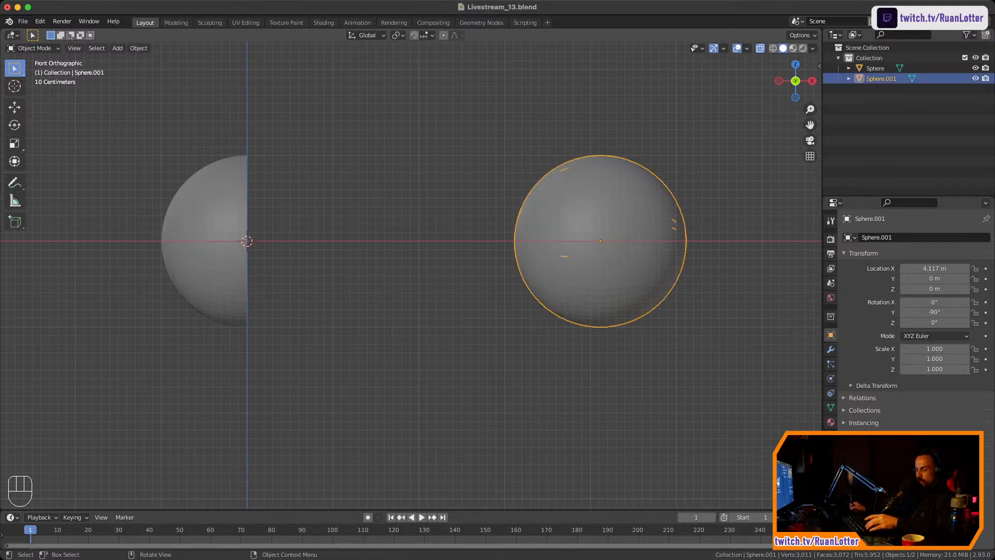
key(Tab)
key(alt+a)
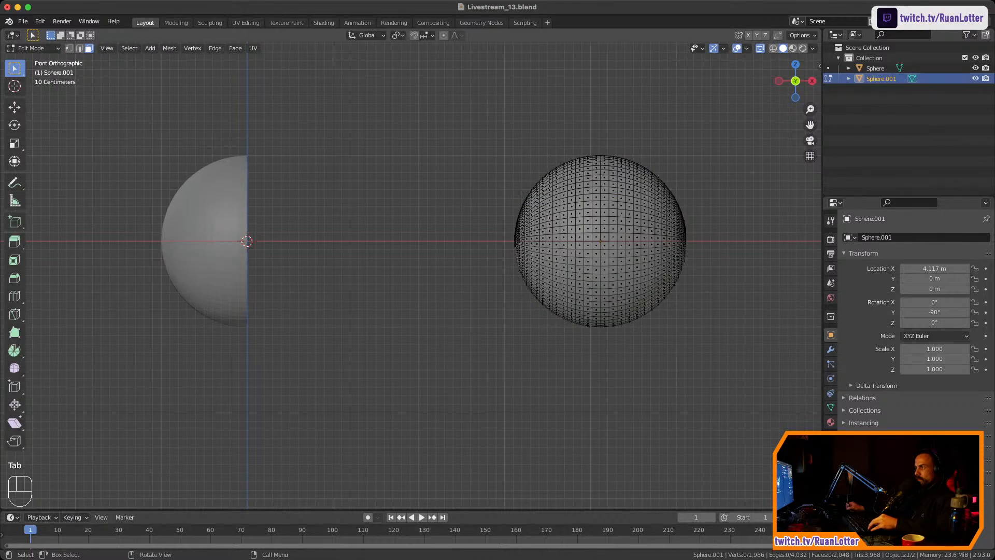
drag(481, 97, 598, 379)
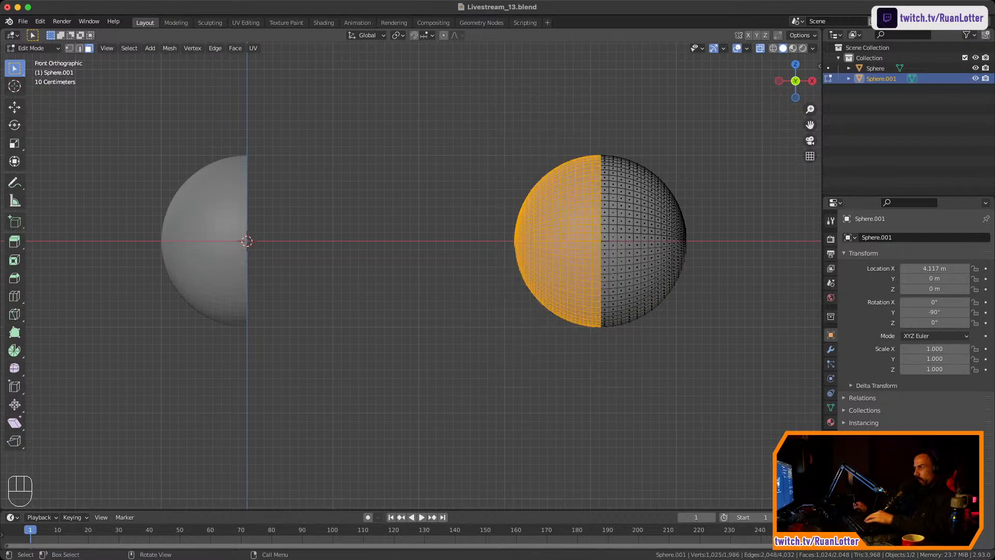
key(Delete)
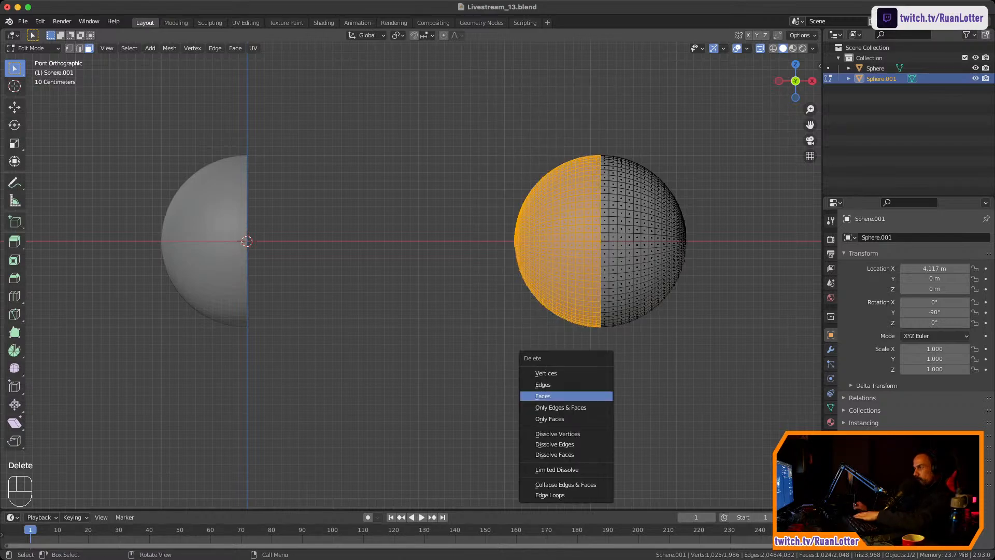
click(565, 396)
key(Tab)
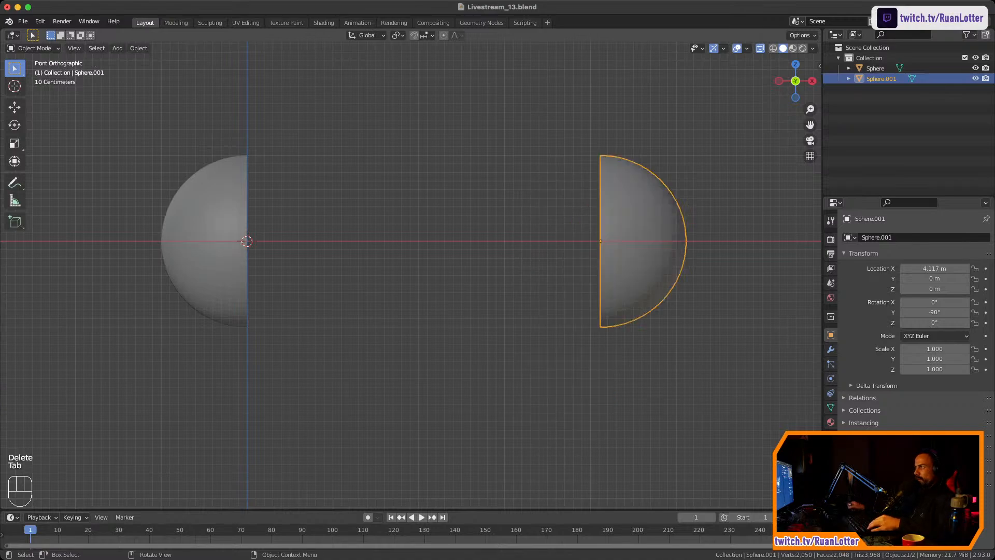
Join the original hemisphere and its duplicate into one object, with the duplicate as the active object
middle_drag(415, 259, 570, 342)
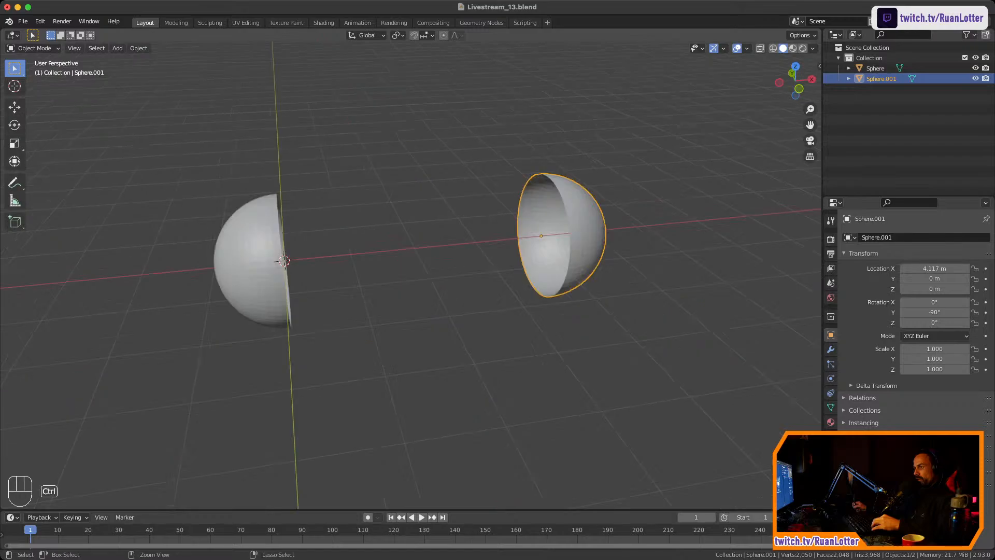
mouse_move(467, 311)
middle_down()
mouse_move(409, 295)
mouse_move(441, 321)
mouse_move(477, 326)
middle_up()
scroll(409, 295, up, 2)
scroll(410, 275, up, 1)
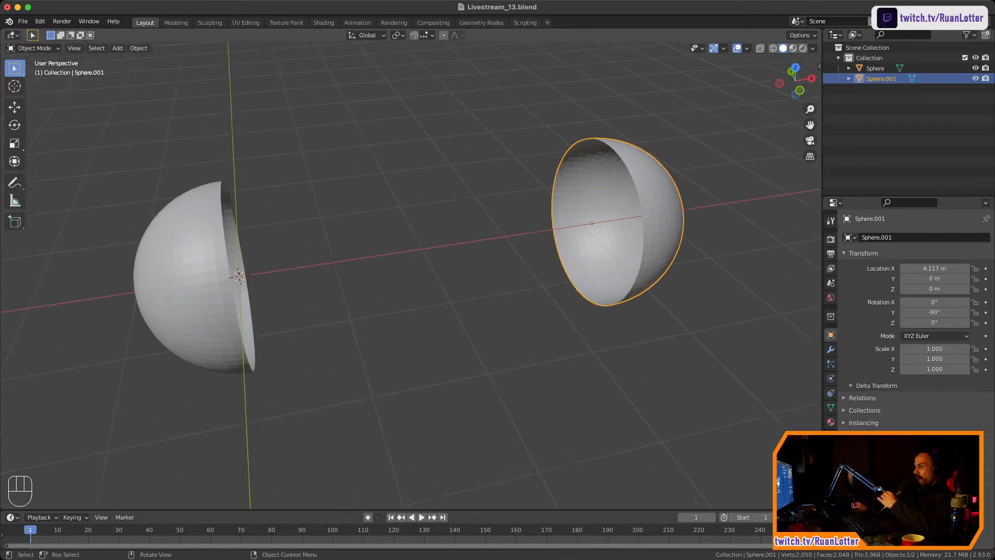
scroll(410, 274, down, 2)
click(249, 275)
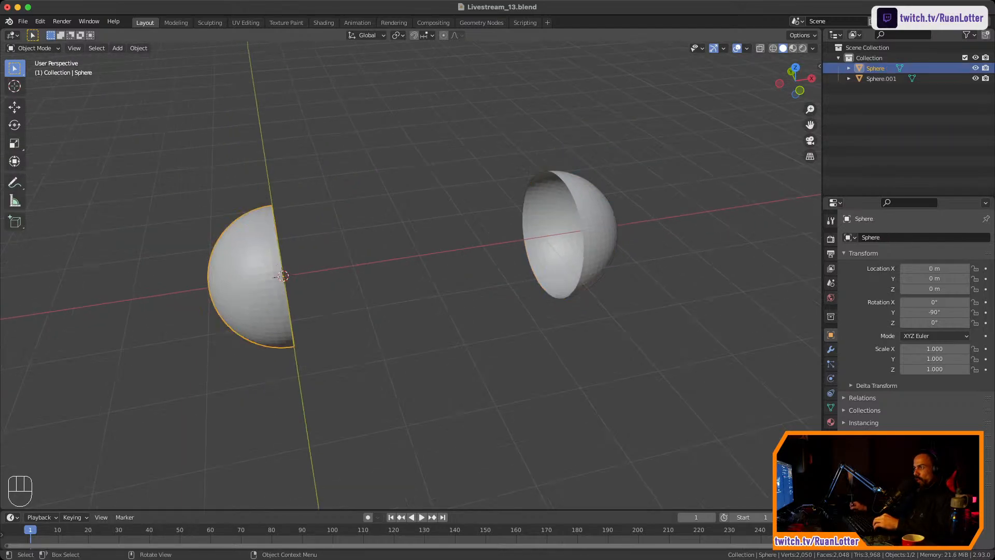
shift+click(570, 256)
right_click(570, 256)
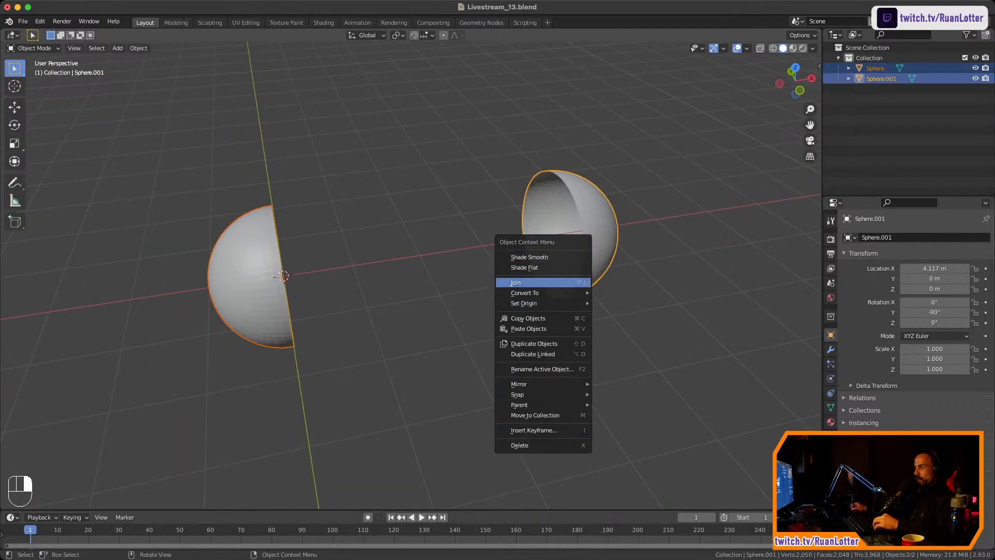
click(518, 282)
Put the joined hemispheres object into Edit Mode and save the Blender file
key(alt+a)
click(570, 256)
key(Tab)
middle_drag(410, 274, 311, 261)
key(super+s)
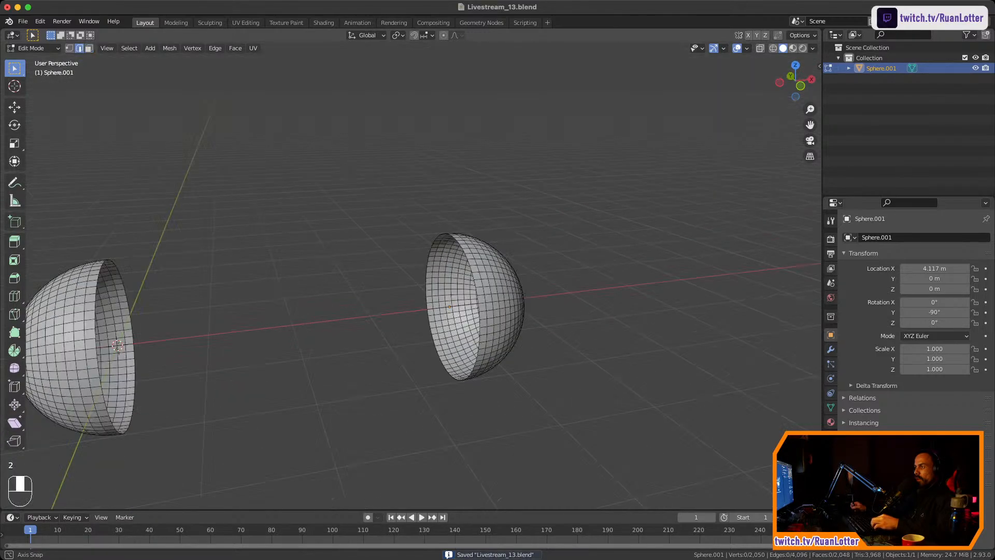
Select the open rim edge loops of both hemispheres together in edge select mode
key(2)
scroll(442, 334, up, 2)
alt+click(477, 215)
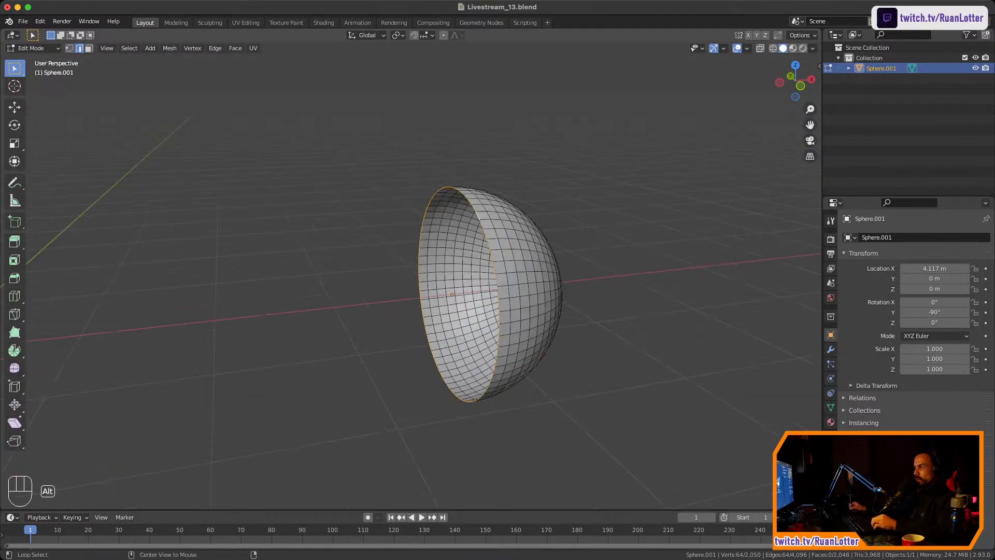
shift+middle_drag(477, 215, 689, 223)
middle_drag(690, 223, 663, 228)
middle_drag(458, 221, 446, 221)
shift+middle_drag(446, 222, 581, 242)
alt+shift+click(279, 239)
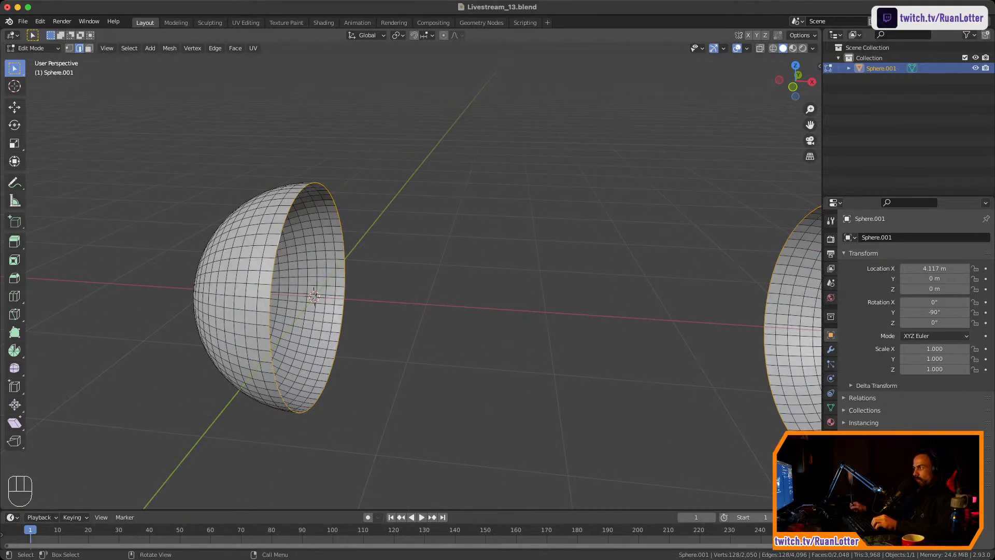
middle_drag(278, 238, 326, 241)
ctrl+middle_drag(327, 241, 313, 262)
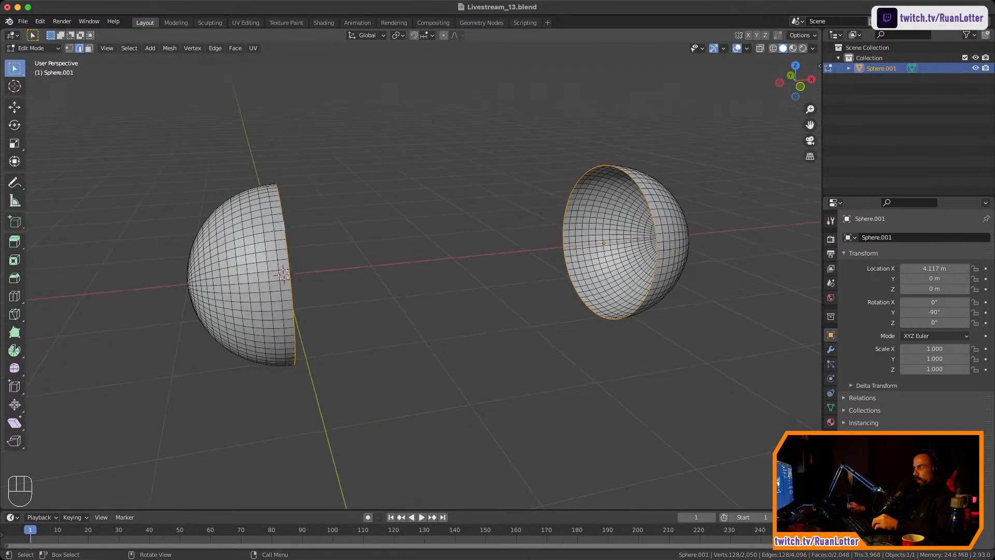
Bridge the two selected rim edge loops to close the hemispheres into a capsule, and return to Object Mode
right_click(544, 192)
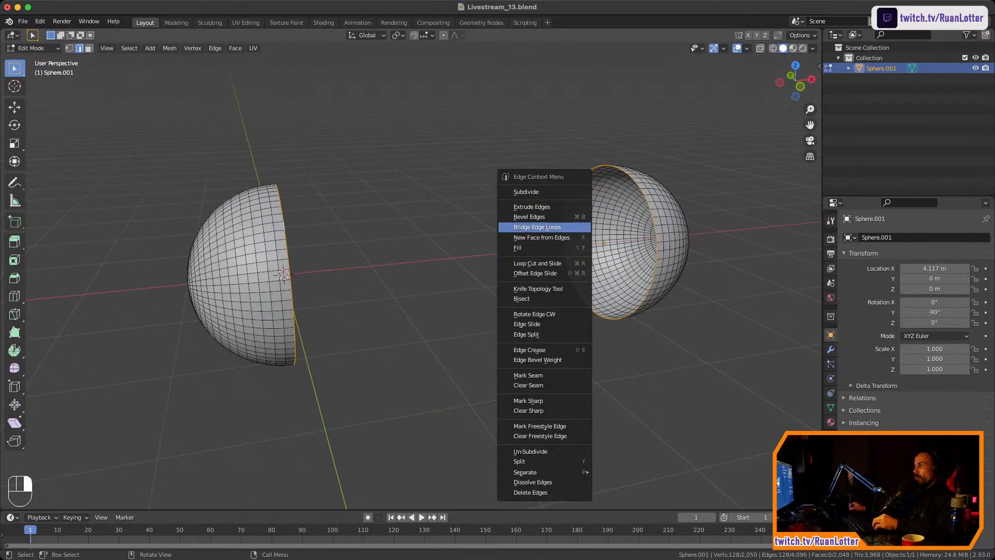
click(538, 227)
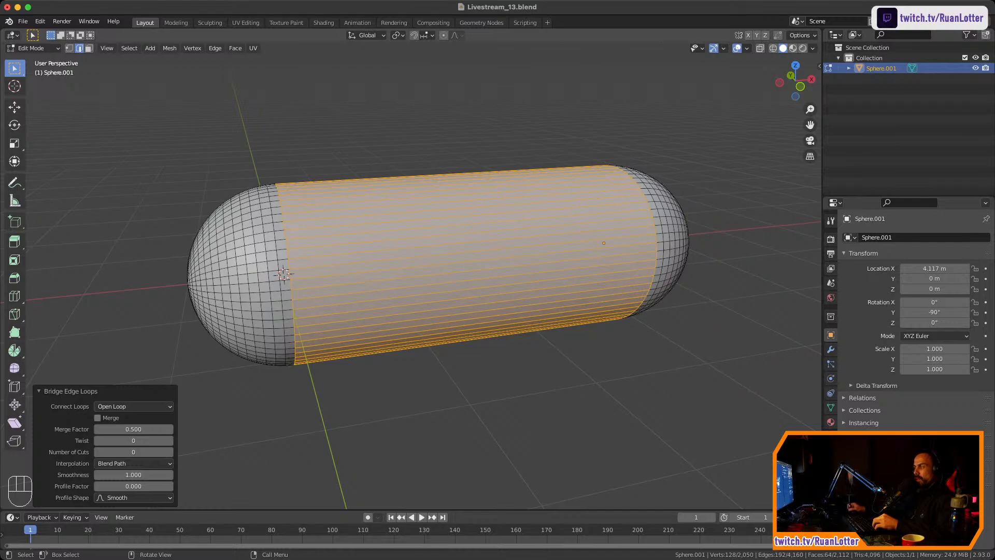
click(441, 174)
middle_drag(441, 259, 514, 311)
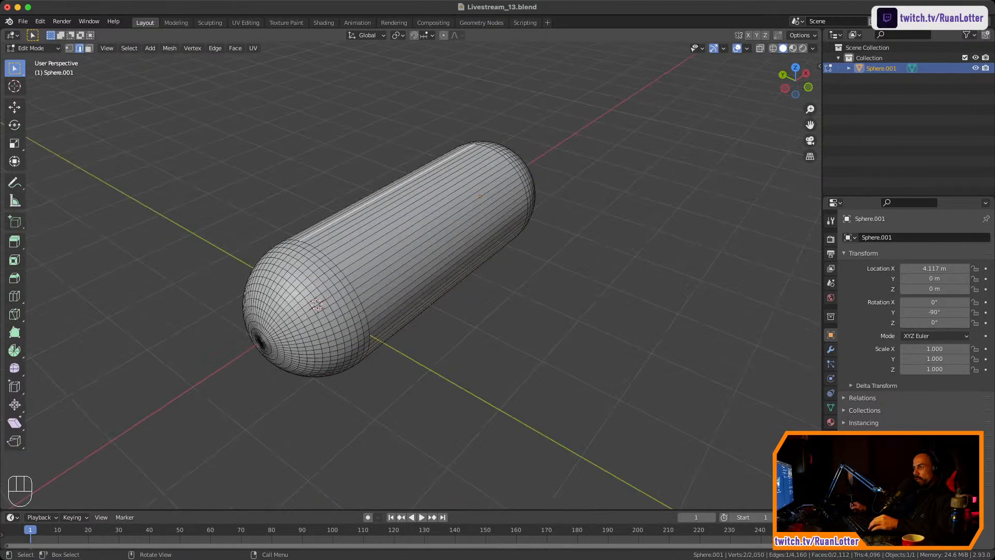
middle_drag(363, 269, 461, 270)
key(Tab)
middle_drag(394, 280, 371, 267)
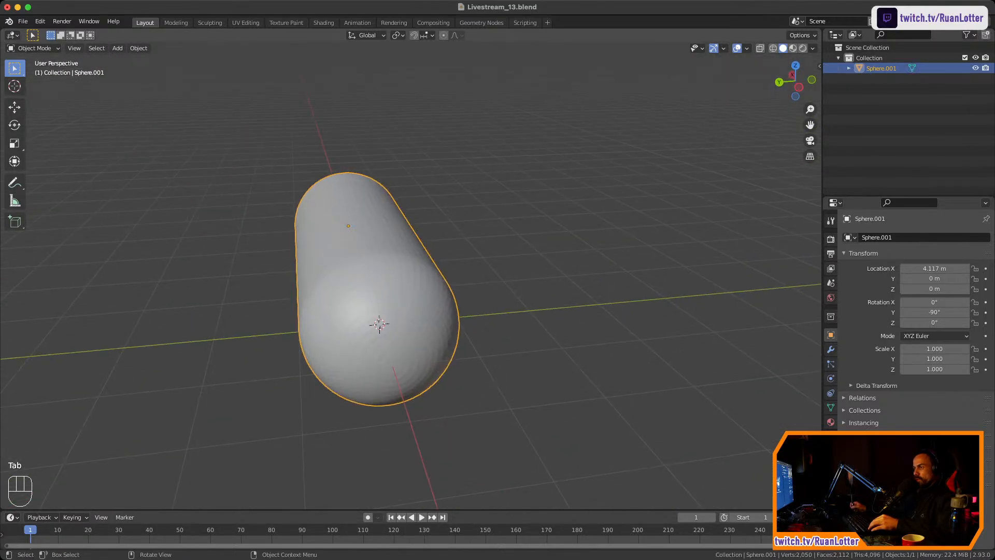
Move the capsule in front view above the grid, to about 2.17 m in X and 2.67 m in Z
middle_drag(466, 275, 331, 264)
shift+middle_drag(404, 280, 405, 254)
middle_drag(415, 259, 396, 280)
click(789, 85)
shift+middle_drag(397, 280, 453, 335)
key(g)
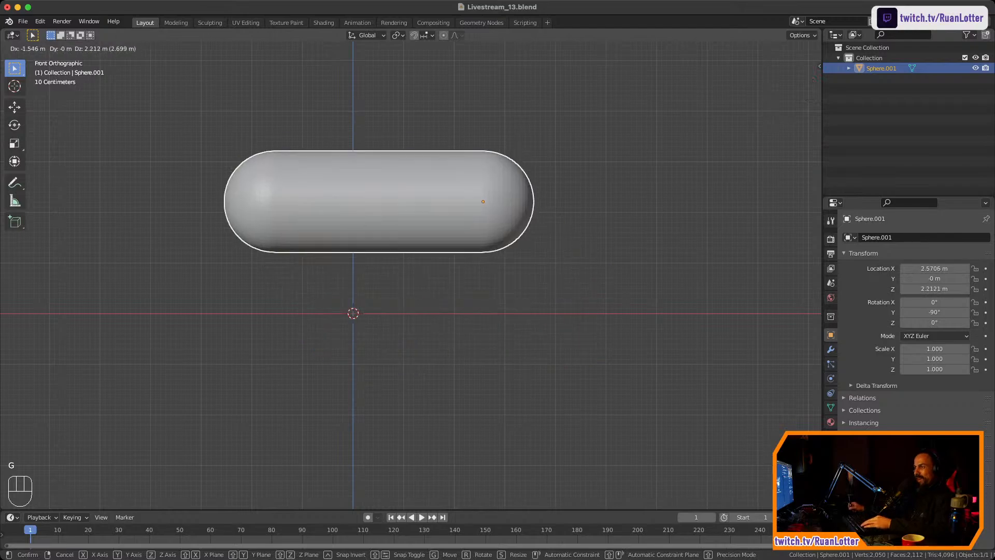
click(354, 268)
ctrl+middle_drag(354, 268, 427, 230)
key(g)
key(z)
click(427, 148)
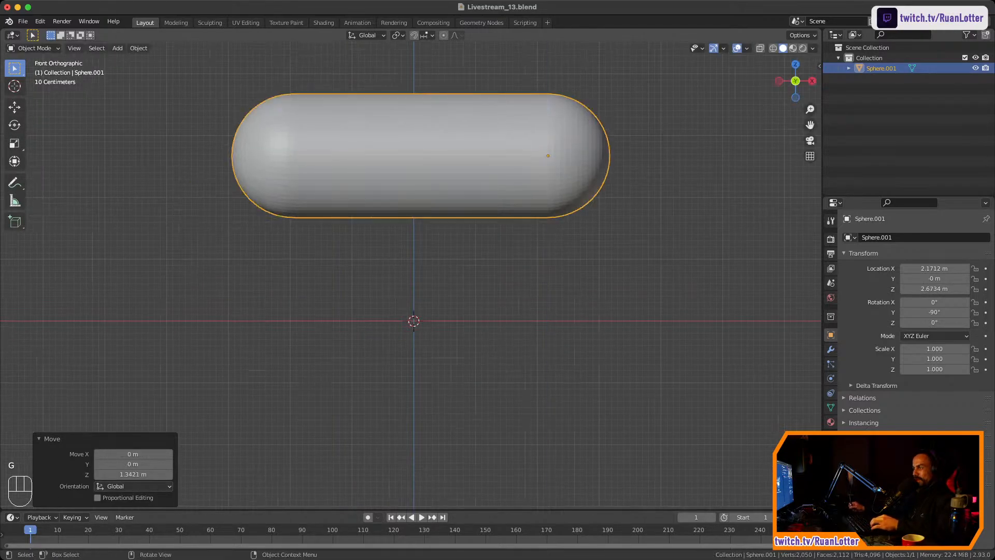
ctrl+middle_drag(427, 148, 448, 233)
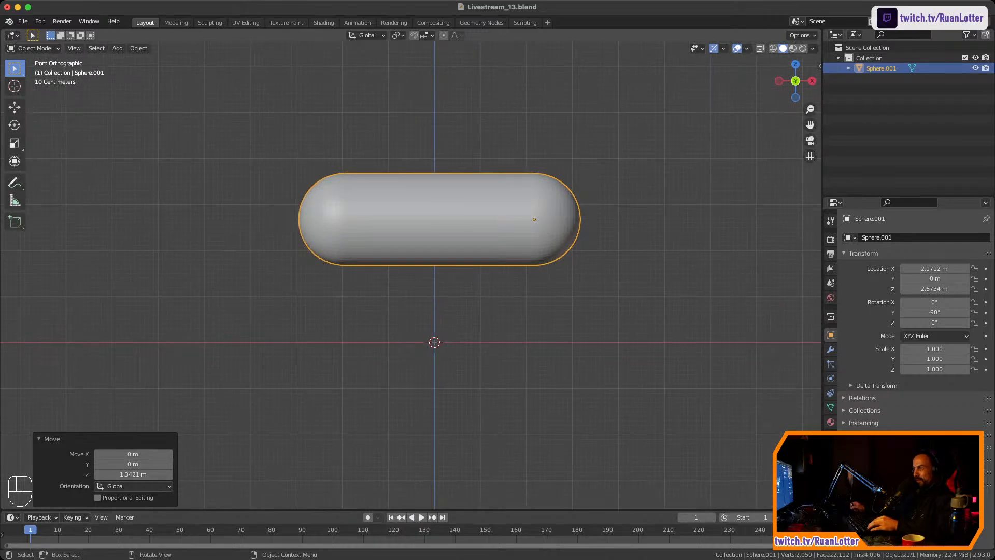
In wireframe front view, select all vertices of the capsule's hemisphere on the positive X side in Edit Mode
middle_drag(467, 311, 549, 298)
key(Tab)
middle_drag(456, 280, 475, 280)
click(792, 83)
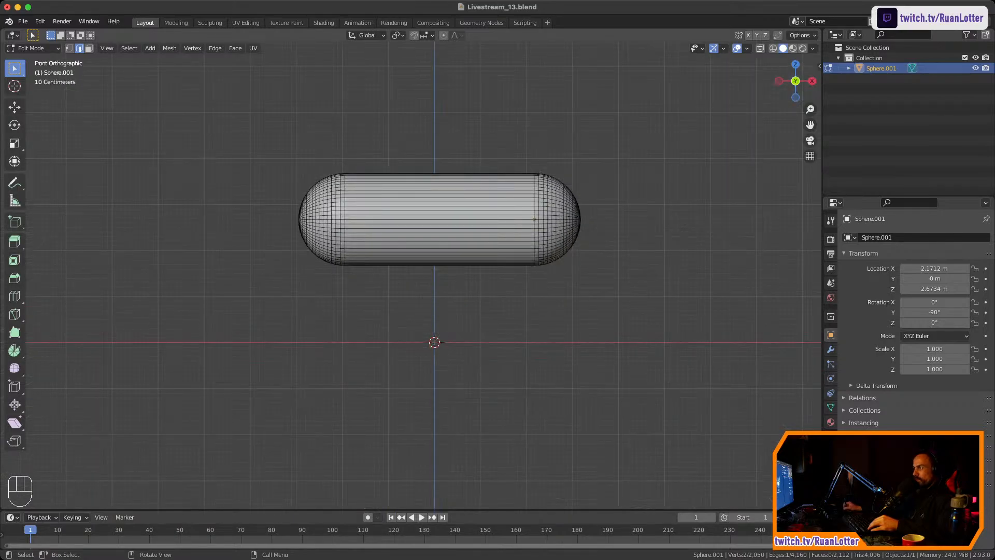
key(alt+z)
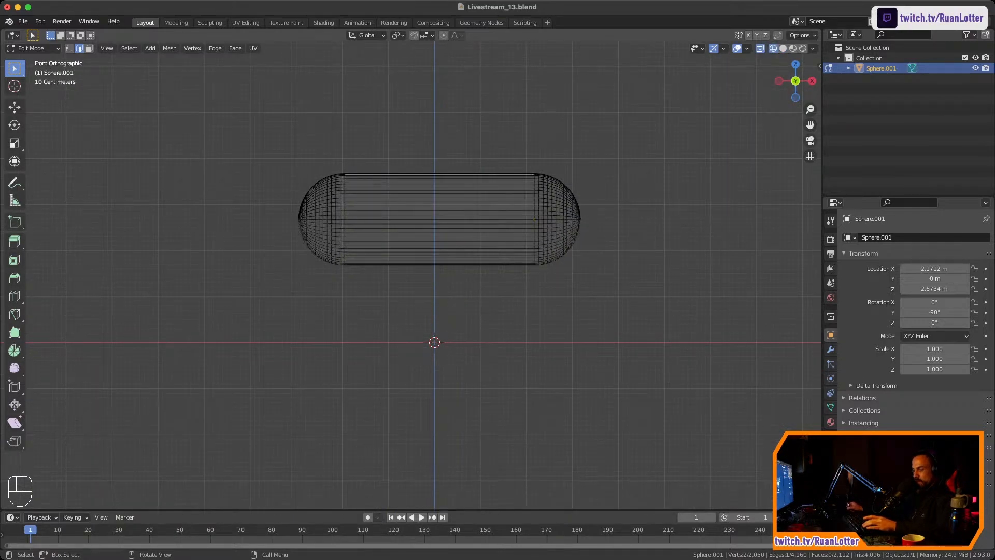
key(1)
drag(501, 134, 674, 334)
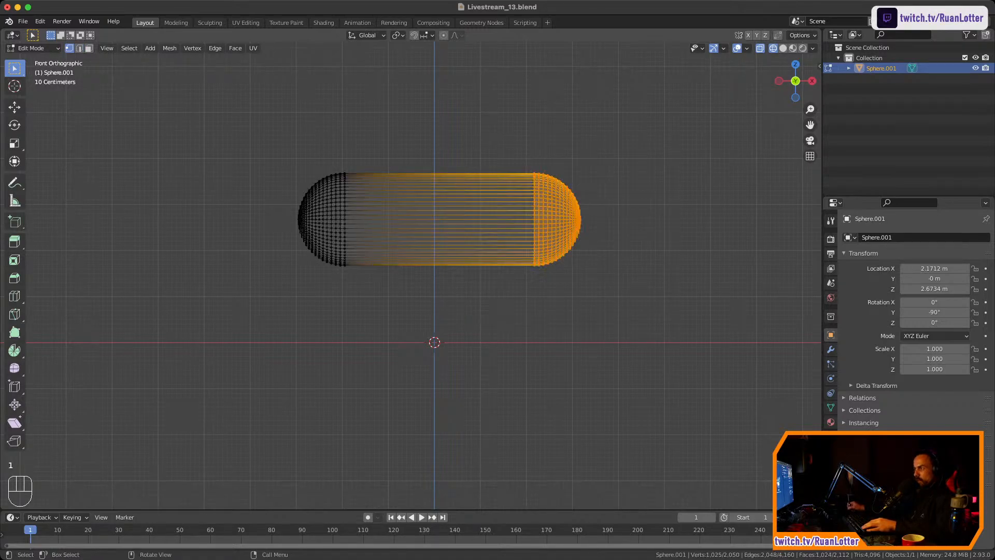
click(674, 334)
drag(492, 117, 657, 284)
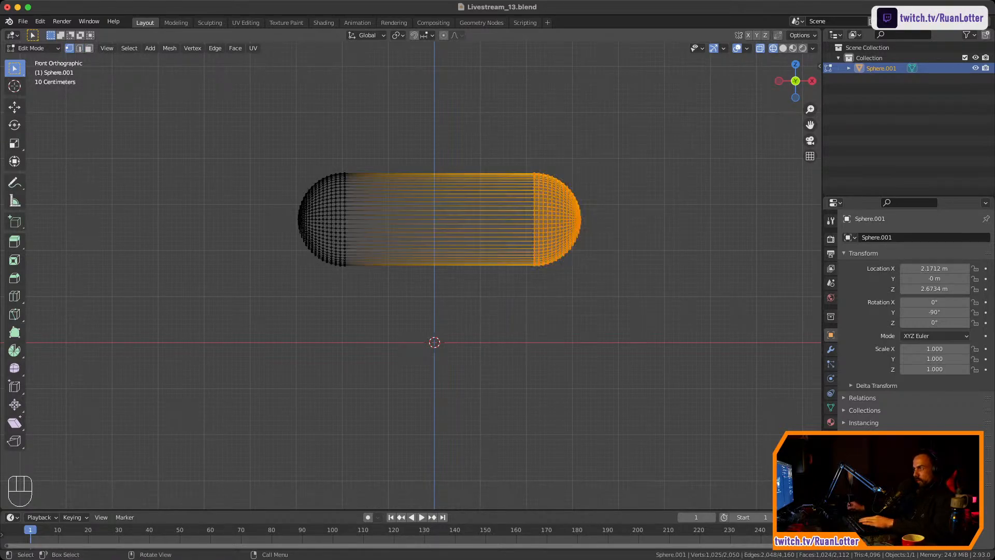
Shorten the capsule by moving the selected vertices about 0.57 m in negative X, and deselect it in Object Mode
key(g)
key(Escape)
key(g)
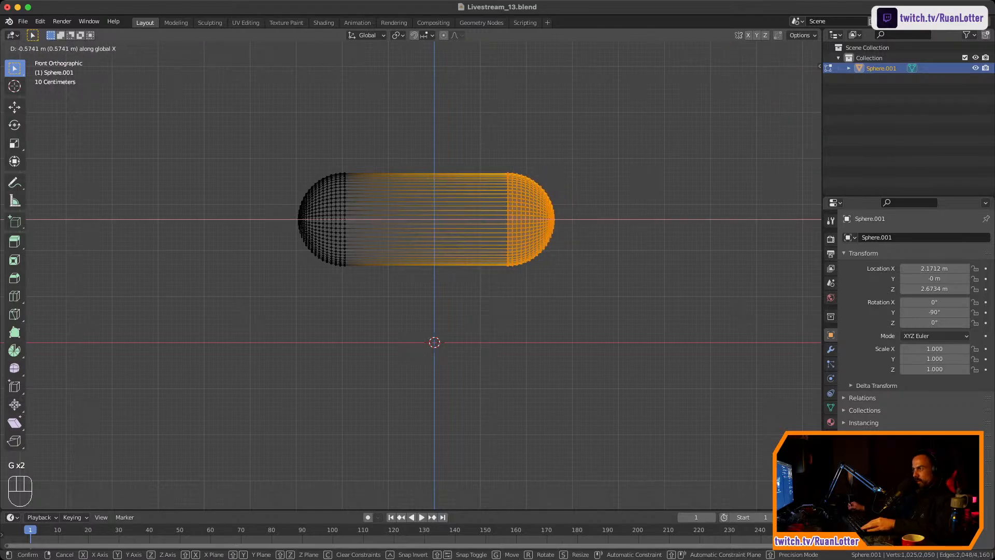
click(627, 284)
key(Tab)
click(627, 284)
Turn off X-ray and switch the viewport back to solid shading in Object Mode
ctrl+middle_drag(627, 284, 627, 311)
ctrl+middle_drag(423, 226, 424, 230)
shift+middle_drag(423, 230, 443, 230)
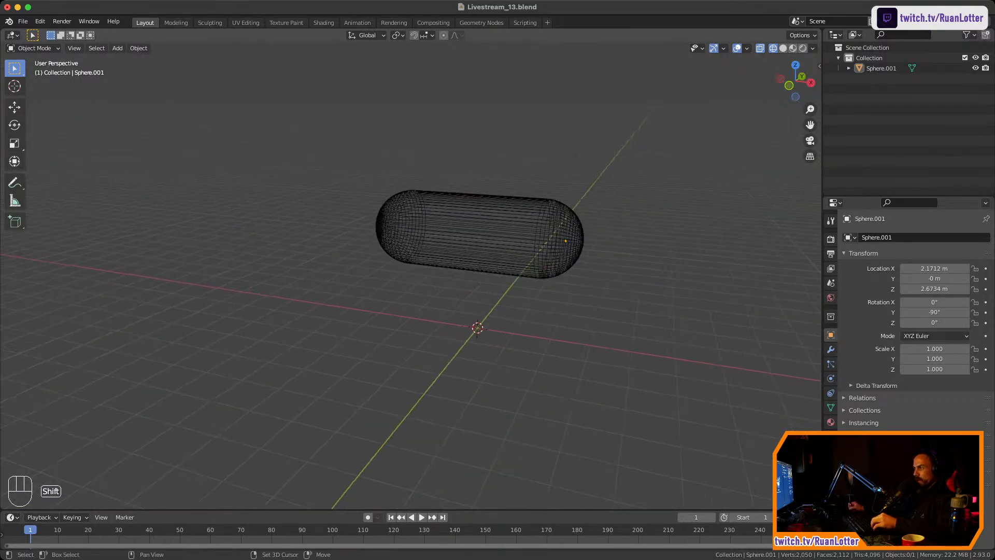
key(Tab)
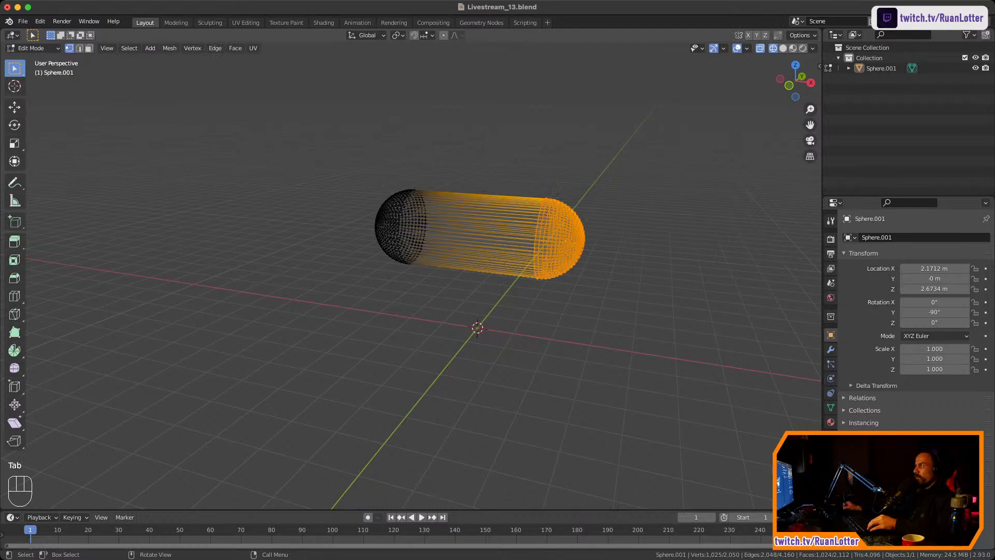
click(760, 49)
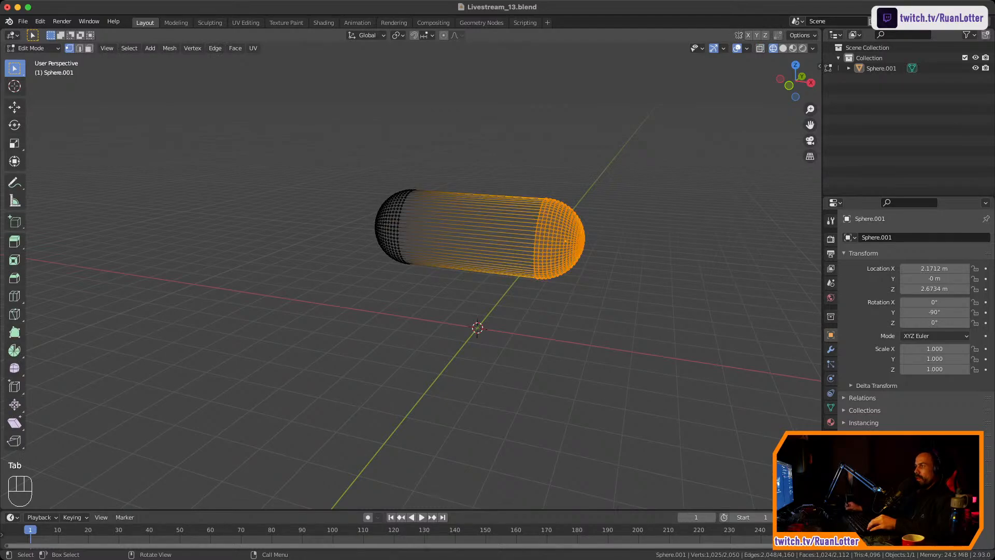
key(Tab)
scroll(479, 233, down, 2)
middle_drag(479, 233, 596, 233)
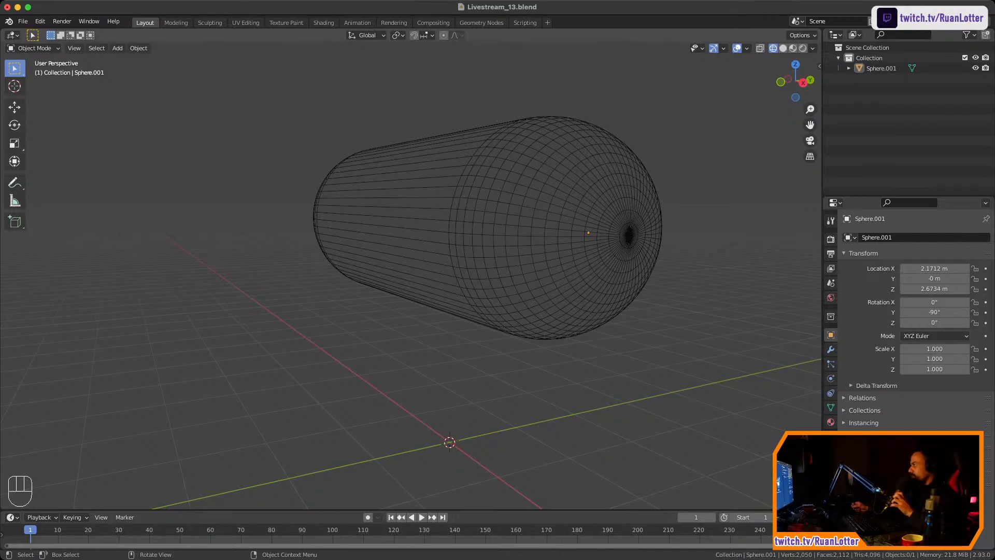
middle_drag(467, 259, 505, 288)
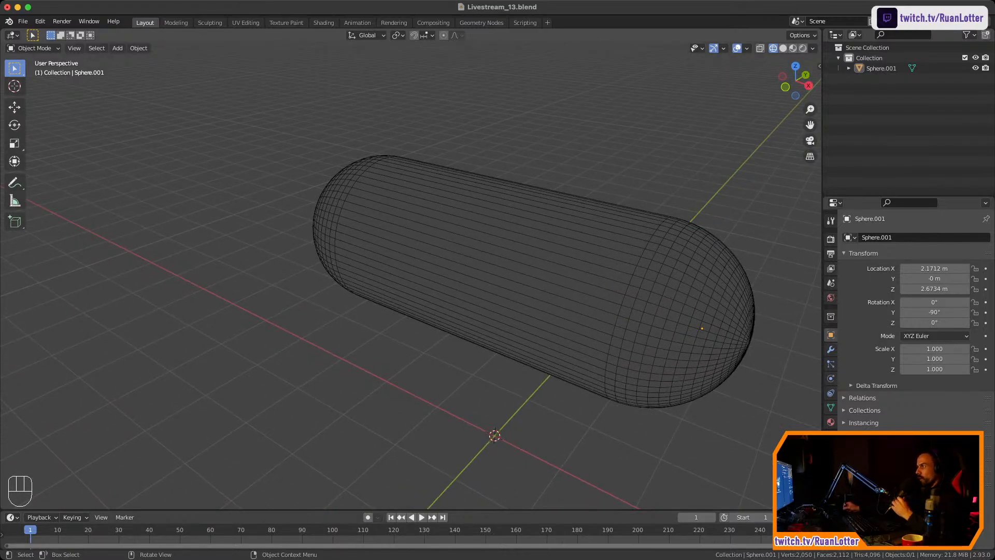
click(782, 48)
Apply Shade Smooth to the capsule
mouse_move(570, 290)
shift+middle_down()
mouse_move(539, 293)
mouse_move(441, 262)
shift+middle_up()
click(440, 262)
key(KP_Decimal)
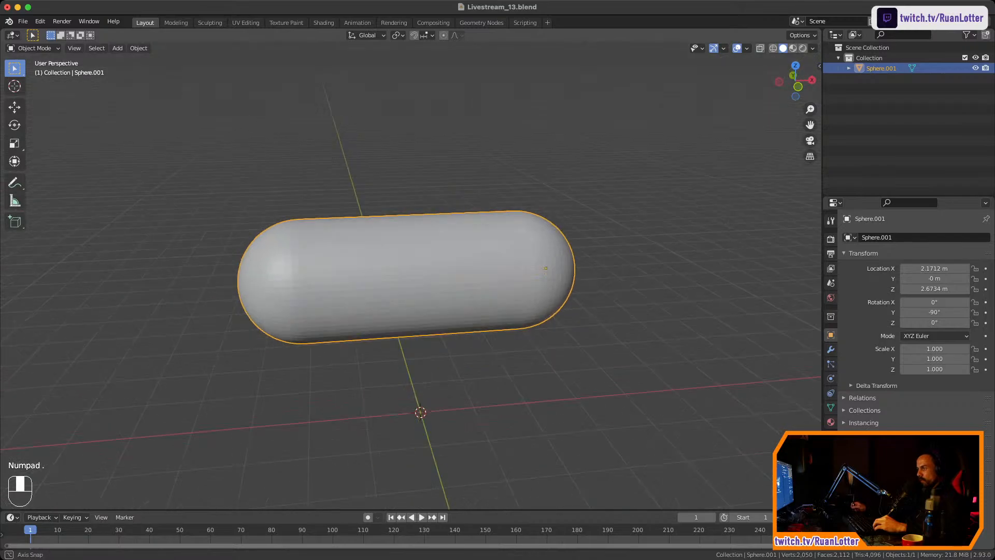
right_click(383, 280)
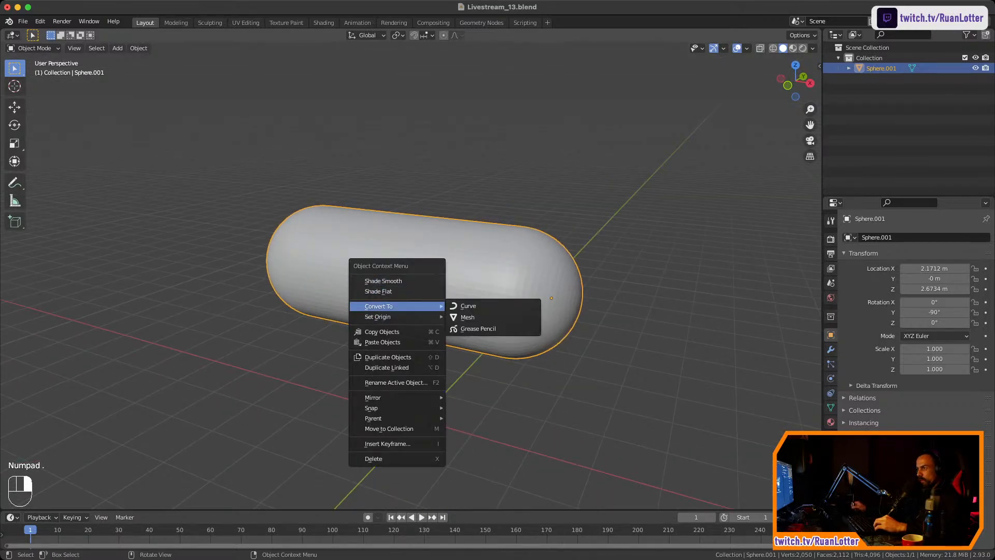
click(384, 281)
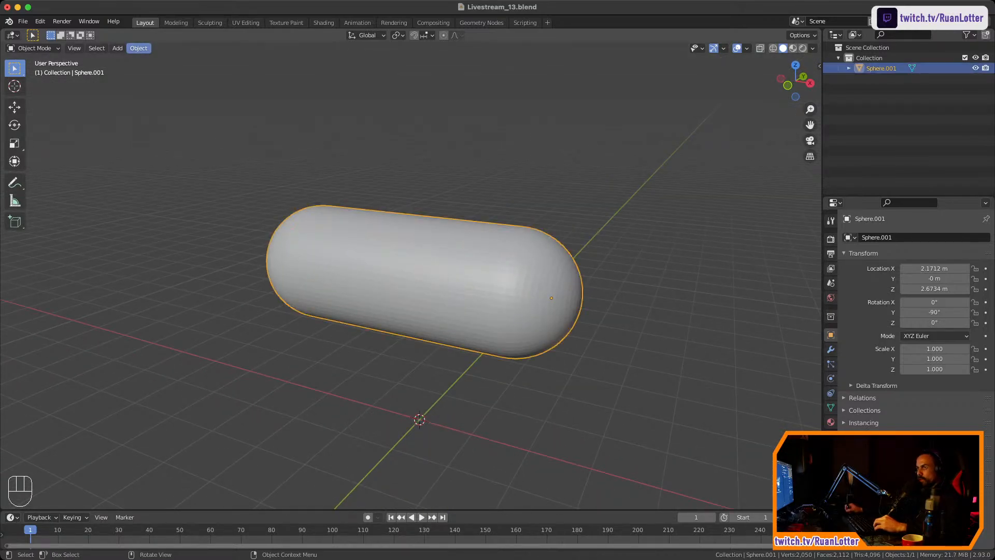
Apply the capsule's scale transform and deselect it
click(138, 48)
mouse_move(148, 100)
click(254, 122)
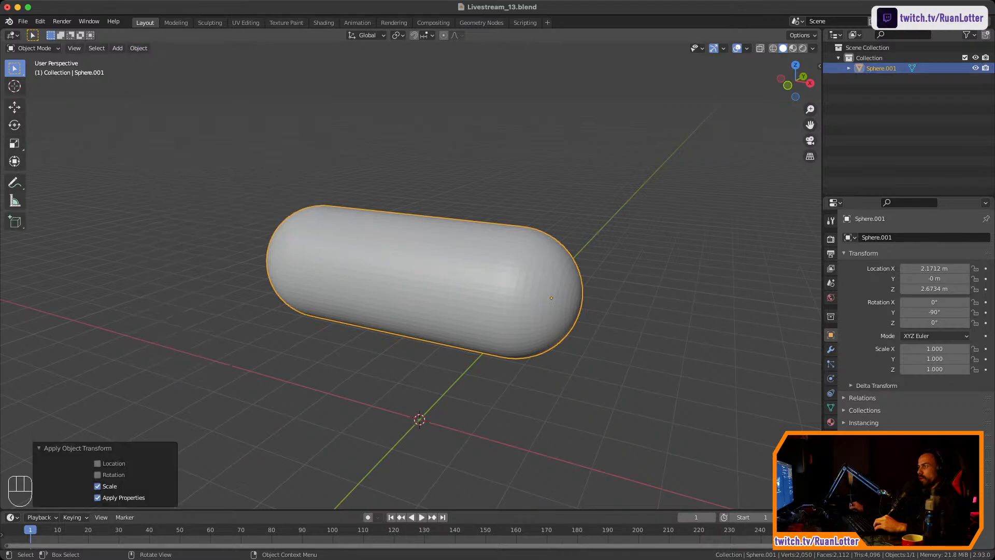
click(363, 171)
Set the capsule's origin to its geometry
click(451, 270)
right_click(454, 271)
mouse_move(453, 296)
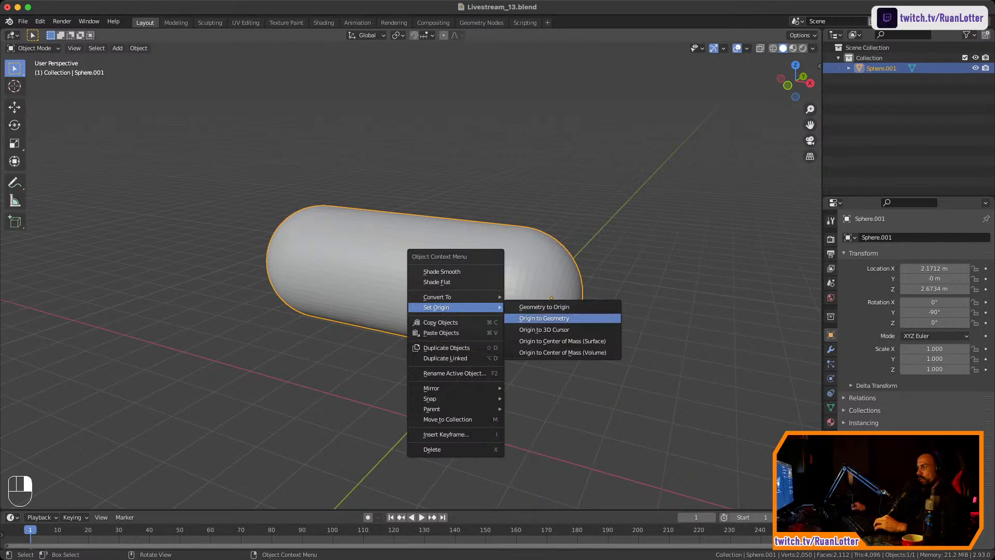
click(539, 318)
middle_drag(619, 302, 583, 298)
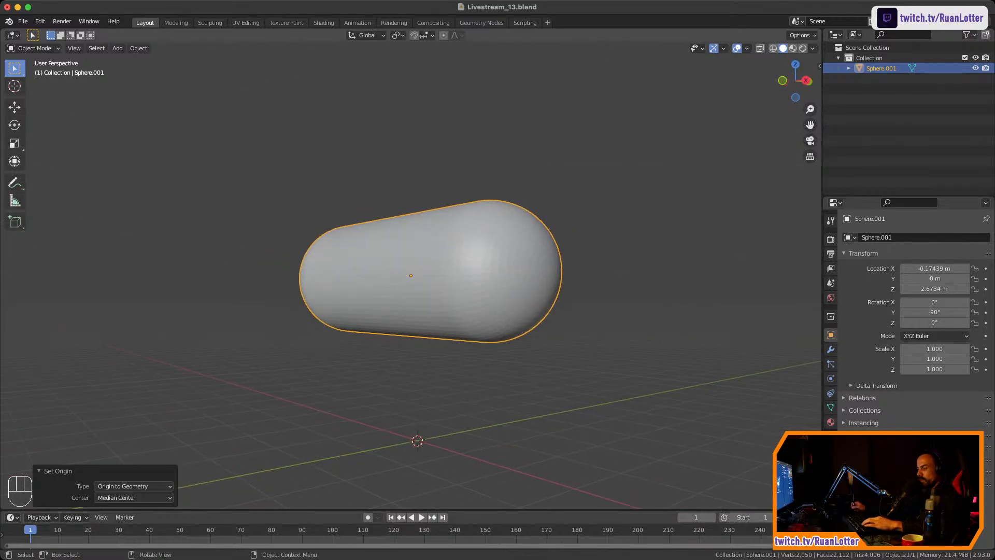
key(r)
right_click(527, 190)
Snap the capsule to the 3D cursor at the world origin
middle_drag(527, 190, 612, 161)
key(alt+a)
key(a)
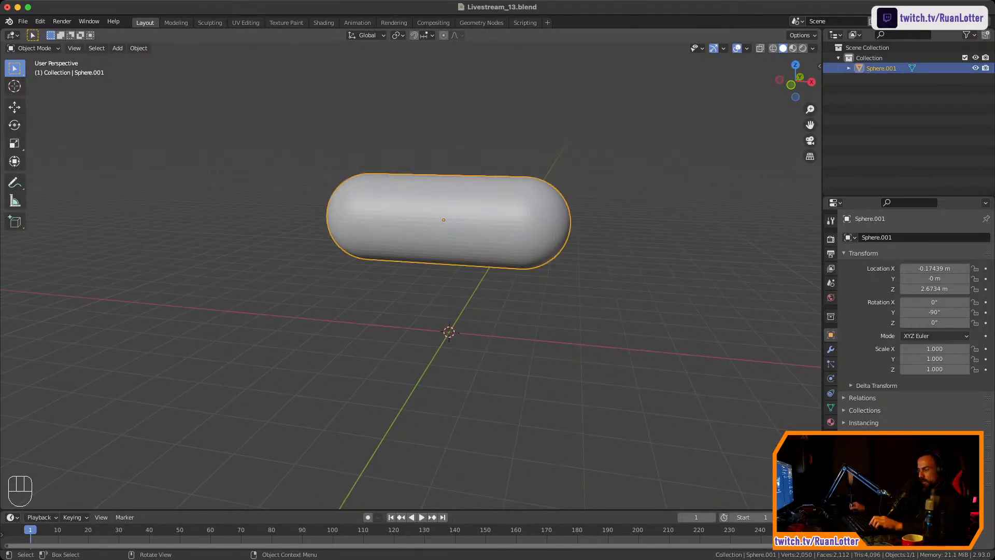
key(shift+s)
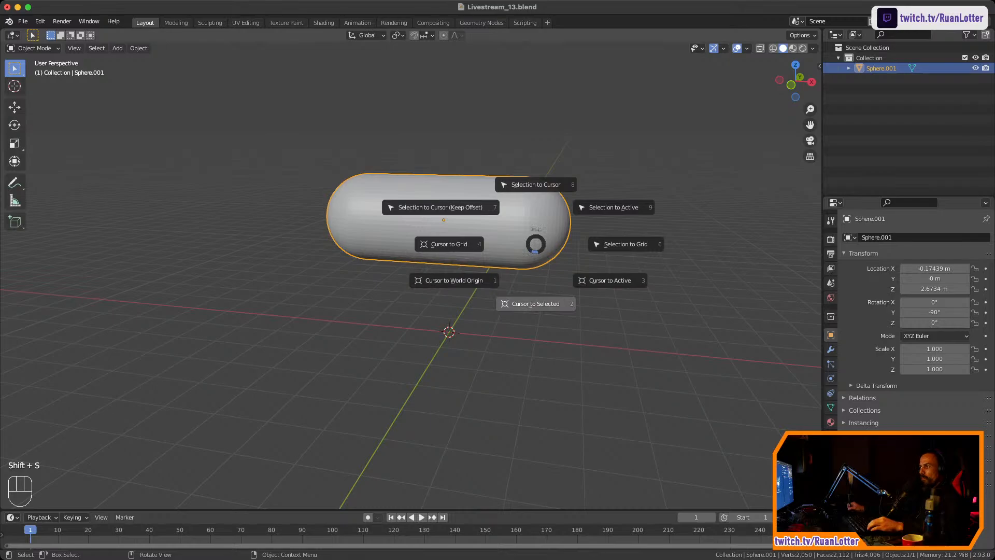
key(8)
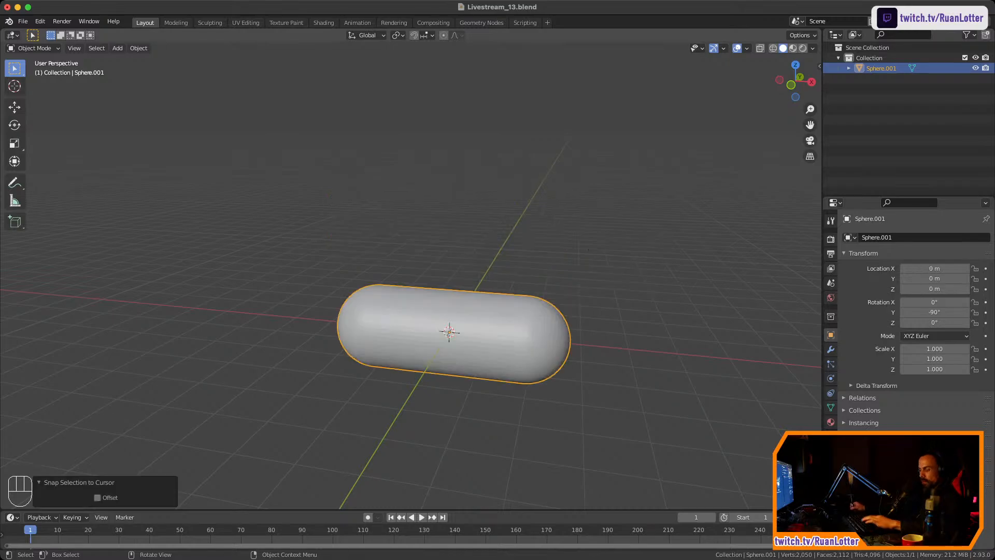
Raise the capsule along the Z axis to about 2.34 m and deselect it
key(g)
key(z)
click(588, 150)
click(588, 151)
middle_drag(589, 151, 355, 174)
click(799, 71)
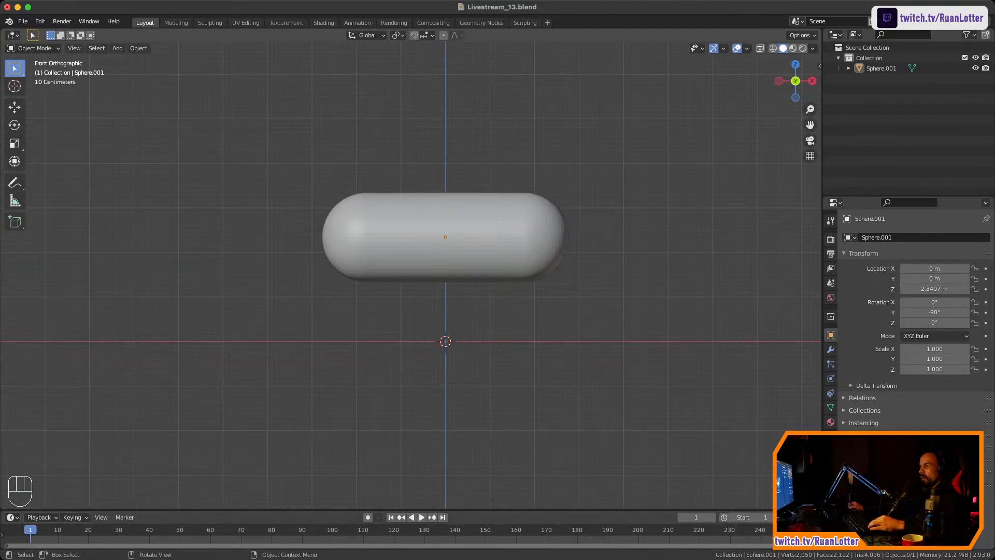
mouse_move(495, 173)
ctrl+middle_down()
mouse_move(496, 226)
mouse_move(496, 166)
mouse_move(495, 187)
ctrl+middle_up()
key(super+Tab)
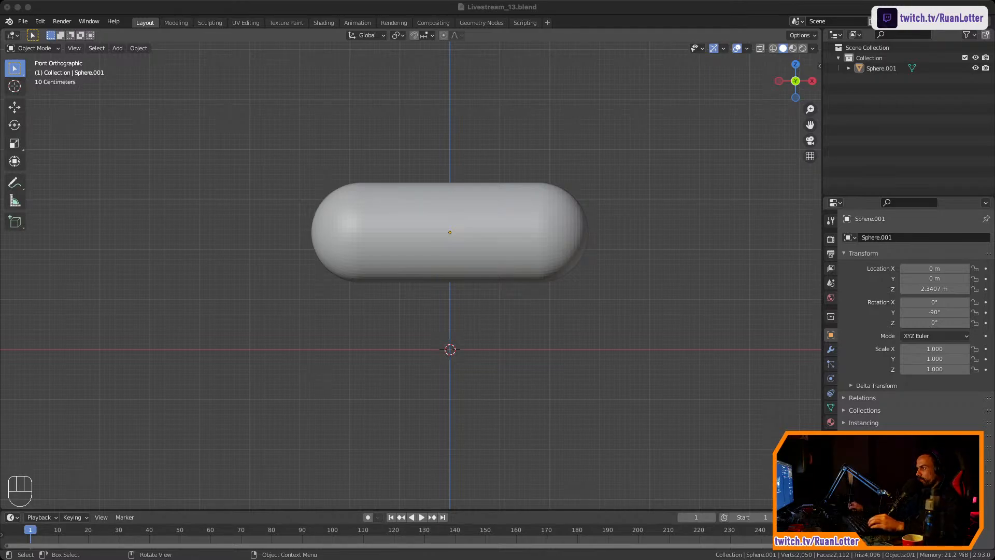
key(super+Tab)
shift+middle_drag(466, 239, 363, 214)
key(super+Tab)
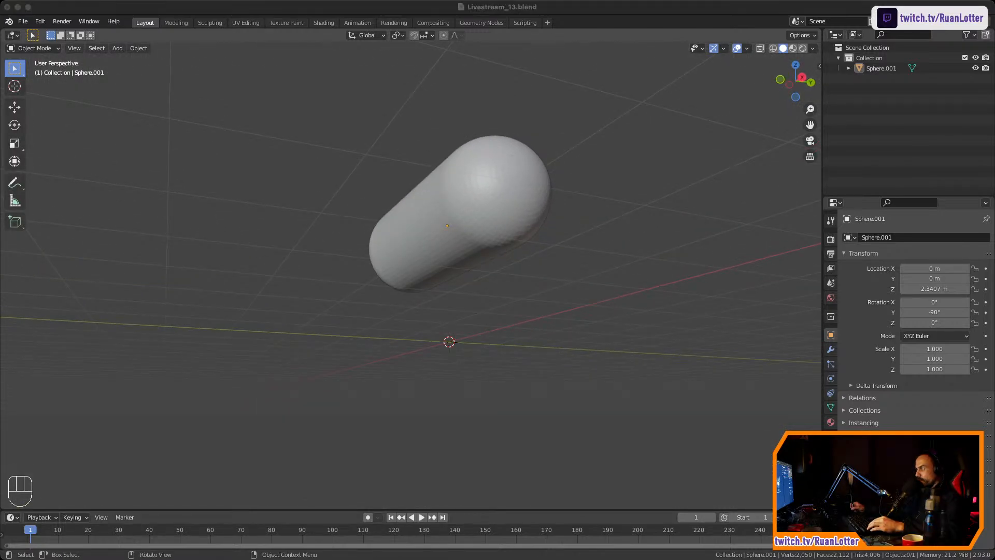
key(super+Tab)
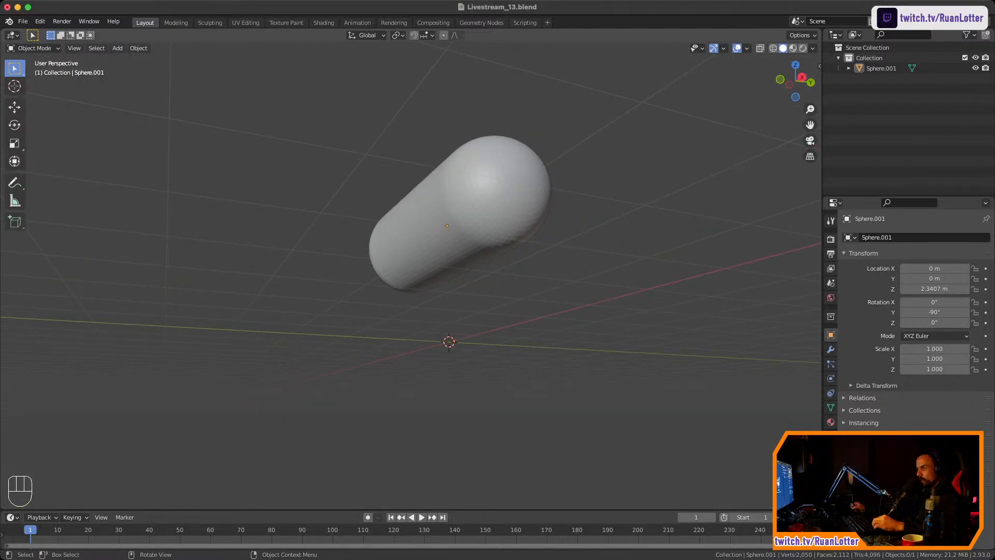
middle_drag(456, 244, 457, 197)
shift+middle_drag(457, 197, 417, 196)
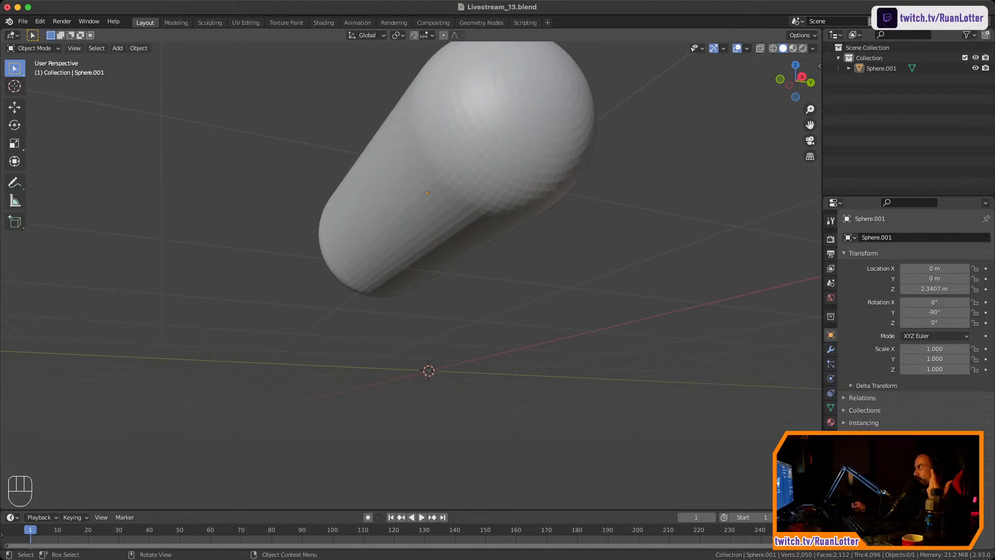
middle_drag(417, 195, 454, 223)
Add a mesh cylinder at the world origin below the capsule, keeping the default 32 vertices
click(429, 218)
key(Tab)
key(Tab)
key(shift+a)
mouse_move(461, 304)
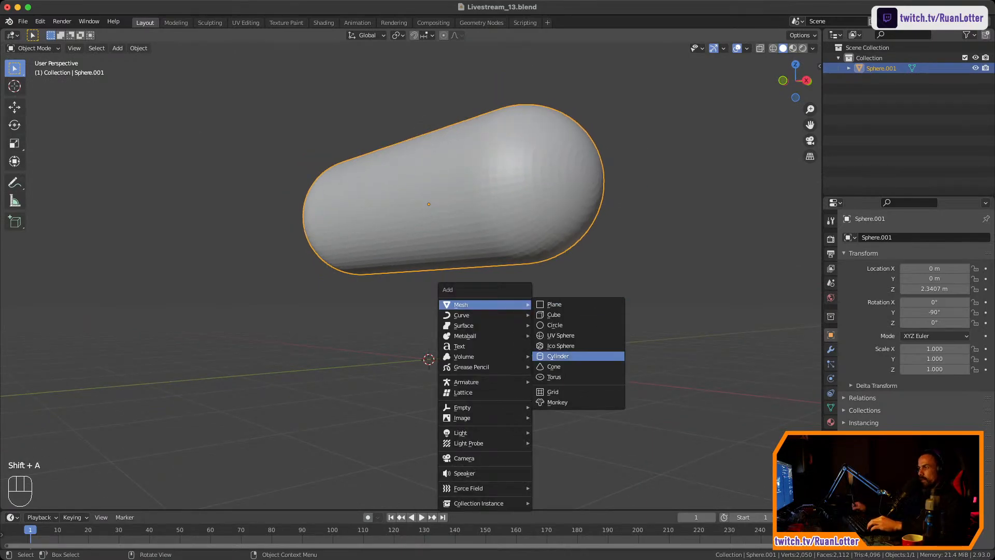
click(558, 356)
Scale the cylinder to about 0.073 in X and Y and about 0.335 along the Z axis
key(s)
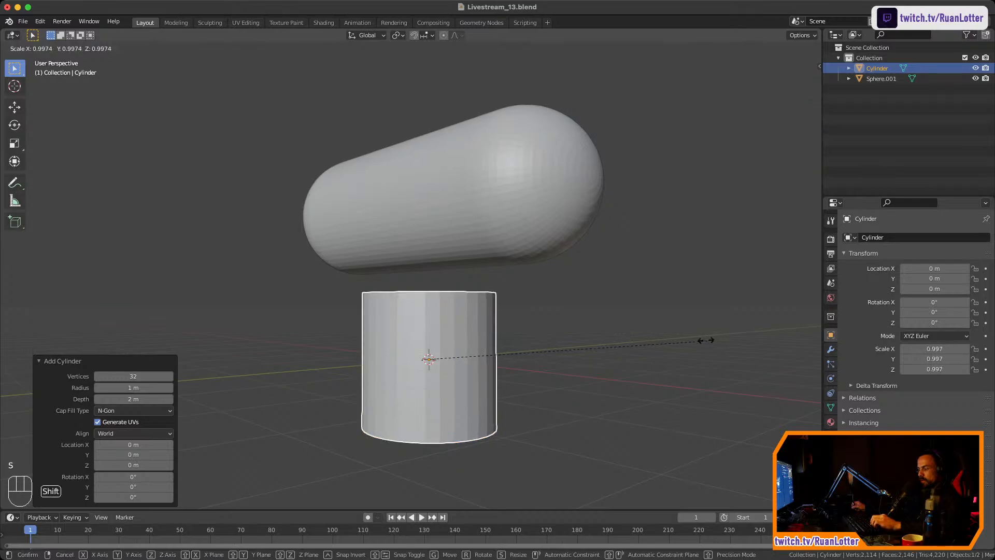
key(shift+z)
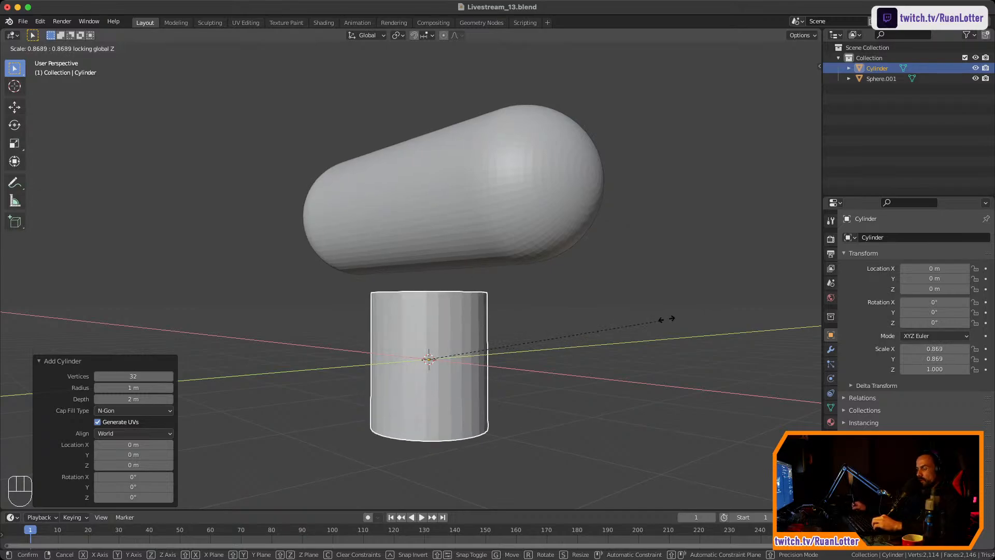
click(443, 356)
key(s)
key(z)
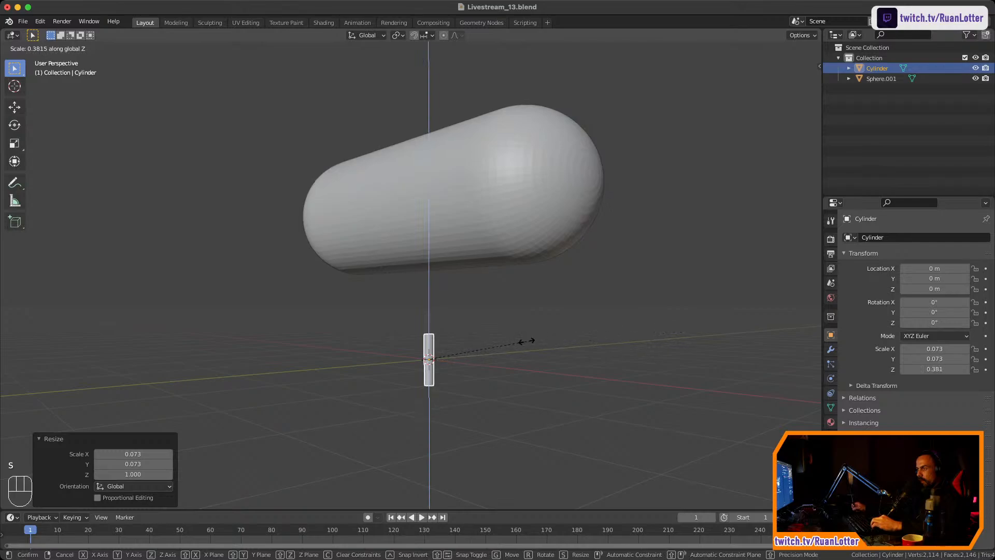
click(525, 341)
Raise the thin cylinder about 1.10 m along the Z axis so its upper end sinks into the capsule's underside
key(g)
key(z)
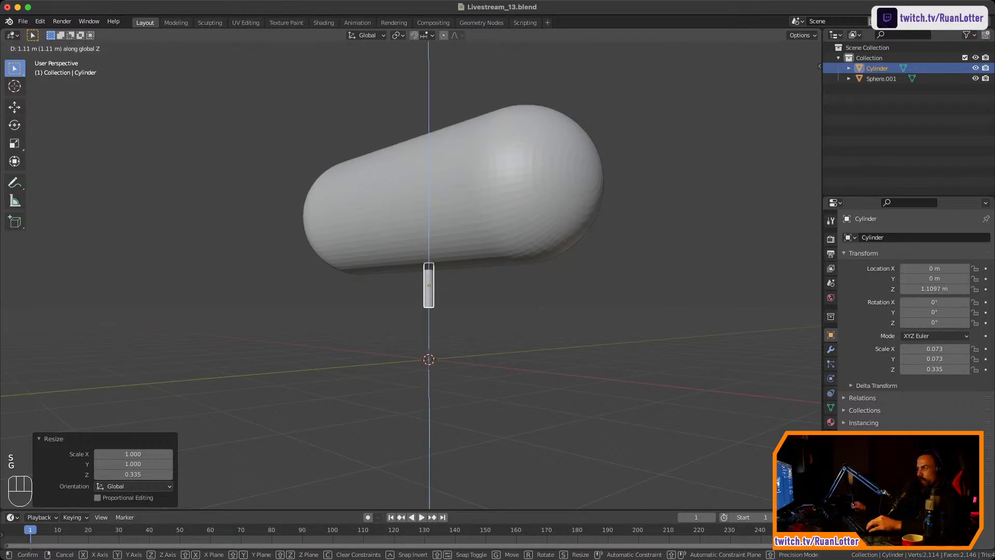
key(Return)
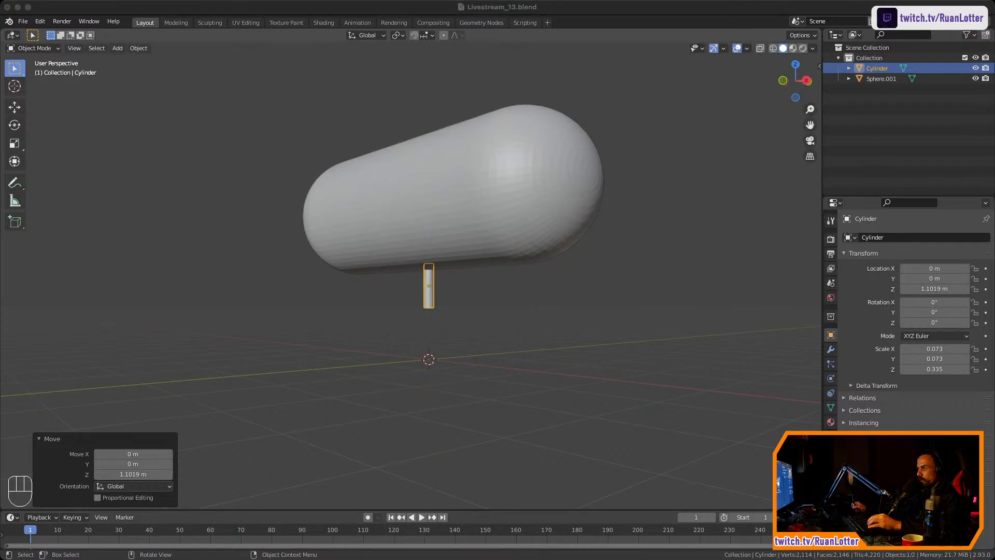
Enter Edit Mode on the cylinder in face select mode and select its bottom end face
middle_drag(525, 342, 595, 319)
scroll(595, 326, up, 2)
shift+middle_drag(596, 318, 635, 293)
scroll(635, 292, up, 2)
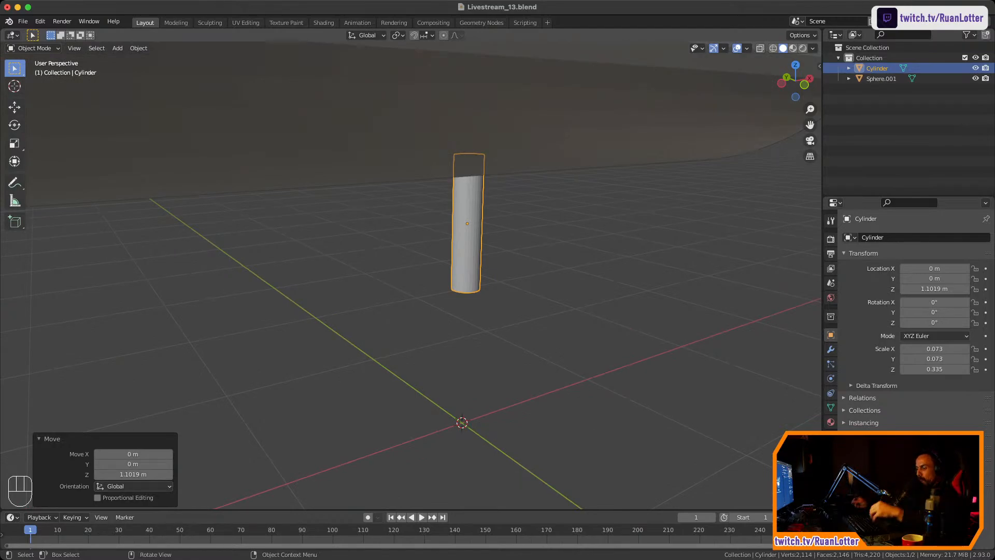
middle_drag(467, 259, 433, 140)
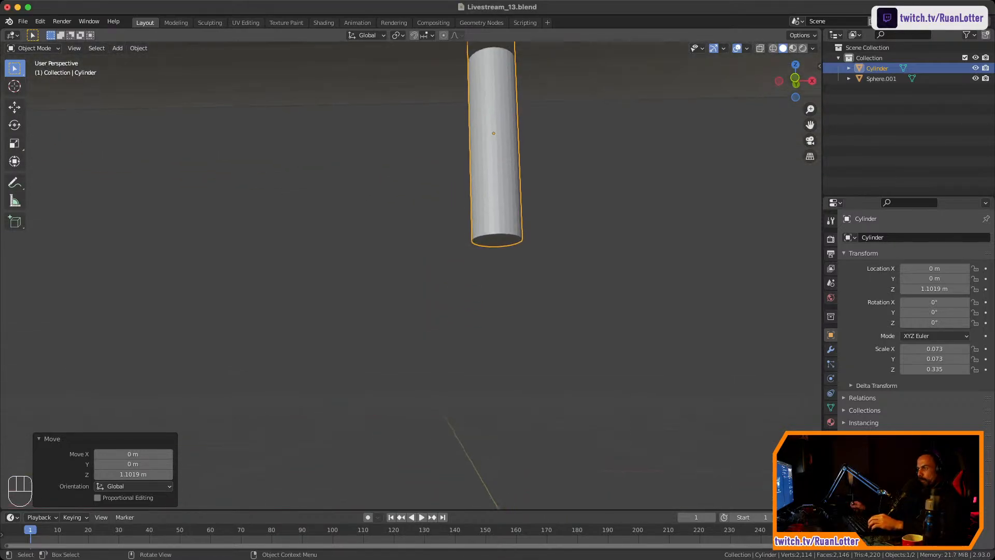
key(Tab)
key(3)
click(496, 241)
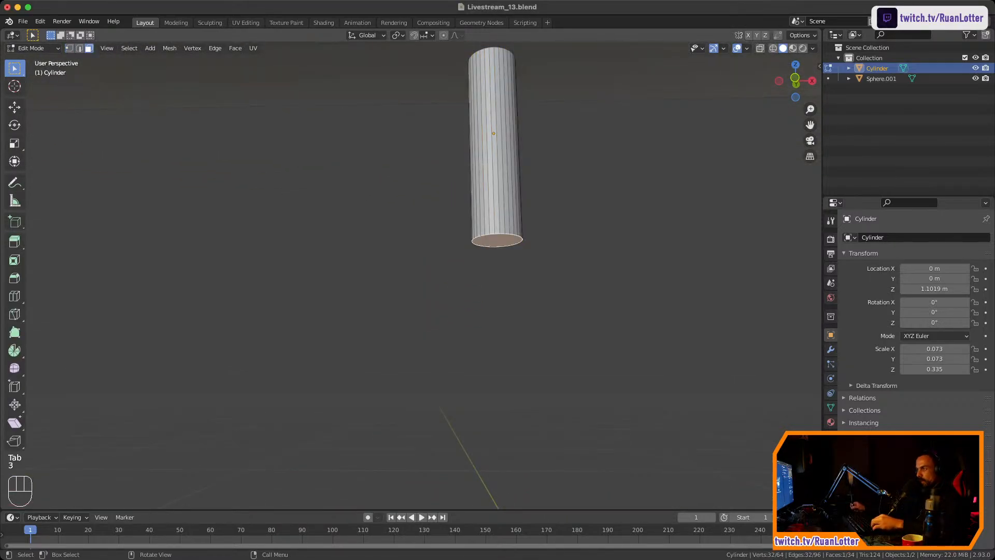
Try to extrude the cylinder's bottom face downward by about 0.047 m, and undo the extrusion
middle_drag(496, 241, 503, 259)
ctrl+middle_drag(502, 259, 499, 280)
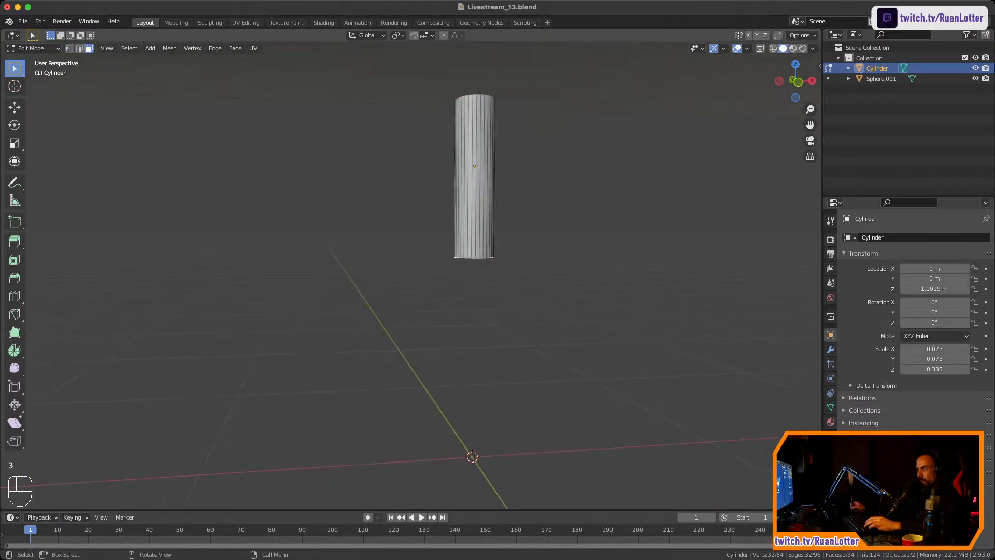
key(e)
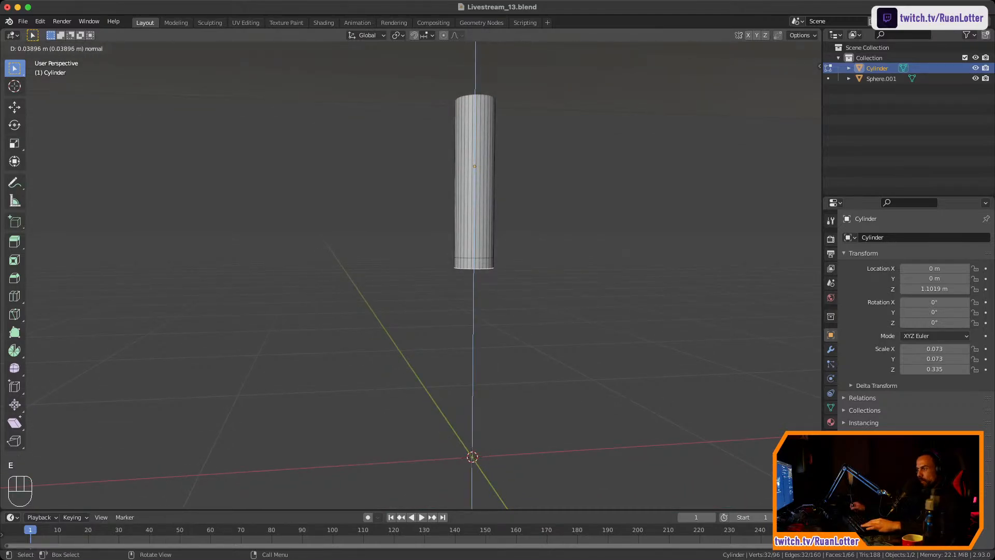
click(499, 290)
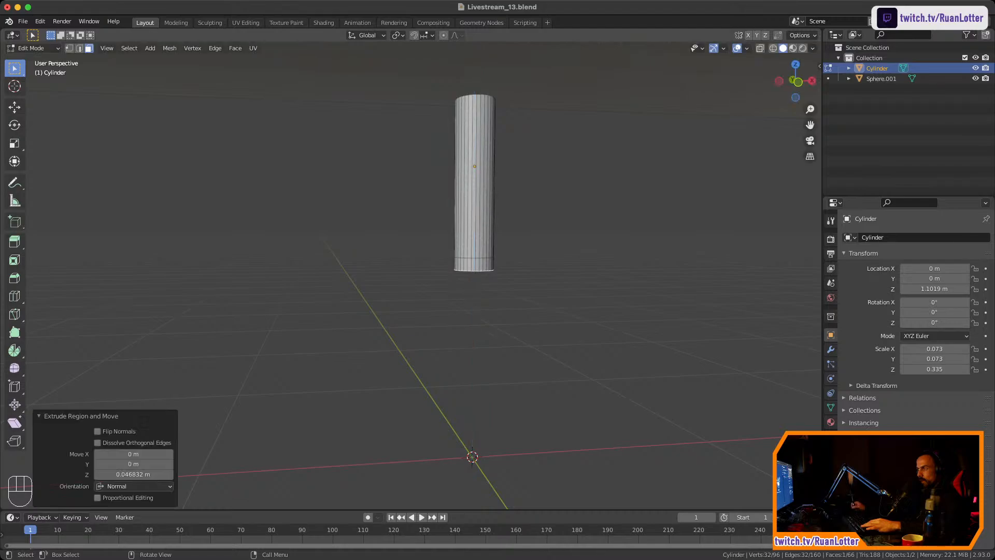
mouse_move(498, 290)
middle_down()
mouse_move(583, 285)
mouse_move(596, 267)
mouse_move(583, 254)
mouse_move(487, 285)
mouse_move(466, 271)
mouse_move(503, 274)
middle_up()
key(super+z)
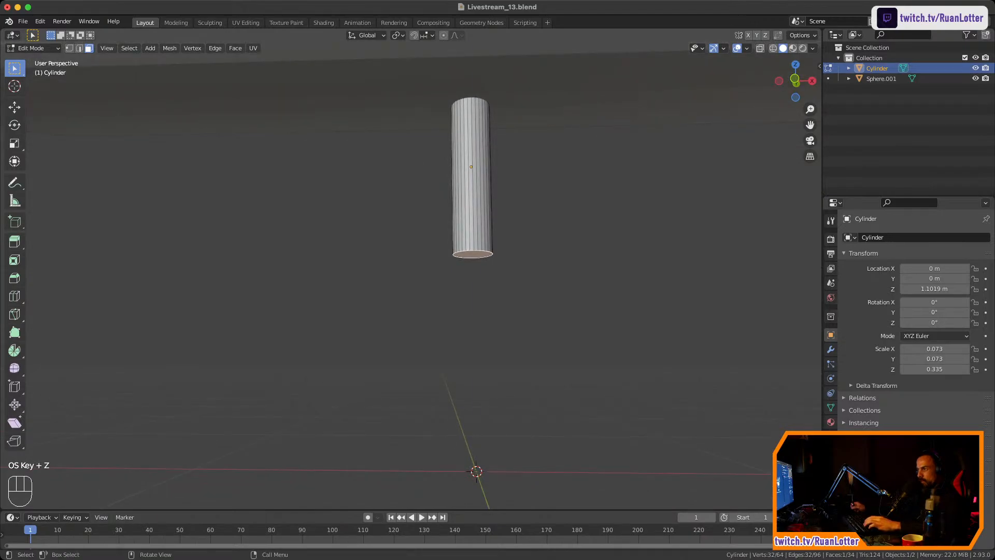
Try to extrude the bottom face about 0.044 m and tilt it around the Y axis, and undo the extrusion
key(e)
click(503, 285)
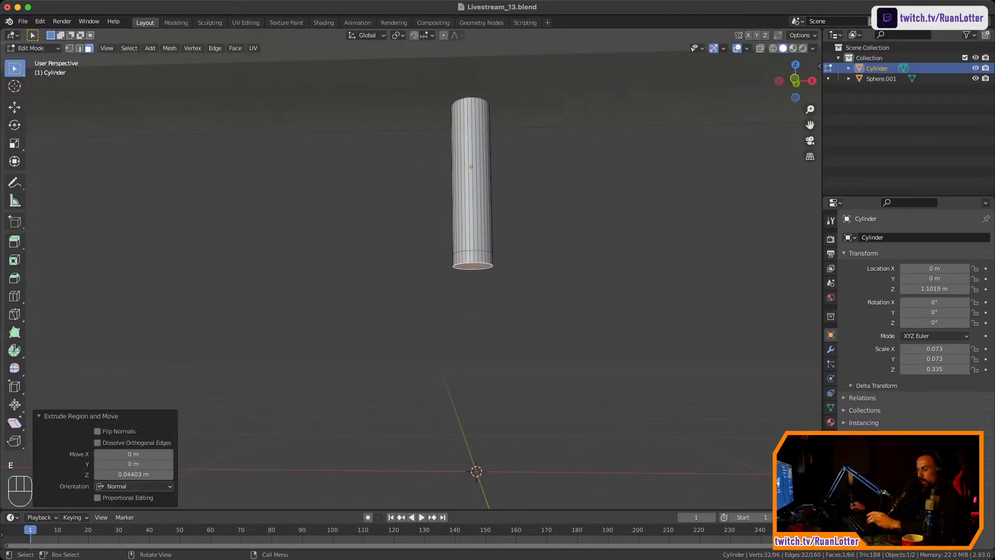
key(r)
key(x)
key(y)
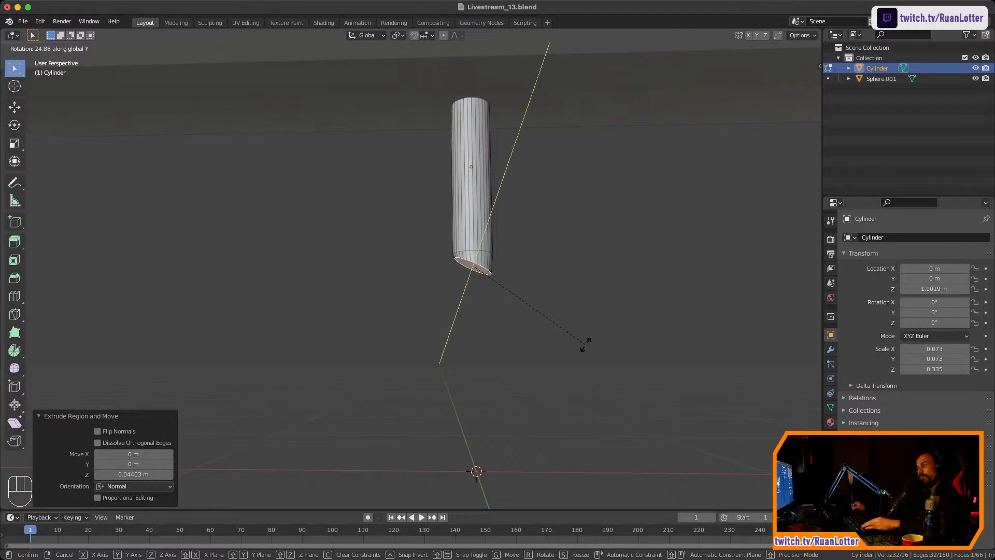
key(Escape)
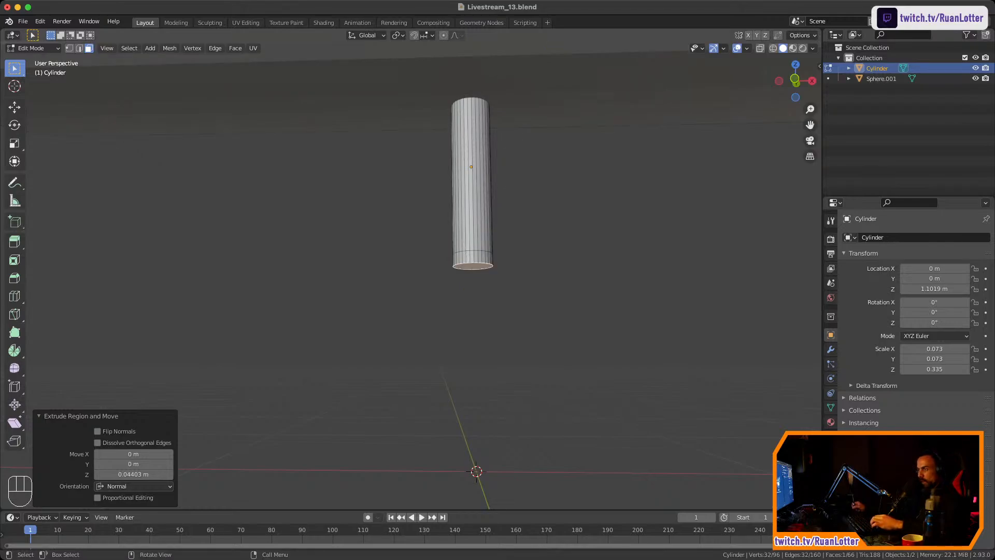
key(super+z)
Snap the 3D cursor to the rim vertex of the bottom face on the cylinder's negative X side
key(KP_Decimal)
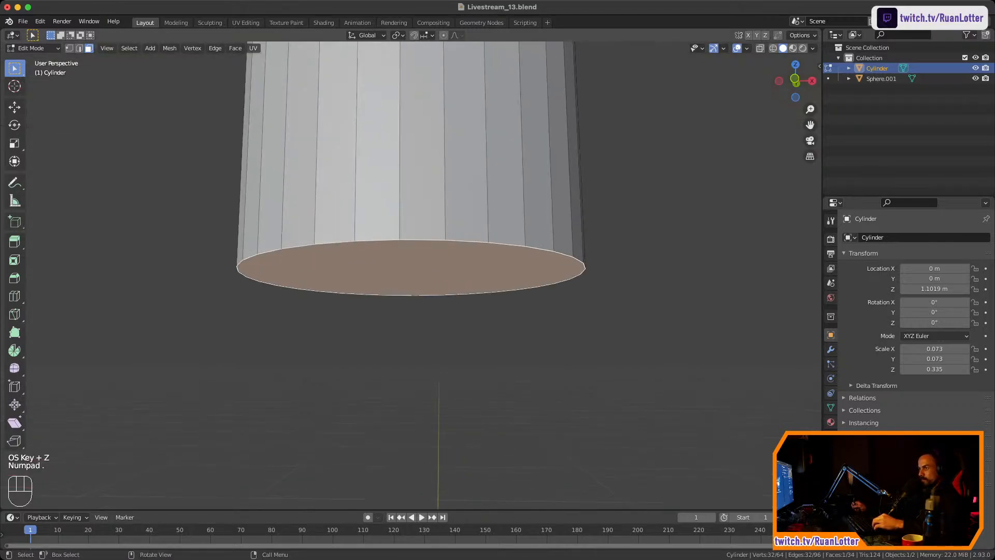
middle_drag(466, 269, 552, 375)
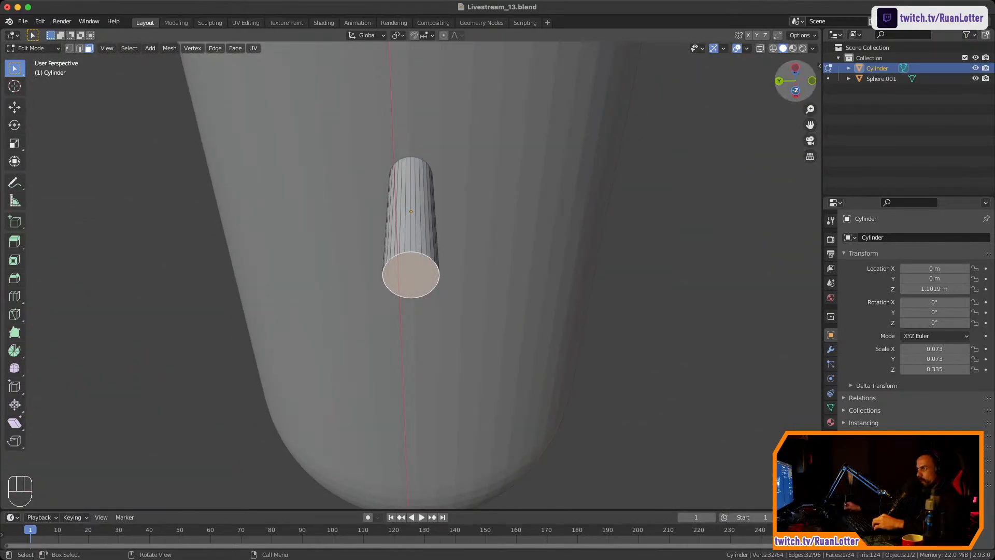
key(ctrl+KP_7)
key(1)
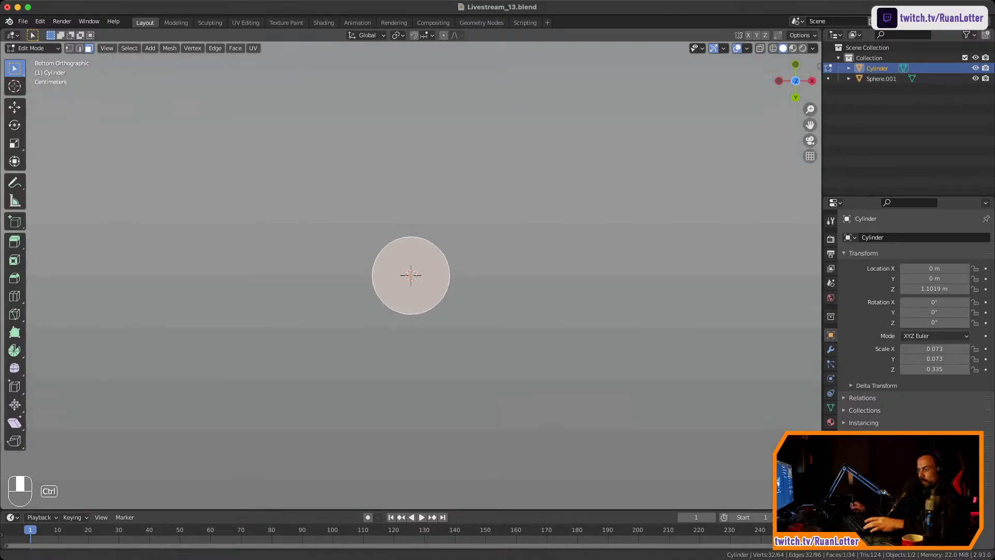
ctrl+middle_drag(552, 376, 667, 332)
click(442, 318)
shift+middle_drag(442, 319, 355, 308)
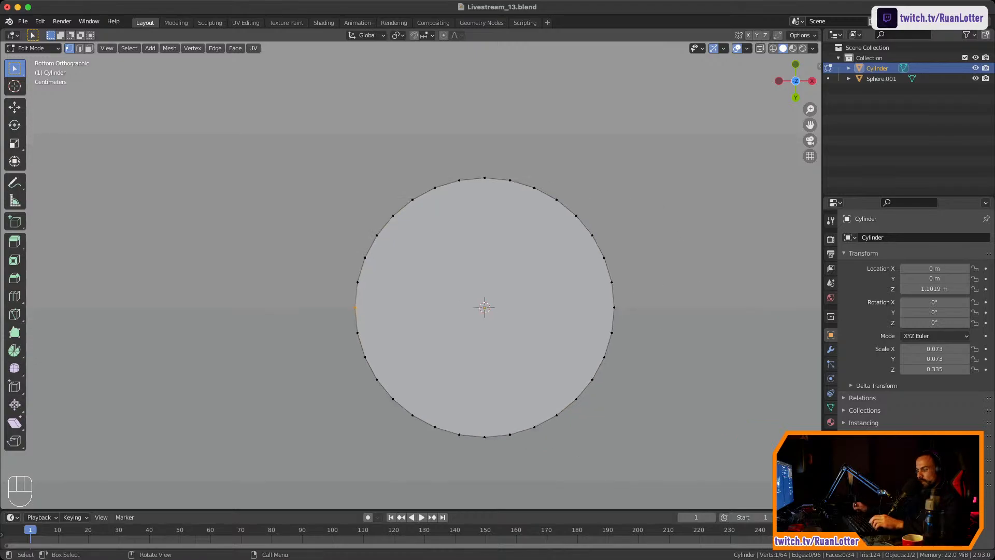
key(shift+s)
click(426, 397)
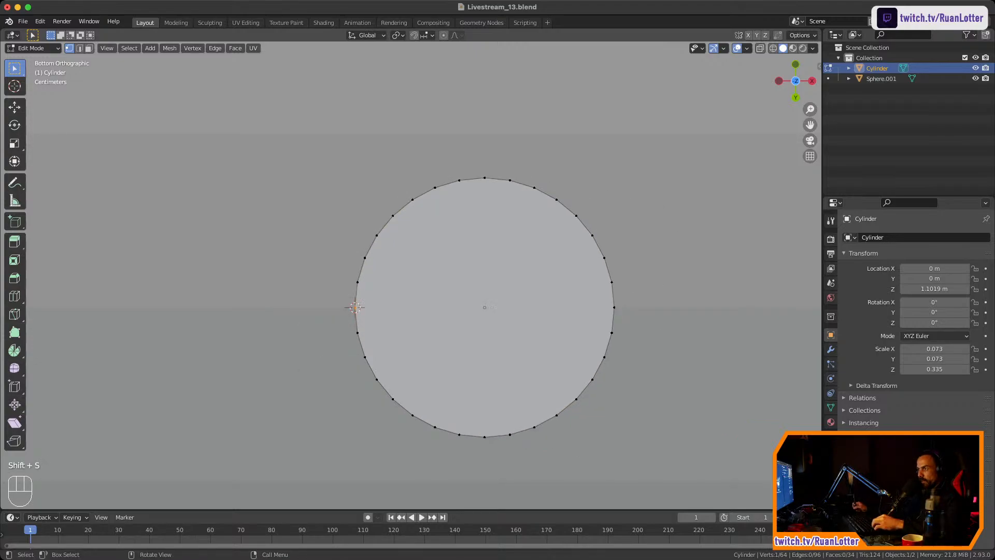
Spin the cylinder's bottom face around the Y axis at the 3D cursor by about -89.4° with 12 steps
middle_drag(426, 363, 430, 410)
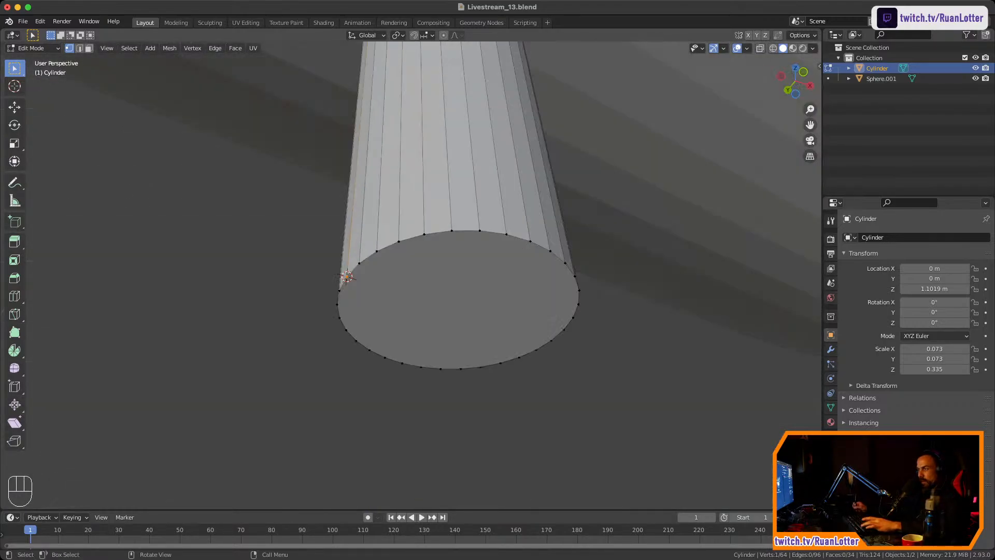
click(458, 299)
mouse_move(458, 299)
ctrl+middle_down()
mouse_move(458, 337)
mouse_move(471, 299)
ctrl+middle_up()
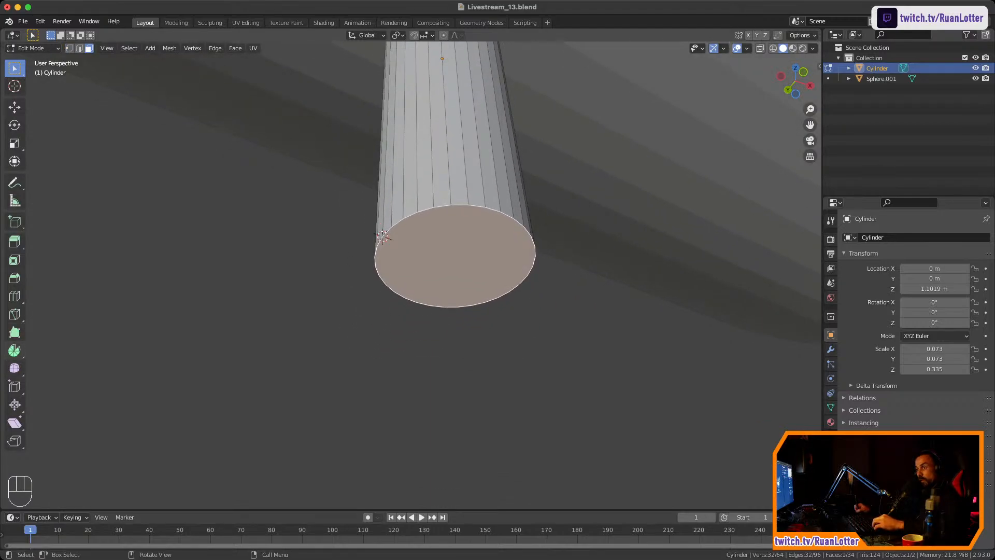
middle_drag(394, 290, 365, 379)
click(138, 35)
drag(450, 194, 437, 316)
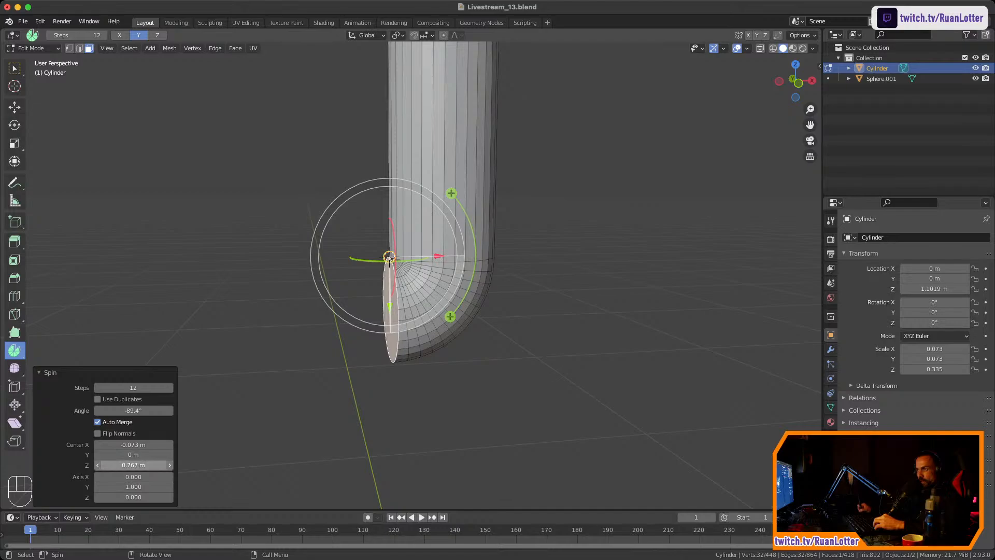
Widen the bend by adjusting the spin centre to about X -0.113 m, Y 0.004 m and Z 0.771 m
drag(133, 465, 133, 444)
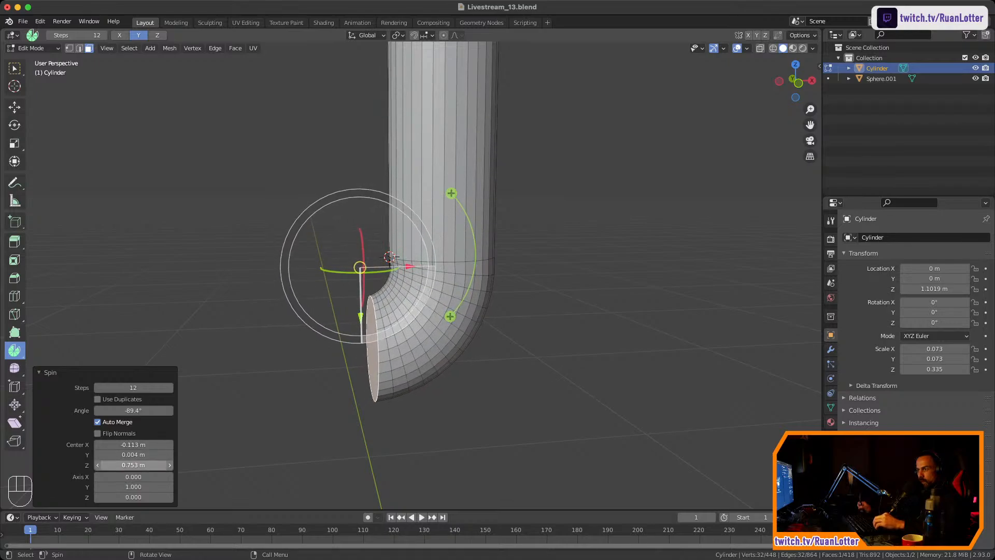
text(0)
key(Tab)
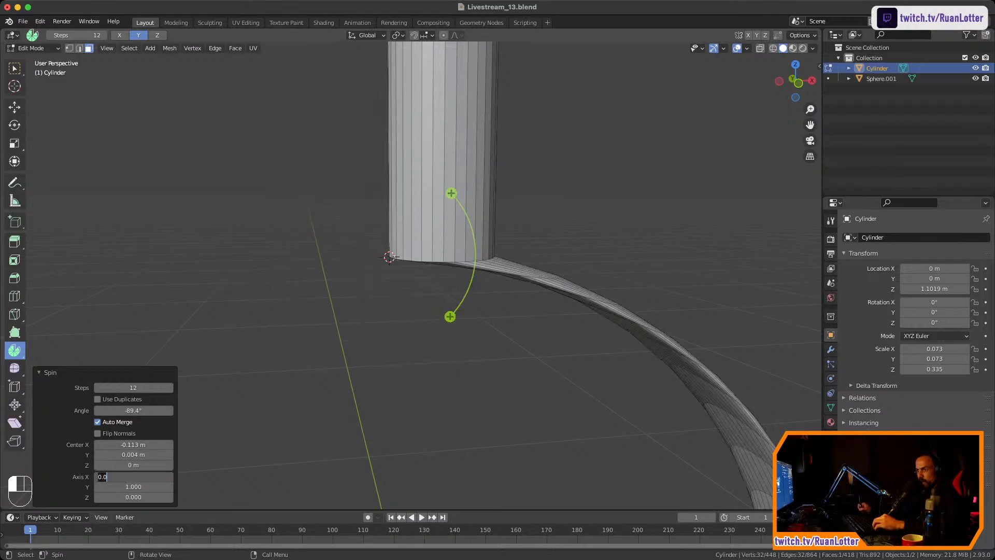
click(133, 465)
drag(133, 465, 157, 465)
middle_drag(414, 270, 415, 208)
click(796, 81)
shift+middle_drag(363, 259, 415, 226)
shift+drag(133, 465, 136, 465)
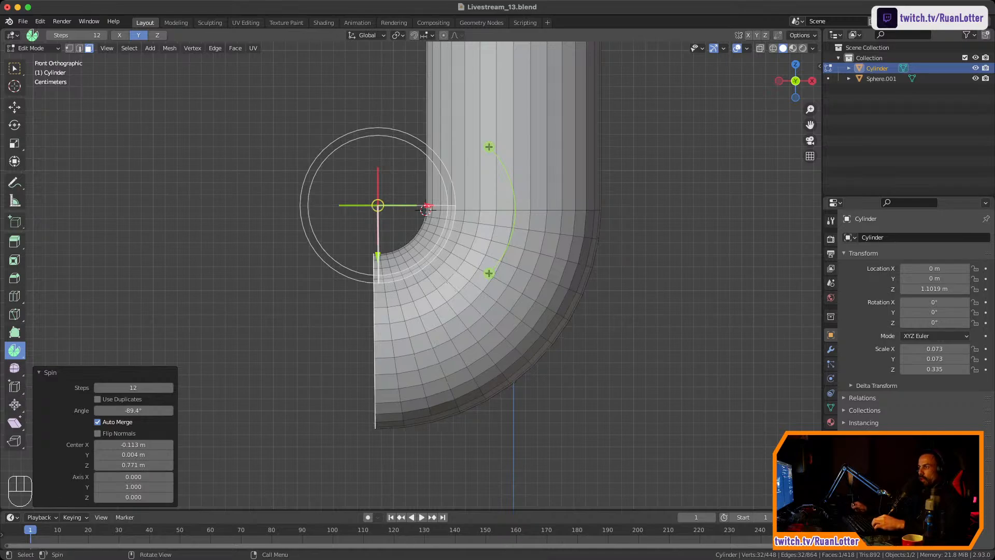
Examine the bent end of the cylinder in Object Mode and return to Edit Mode
ctrl+middle_drag(411, 249, 433, 311)
key(Tab)
middle_drag(414, 267, 454, 226)
key(super+Tab)
key(super+Tab)
shift+middle_drag(453, 226, 499, 176)
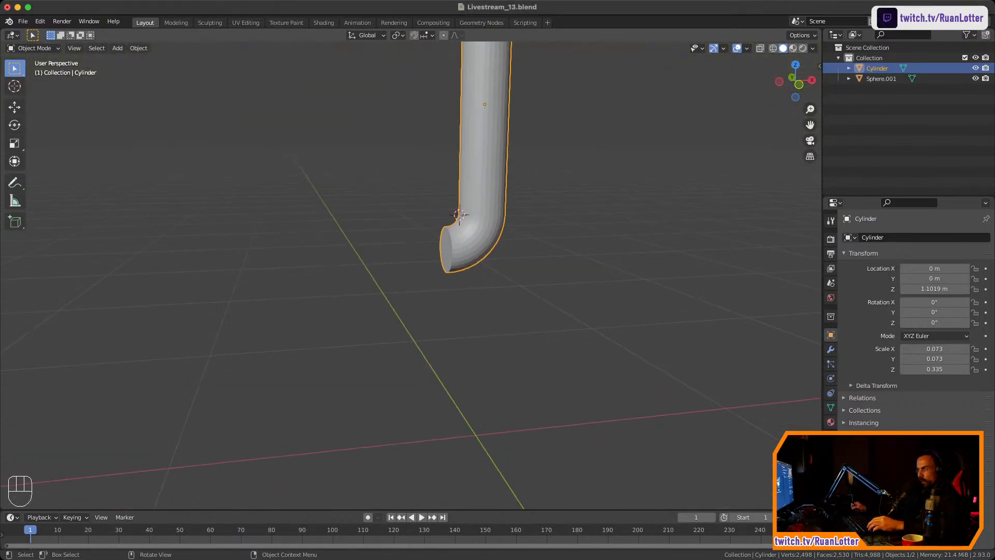
key(Tab)
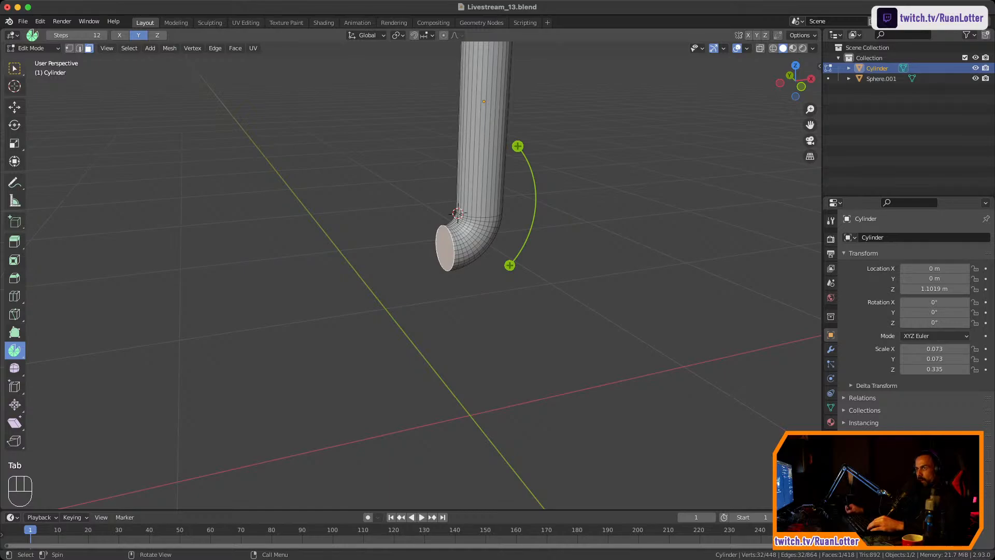
Extrude the bend's end face outward by about 0.69 m and scale it to 0 to form a pointed tip
key(w)
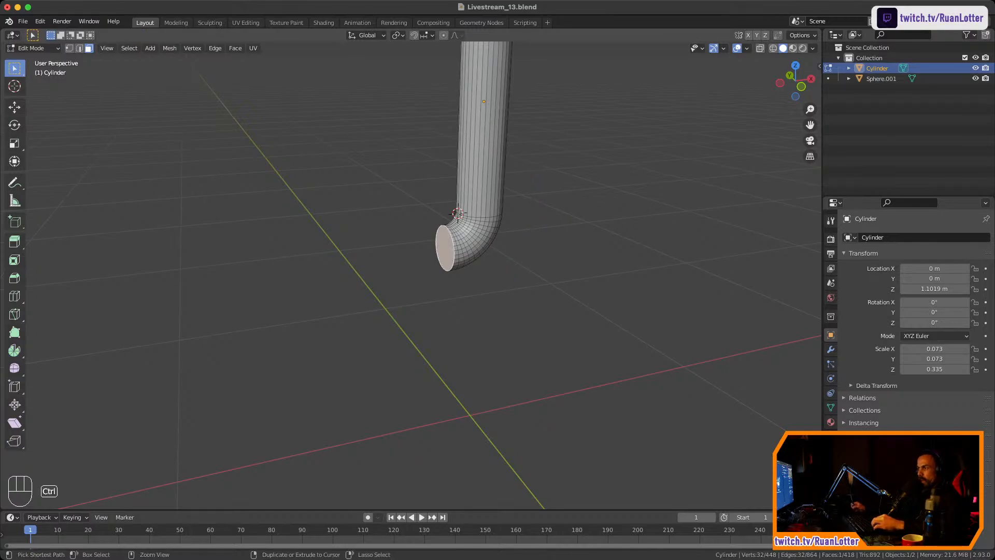
ctrl+middle_drag(457, 215, 457, 244)
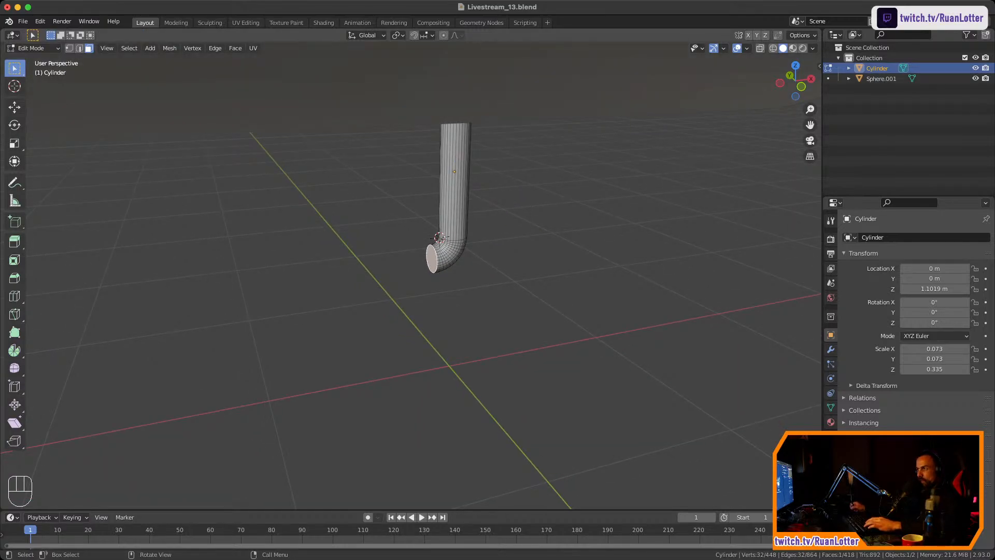
key(e)
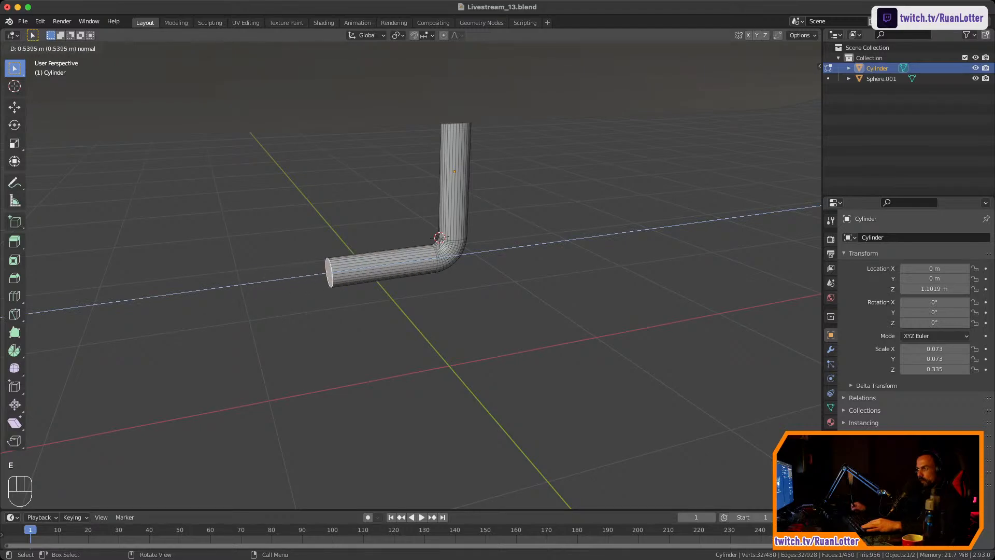
key(Return)
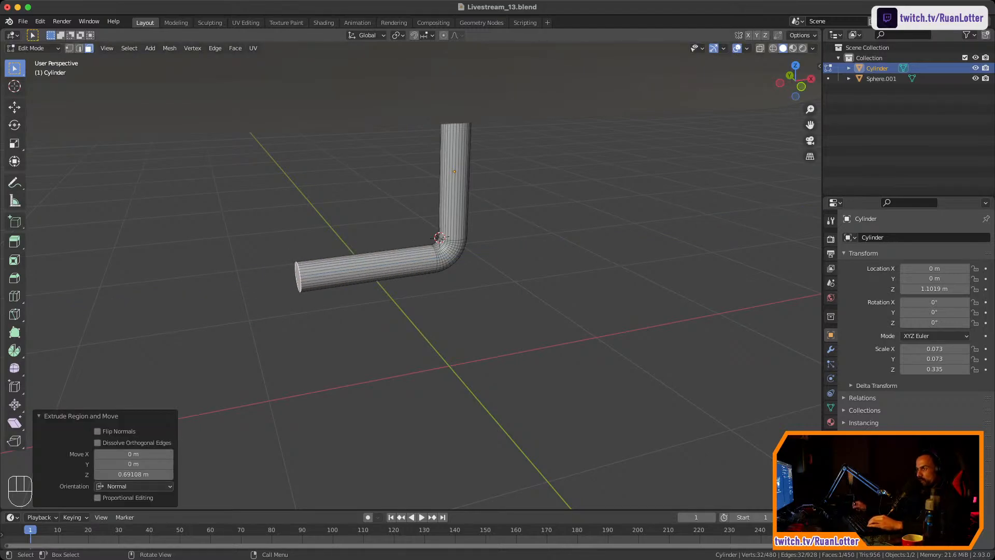
text(s0)
key(Return)
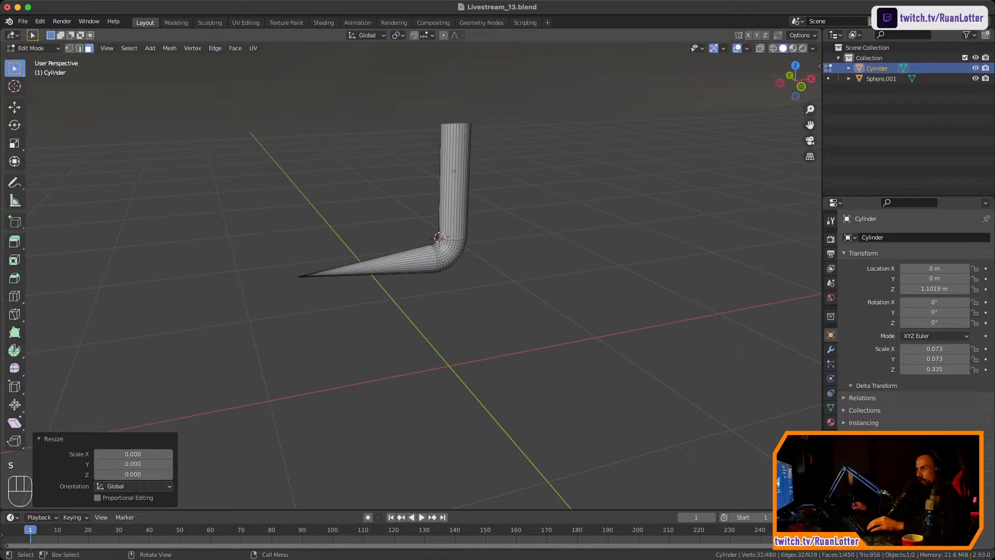
Scale the edge loop where the tapered tip meets the bend to about 0.985
key(Tab)
middle_drag(414, 260, 490, 179)
key(alt+a)
key(Tab)
click(794, 84)
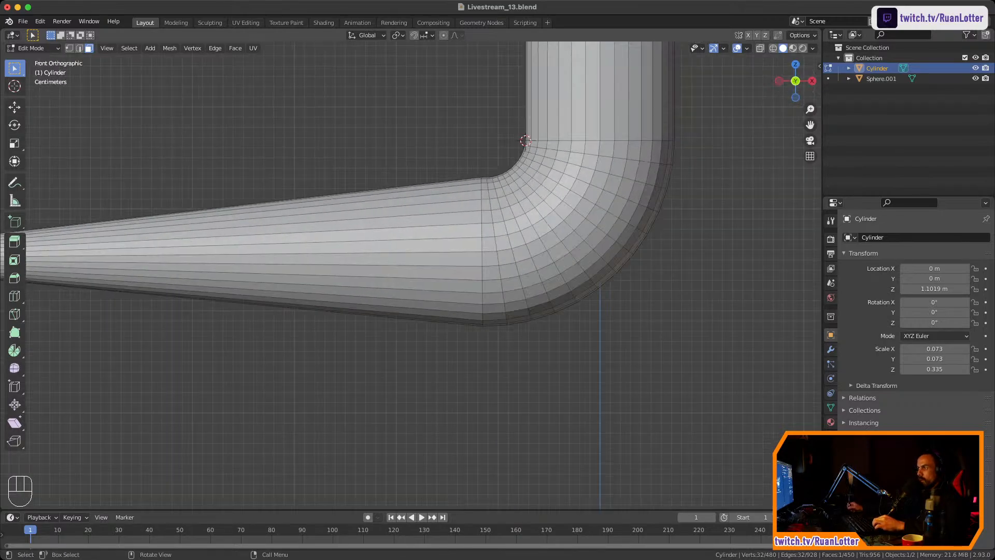
ctrl+middle_drag(518, 218, 518, 186)
key(2)
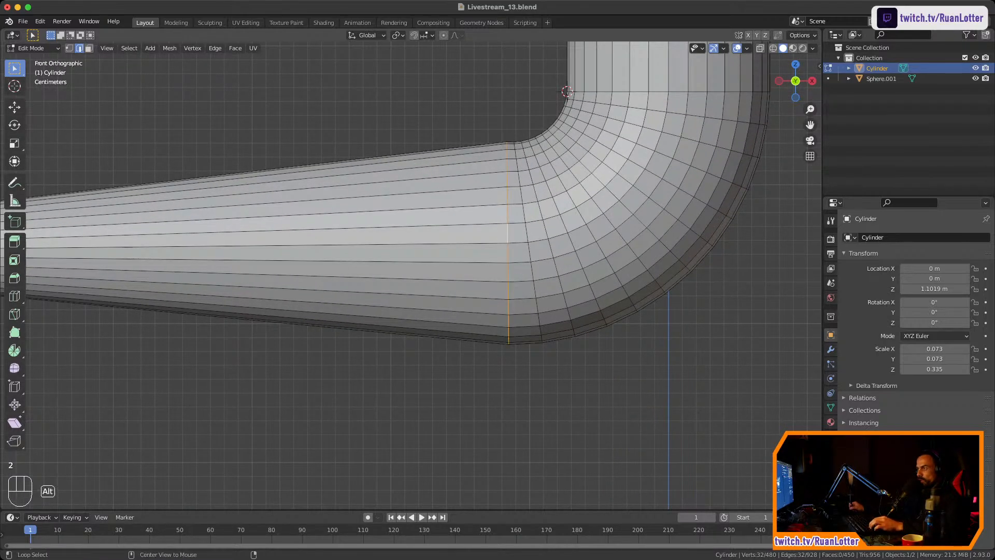
key(s)
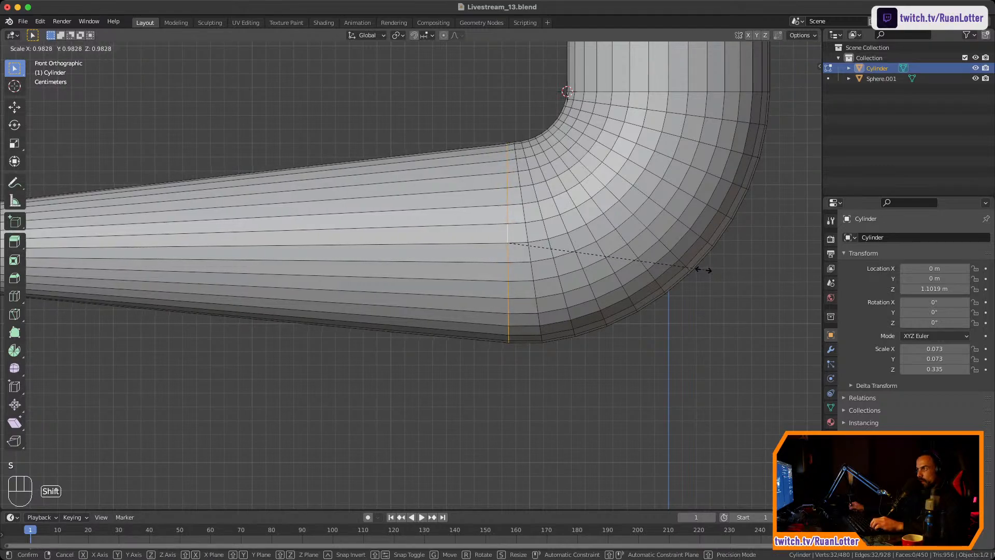
click(709, 269)
ctrl+middle_drag(709, 269, 710, 311)
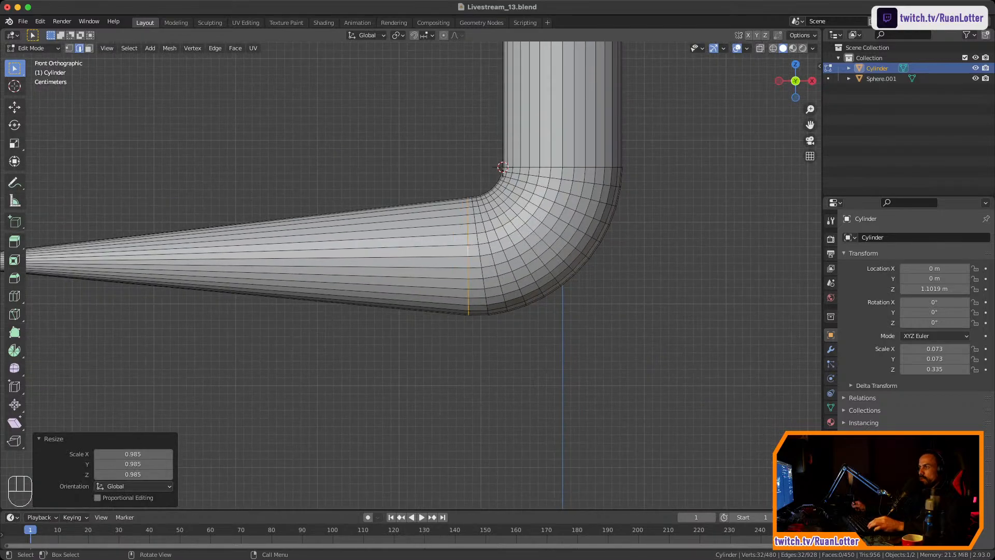
Move the bent cylinder down along Z to a height of about 0.88 m
key(Tab)
ctrl+middle_drag(622, 249, 622, 316)
middle_drag(445, 259, 399, 239)
mouse_move(399, 238)
middle_down()
mouse_move(503, 270)
mouse_move(378, 223)
mouse_move(415, 248)
middle_up()
key(alt+a)
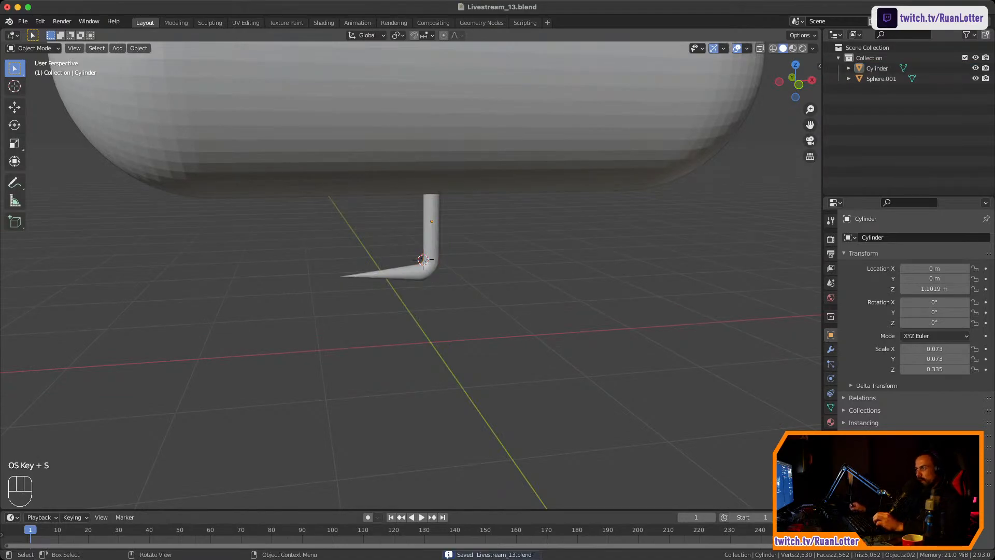
click(430, 244)
key(g)
key(z)
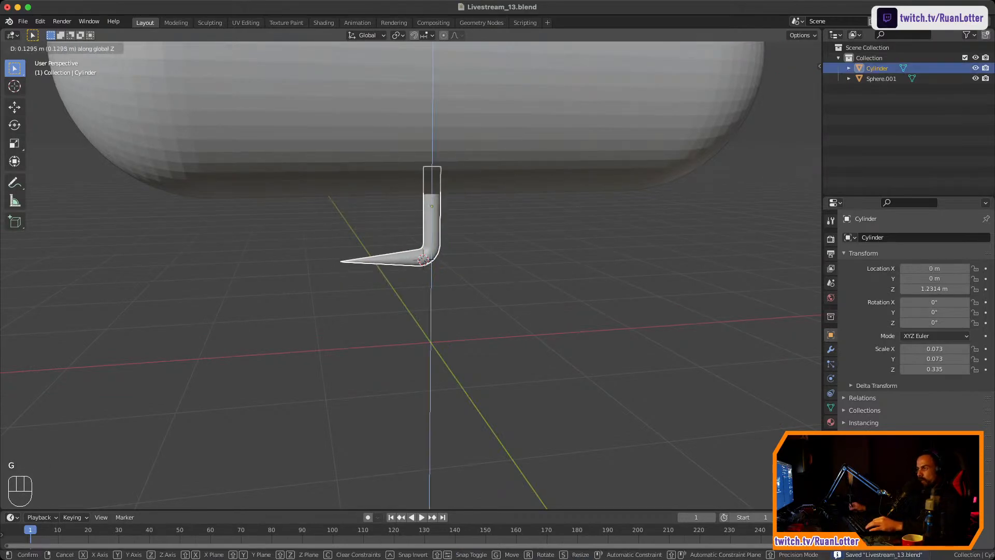
click(430, 259)
Shorten the bent cylinder's upright part by moving its top face down about 0.28 m along Z
key(Tab)
mouse_move(430, 259)
middle_down()
mouse_move(430, 291)
mouse_move(430, 270)
middle_up()
ctrl+middle_drag(430, 270, 430, 223)
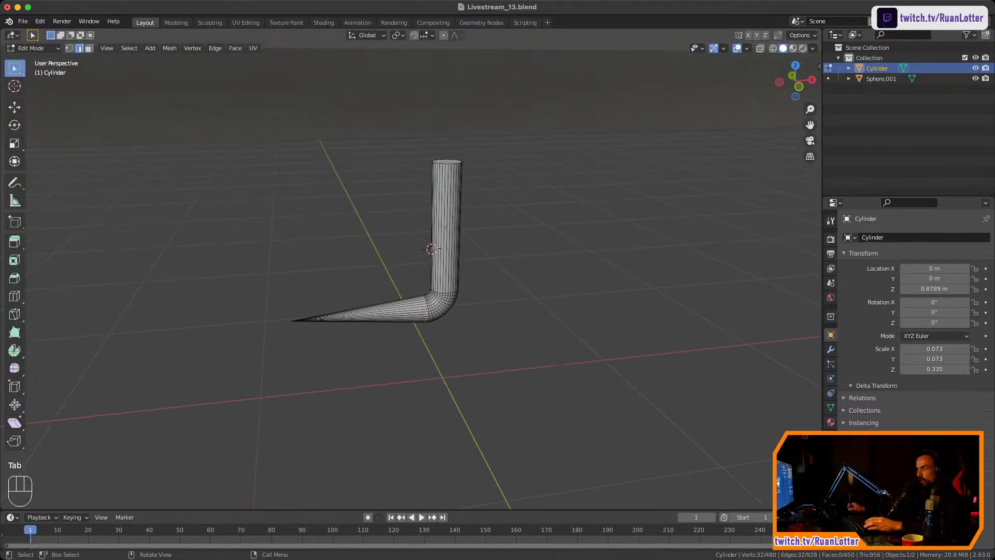
key(3)
key(g)
key(z)
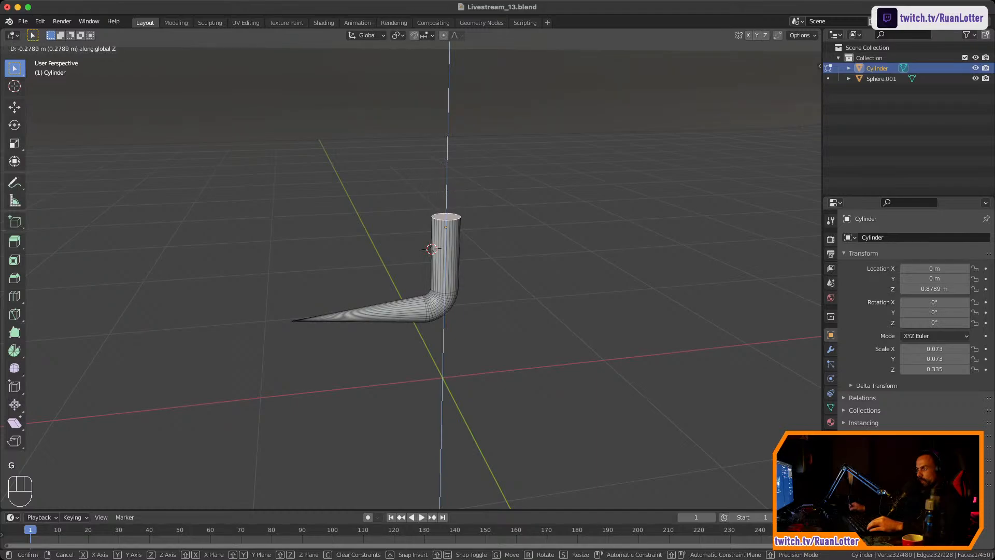
key(Return)
key(Tab)
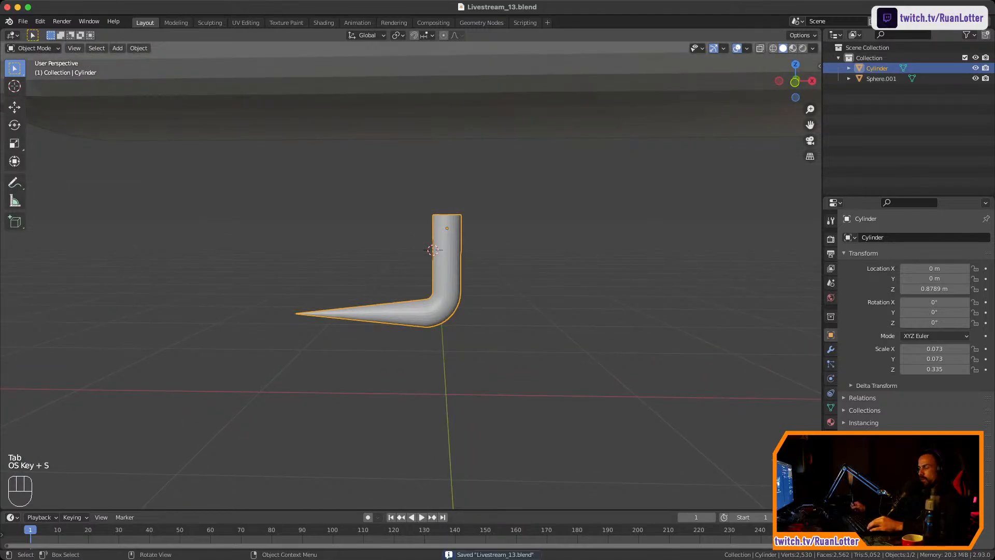
Raise the bent cylinder along Z to about 1.39 m so its top end sits inside the capsule
middle_drag(410, 275, 439, 282)
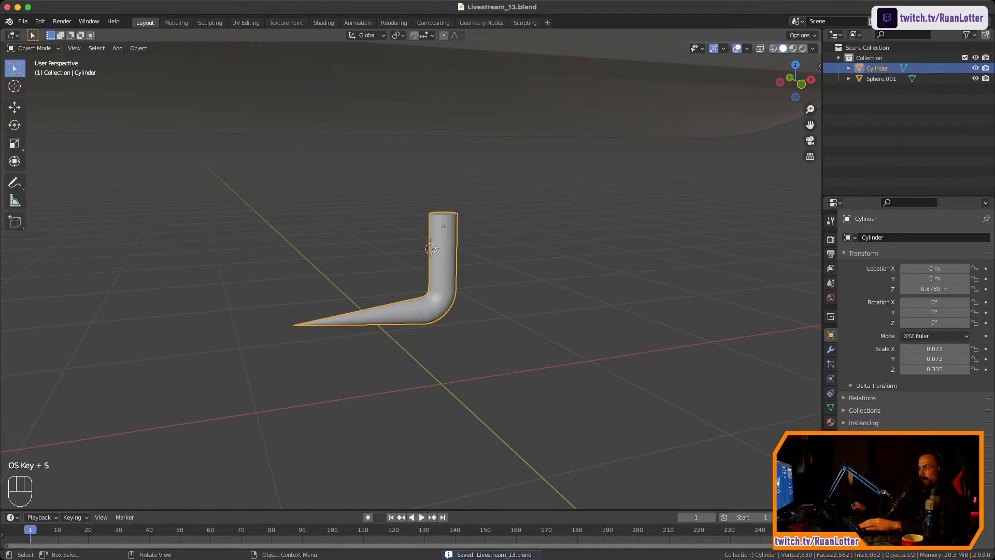
key(r)
right_click(524, 382)
middle_drag(523, 382, 495, 357)
ctrl+middle_drag(495, 357, 494, 404)
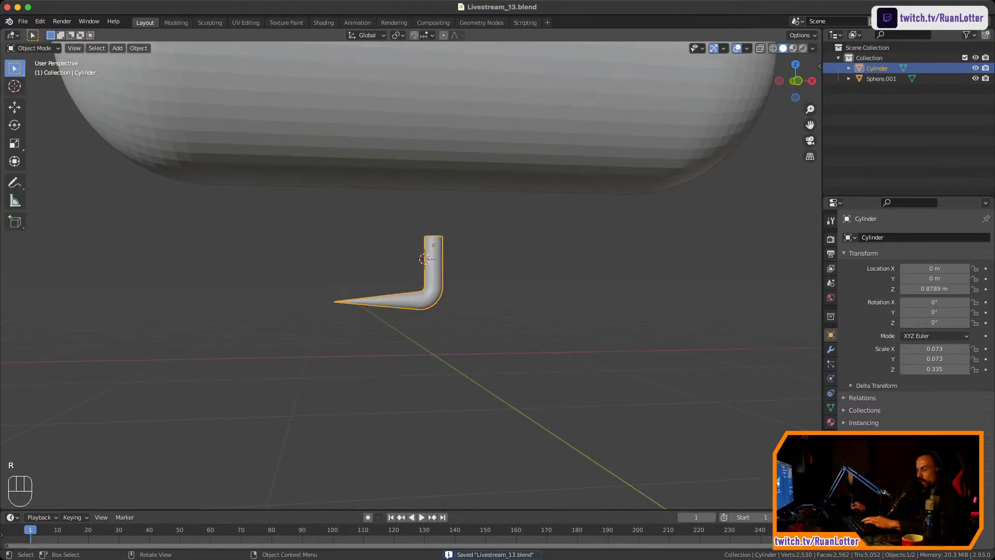
key(g)
key(z)
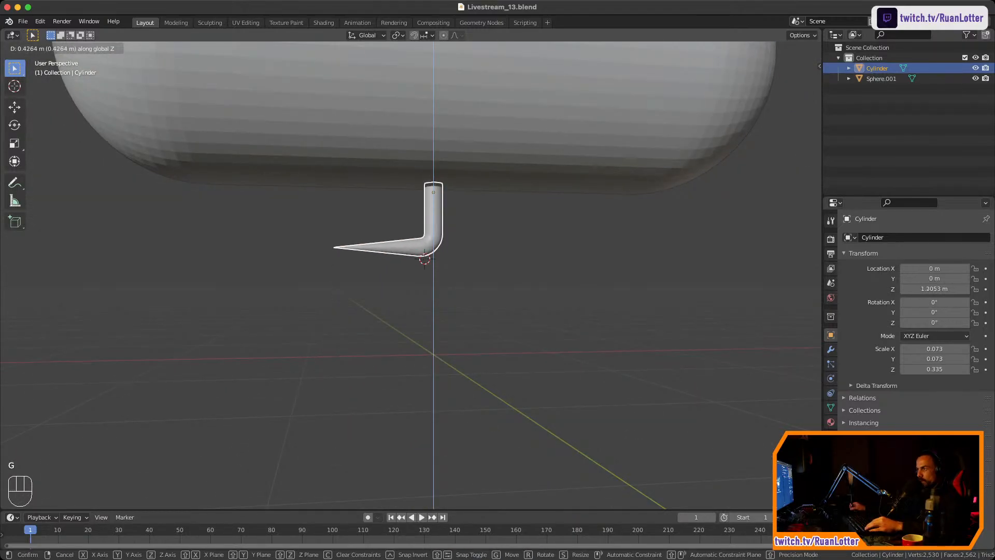
click(495, 338)
Apply smooth shading to the capsule body and deselect everything
middle_drag(495, 338, 495, 402)
click(501, 149)
right_click(501, 148)
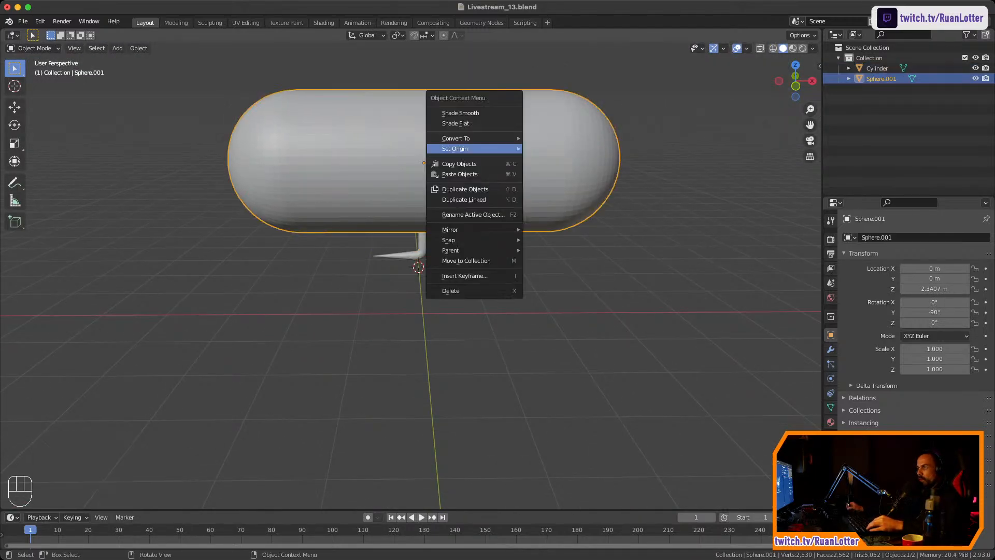
click(474, 113)
middle_drag(474, 113, 420, 114)
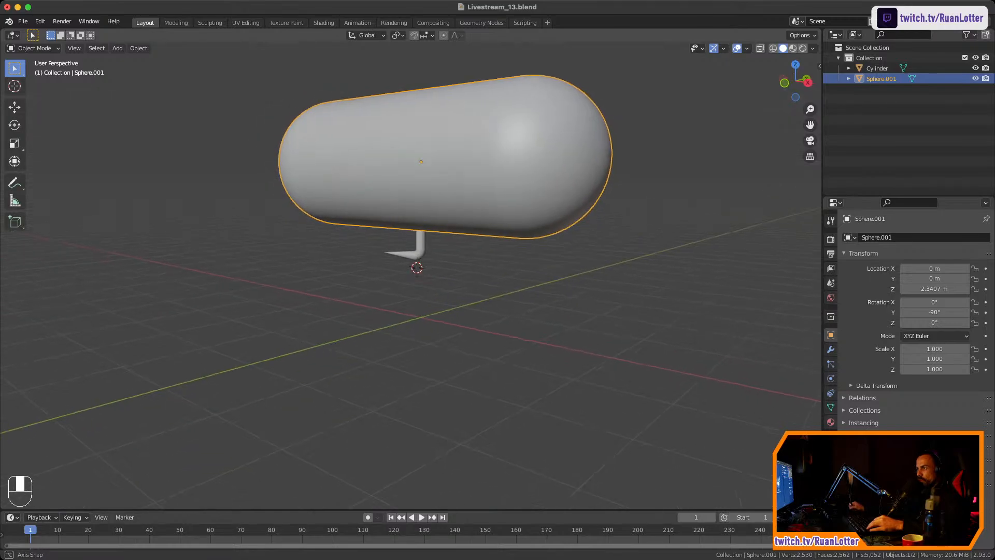
key(alt+a)
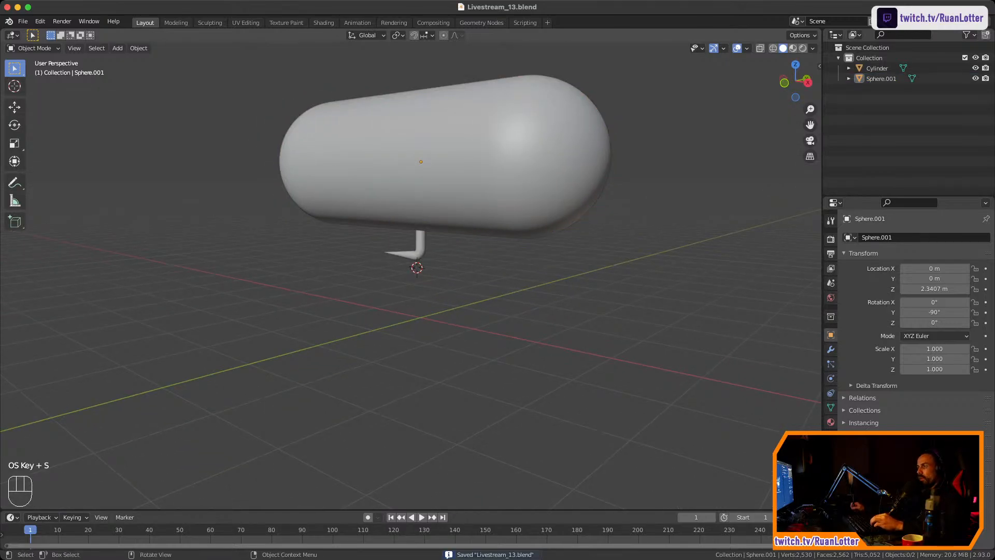
Move the bent cylinder leg 0.3 m along Y in the right orthographic view
middle_drag(420, 156, 352, 181)
scroll(417, 158, up, 4)
middle_drag(352, 182, 352, 212)
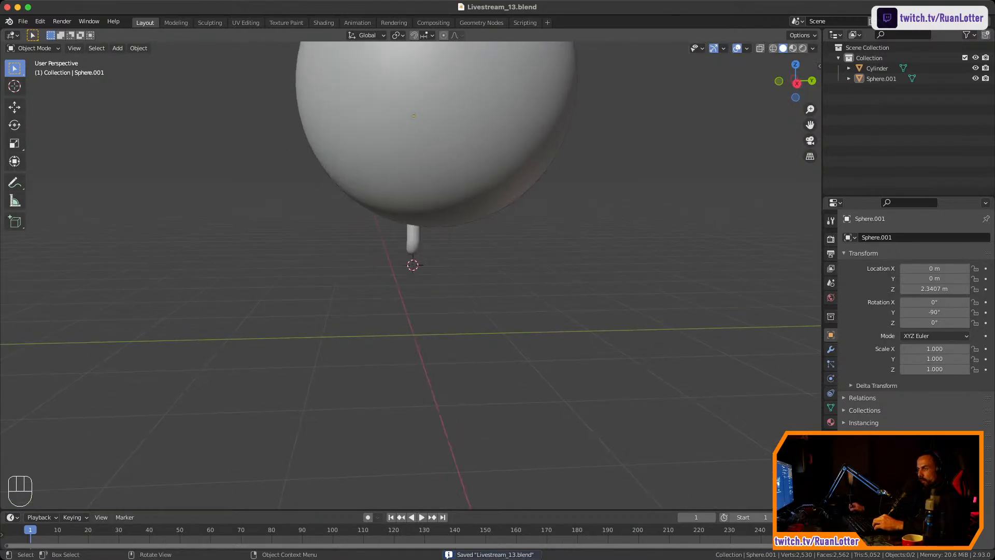
click(412, 236)
middle_drag(412, 236, 394, 228)
key(KP_3)
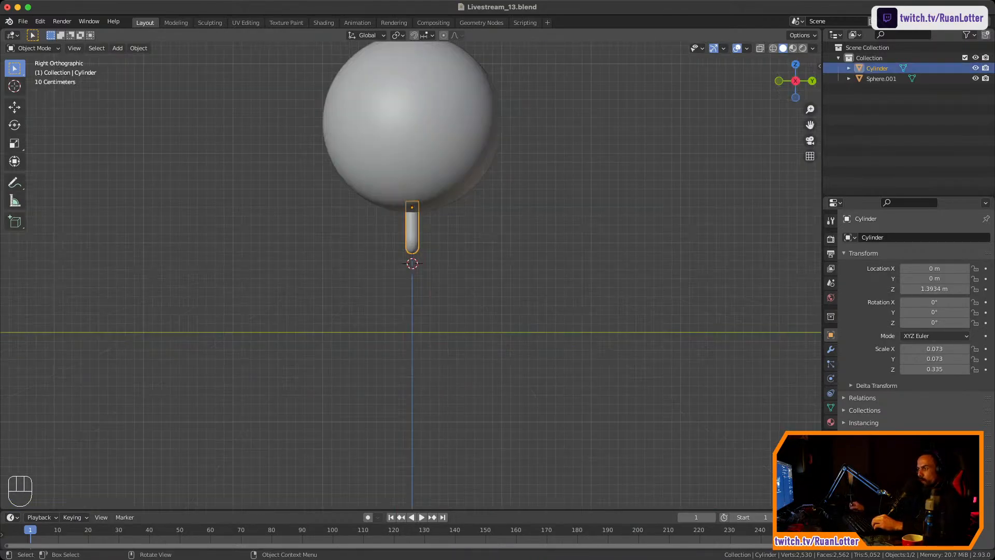
key(g)
key(y)
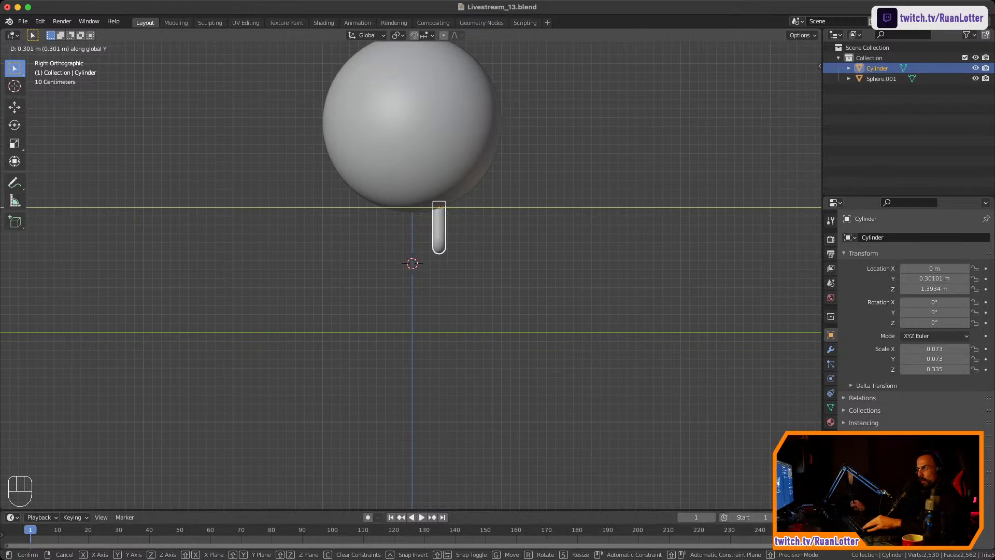
text(.3)
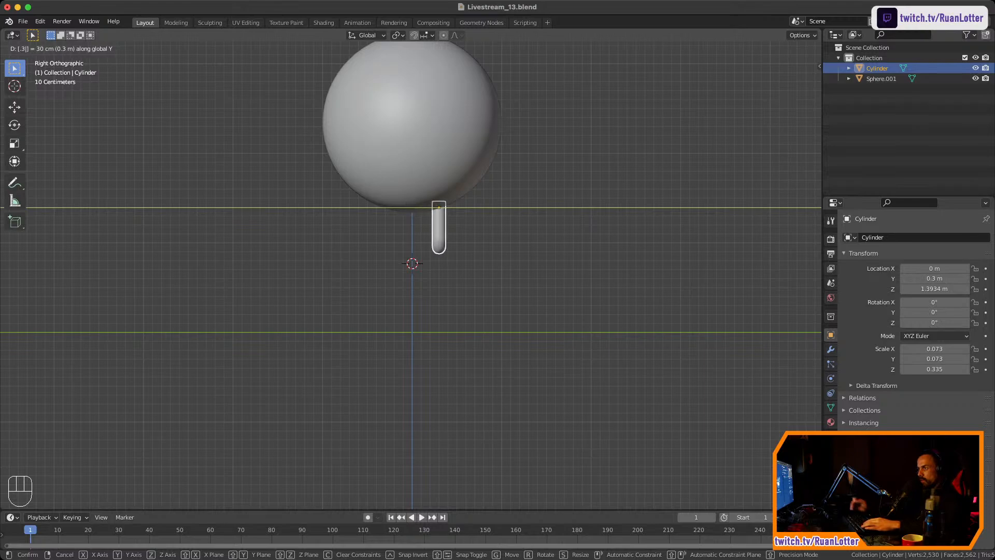
key(Return)
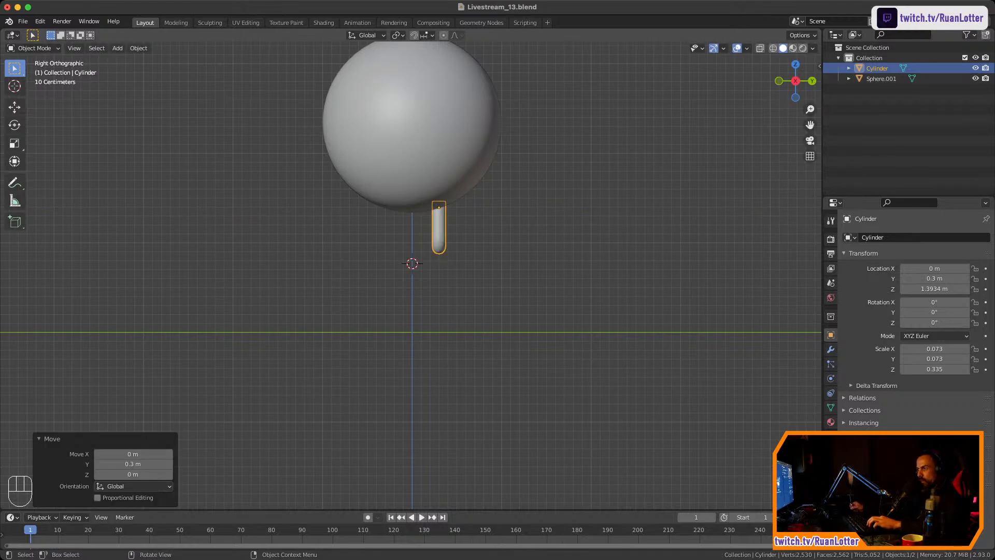
Duplicate the leg and offset the copy -0.6 m along Y
key(shift+d)
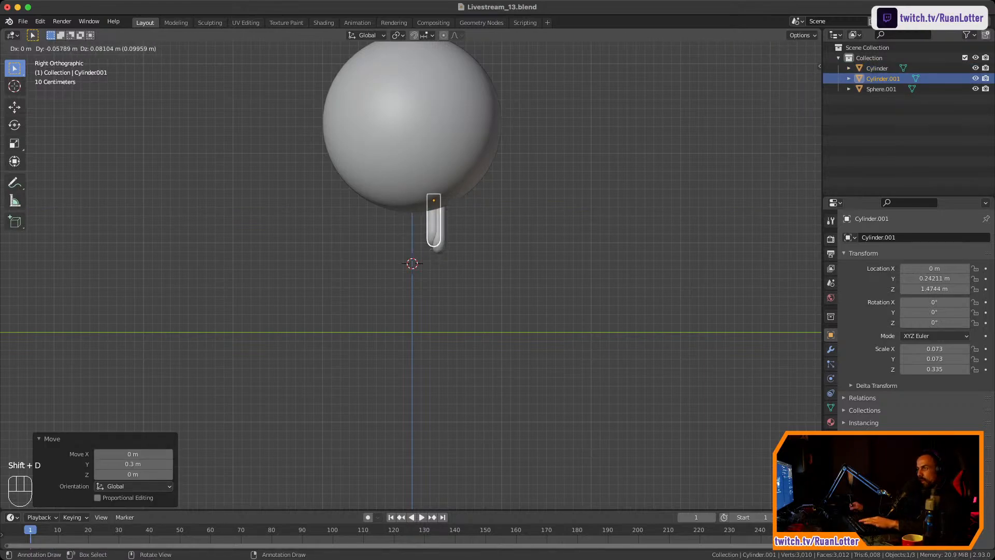
key(y)
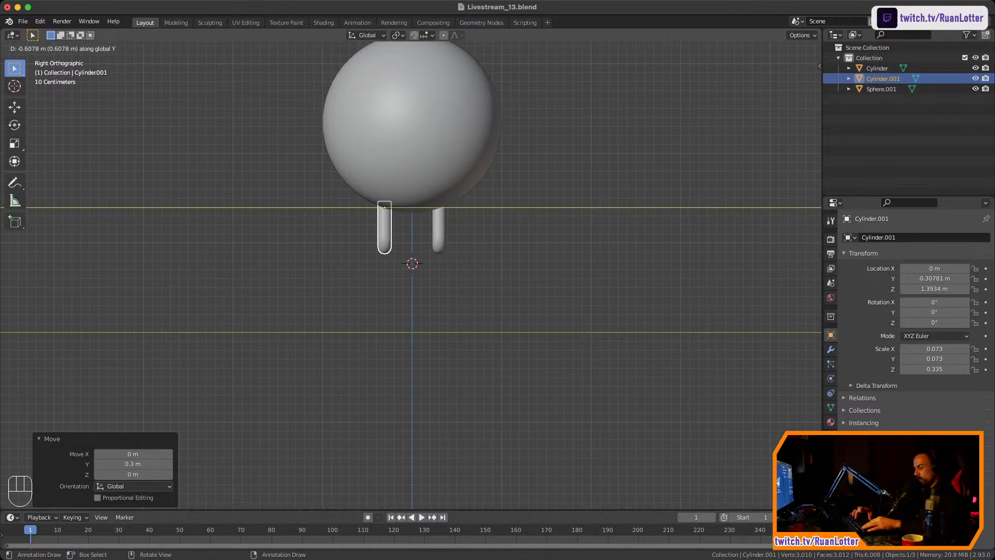
text(-0.6)
key(Return)
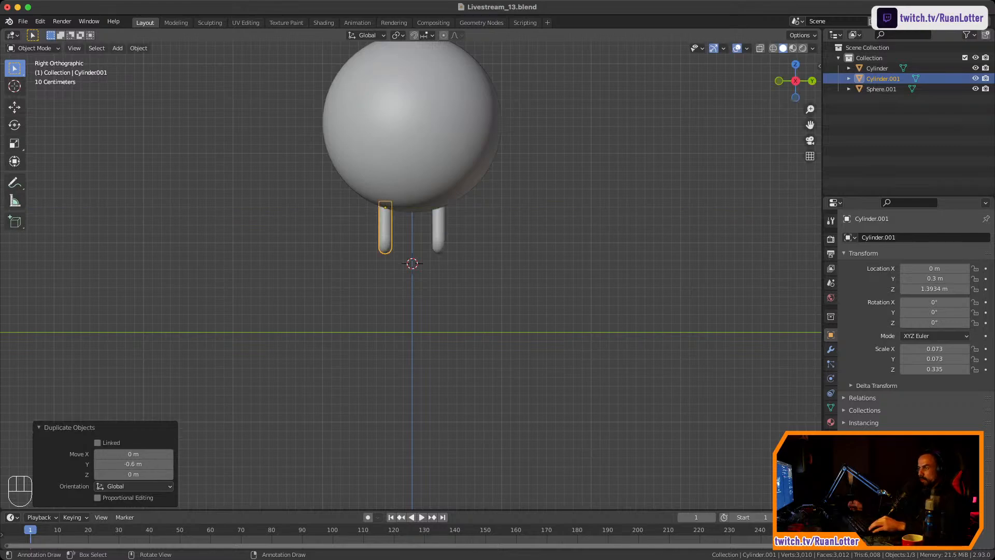
Select both legs and move them about -1.15 m along X under the capsule
key(alt+a)
middle_drag(412, 265, 513, 272)
drag(476, 245, 426, 235)
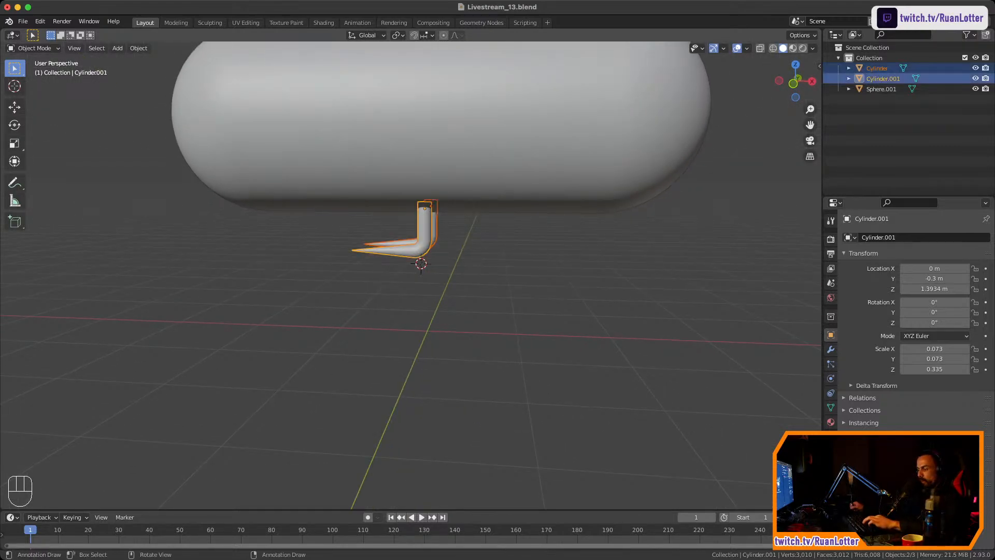
key(g)
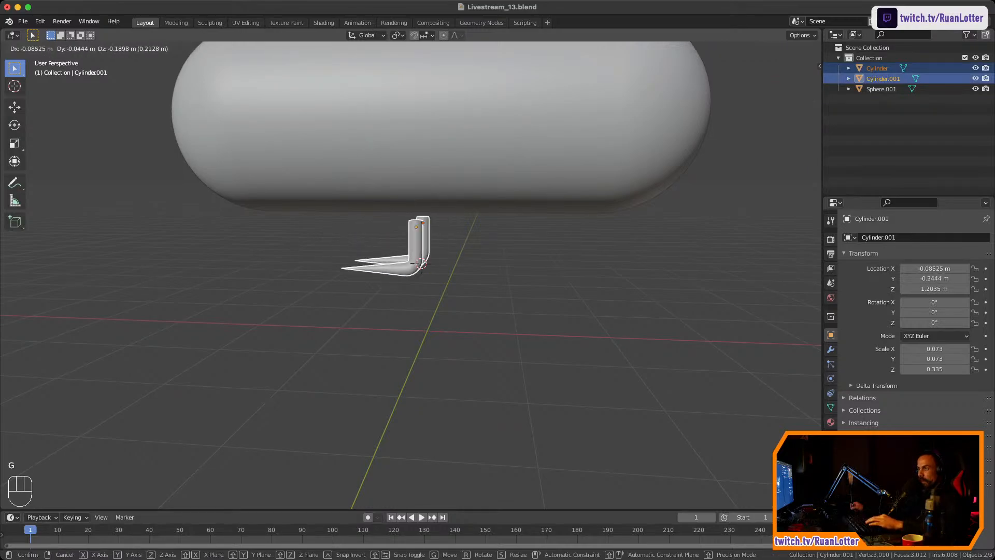
key(x)
key(Return)
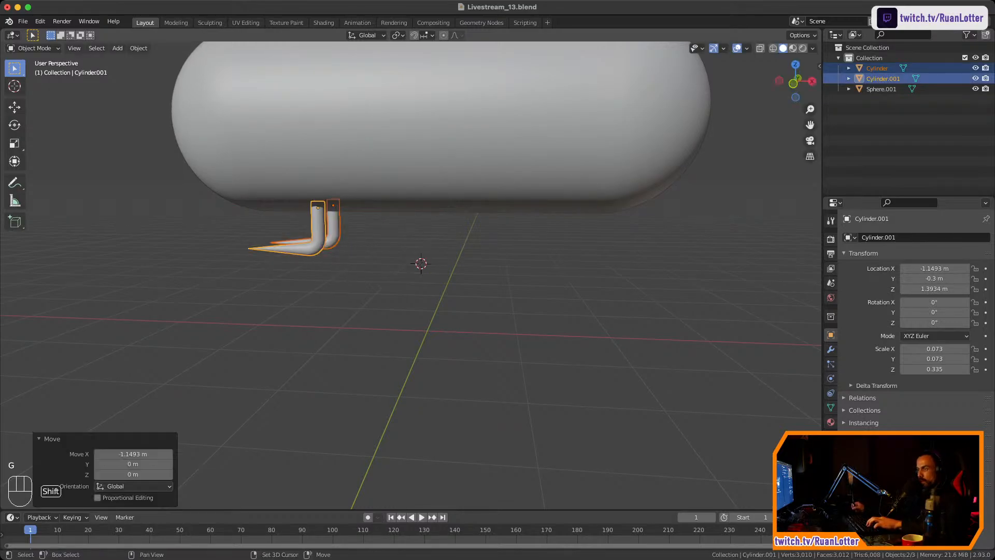
Duplicate the pair of legs about 2.66 m along X towards the capsule's other end
key(shift+d)
key(x)
key(Return)
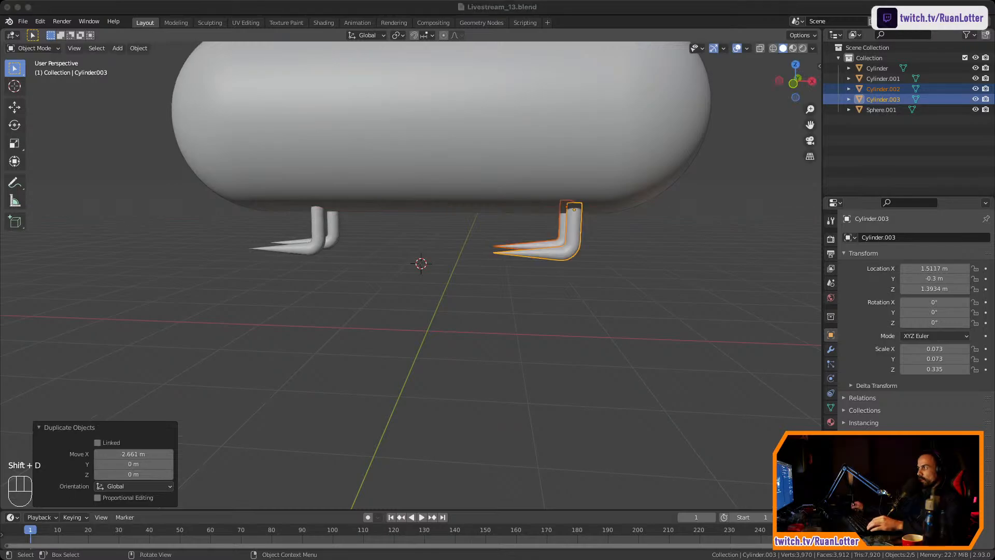
click(420, 337)
Join all four legs with the capsule body into one object, keeping the capsule as the active object
middle_drag(467, 311, 487, 332)
ctrl+middle_drag(487, 332, 487, 347)
mouse_move(414, 311)
middle_down()
mouse_move(290, 311)
mouse_move(445, 311)
mouse_move(484, 270)
mouse_move(420, 310)
middle_up()
ctrl+middle_drag(419, 311, 420, 275)
middle_drag(420, 275, 207, 295)
middle_drag(414, 269, 435, 228)
shift+middle_drag(436, 228, 348, 242)
click(503, 218)
shift+click(540, 218)
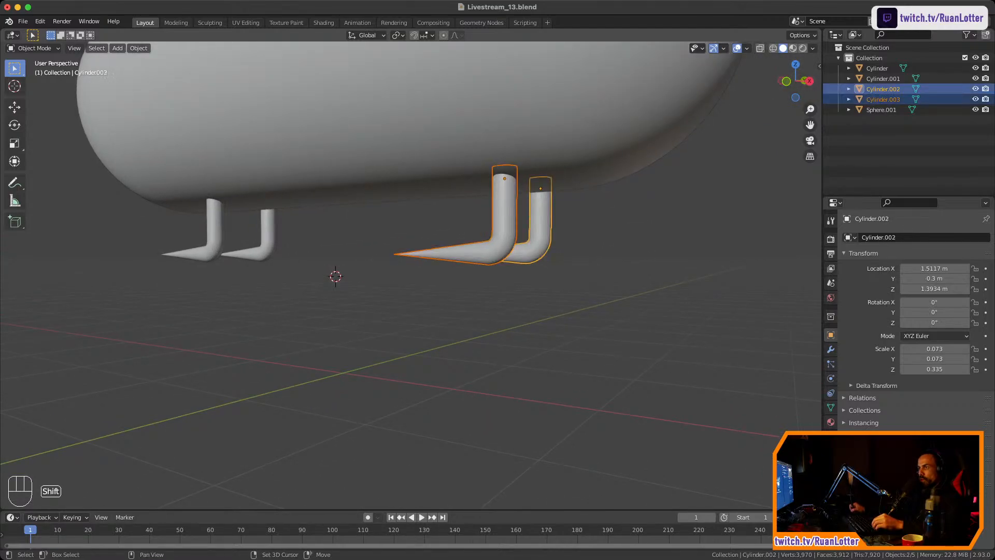
shift+click(267, 233)
shift+click(213, 228)
shift+click(362, 155)
right_click(367, 156)
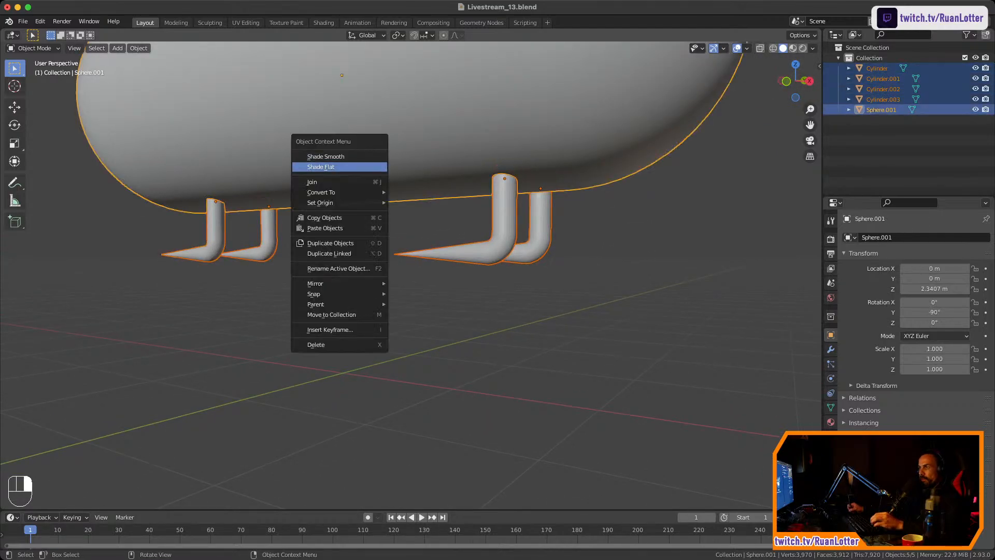
click(312, 182)
key(alt+a)
key(Tab)
key(Tab)
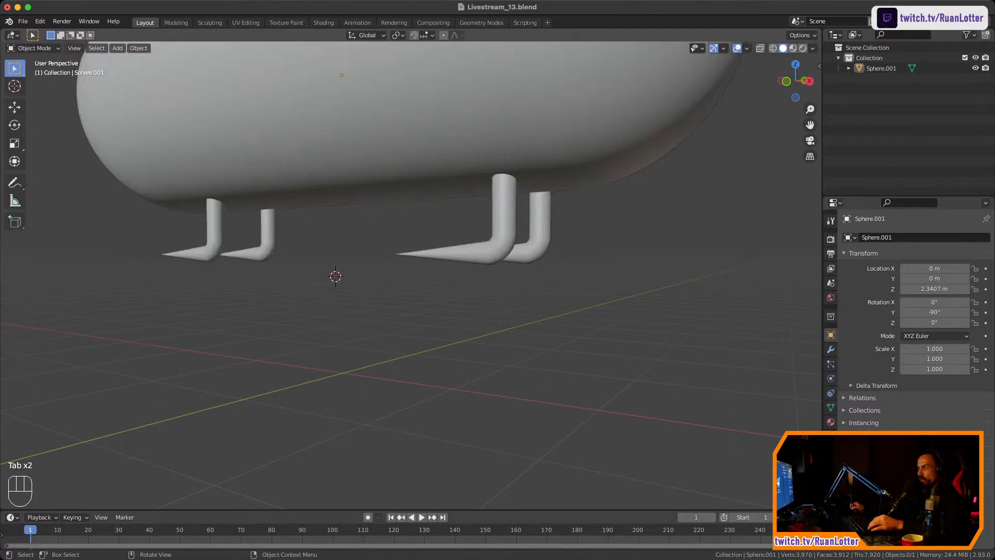
Apply smooth shading to the joined capsule and legs and deselect the object
middle_drag(519, 233, 612, 228)
drag(638, 226, 241, 277)
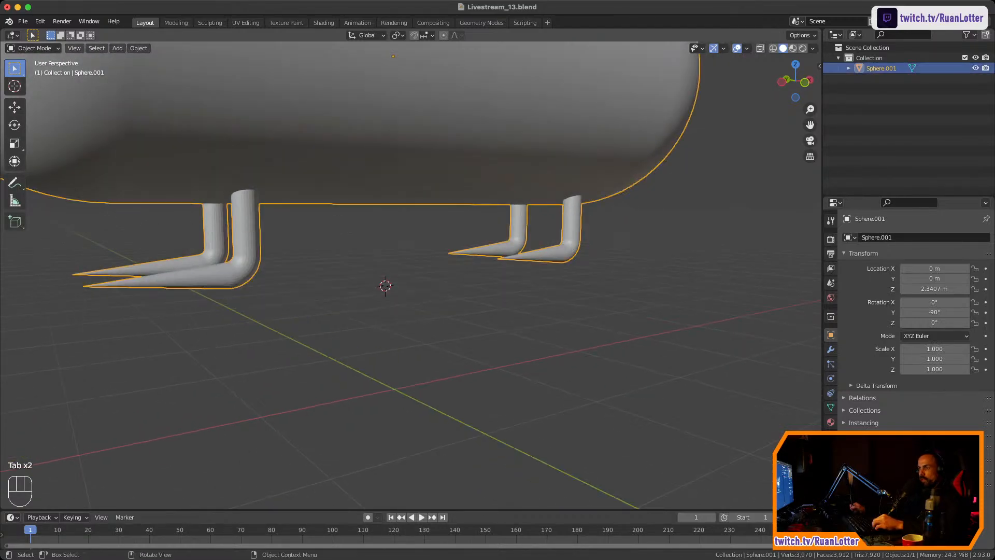
right_click(220, 246)
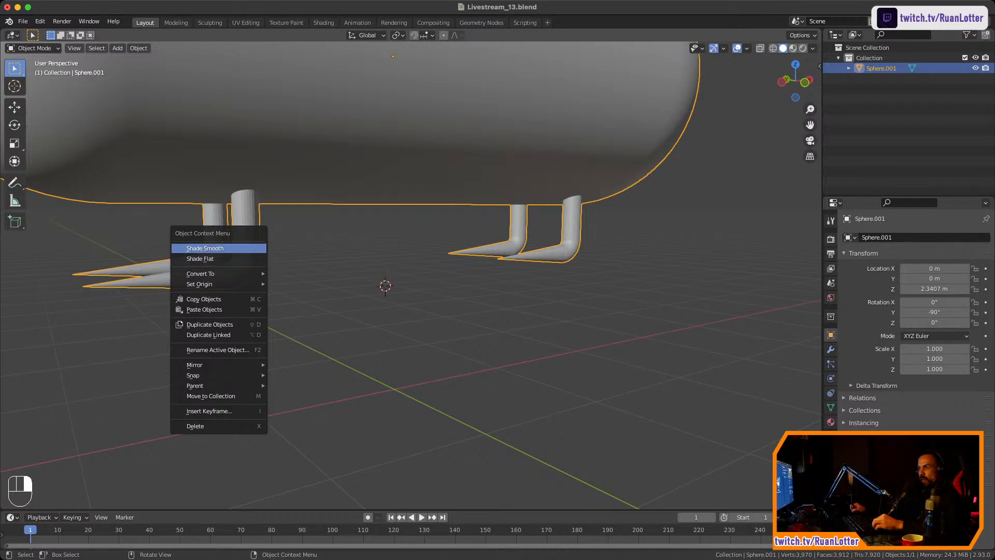
click(220, 246)
key(alt+a)
middle_drag(456, 259, 316, 274)
scroll(411, 275, down, 4)
middle_drag(385, 268, 337, 270)
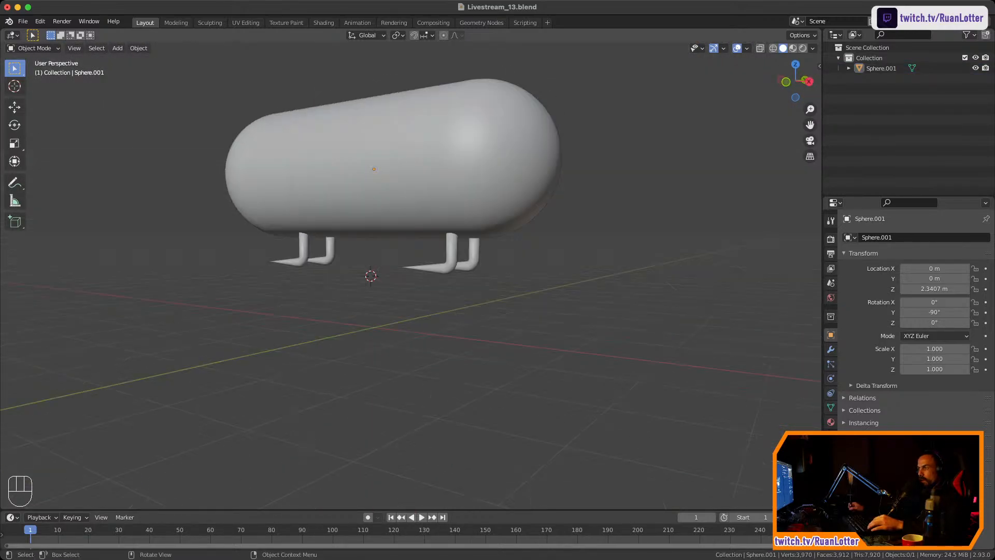
Check the joined mesh's Auto Smooth setting in its object data properties and inspect the legs' shading up close
click(393, 171)
click(830, 378)
click(830, 407)
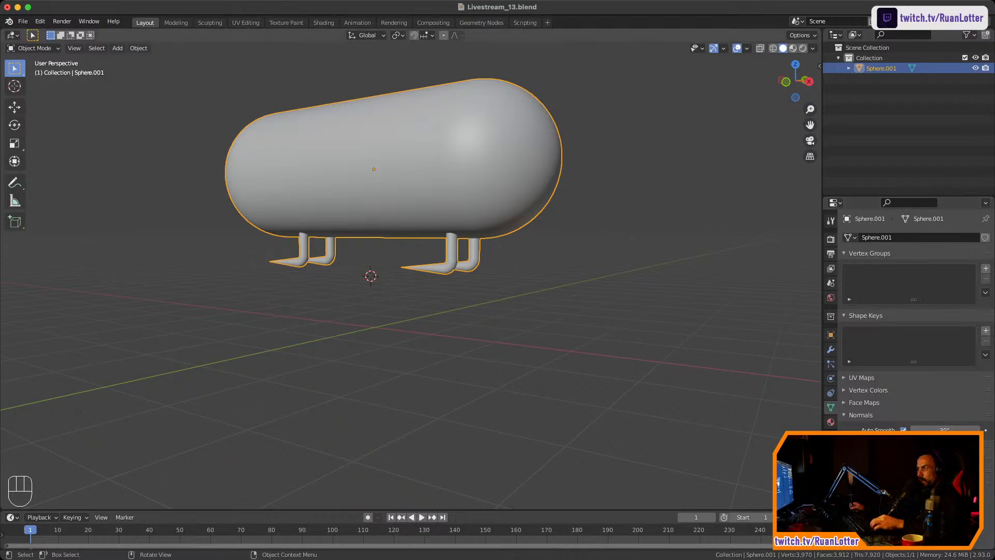
ctrl+middle_drag(394, 290, 301, 291)
ctrl+middle_drag(362, 280, 363, 223)
key(alt+a)
middle_drag(393, 280, 324, 364)
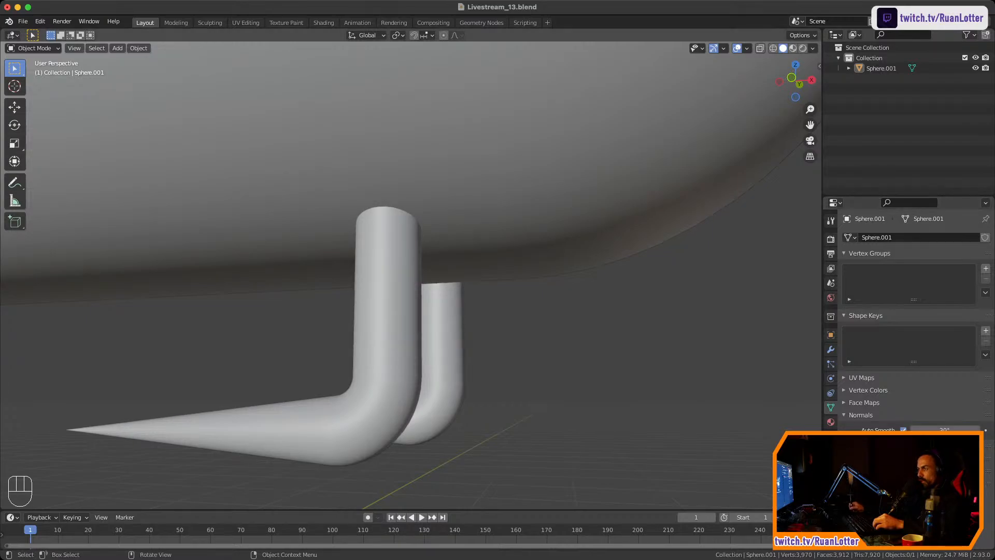
Examine the overall shape of the joined capsule and its legs from the end and from the side
middle_drag(394, 280, 466, 336)
shift+middle_drag(466, 337, 499, 239)
ctrl+middle_drag(500, 239, 697, 417)
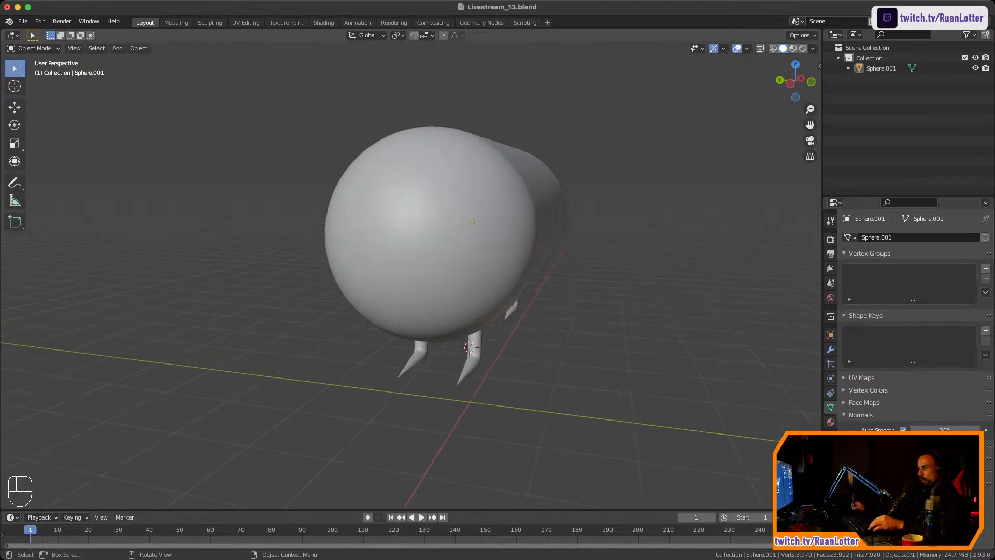
key(a)
key(KP_Decimal)
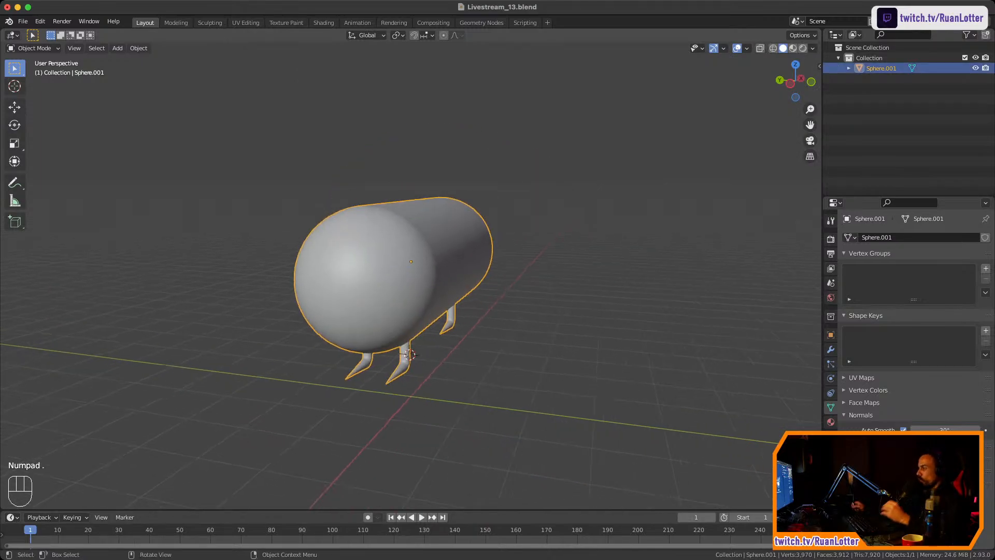
mouse_move(518, 280)
middle_down()
mouse_move(305, 284)
mouse_move(497, 282)
mouse_move(370, 280)
mouse_move(526, 298)
mouse_move(443, 294)
mouse_move(523, 288)
middle_up()
key(alt+a)
scroll(404, 283, up, 2)
Open the capsule's mesh for editing and try a box selection of the long faces along its side
key(a)
key(Tab)
key(Tab)
key(Tab)
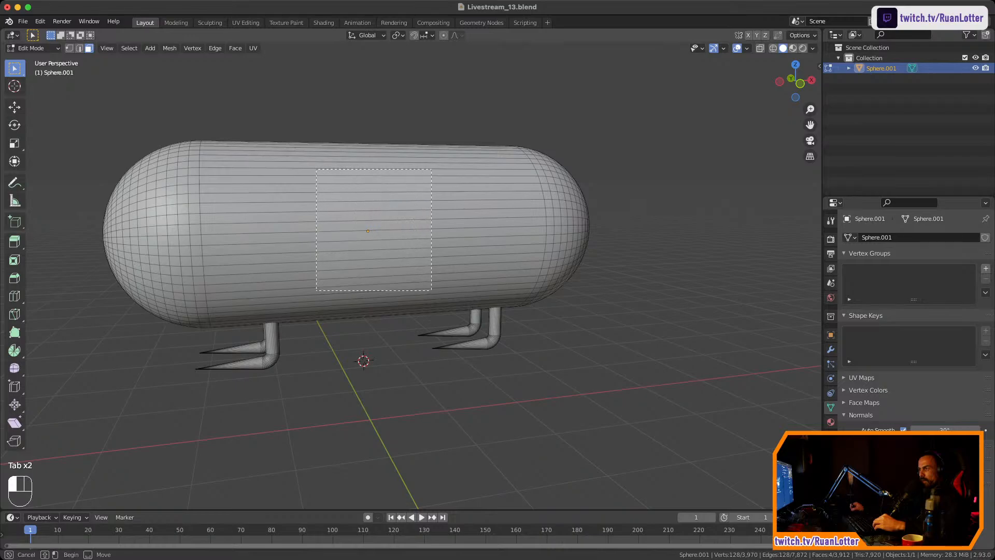
drag(431, 291, 446, 288)
middle_drag(447, 288, 460, 287)
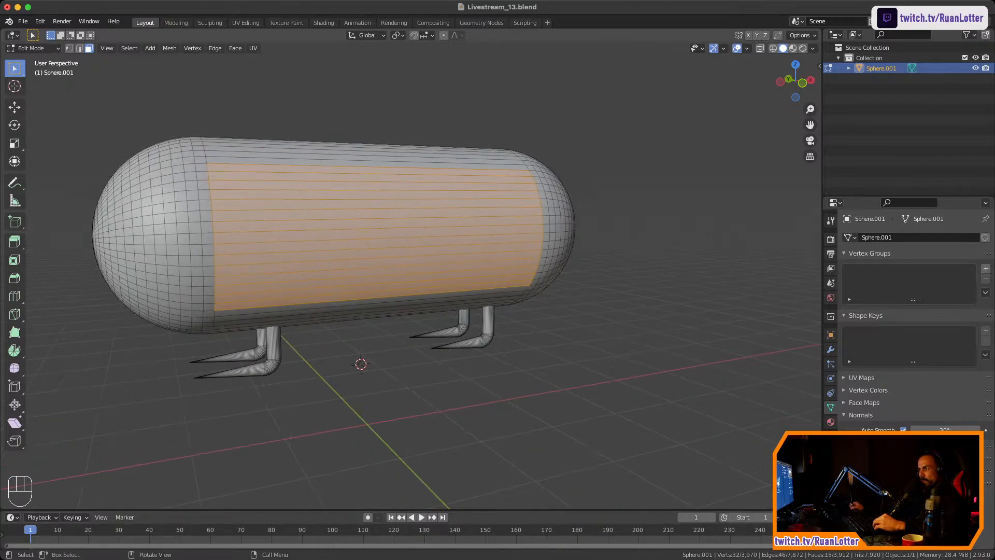
key(alt+a)
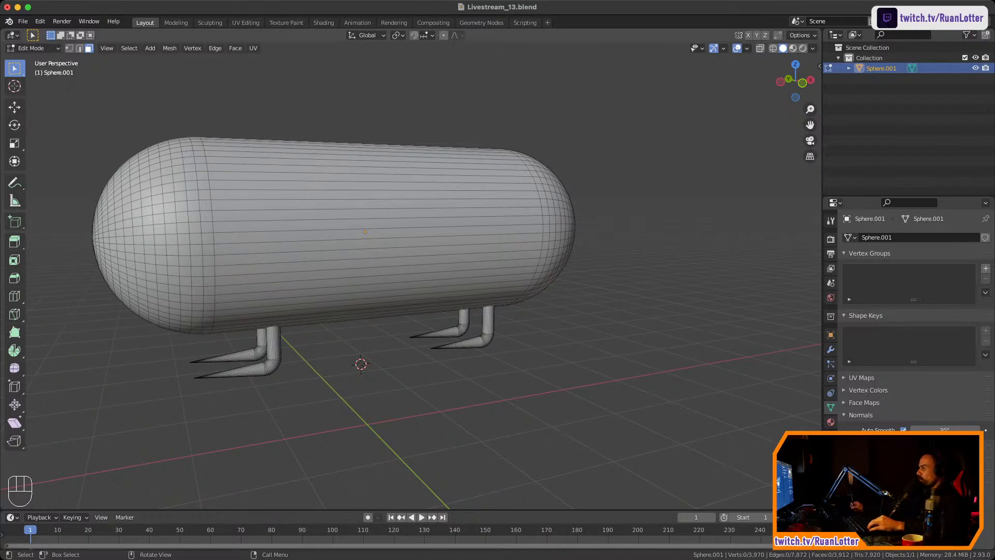
Add two evenly spaced loop cuts around the capsule's cylindrical middle and switch to face selection with nothing selected
key(ctrl+r)
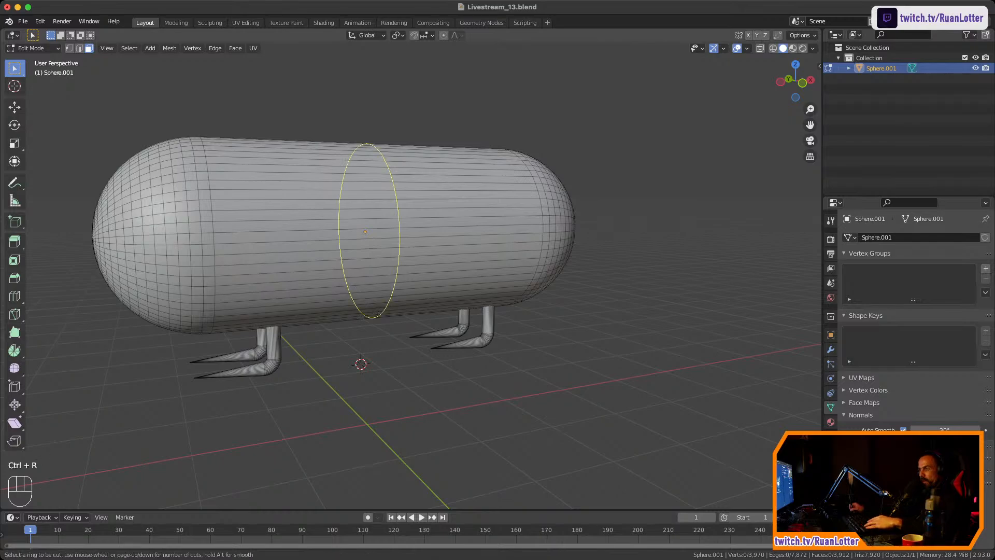
click(390, 231)
click(390, 231)
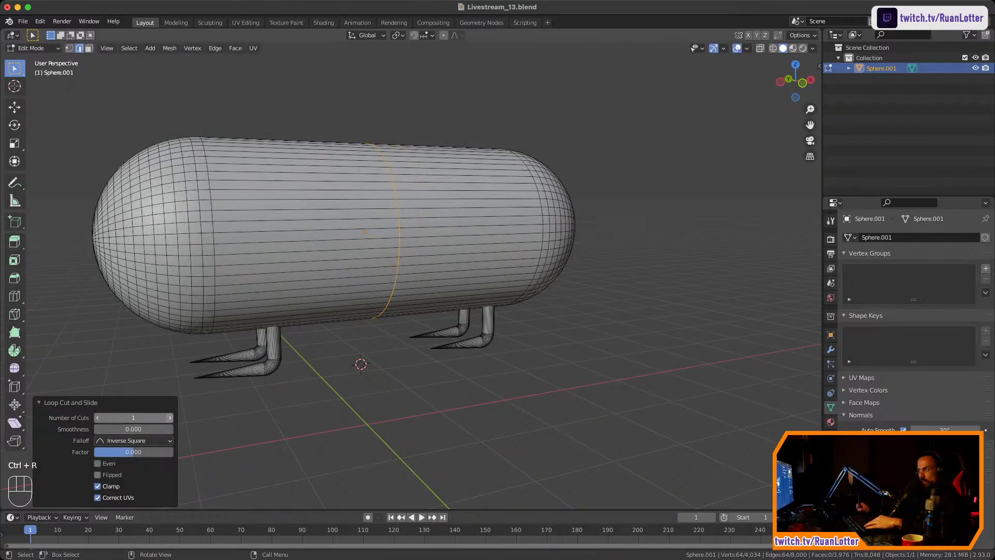
middle_drag(390, 231, 417, 171)
key(alt+a)
key(3)
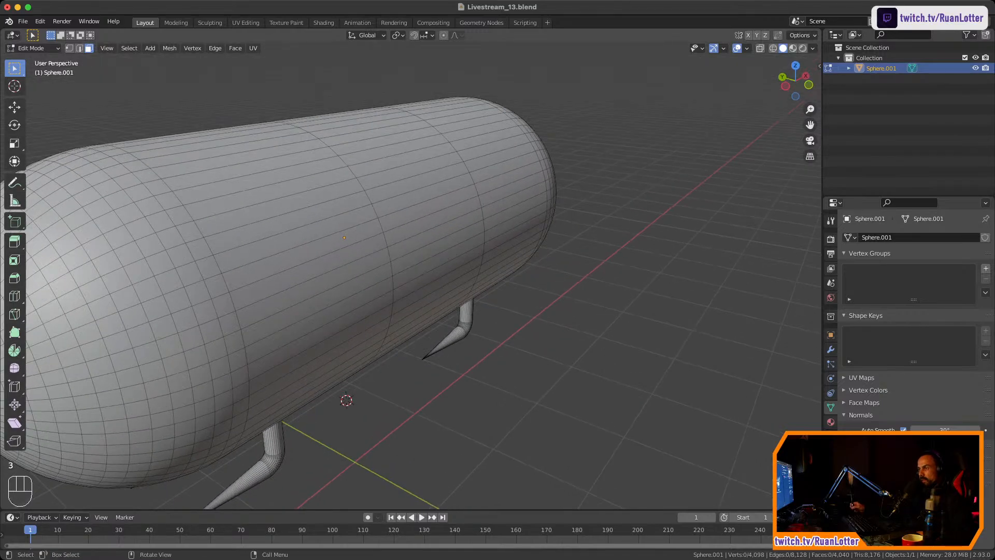
Select the strip of faces between the two loop cuts from the capsule's upper side to its underside, and save the file
middle_drag(344, 238, 346, 228)
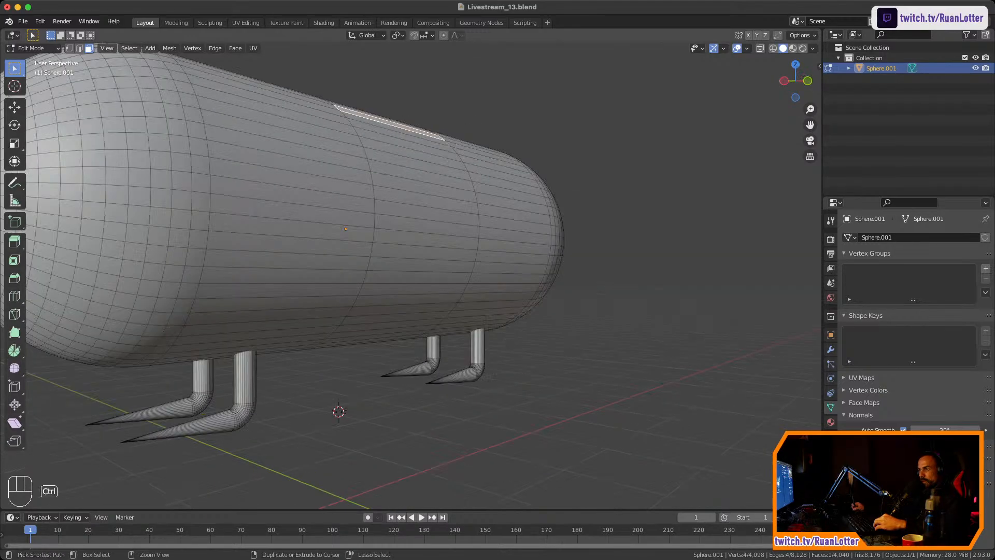
ctrl+click(388, 325)
middle_drag(388, 325, 321, 300)
key(g)
right_click(310, 311)
key(super+s)
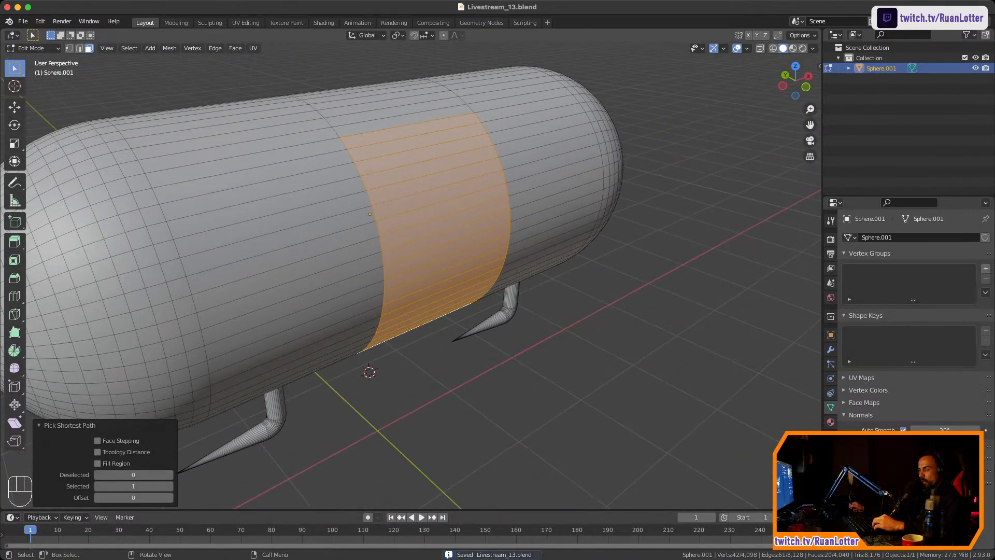
Separate the selected faces from the capsule into their own object and return to Object Mode
mouse_move(415, 327)
middle_down()
mouse_move(373, 306)
mouse_move(321, 315)
mouse_move(415, 312)
middle_up()
right_click(384, 231)
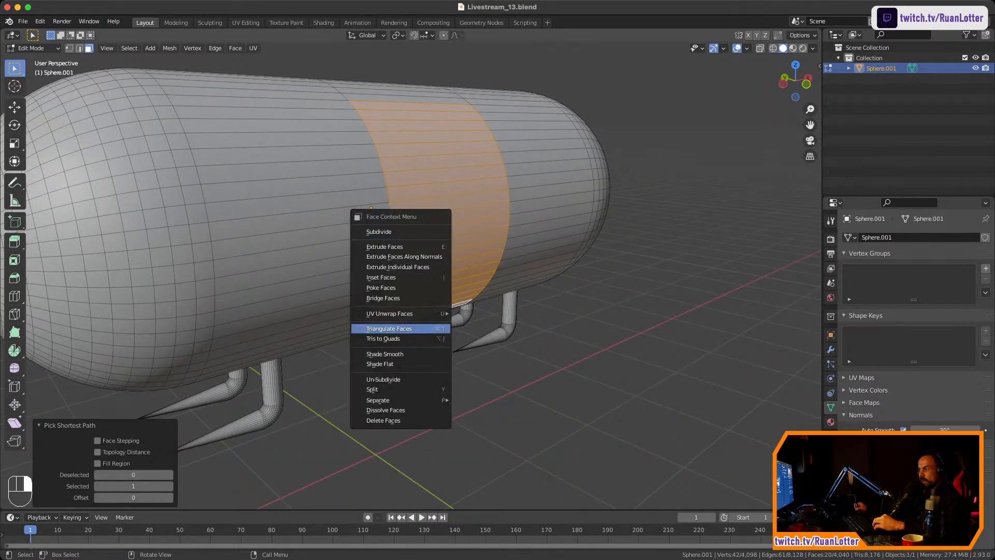
mouse_move(394, 400)
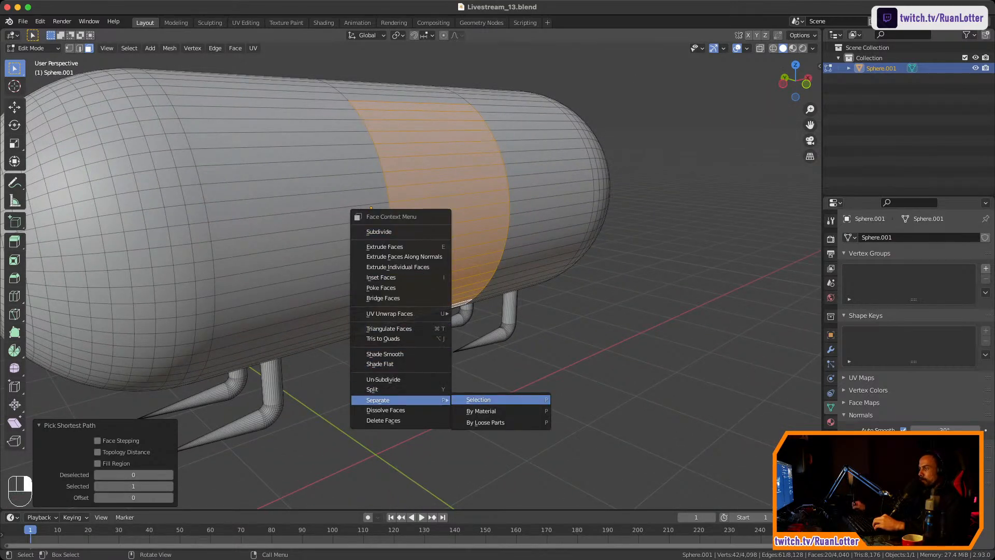
click(478, 400)
key(Tab)
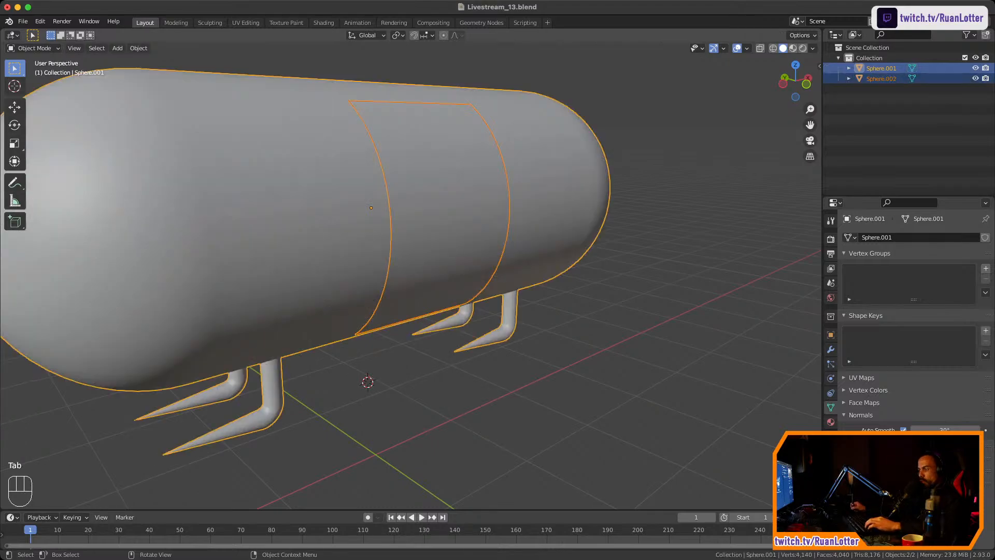
Try moving the separated side panel away from the capsule and rotating it about the global X axis
click(441, 208)
key(g)
click(704, 238)
middle_drag(704, 238, 565, 310)
key(super+z)
key(r)
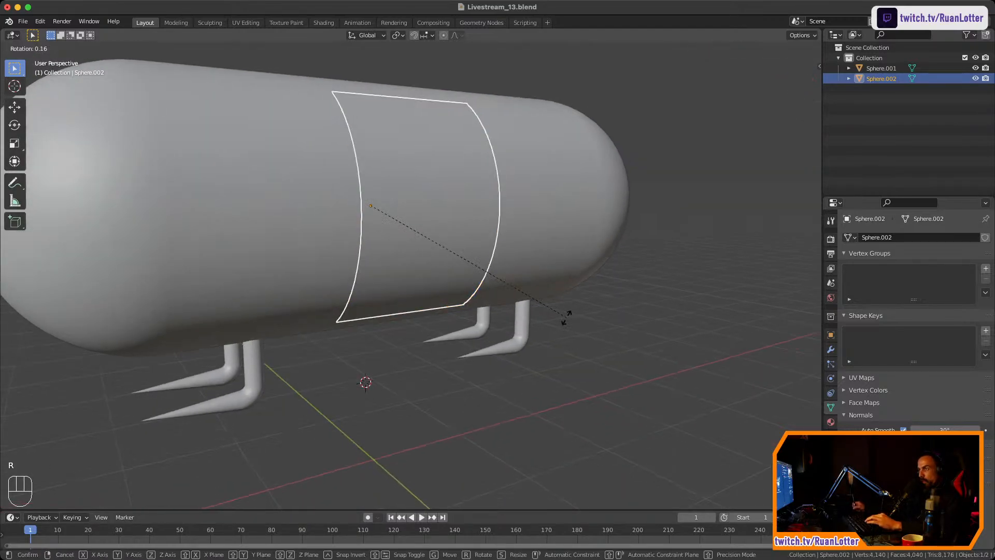
key(x)
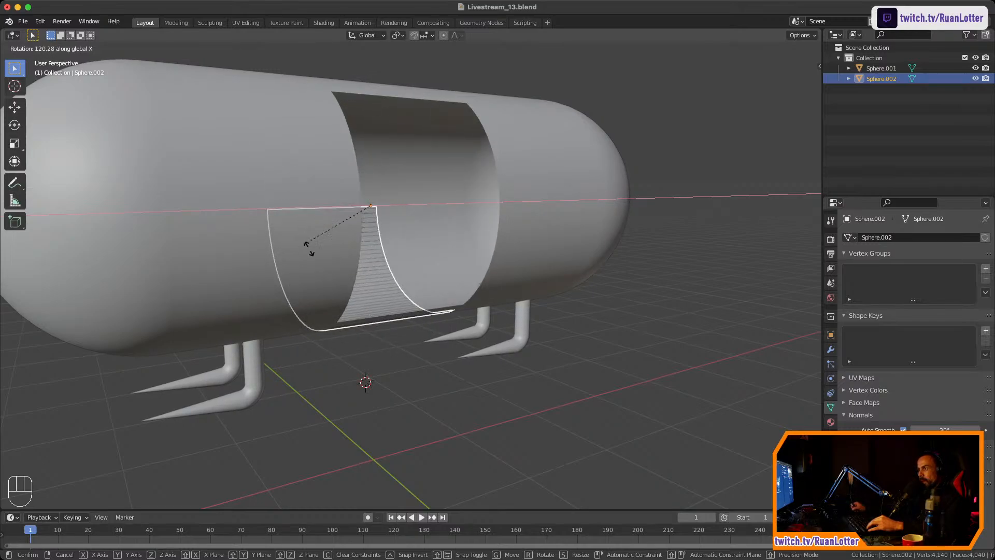
click(531, 223)
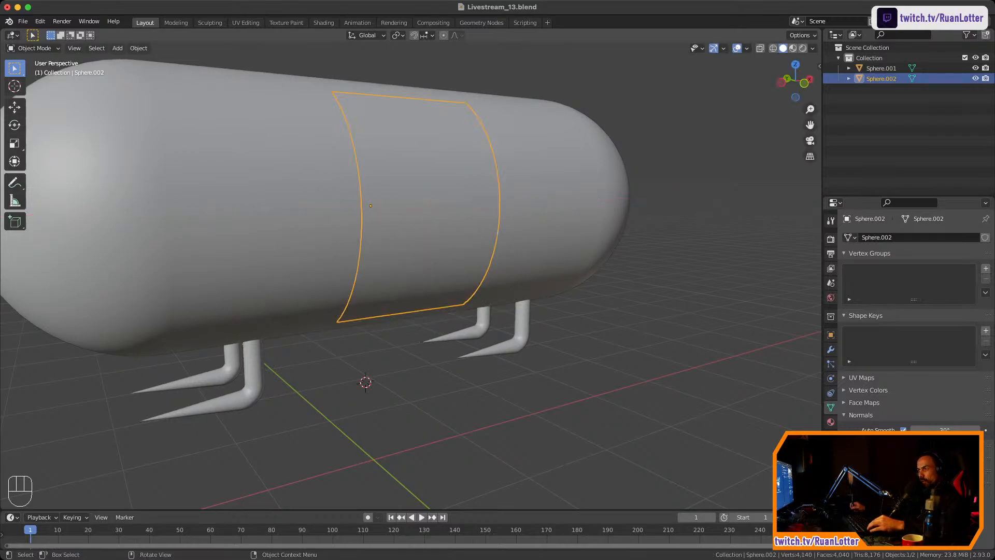
Isolate the separated panel by hiding the capsule, and snap the 3D cursor to the panel's lowest edge
middle_drag(531, 223, 513, 218)
key(shift+h)
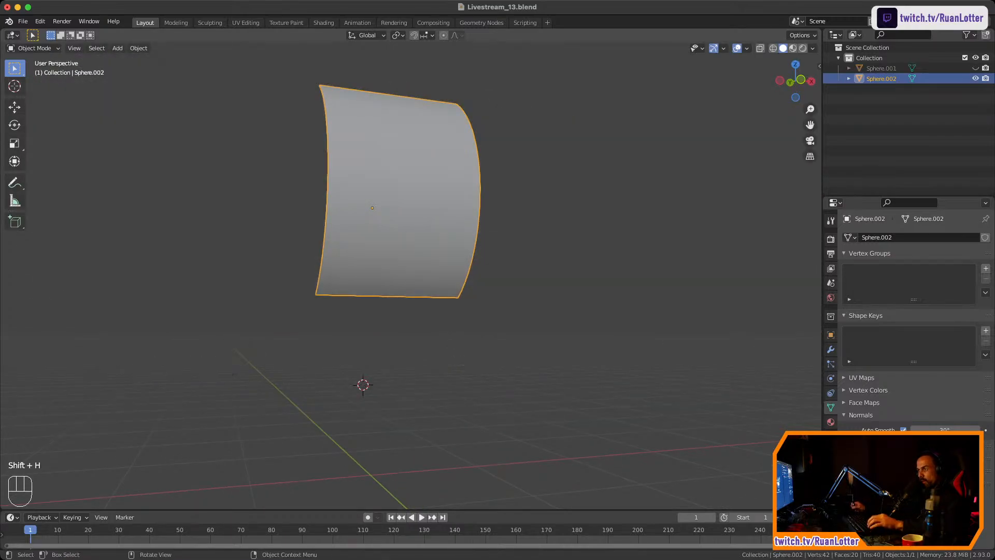
key(Tab)
middle_drag(414, 233, 575, 233)
scroll(575, 233, up, 5)
scroll(549, 192, down, 3)
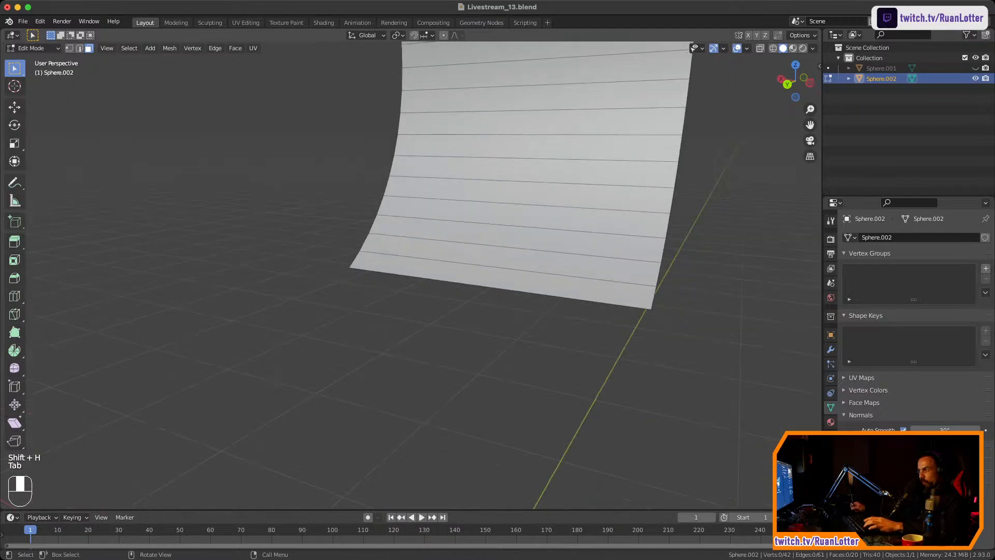
key(2)
key(shift+s)
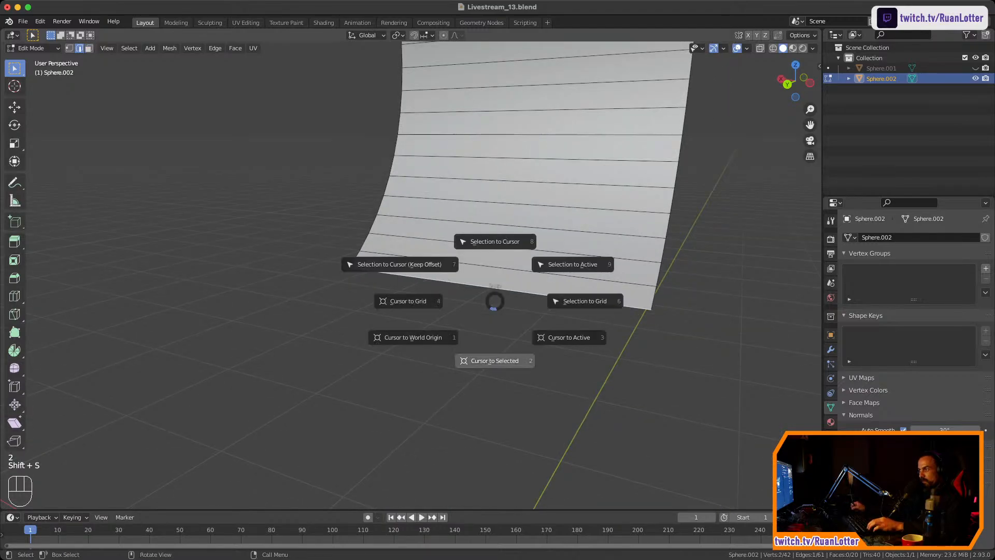
Set the panel's origin to the 3D cursor on its lower edge and unhide the capsule
key(Tab)
right_click(487, 236)
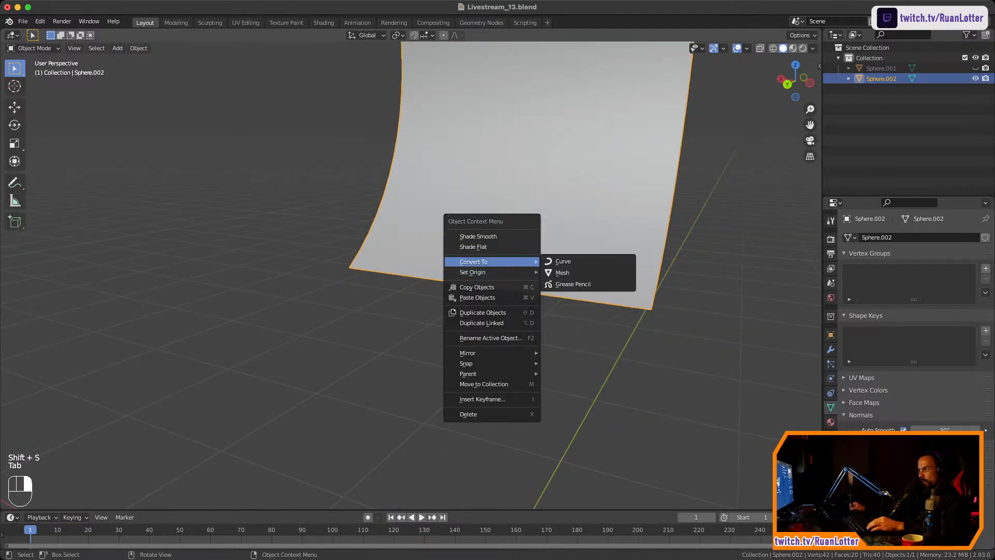
mouse_move(497, 272)
click(581, 294)
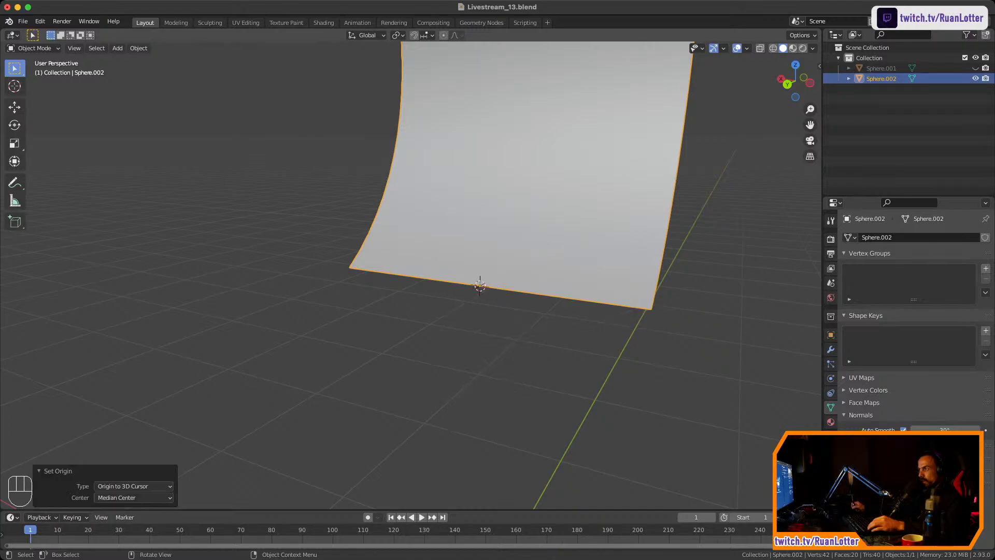
key(alt+a)
ctrl+middle_drag(480, 285, 549, 311)
key(a)
key(alt+h)
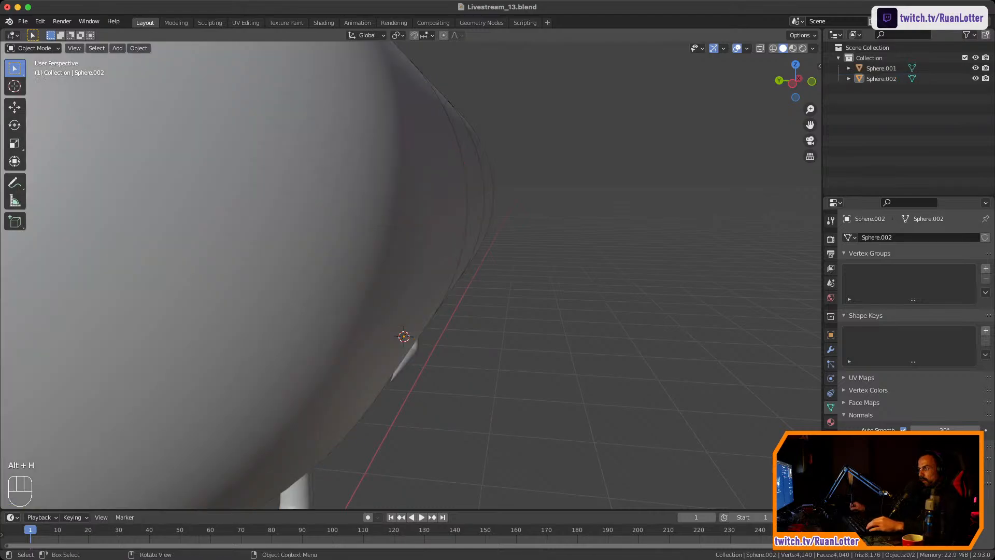
Rotate the side panel 126° about the global X axis so it folds down from the capsule as a hatch
click(467, 218)
middle_drag(466, 217, 422, 274)
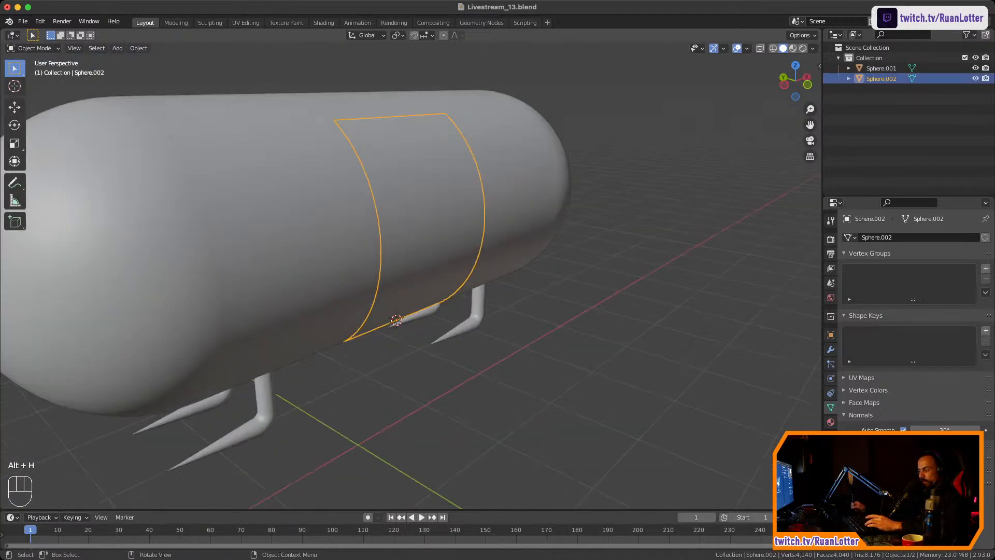
key(r)
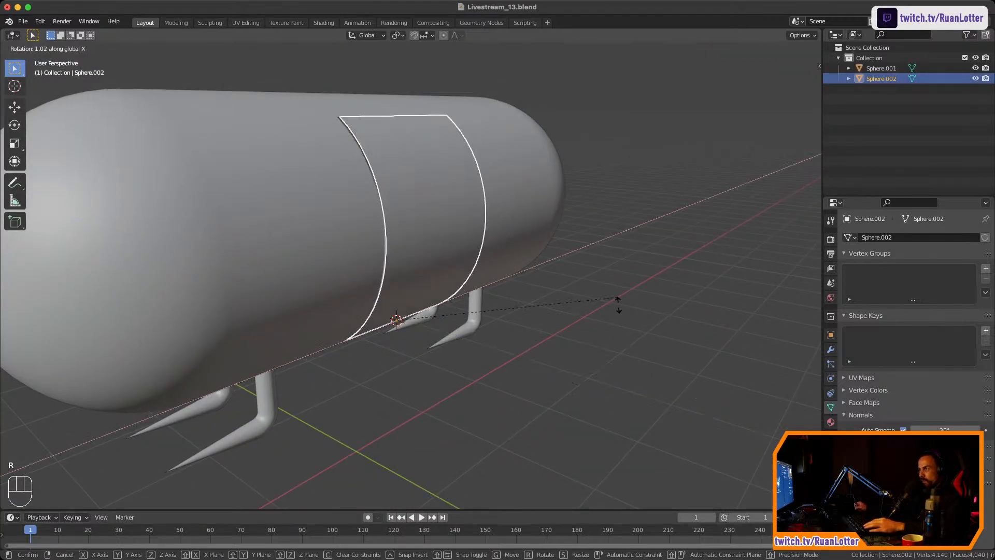
key(x)
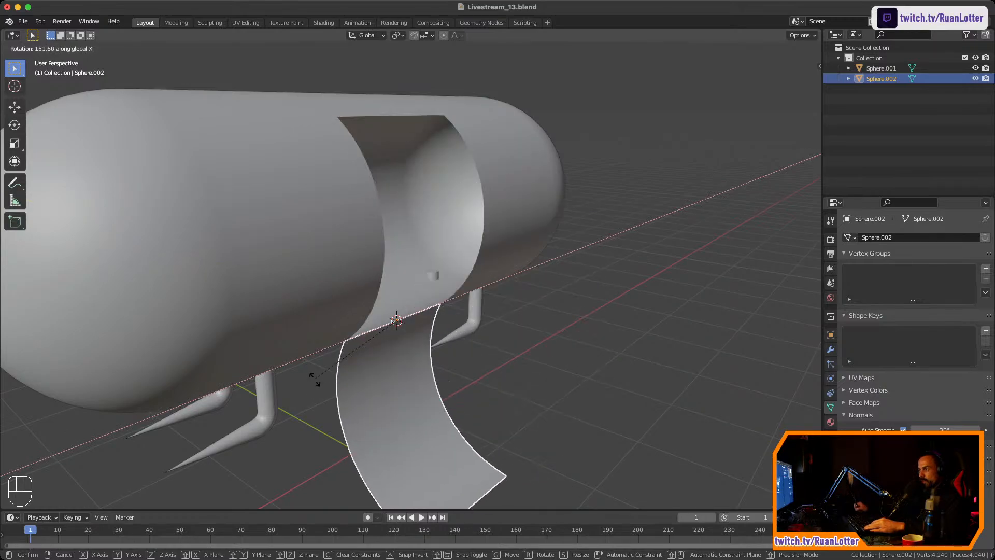
click(340, 427)
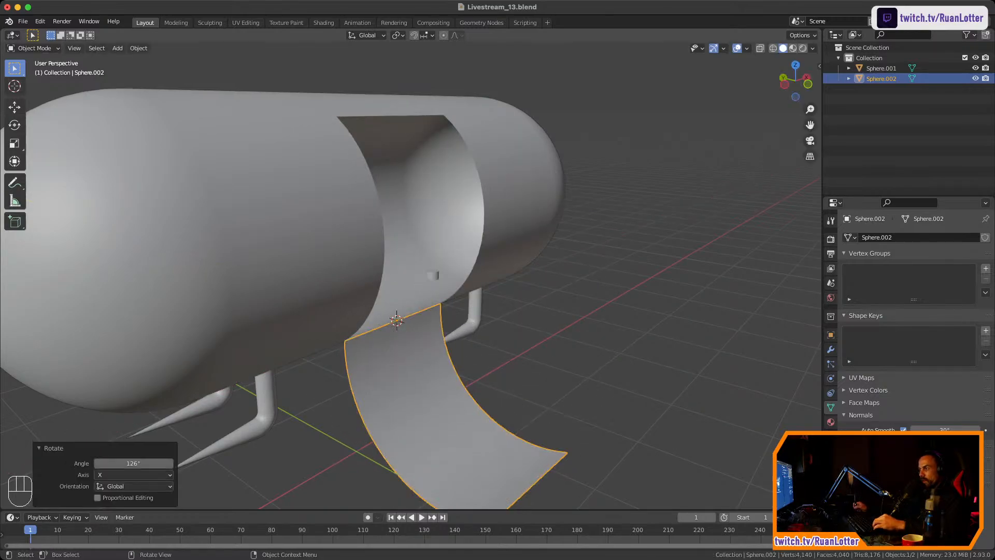
Examine the opened hatch and the doorway in the capsule's side from several angles
middle_drag(339, 427, 402, 427)
ctrl+middle_drag(694, 155, 645, 176)
click(630, 136)
scroll(402, 290, up, 2)
scroll(411, 275, up, 1)
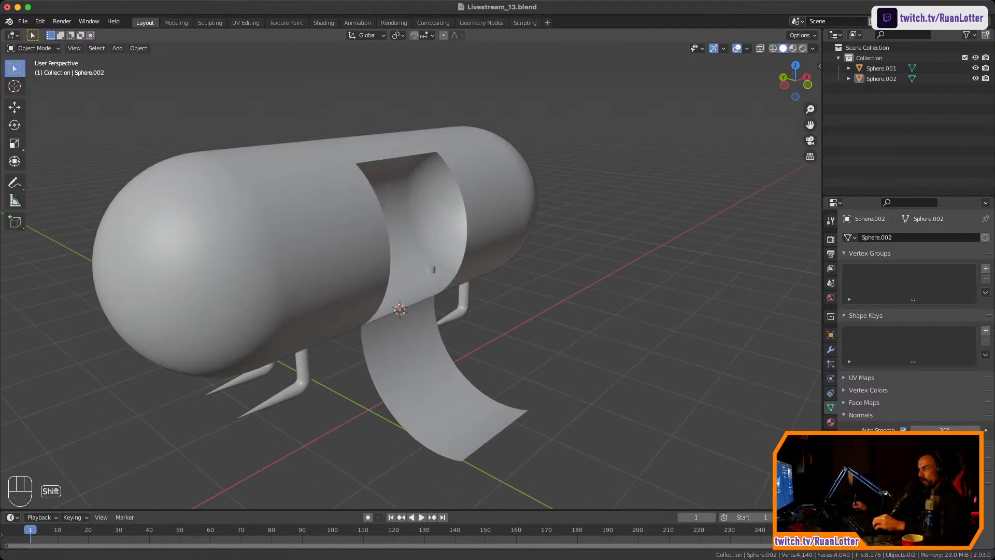
shift+middle_drag(433, 269, 446, 231)
middle_drag(447, 231, 353, 202)
mouse_move(462, 259)
shift+middle_down()
mouse_move(404, 252)
mouse_move(466, 254)
mouse_move(466, 275)
shift+middle_up()
middle_drag(451, 262, 493, 246)
Swing the hatch about the global X axis towards closed and back down, leaving it open as a curved ramp
click(484, 355)
middle_drag(484, 355, 518, 350)
key(r)
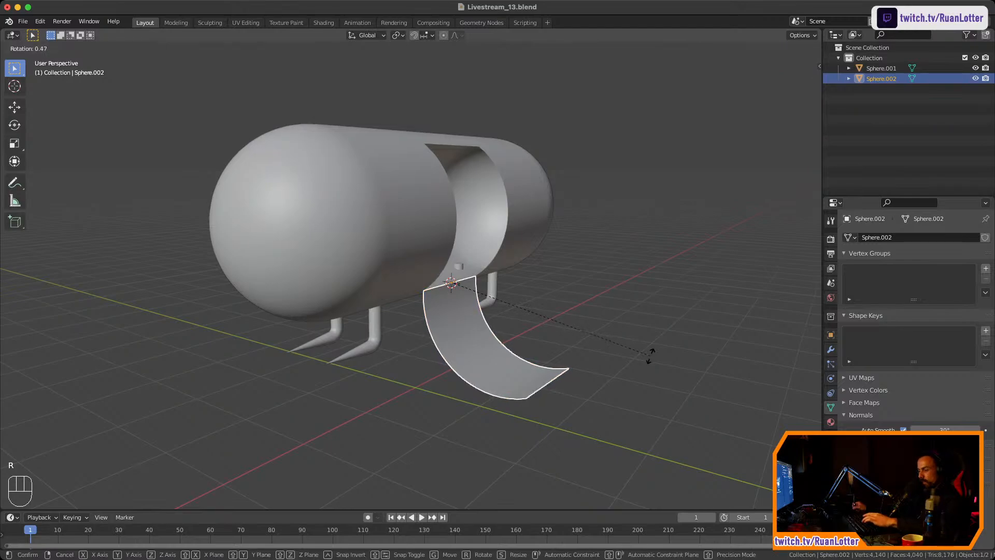
key(x)
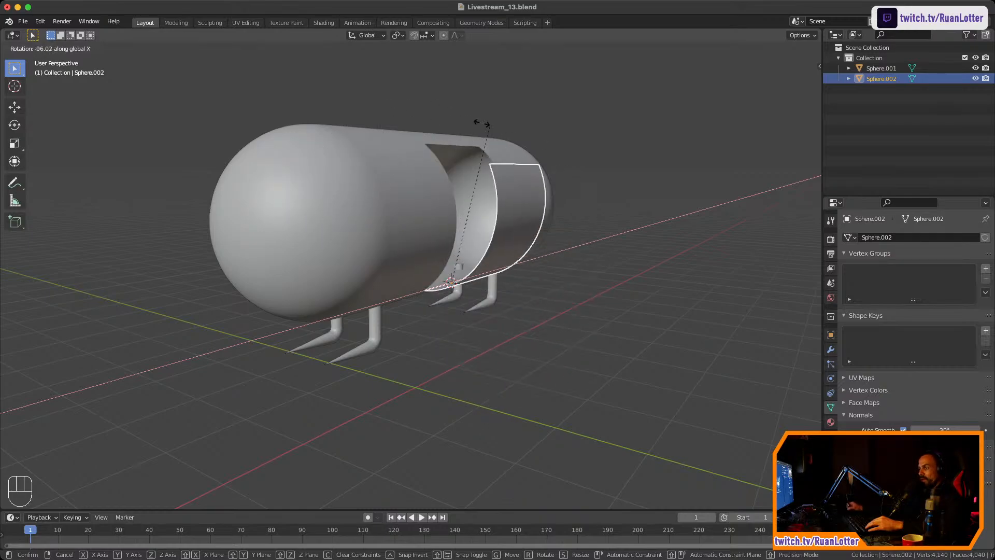
click(561, 294)
middle_drag(560, 294, 508, 293)
key(alt+a)
scroll(411, 280, up, 4)
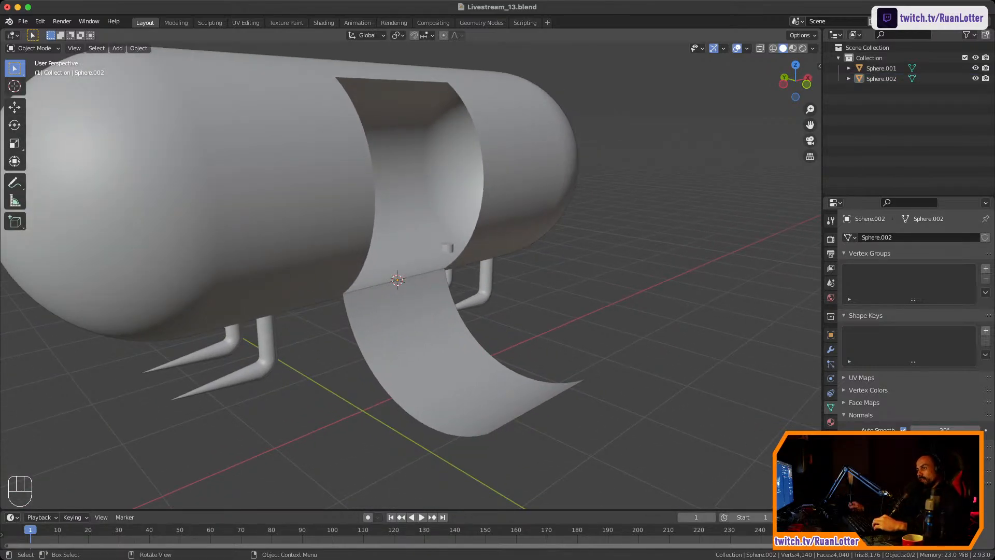
Save the file and check the capsule from its far side and from the open hatch side
middle_drag(411, 280, 337, 282)
ctrl+middle_drag(336, 281, 434, 310)
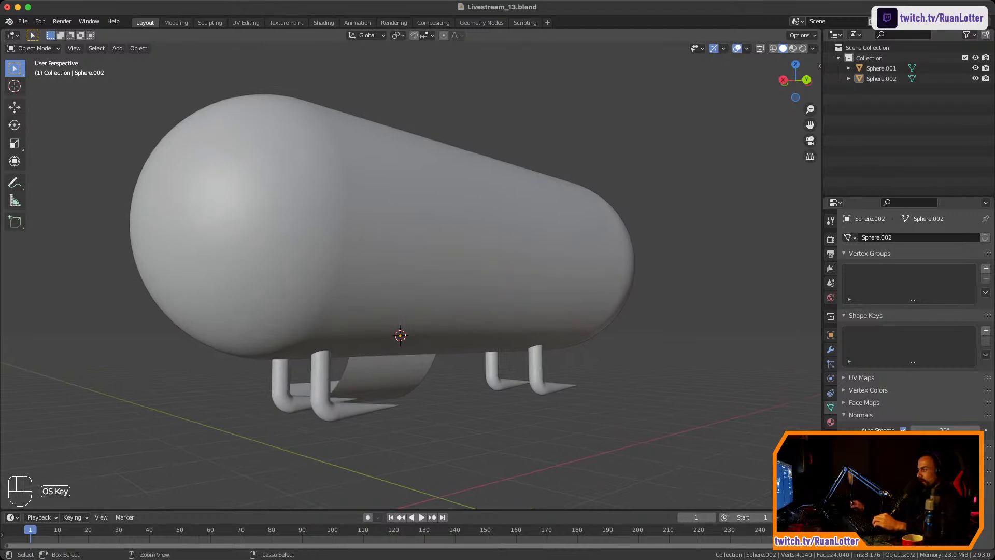
click(434, 310)
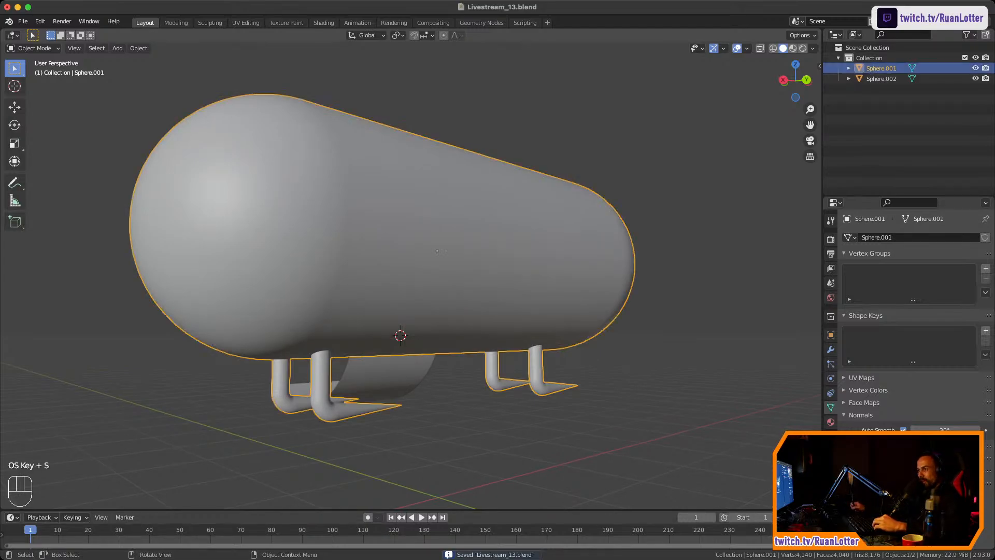
middle_drag(435, 311, 362, 311)
middle_drag(466, 310, 280, 262)
key(alt+a)
shift+middle_drag(280, 262, 316, 255)
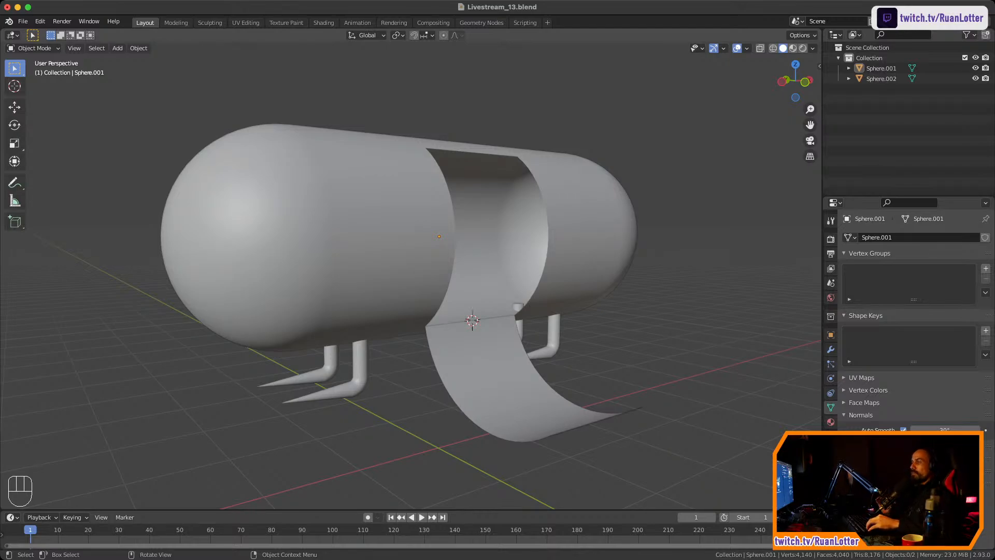
Try rotating the open hatch slightly about the global X axis to adjust the ramp's angle
click(487, 373)
middle_drag(487, 373, 510, 374)
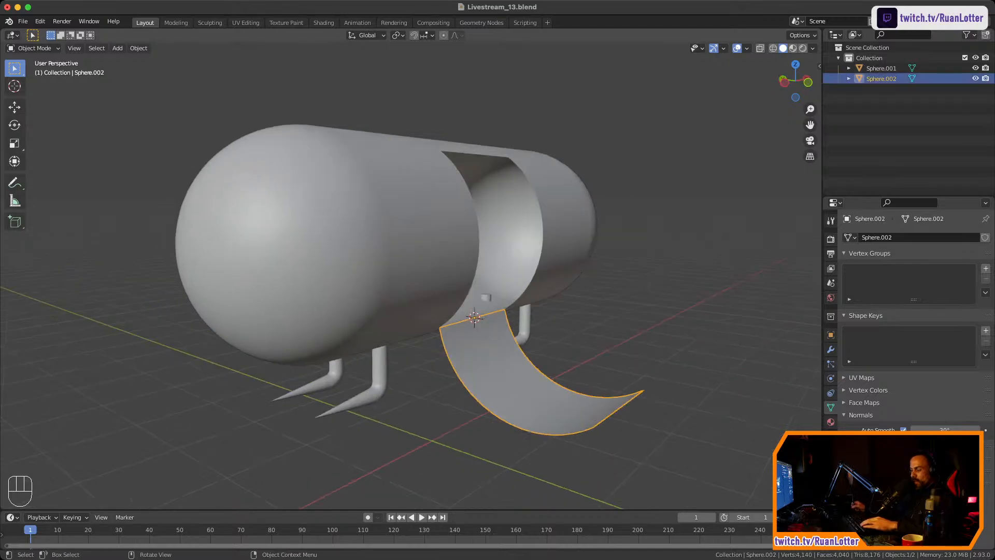
key(r)
key(x)
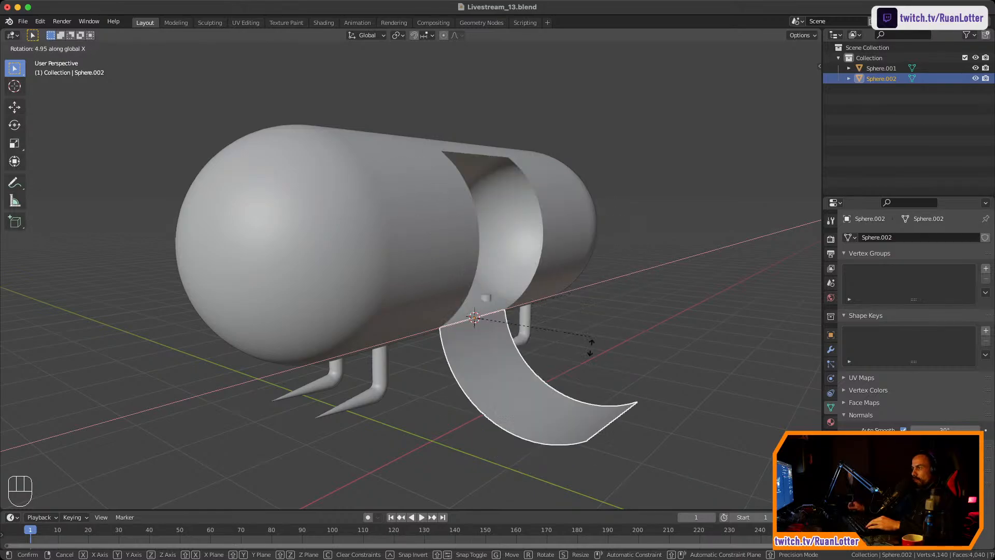
click(633, 396)
mouse_move(606, 385)
ctrl+middle_down()
mouse_move(606, 425)
mouse_move(554, 384)
mouse_move(511, 385)
ctrl+middle_up()
key(alt+a)
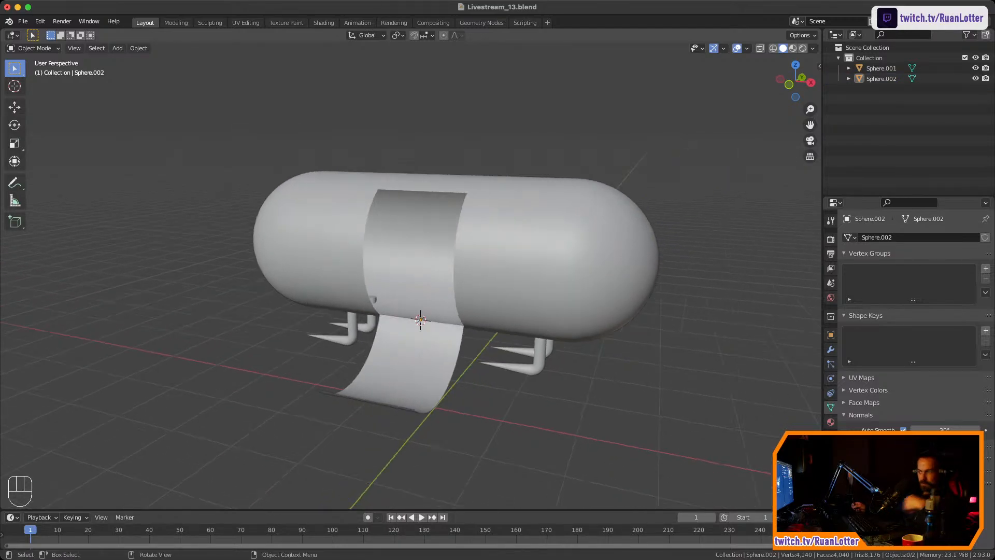
click(399, 363)
middle_drag(399, 363, 467, 363)
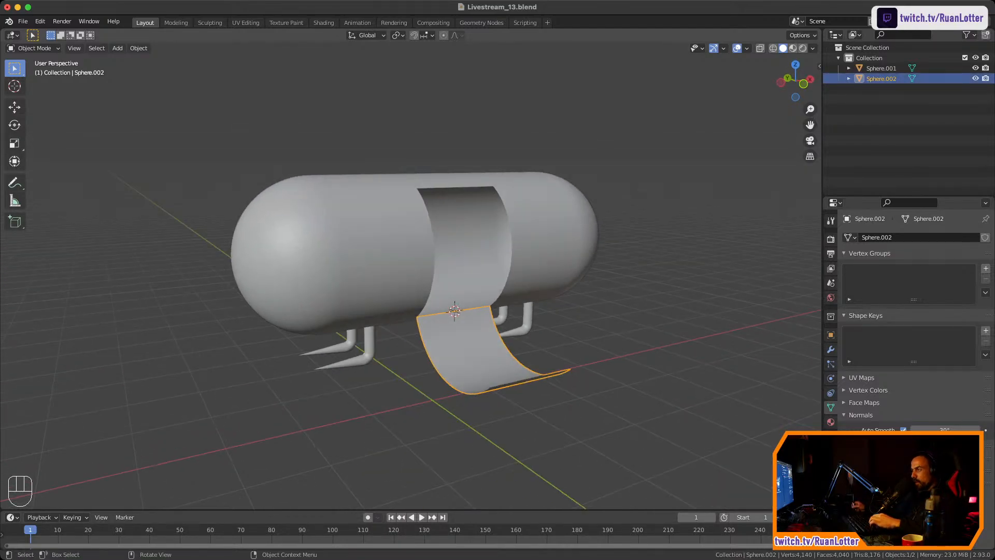
Undo the hatch rotations until the panel sits closed in the capsule's side
key(super+z)
key(super+z)
key(super+z)
key(super+z)
key(super+z)
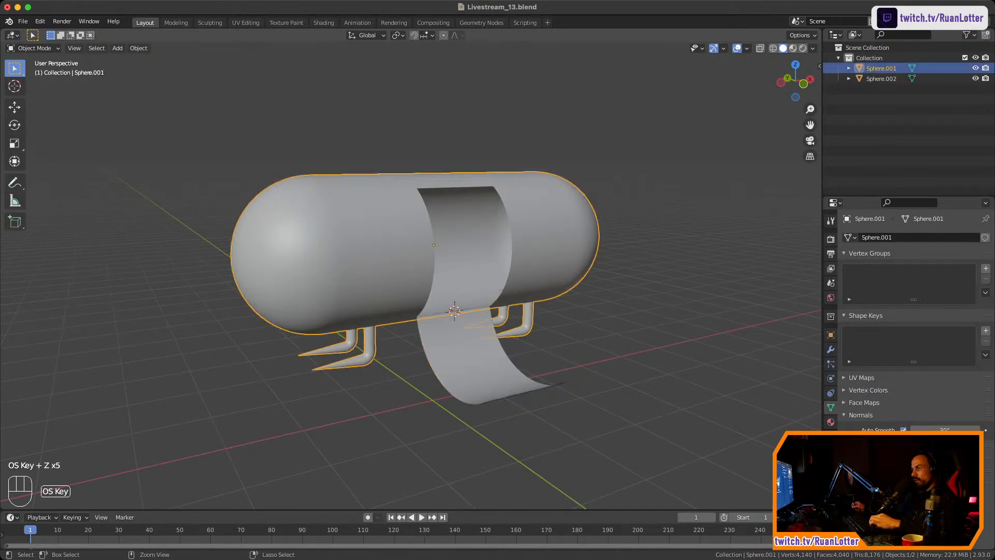
key(super+z)
key(super+z)
key(super+z)
key(super+z)
key(super+z)
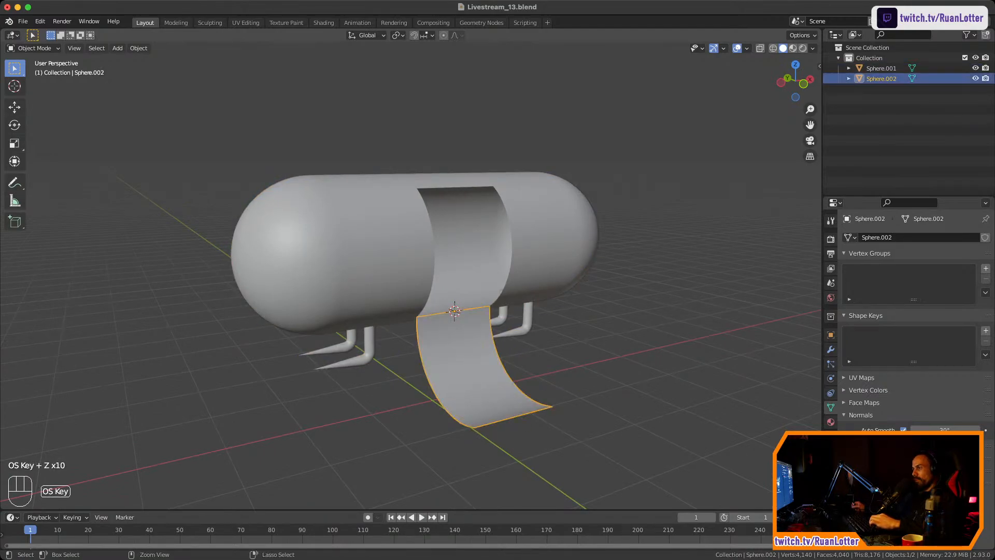
key(super+z)
middle_drag(415, 244, 430, 161)
shift+middle_drag(430, 239, 353, 256)
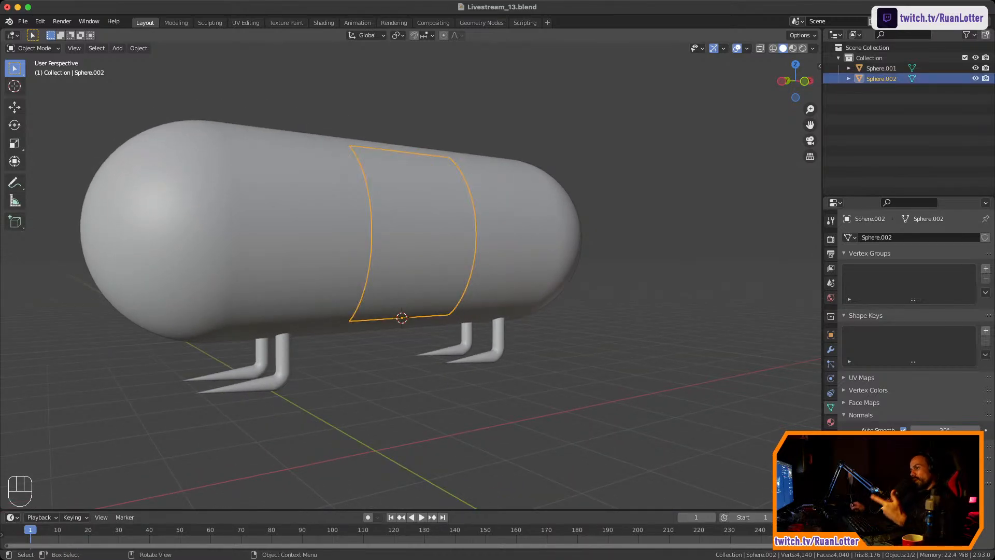
Rotate the closed hatch panel 100° about the global X axis so it opens as a ramp, and deselect it
click(311, 234)
click(415, 234)
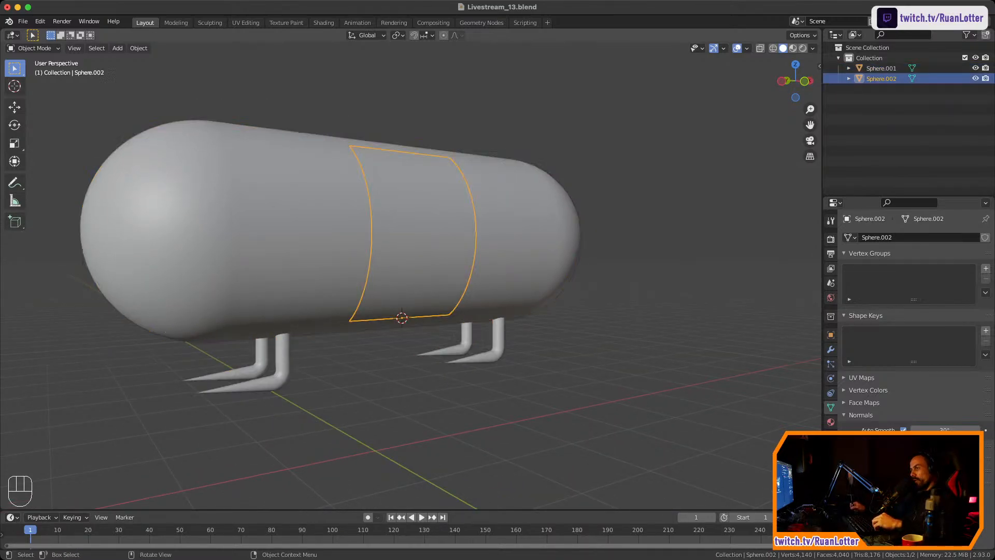
middle_drag(415, 233, 445, 239)
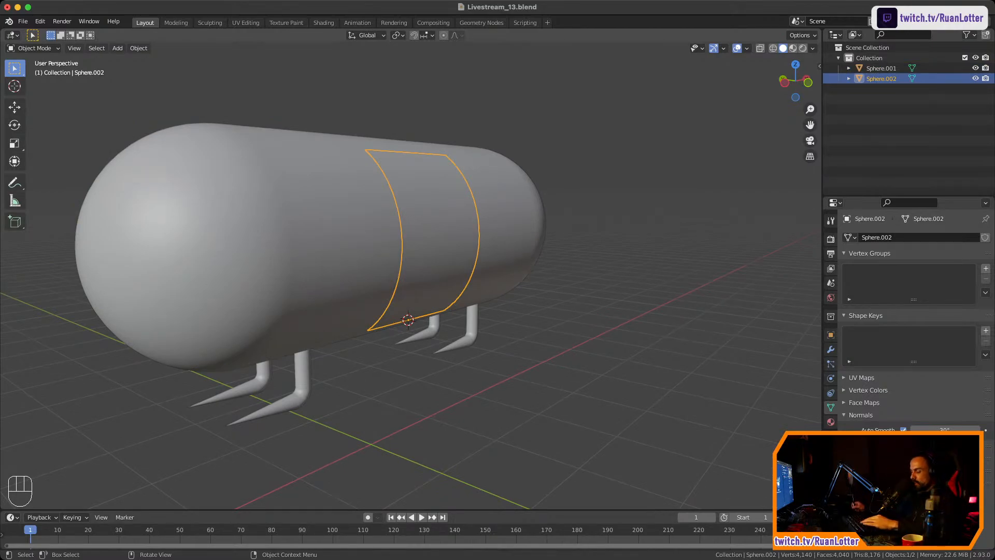
key(r)
key(x)
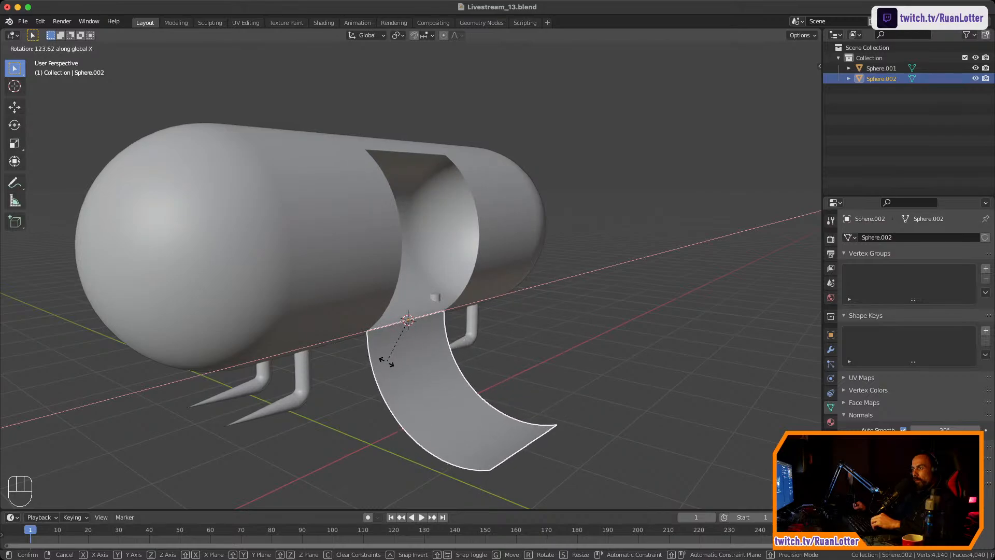
text(100)
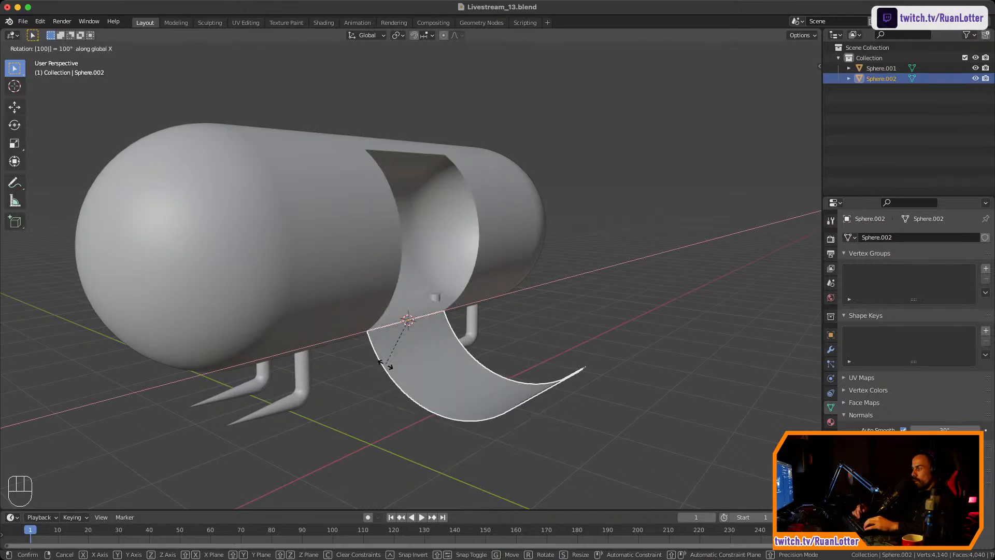
key(Return)
middle_drag(385, 364, 412, 358)
key(alt+a)
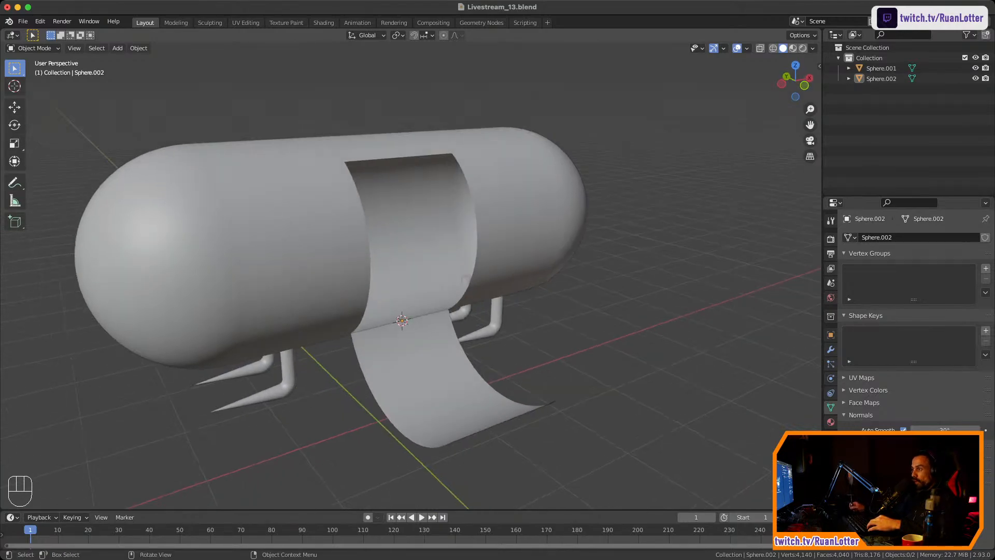
Separate all four legs from the capsule mesh into their own object and return to Object Mode
click(327, 259)
middle_drag(311, 259, 435, 218)
key(Tab)
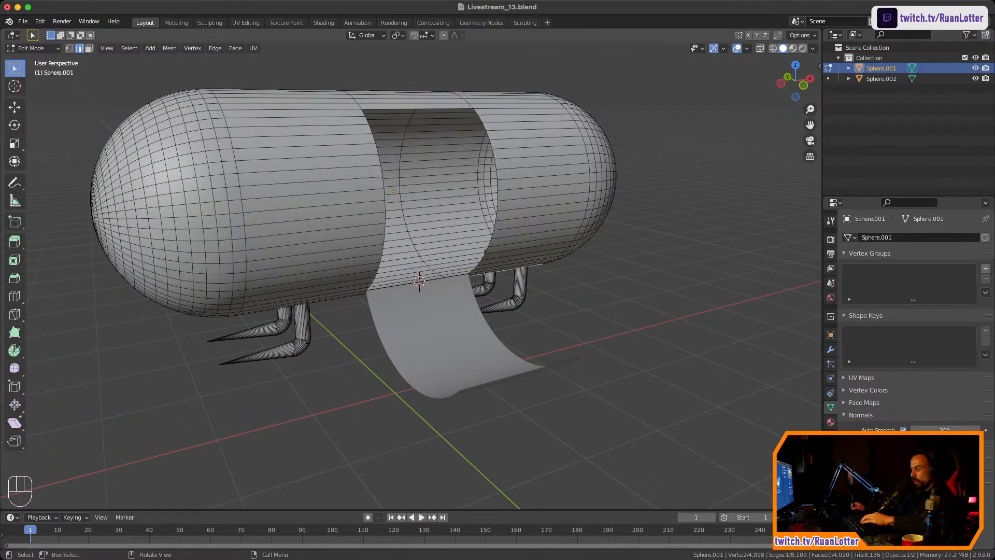
key(l)
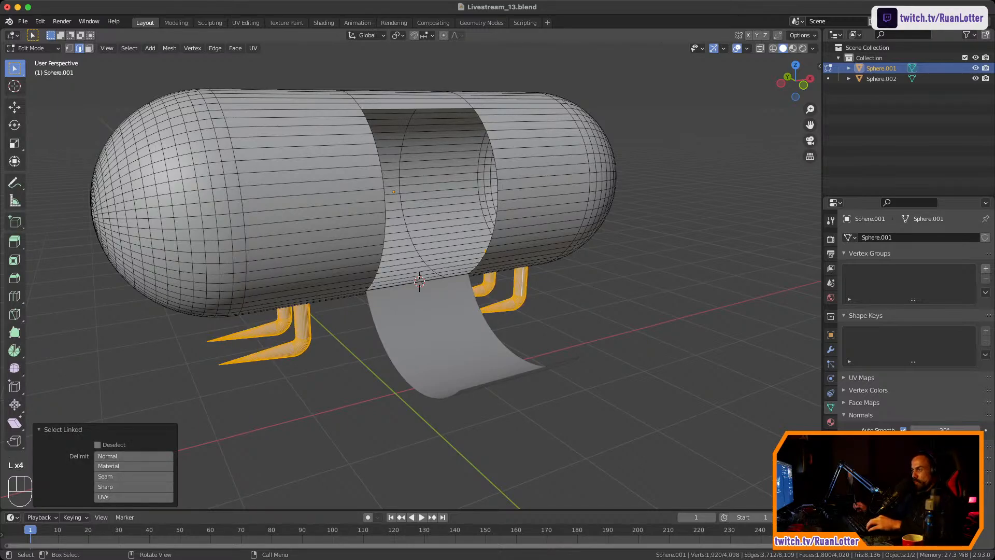
right_click(270, 345)
key(Return)
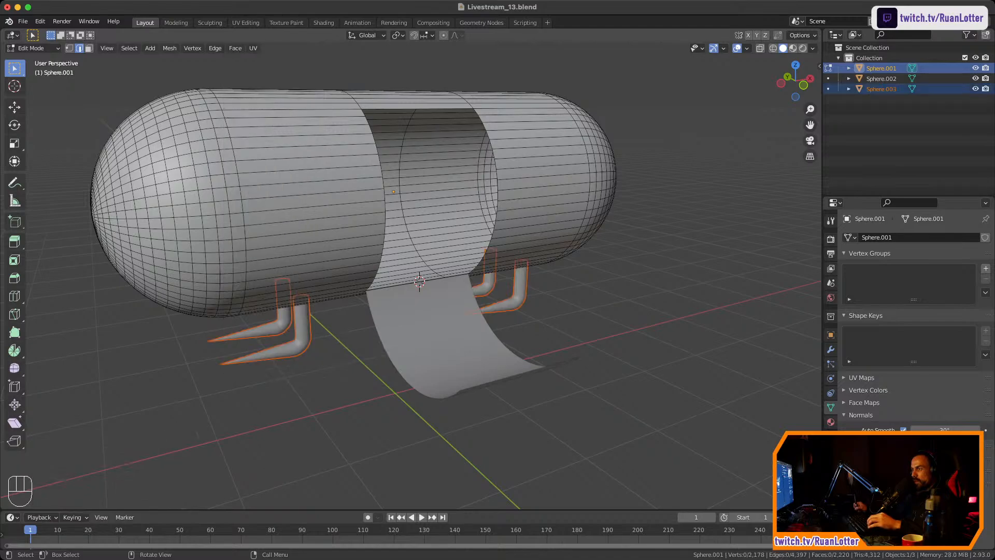
key(Tab)
Test-move the capsule to check its separation from the legs, and cancel the move
click(311, 191)
key(g)
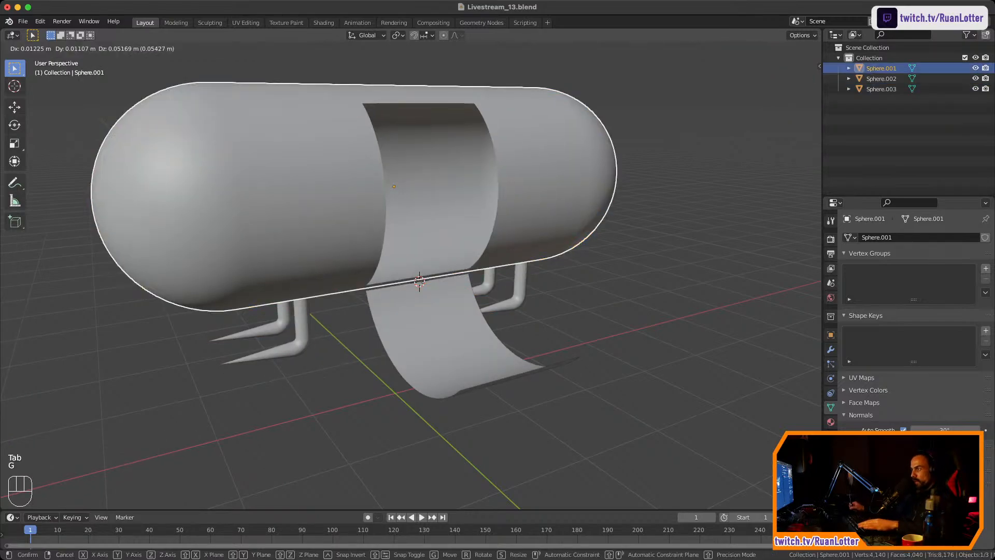
key(Escape)
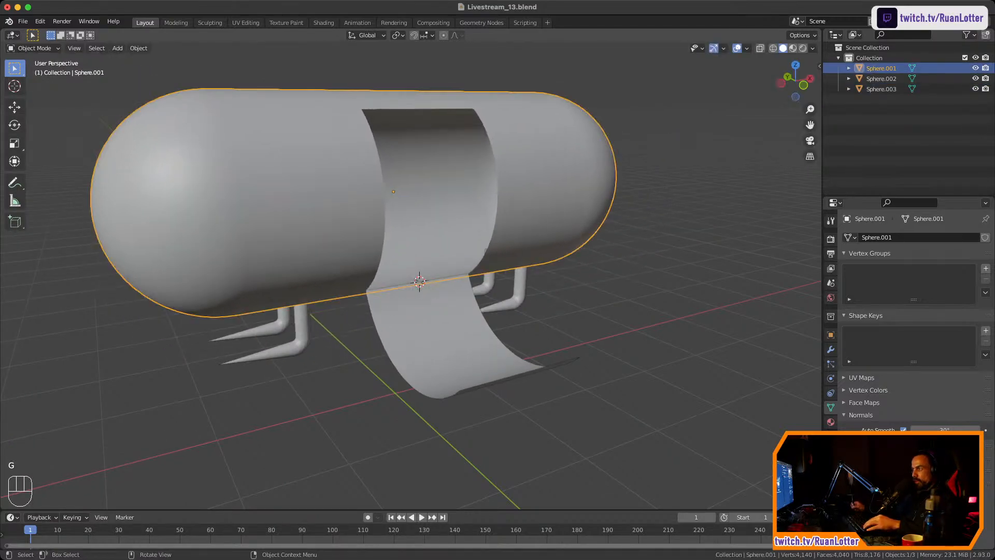
Apply flat shading to the capsule
middle_drag(445, 249, 534, 254)
scroll(471, 248, up, 2)
click(527, 257)
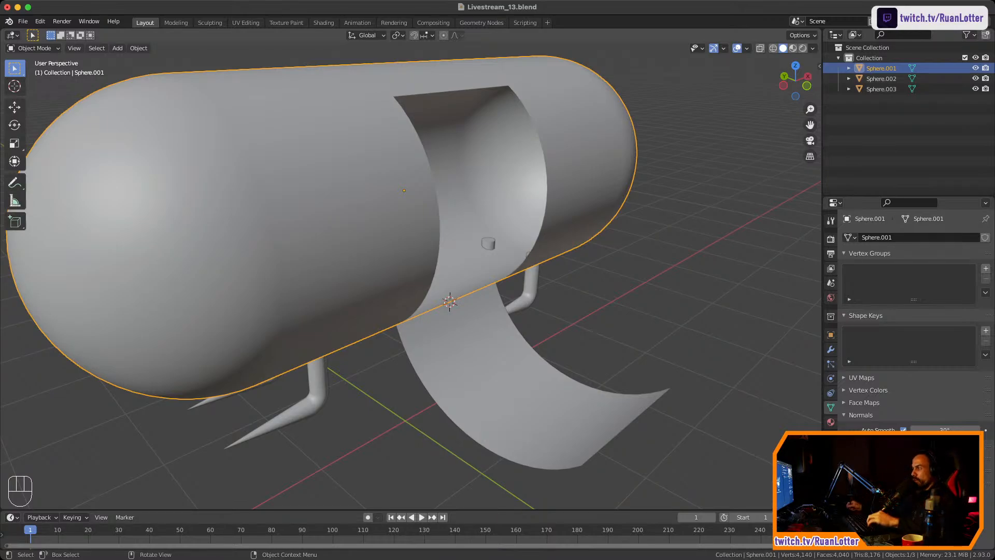
right_click(520, 156)
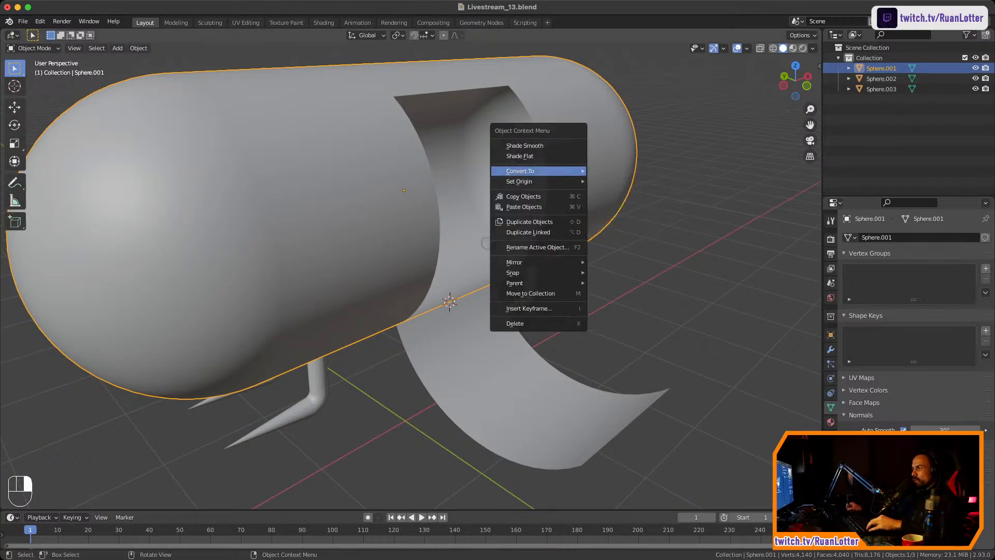
click(519, 156)
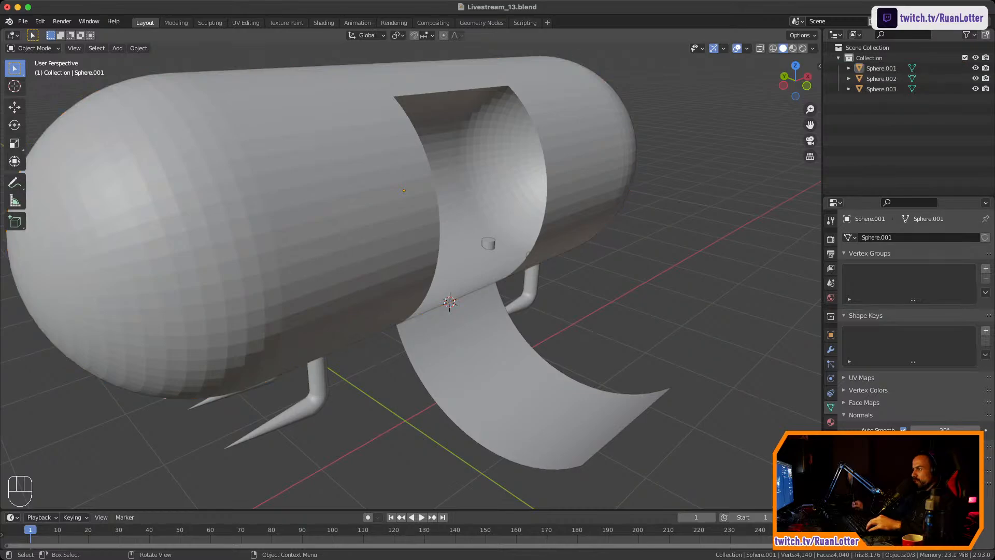
Add a Solidify modifier to the capsule and inspect the wall edge around the doorway
click(831, 349)
click(914, 237)
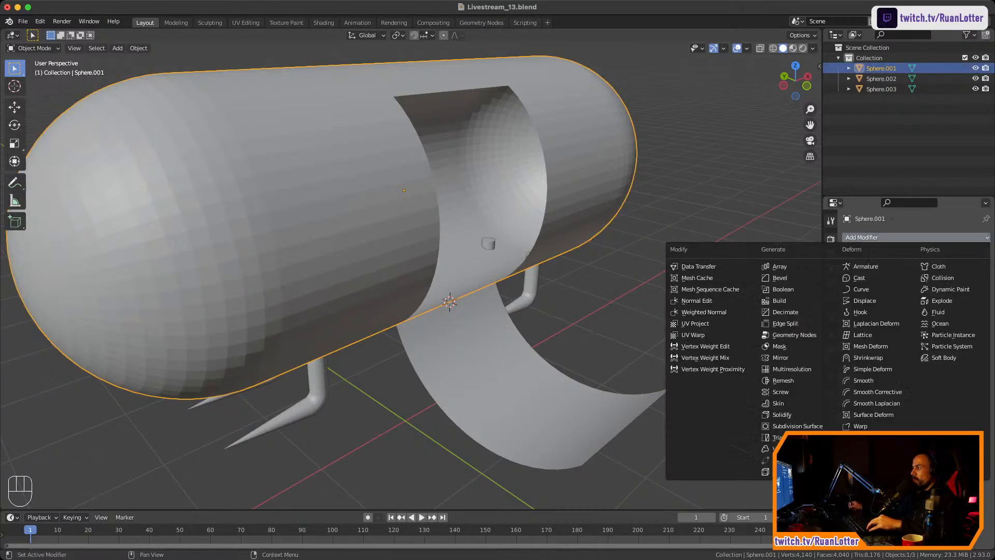
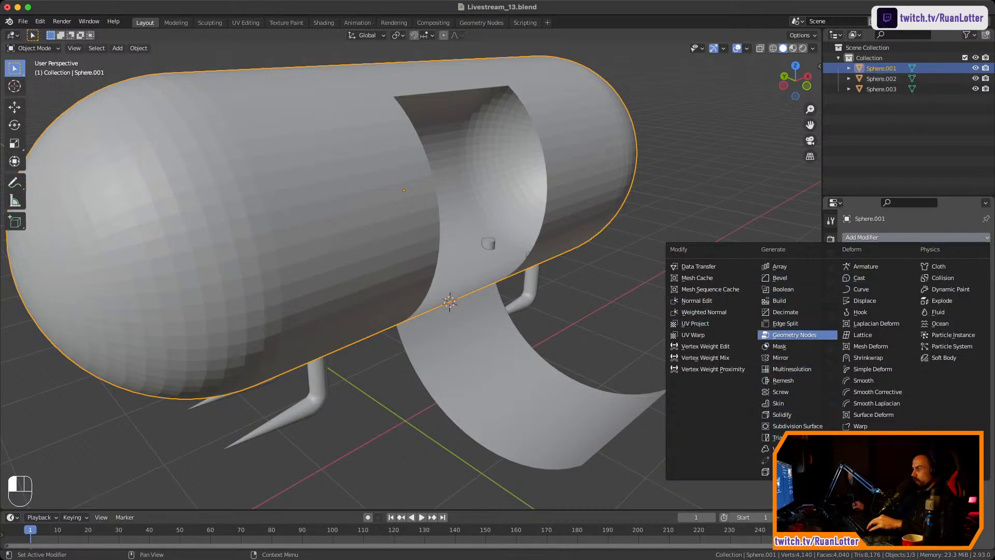
click(782, 415)
middle_drag(405, 259, 422, 264)
ctrl+middle_drag(487, 218, 487, 155)
shift+middle_drag(487, 156, 453, 275)
middle_drag(430, 218, 417, 186)
shift+middle_drag(417, 193, 369, 127)
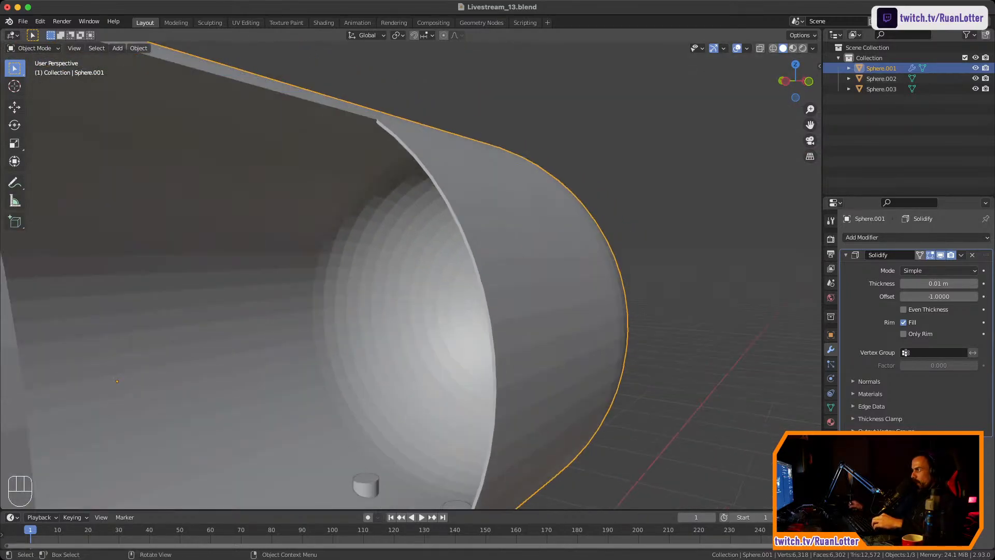
middle_drag(467, 233, 467, 262)
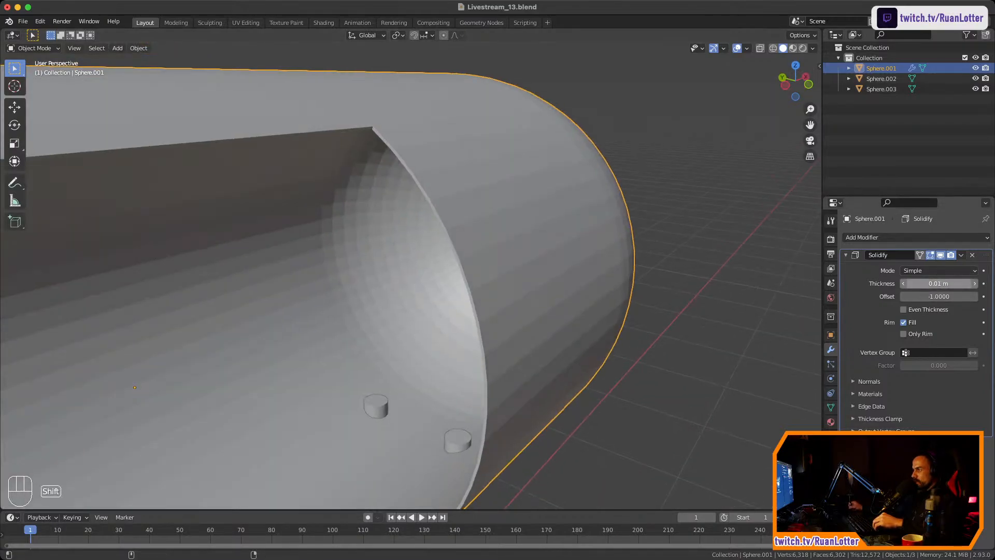
Set the capsule's Solidify thickness to 0.1 m and check the wall around the doorway
drag(939, 283, 862, 284)
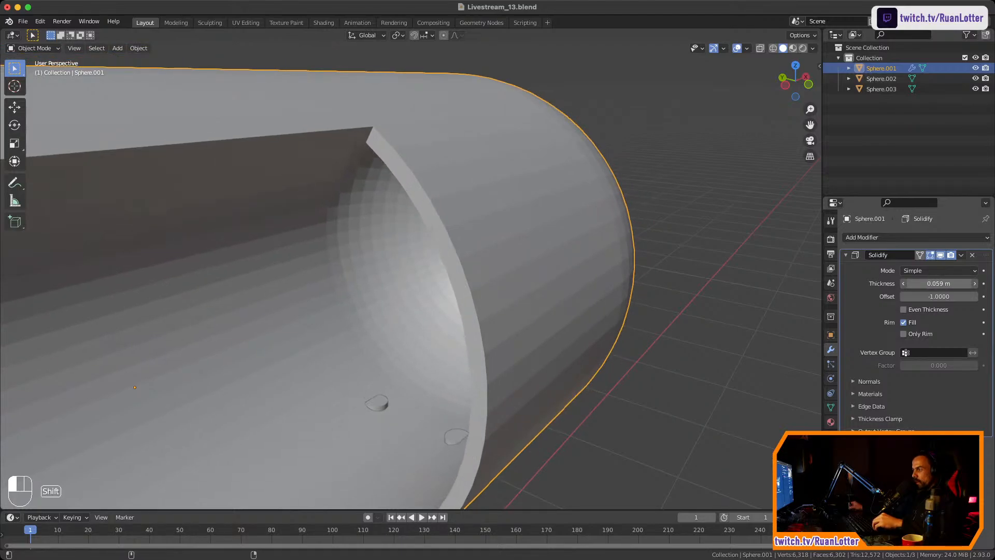
mouse_move(938, 284)
mouse_down()
mouse_move(951, 284)
mouse_move(934, 283)
mouse_up()
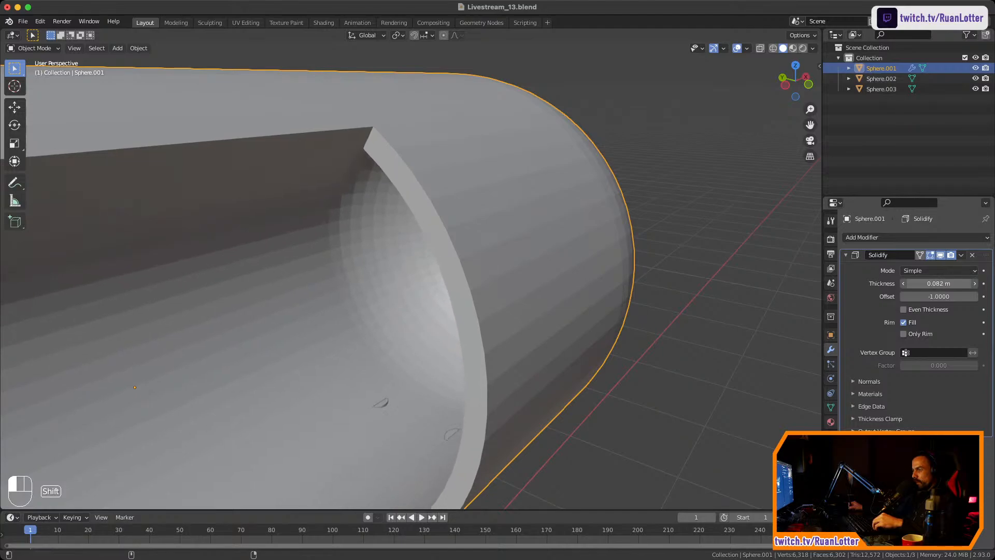
middle_drag(363, 269, 467, 223)
mouse_move(939, 284)
shift+mouse_down()
mouse_move(907, 284)
mouse_move(940, 283)
shift+mouse_up()
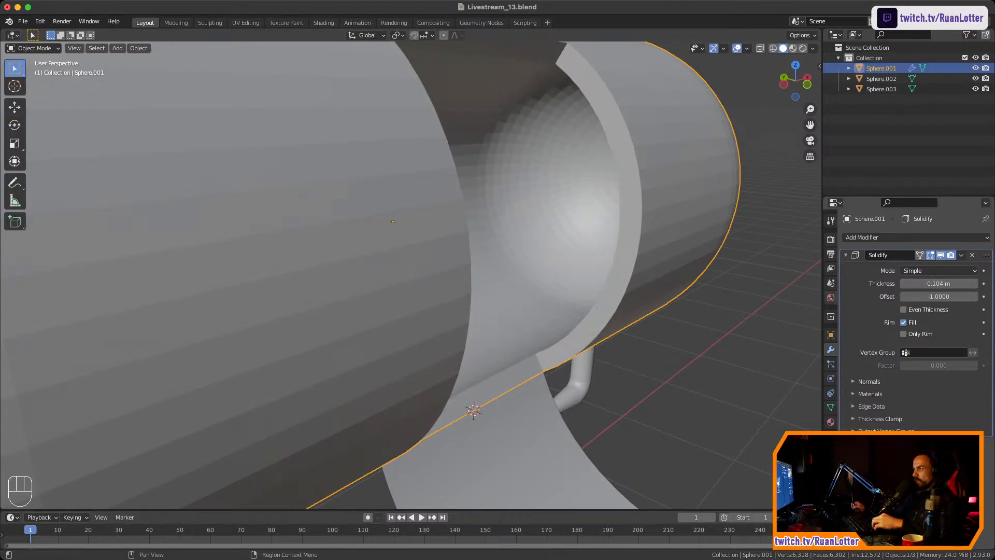
middle_drag(518, 223, 505, 255)
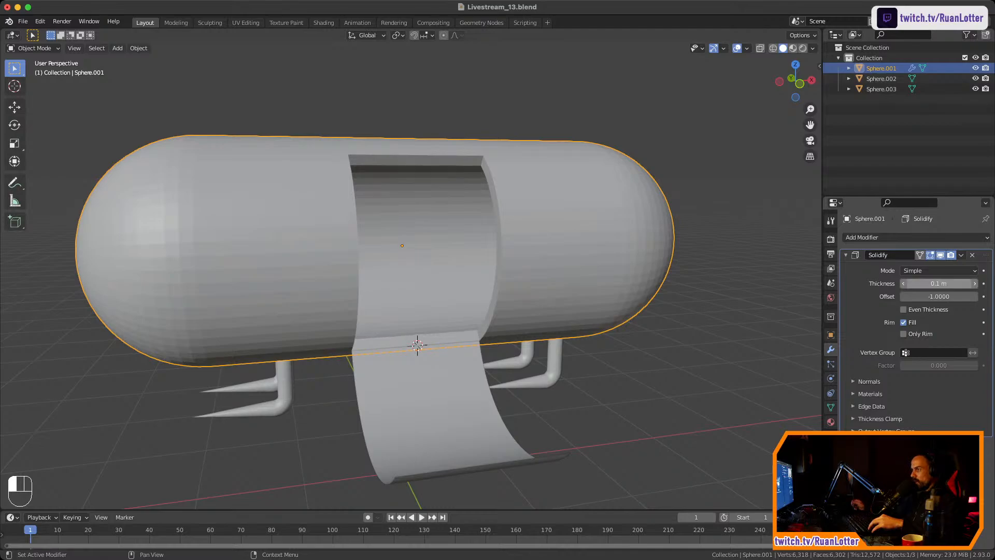
middle_drag(505, 255, 591, 244)
key(Tab)
key(Tab)
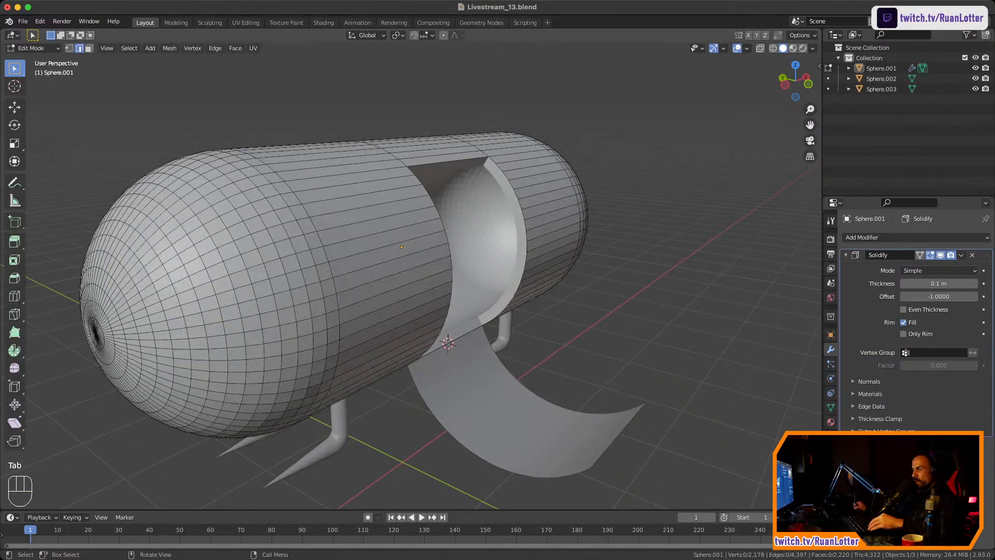
Add a Solidify modifier to the open side hatch
click(518, 425)
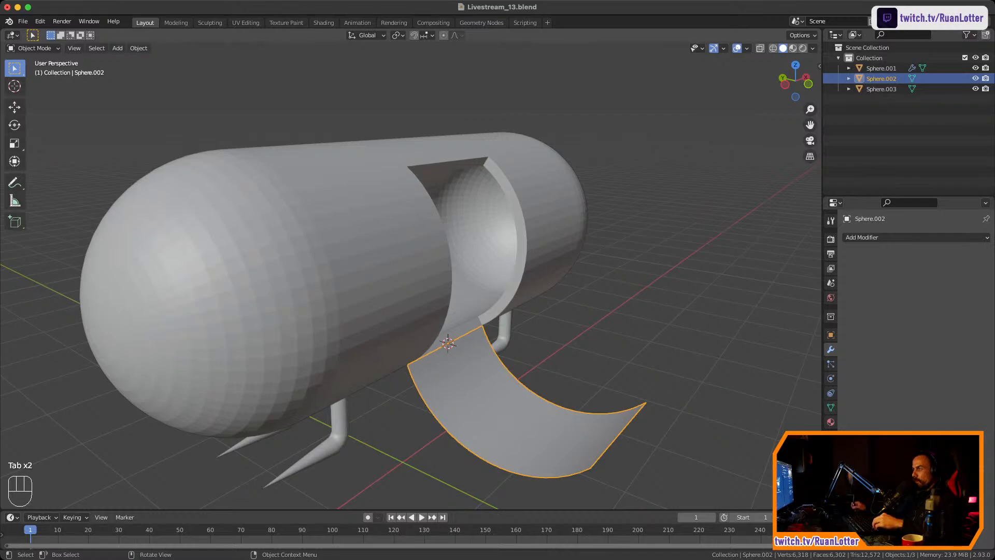
shift+middle_drag(519, 425, 456, 381)
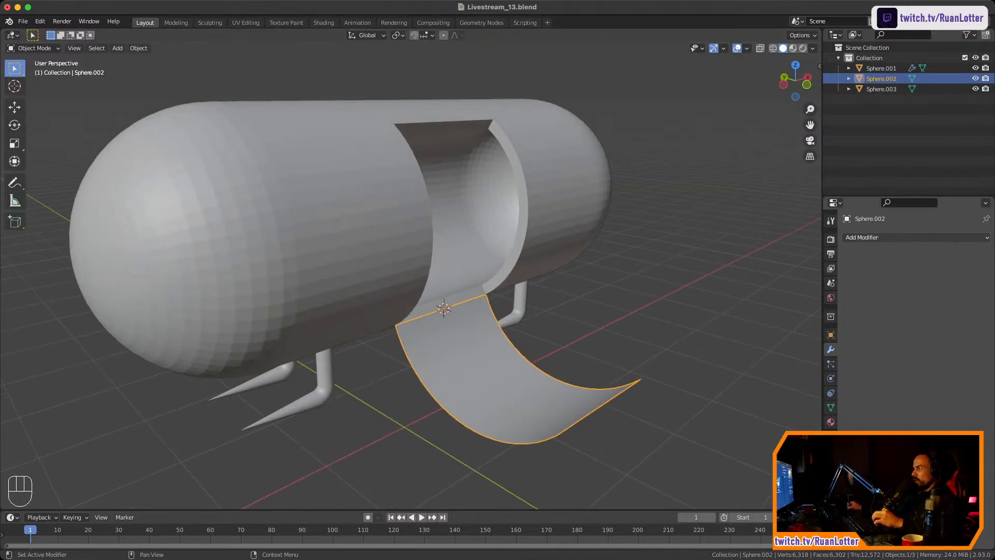
click(915, 238)
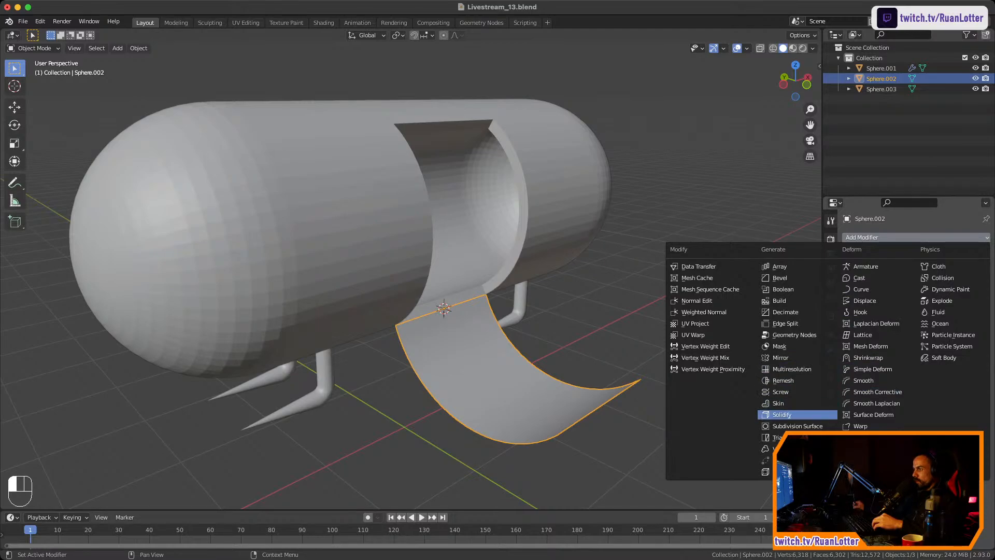
click(782, 414)
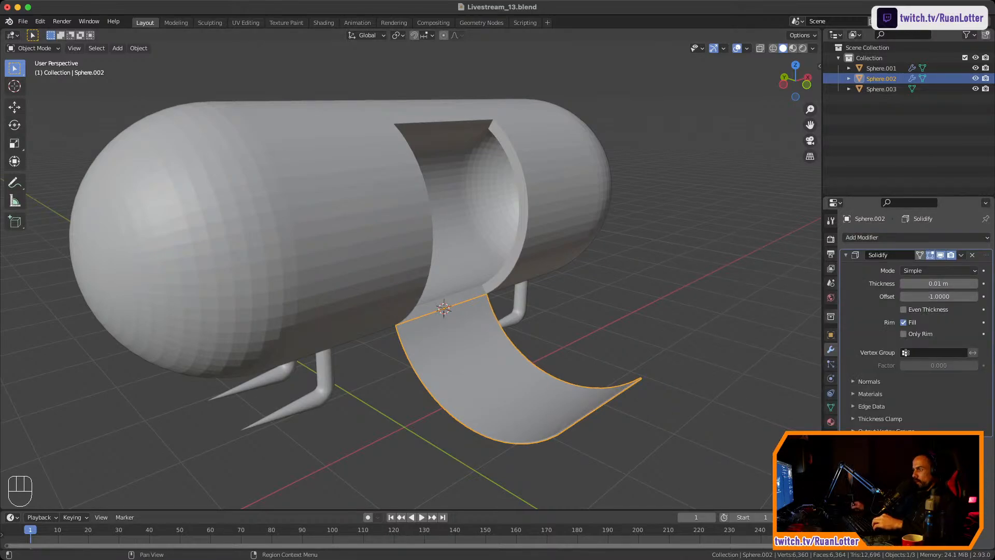
Set the hatch's Solidify thickness to 0.1 m and check its hinge edge against the doorway wall
middle_drag(444, 308, 386, 311)
ctrl+middle_drag(386, 311, 244, 156)
shift+middle_drag(284, 207, 335, 253)
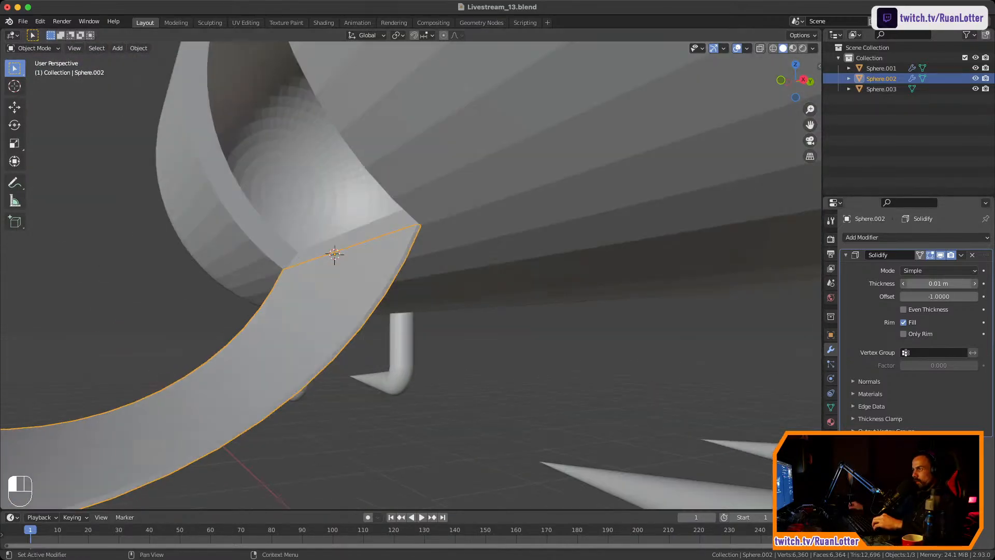
drag(938, 284, 956, 283)
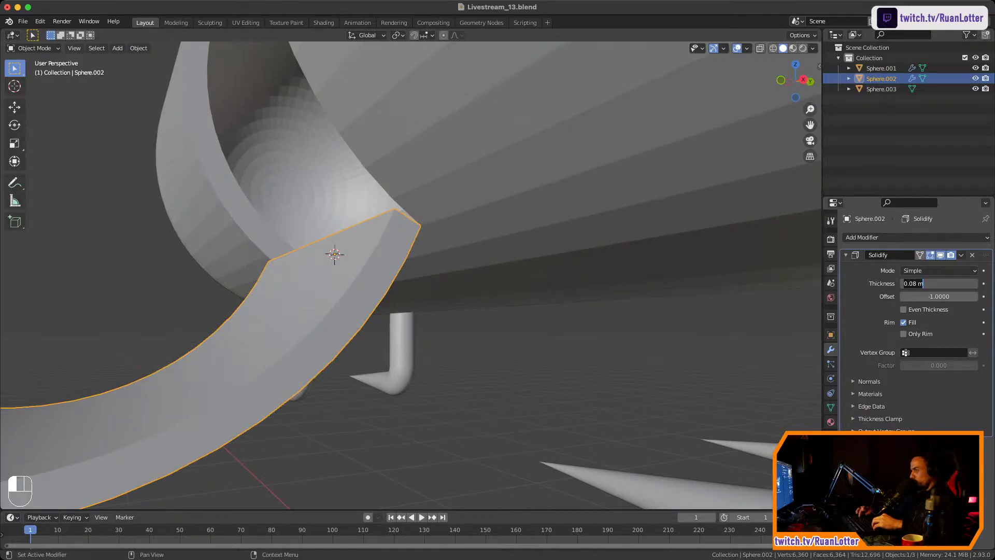
key(Return)
middle_drag(518, 259, 492, 358)
key(alt+a)
middle_drag(311, 260, 497, 306)
Close the hatch into the doorway by rotating it -100° about the global X axis
click(467, 322)
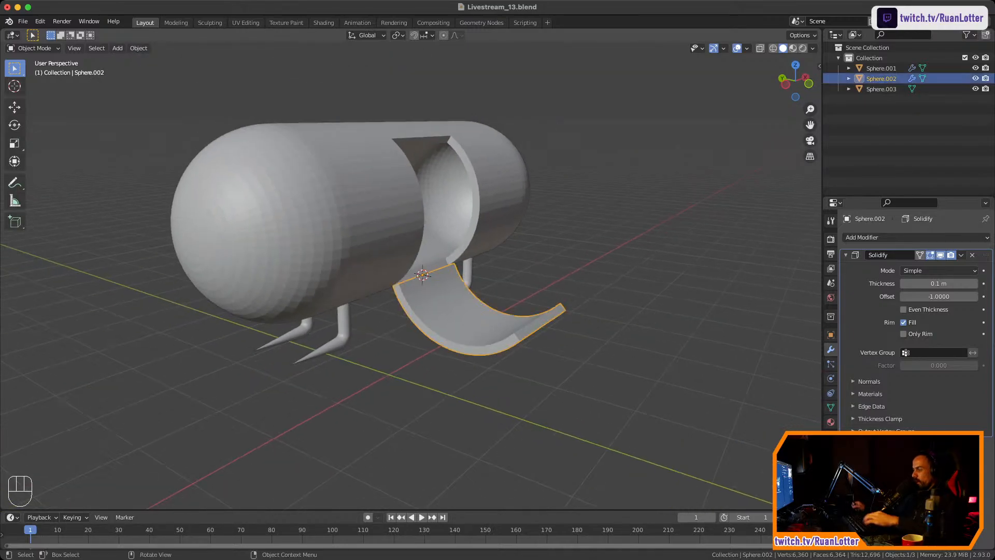
key(r)
key(x)
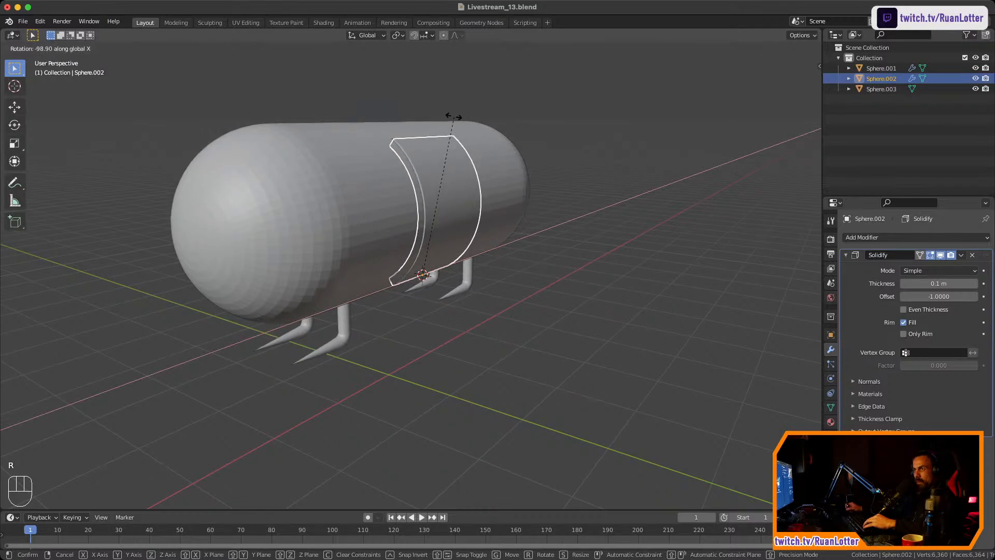
text(-100)
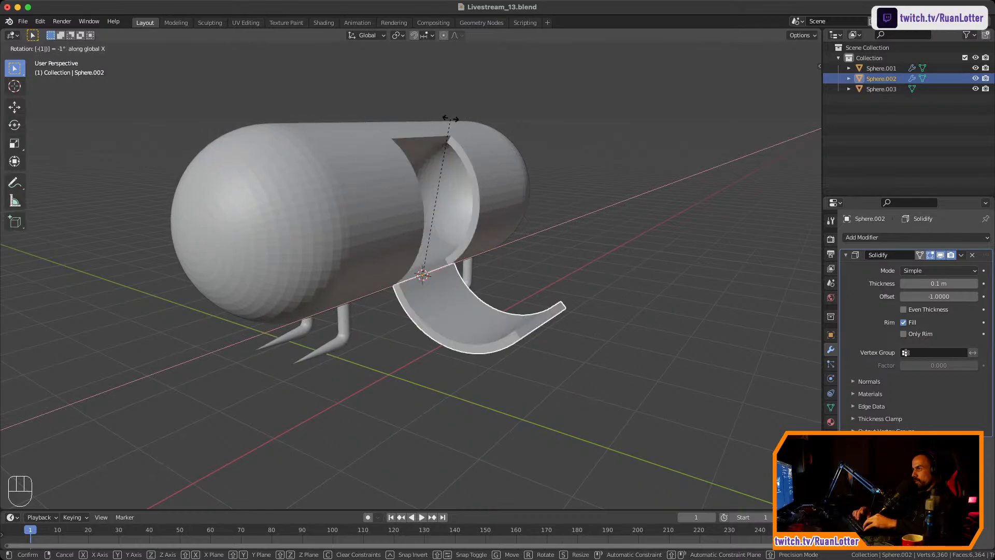
key(Return)
key(alt+a)
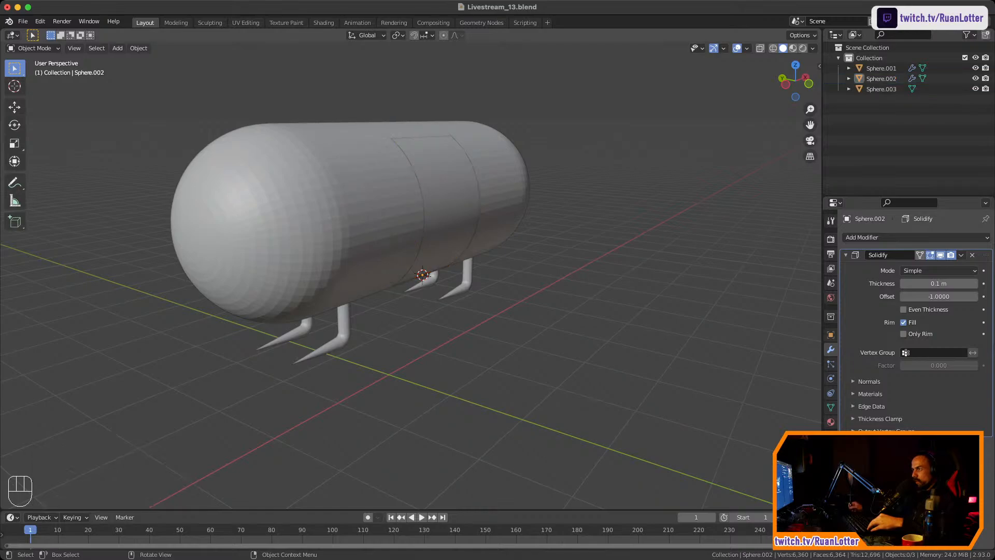
Apply smooth shading to the closed hatch
mouse_move(466, 311)
middle_down()
mouse_move(420, 311)
mouse_move(497, 313)
mouse_move(456, 311)
middle_up()
key(Tab)
key(Tab)
click(391, 203)
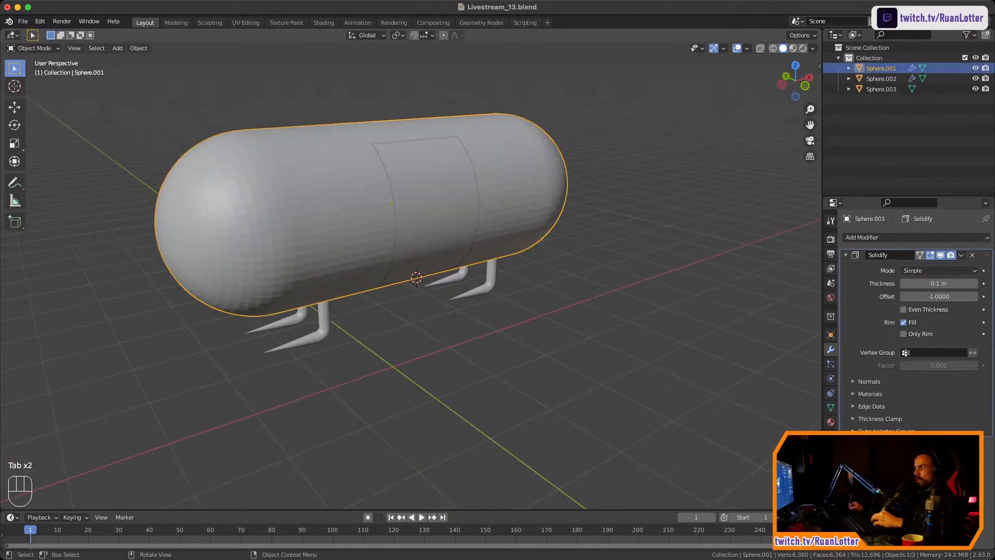
click(433, 206)
right_click(425, 193)
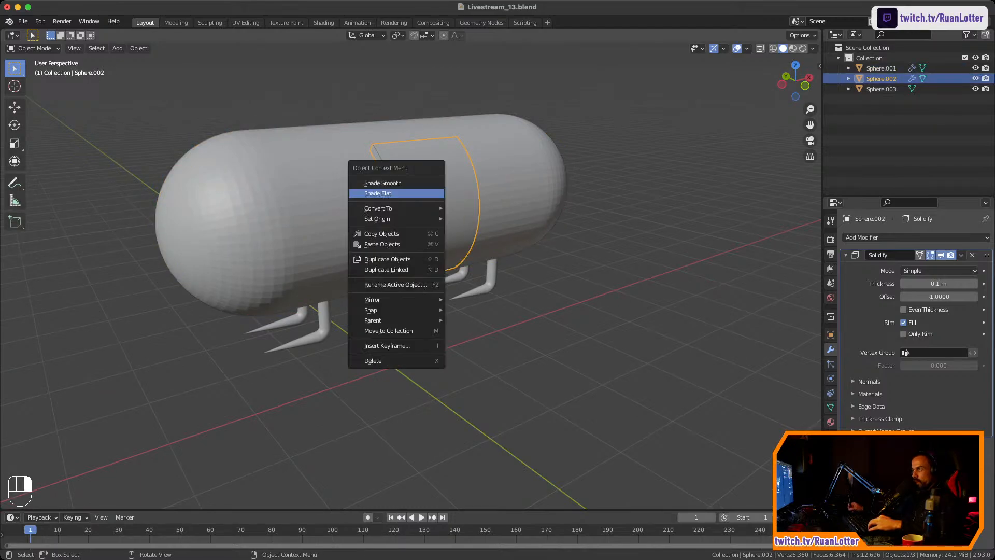
click(425, 182)
key(alt+a)
Apply smooth shading to the capsule body
click(352, 197)
right_click(467, 171)
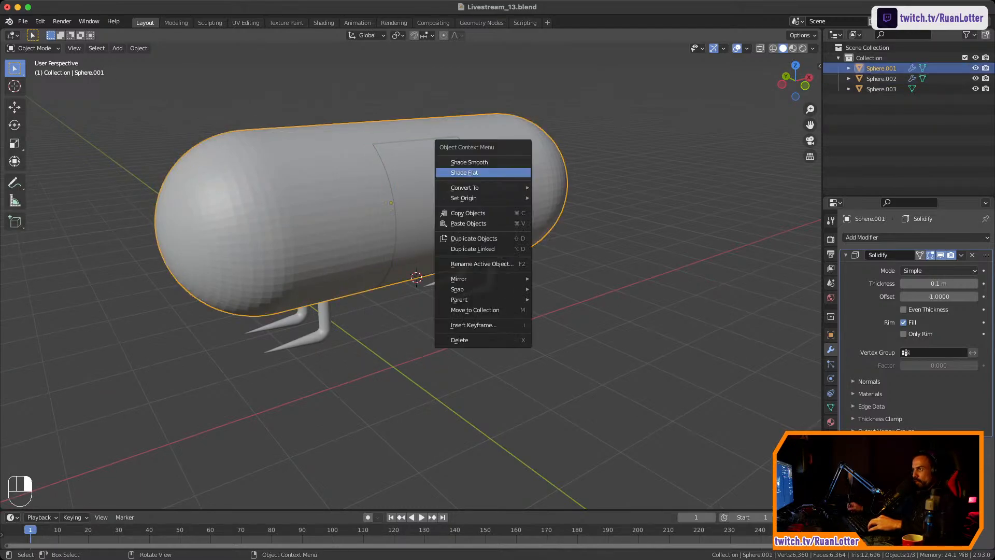
click(466, 163)
key(alt+a)
Examine the seam between hatch and capsule up close, including in Material Preview shading
middle_drag(466, 259, 376, 234)
ctrl+middle_drag(376, 233, 446, 265)
shift+middle_drag(414, 218, 406, 338)
middle_drag(406, 285, 451, 300)
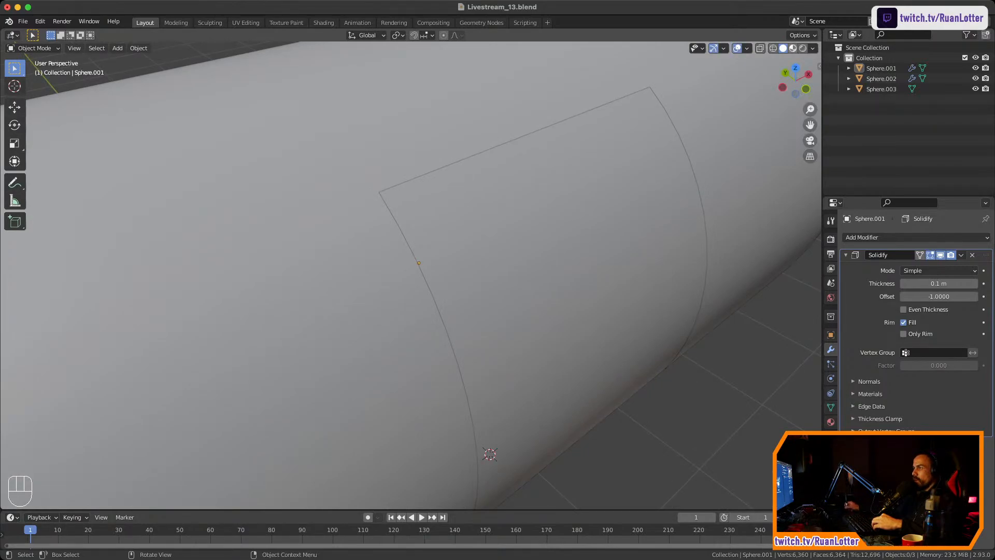
click(793, 49)
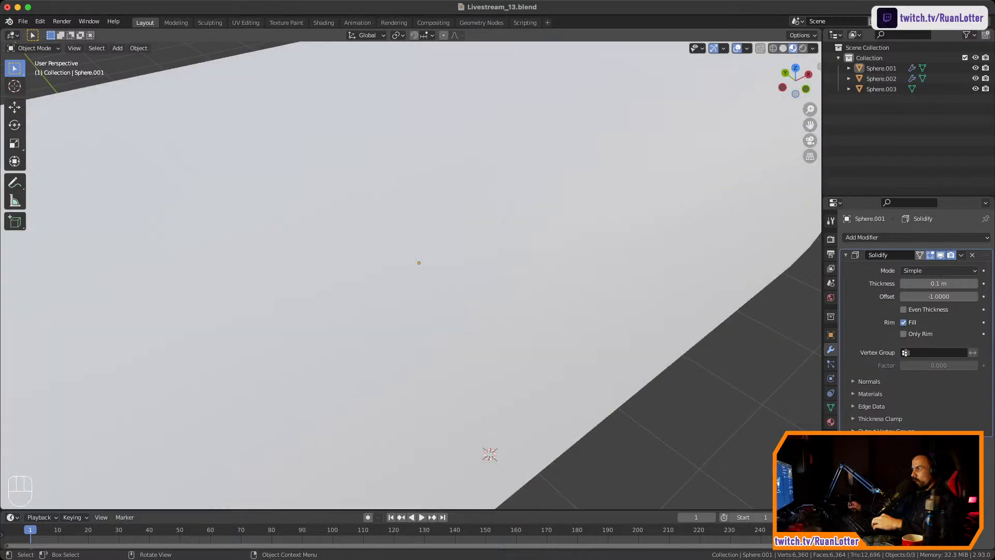
mouse_move(466, 259)
middle_down()
mouse_move(435, 233)
mouse_move(436, 290)
mouse_move(389, 282)
mouse_move(352, 241)
mouse_move(386, 252)
middle_up()
ctrl+middle_drag(386, 251, 541, 187)
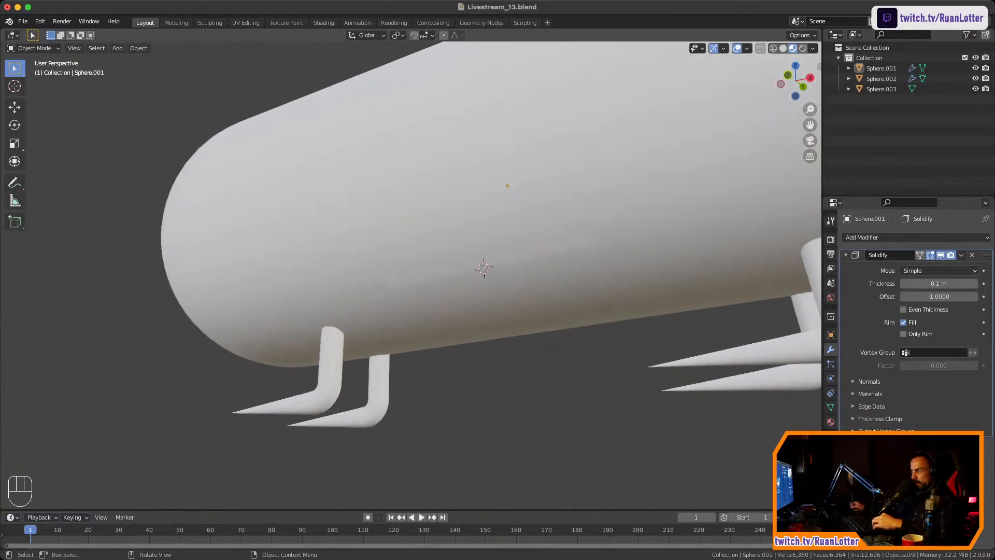
middle_drag(518, 233, 425, 202)
shift+middle_drag(466, 290, 347, 195)
ctrl+middle_drag(467, 259, 467, 223)
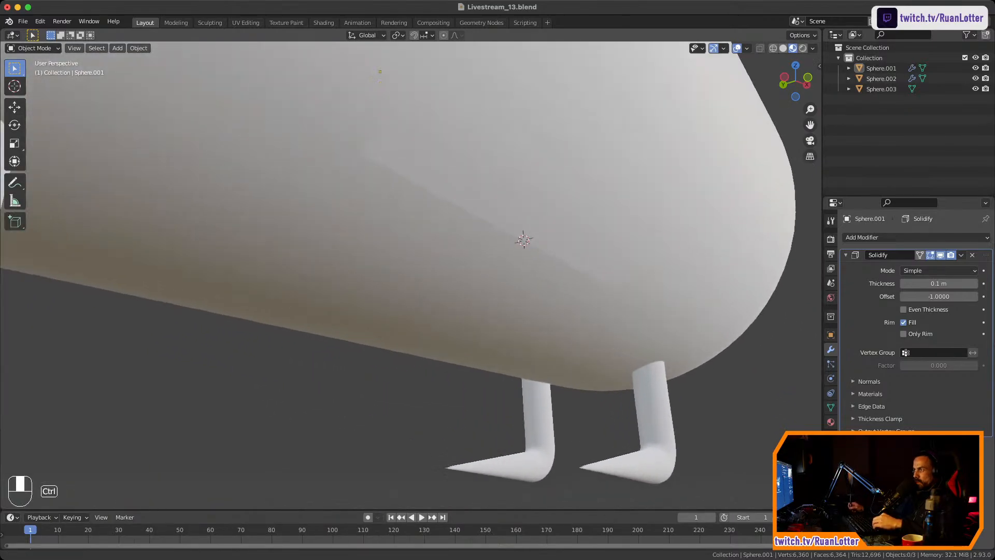
middle_drag(559, 207, 518, 280)
Show the Face Orientation overlay and check the normals of the capsule, hatch and legs from all around
click(539, 210)
click(746, 49)
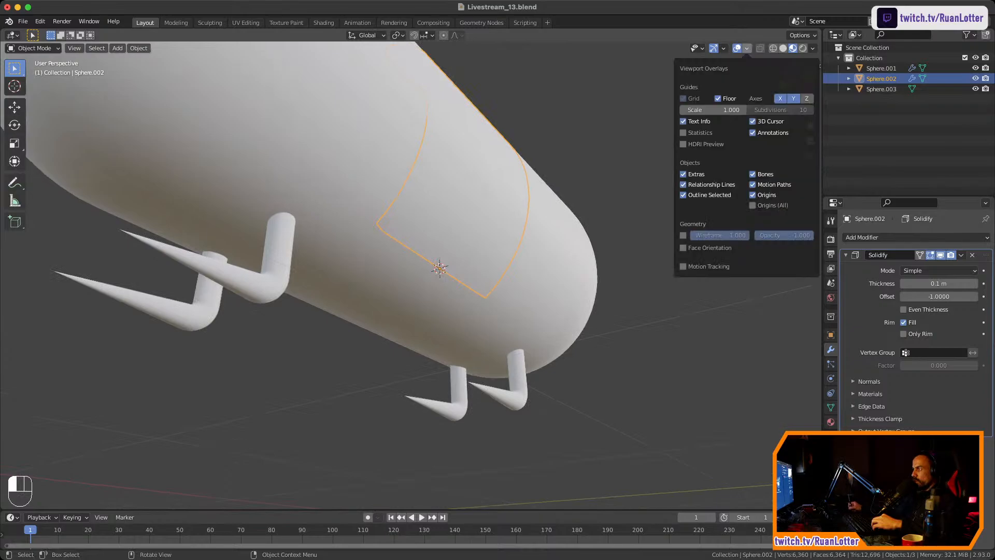
click(683, 248)
click(647, 290)
middle_drag(648, 290, 668, 371)
shift+middle_drag(668, 311, 500, 430)
middle_drag(331, 505, 573, 461)
scroll(411, 275, down, 6)
middle_drag(486, 346, 295, 352)
shift+middle_drag(320, 304, 347, 331)
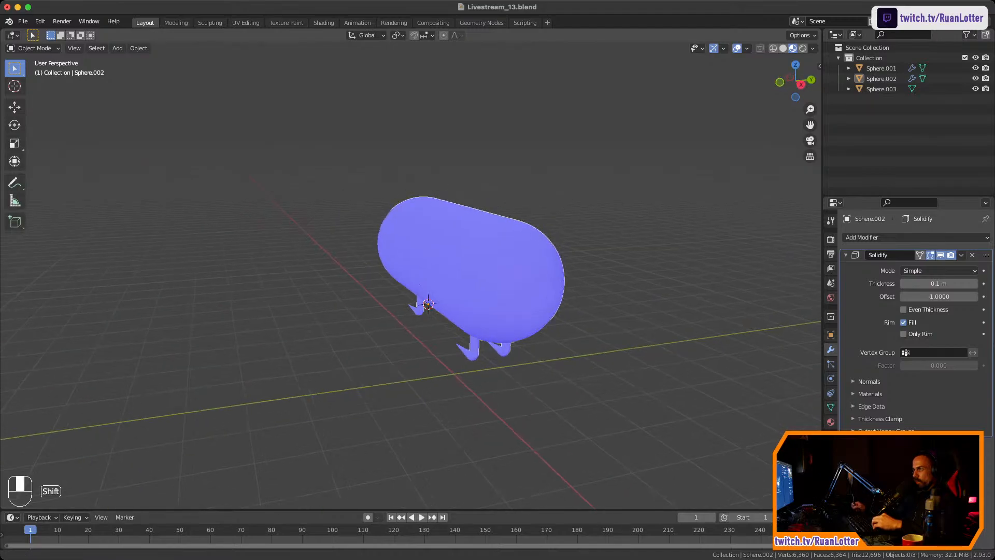
shift+middle_drag(469, 277, 366, 313)
middle_drag(365, 314, 259, 199)
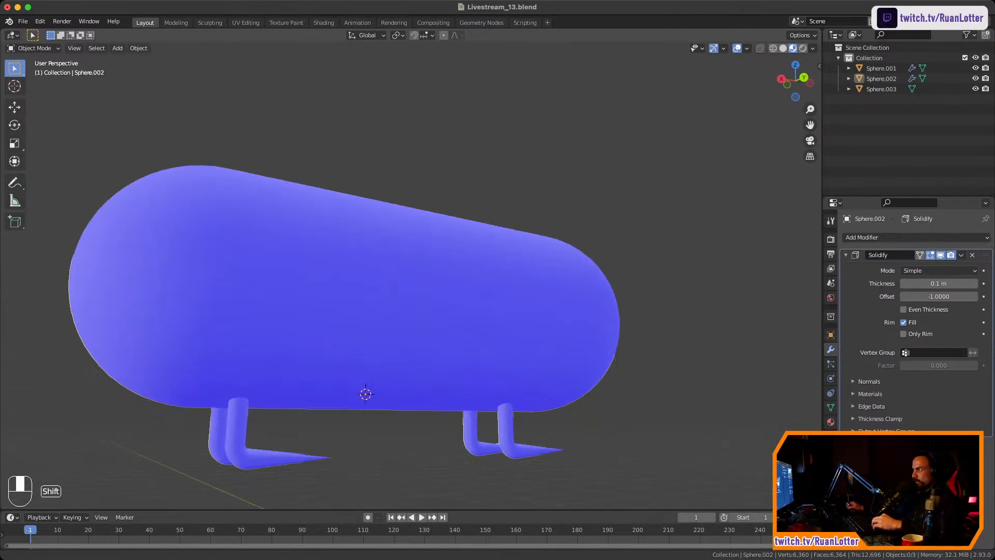
shift+middle_drag(364, 393, 374, 344)
Return the viewport to solid shading and turn off the Face Orientation overlay
key(z)
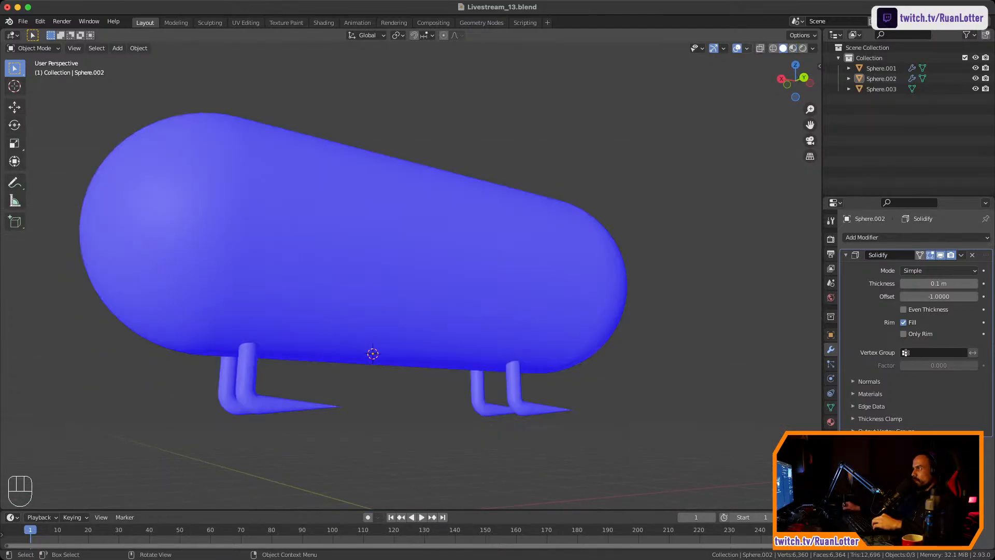
click(737, 48)
click(737, 48)
click(747, 48)
click(710, 236)
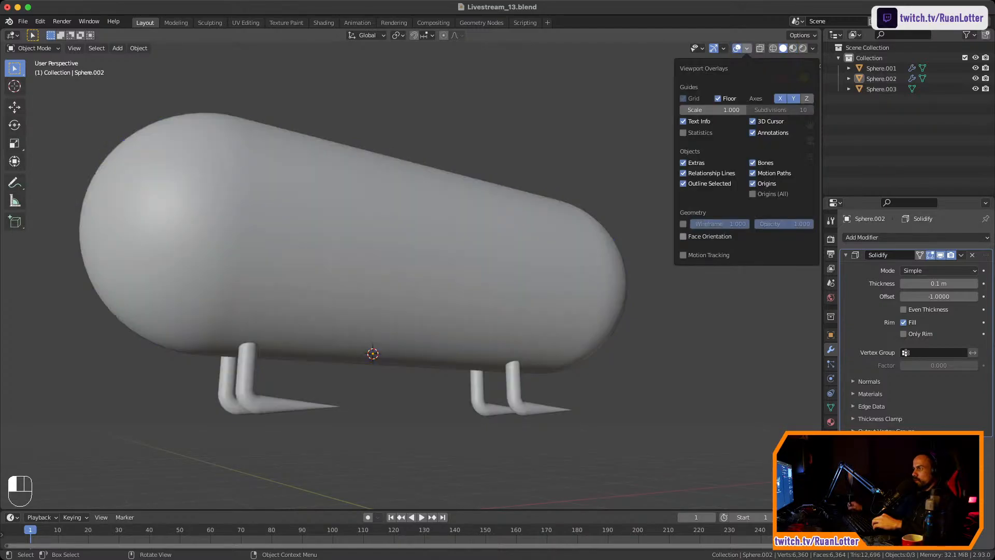
Select the closed hatch on the capsule's side
middle_drag(415, 233, 510, 248)
click(414, 248)
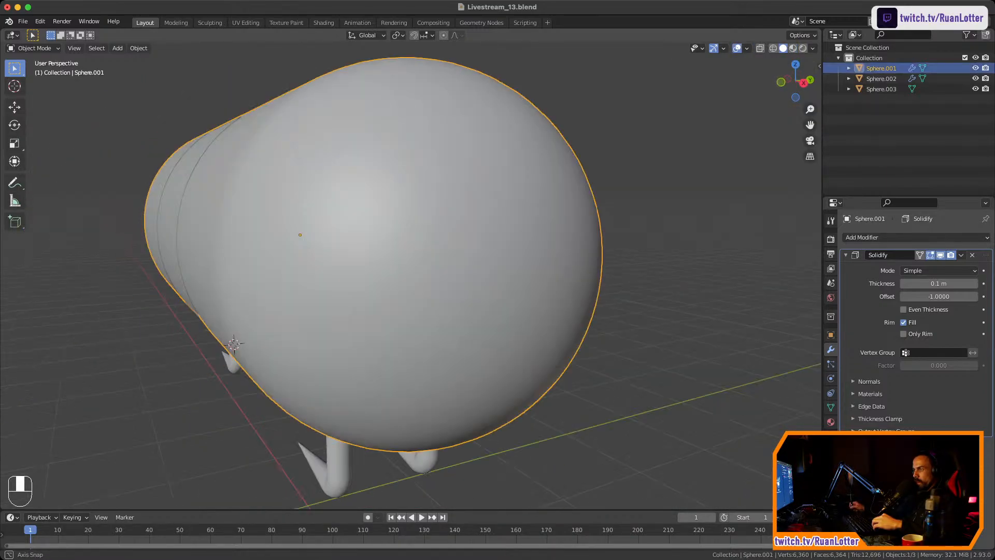
middle_drag(331, 248, 455, 202)
click(415, 248)
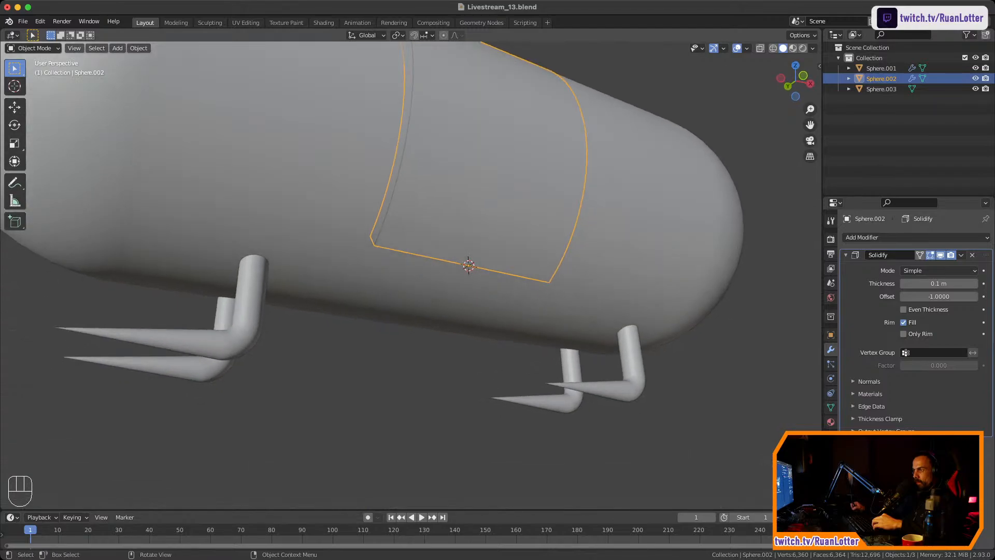
Swing the capsule's curved door panel open by rotating it around its bottom edge about the global X axis
click(440, 373)
shift+middle_drag(441, 373, 281, 245)
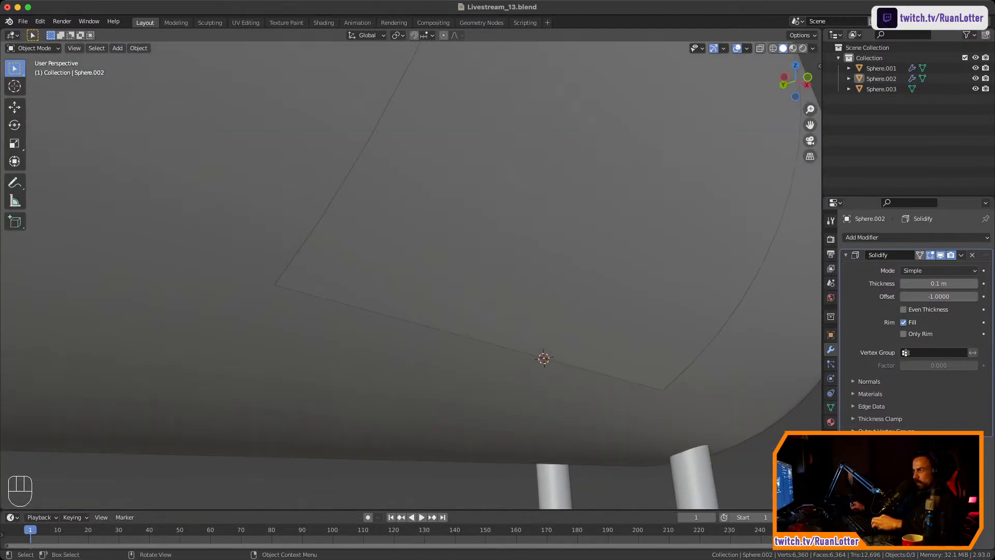
click(518, 228)
ctrl+middle_drag(518, 228, 527, 407)
click(518, 373)
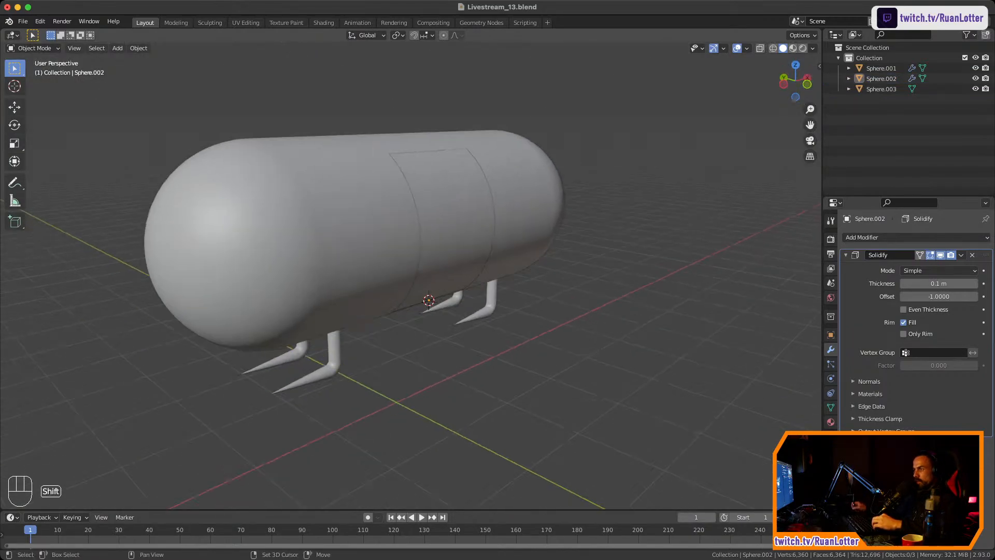
click(466, 233)
ctrl+middle_drag(466, 233, 467, 285)
key(r)
key(x)
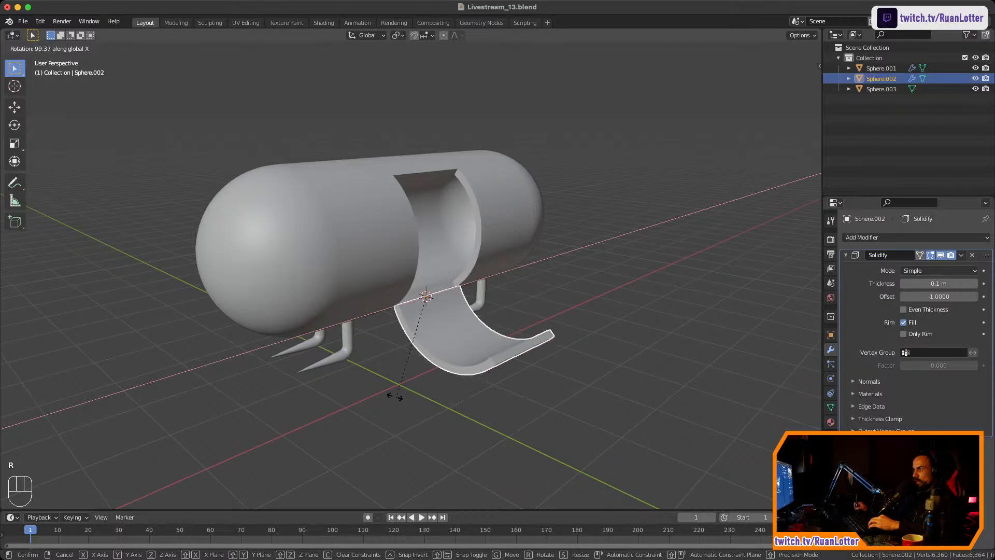
click(356, 361)
Rotate the open door panel by -22.4° about the global X axis
middle_drag(356, 362, 457, 272)
key(r)
key(x)
click(697, 254)
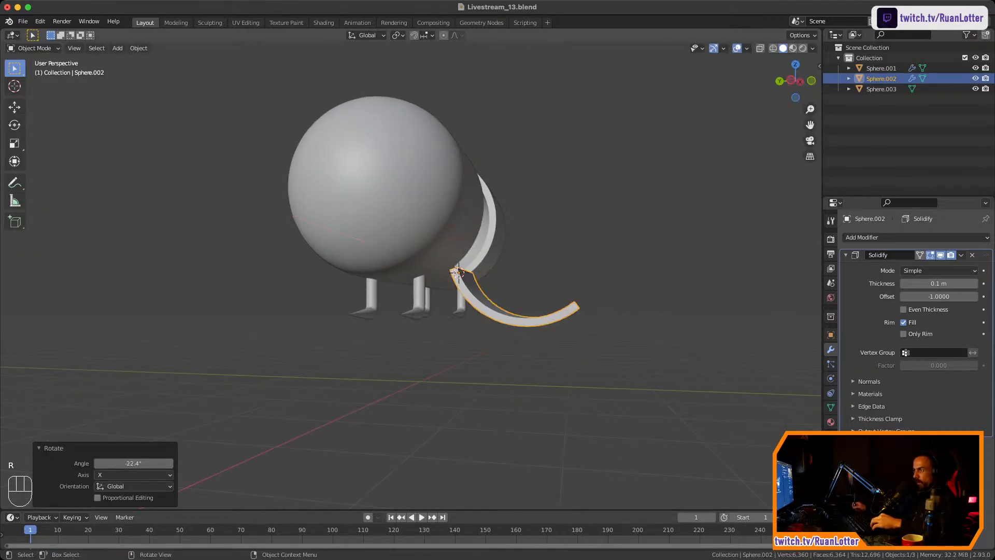
middle_drag(698, 254, 816, 259)
Join the capsule hull and the landing legs into one object, with the legs as the active object
key(alt+a)
click(483, 298)
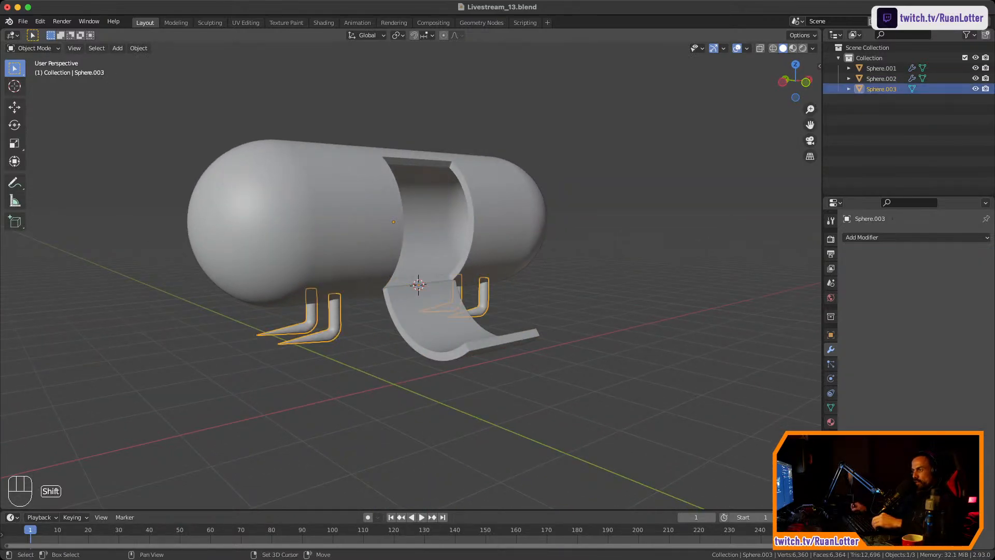
shift+click(493, 249)
click(492, 249)
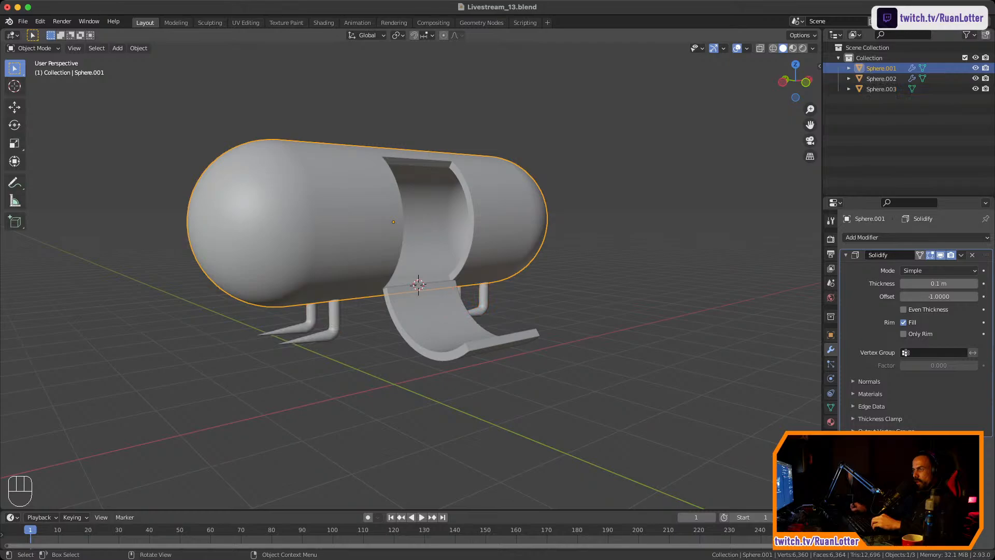
shift+click(321, 319)
right_click(301, 264)
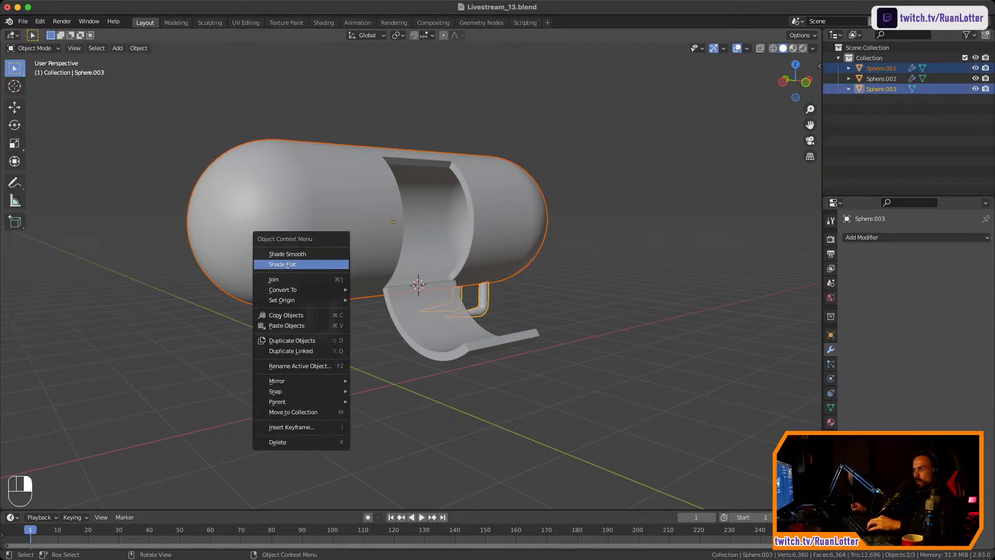
click(301, 279)
click(362, 394)
Try to close the door panel with a -100° rotation about the global X axis and undo that rotation
click(430, 332)
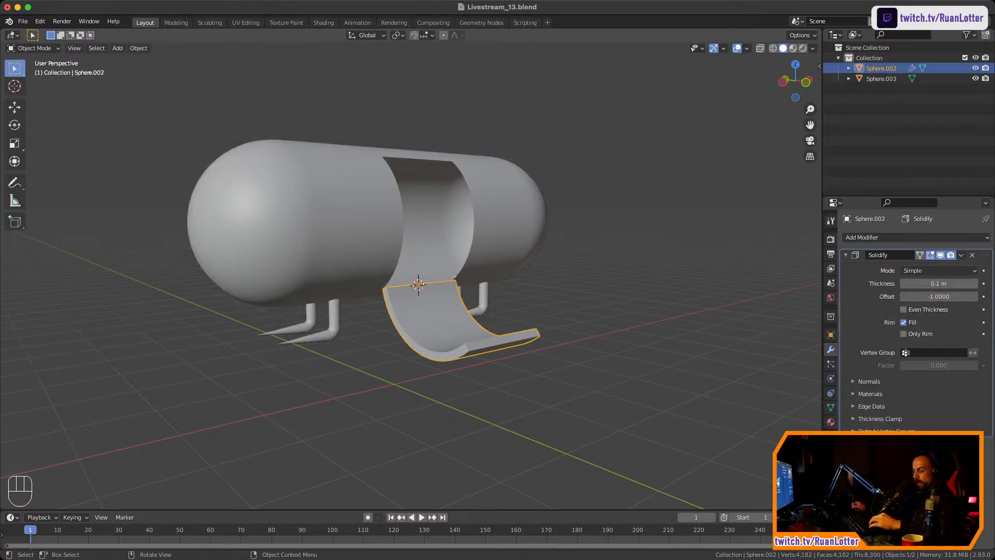
key(r)
key(x)
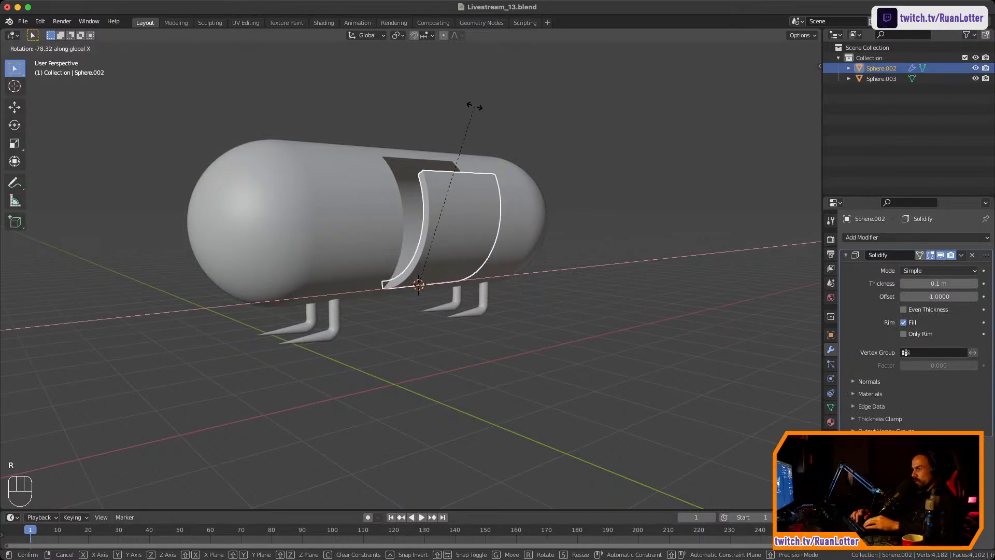
text(-100)
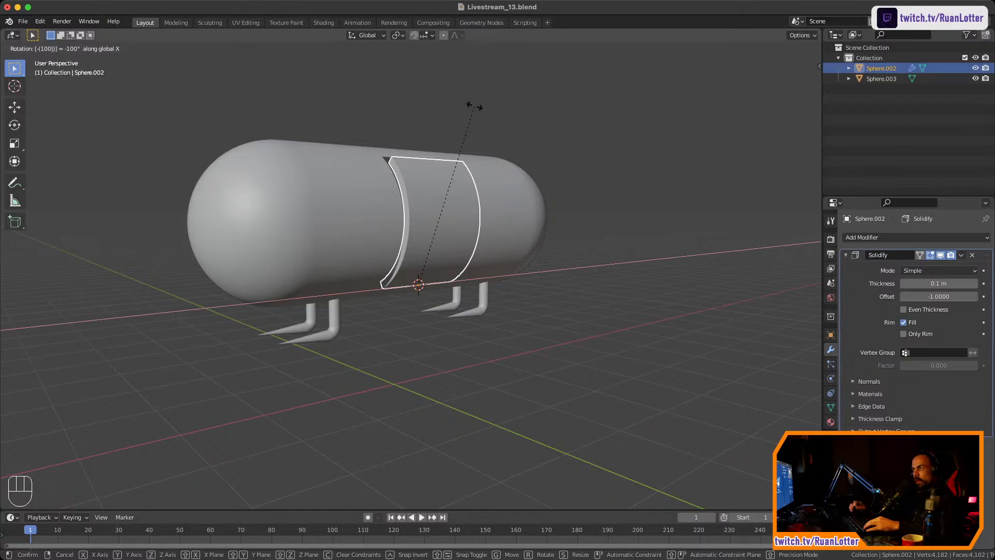
key(Return)
middle_drag(415, 234, 306, 264)
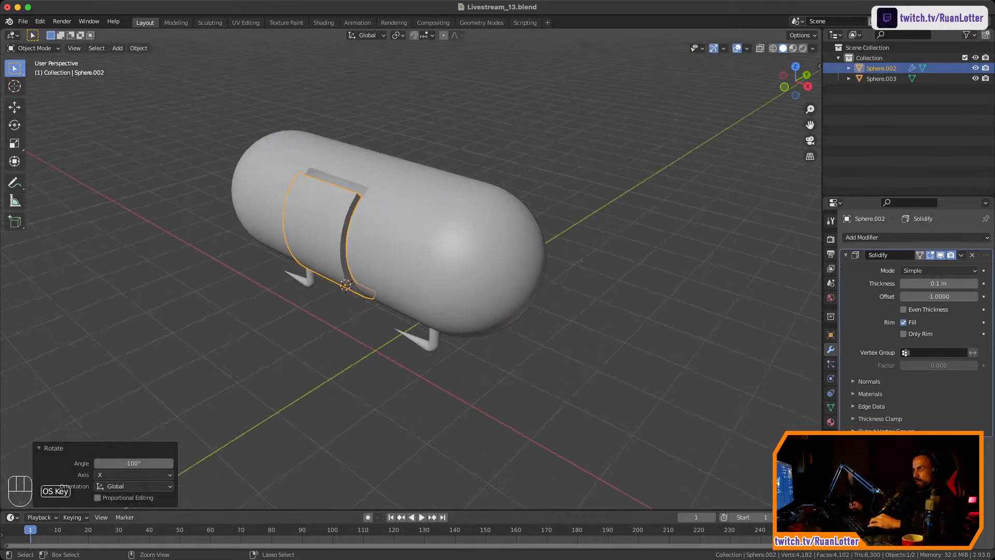
key(super+z)
key(super+z)
key(super+z)
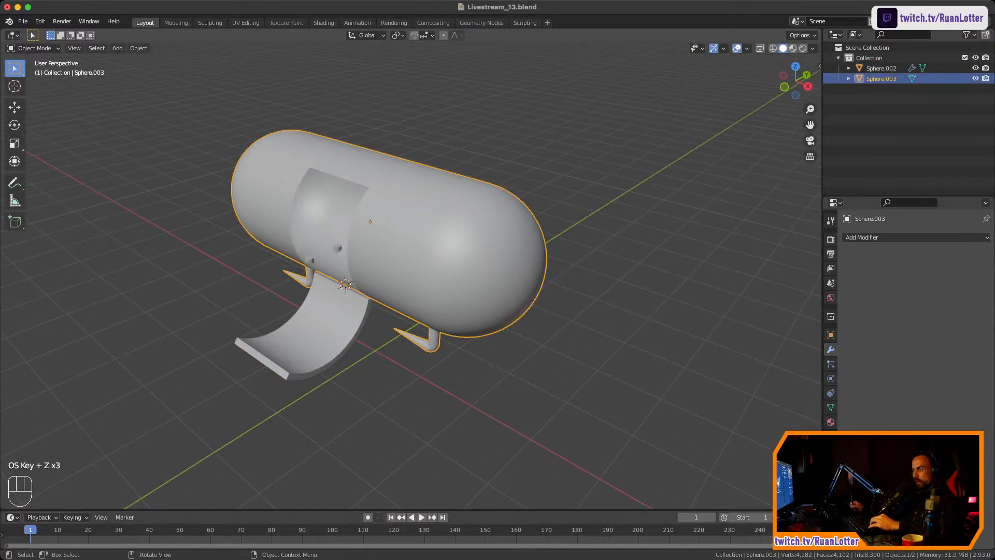
Close the door panel by setting its Y rotation to -90°, and deselect it
click(324, 327)
key(n)
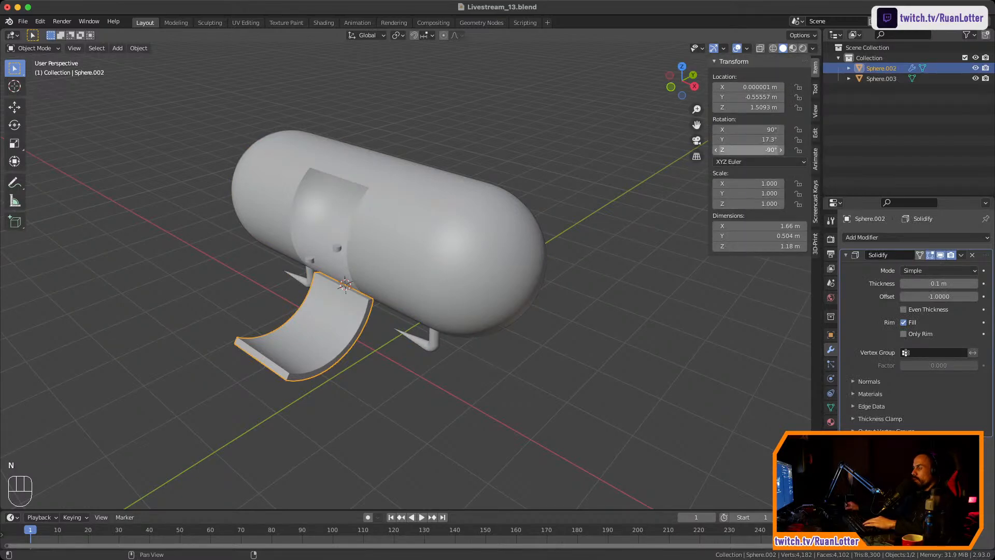
drag(751, 140, 700, 140)
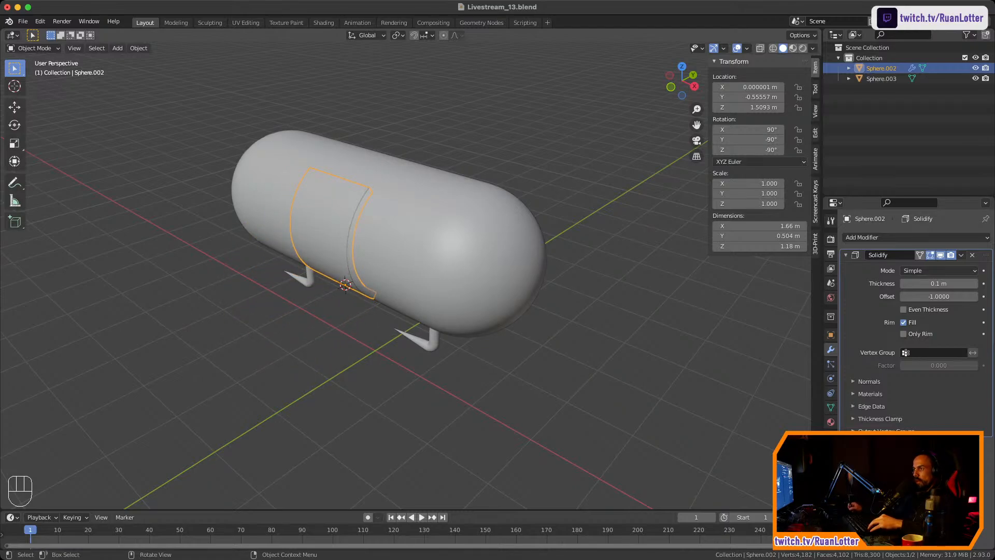
key(alt+a)
middle_drag(394, 291, 516, 223)
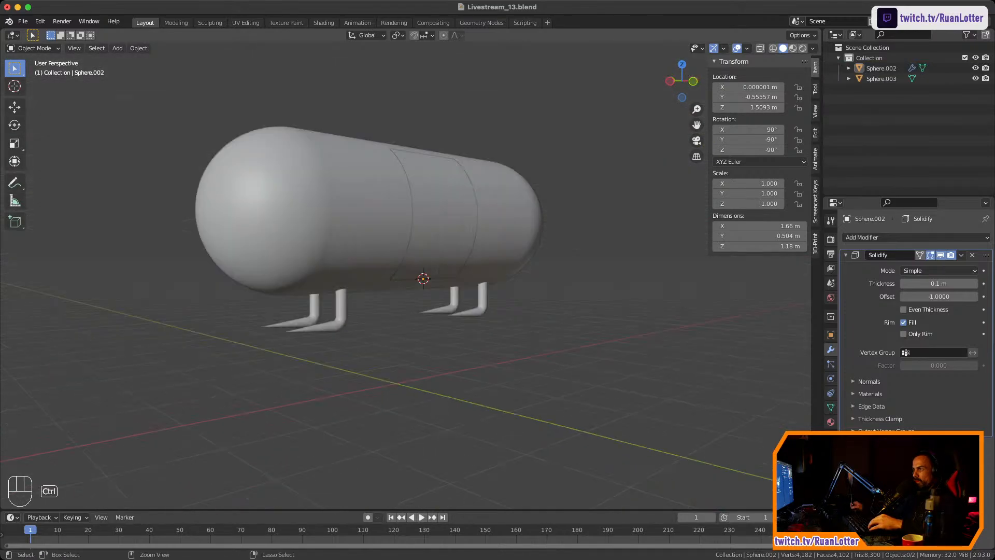
Enter Edit Mode on the joined hull and legs, with vertex selection and the bottom orthographic view
key(ctrl+z)
ctrl+middle_drag(423, 279, 513, 93)
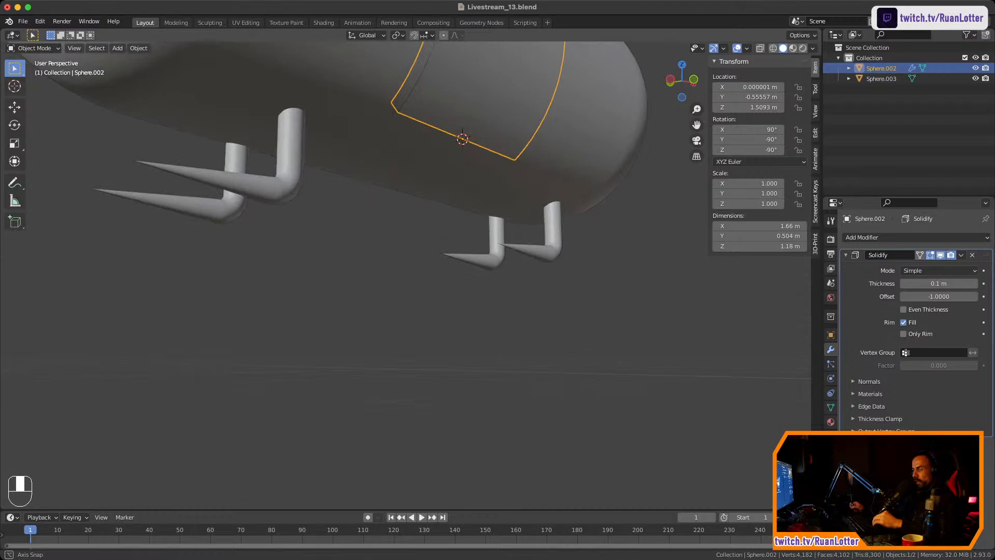
middle_drag(404, 259, 513, 241)
key(Tab)
key(Tab)
click(363, 145)
key(Tab)
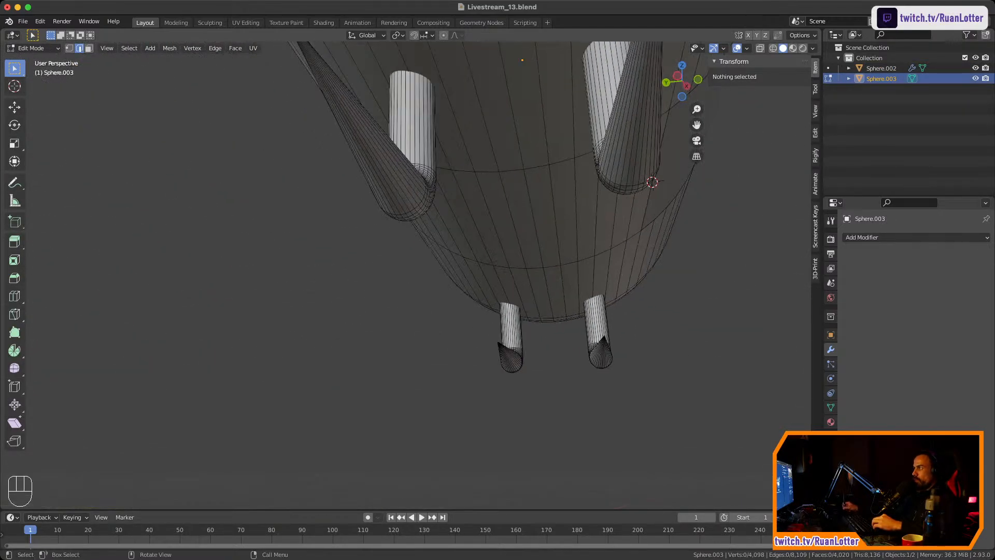
click(687, 85)
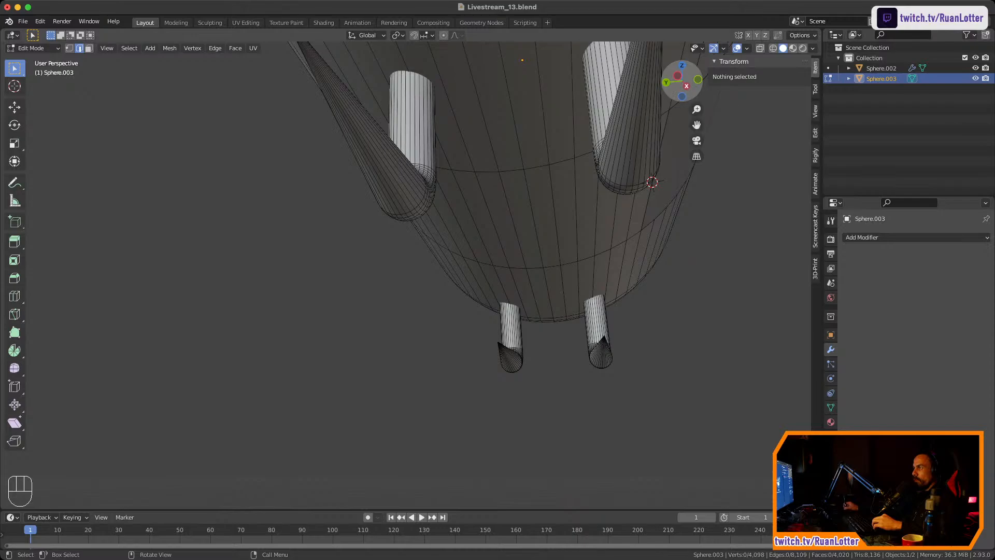
click(682, 96)
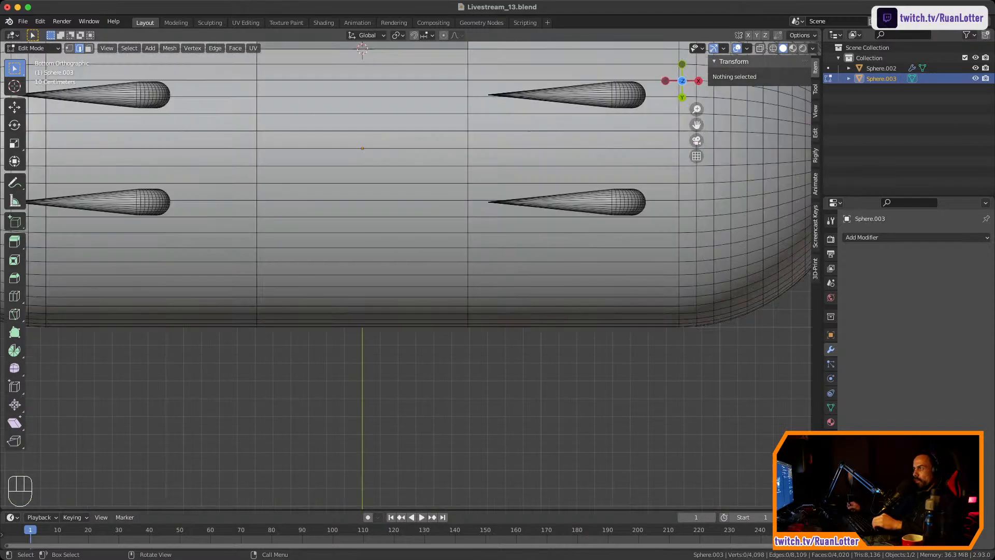
shift+middle_drag(363, 233, 661, 331)
ctrl+middle_drag(661, 332, 661, 305)
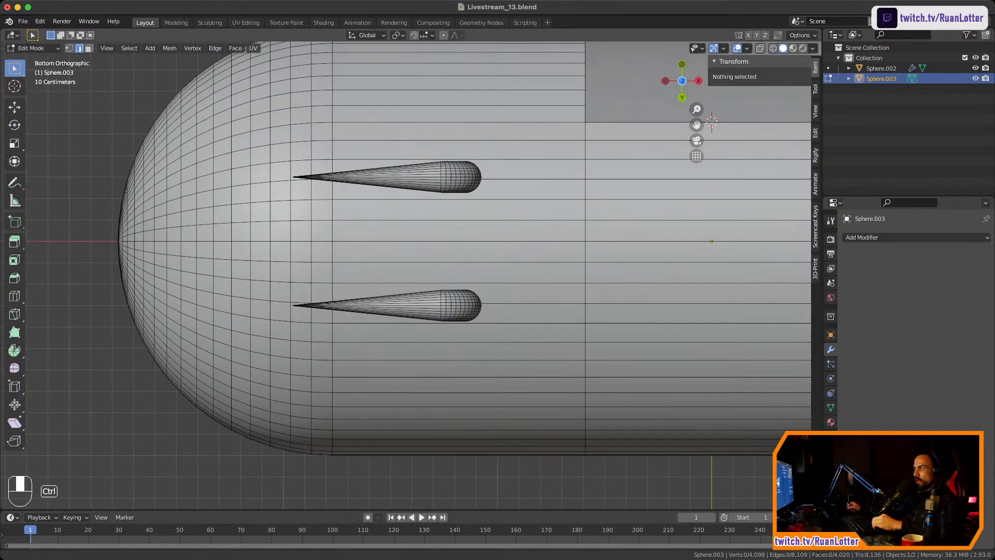
ctrl+middle_drag(451, 306, 420, 306)
key(1)
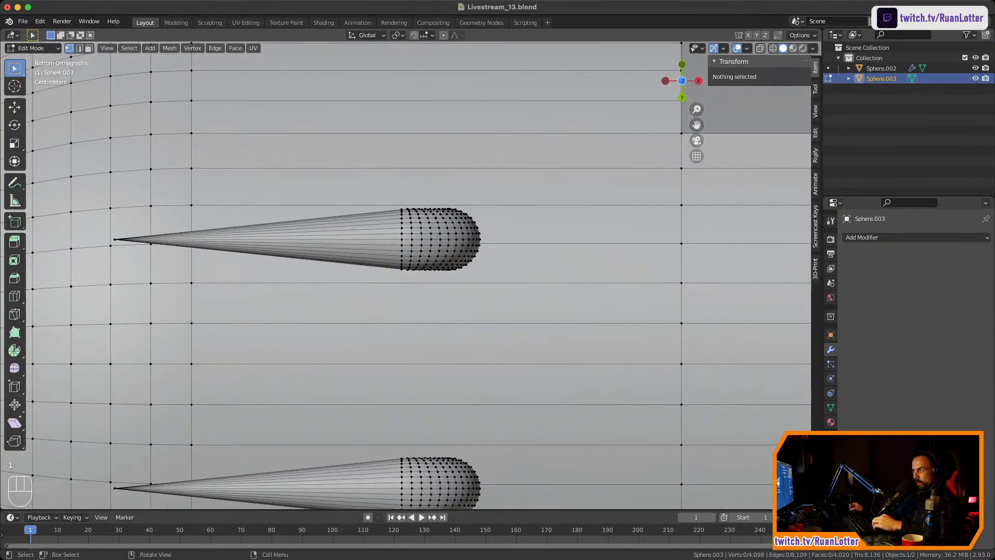
Select the matching central underside vertex, where the foot's taper begins, on both legs at the left end of the hull
click(402, 240)
shift+middle_drag(401, 240, 397, 154)
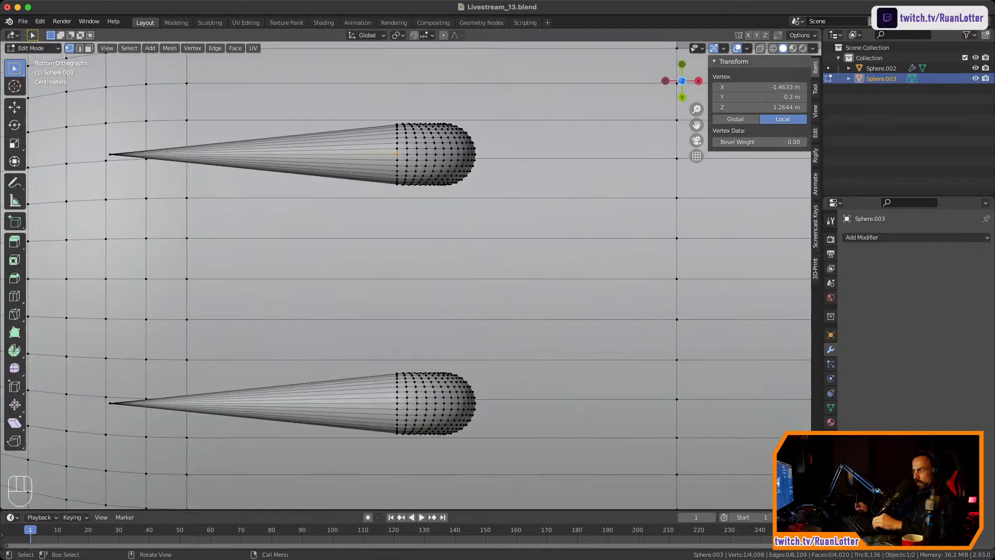
shift+drag(392, 400, 402, 412)
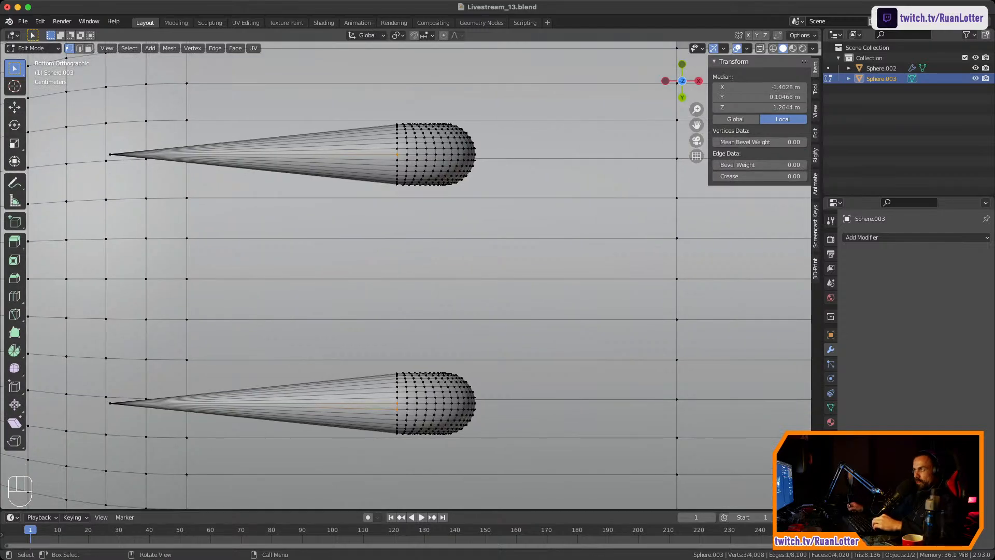
key(ctrl+z)
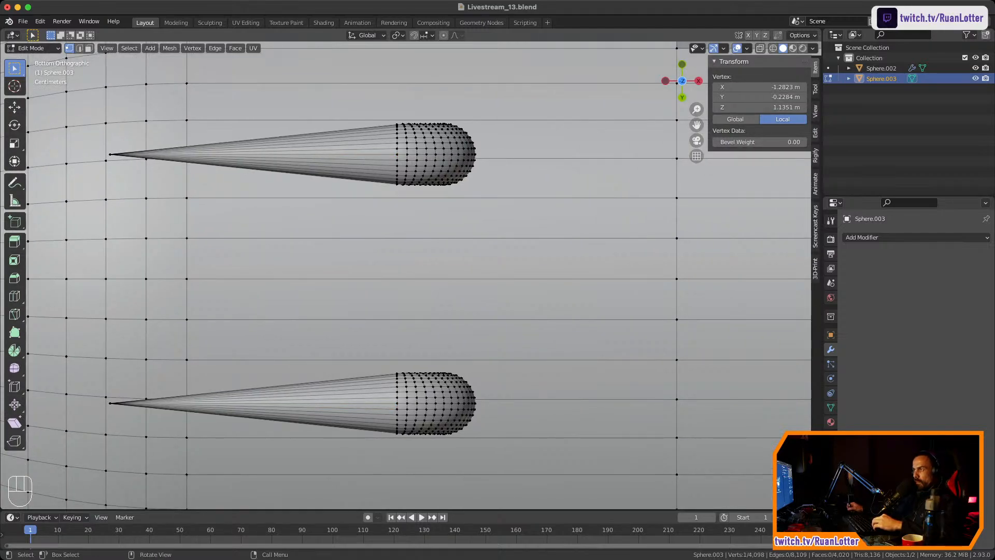
ctrl+middle_drag(403, 412, 444, 378)
shift+middle_drag(444, 379, 383, 462)
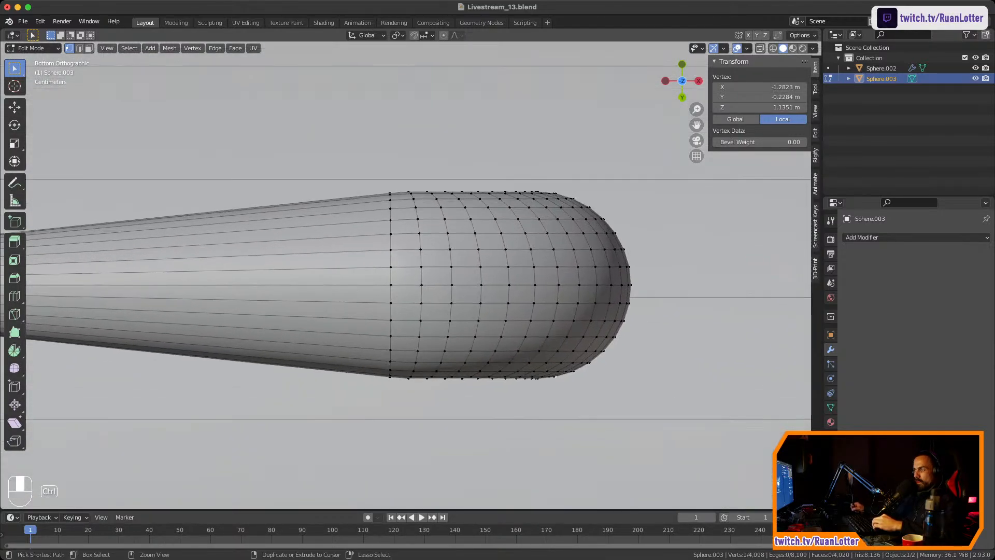
key(ctrl+z)
key(ctrl+z)
ctrl+middle_drag(417, 233, 417, 264)
scroll(407, 275, up, 9)
shift+middle_drag(417, 265, 317, 269)
shift+middle_drag(612, 233, 157, 330)
ctrl+middle_drag(417, 290, 417, 192)
shift+middle_drag(601, 290, 511, 283)
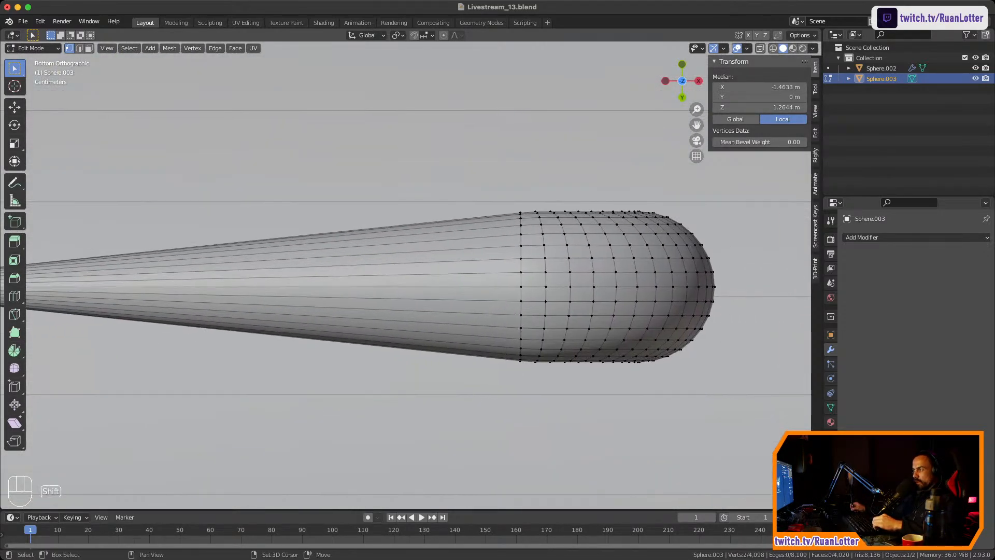
Add the matching central underside vertices of the two legs at the hull's right end to the selection
shift+drag(512, 278, 527, 294)
ctrl+middle_drag(417, 233, 417, 321)
shift+middle_drag(417, 322, 447, 66)
ctrl+middle_drag(417, 290, 417, 259)
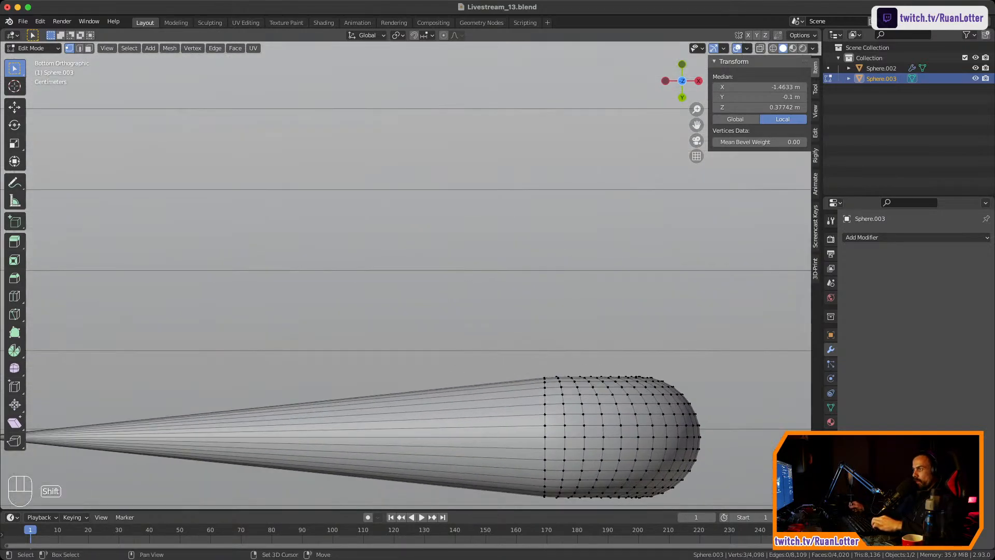
shift+middle_drag(507, 332, 423, 169)
ctrl+middle_drag(417, 290, 418, 228)
shift+middle_drag(506, 275, 438, 373)
shift+click(439, 275)
ctrl+middle_drag(438, 275, 439, 332)
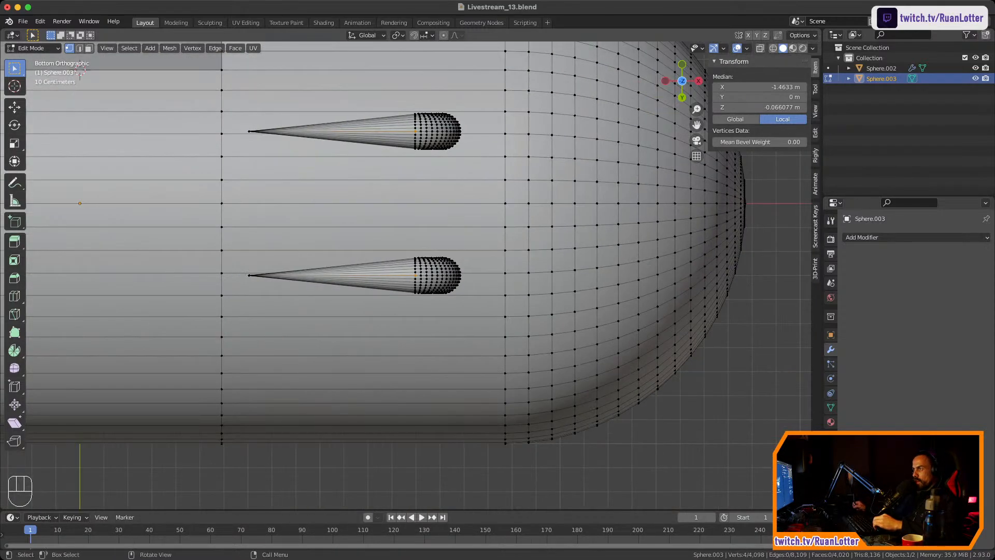
shift+middle_drag(363, 249, 592, 298)
ctrl+middle_drag(439, 275, 485, 259)
ctrl+middle_drag(406, 275, 406, 298)
shift+middle_drag(406, 275, 440, 275)
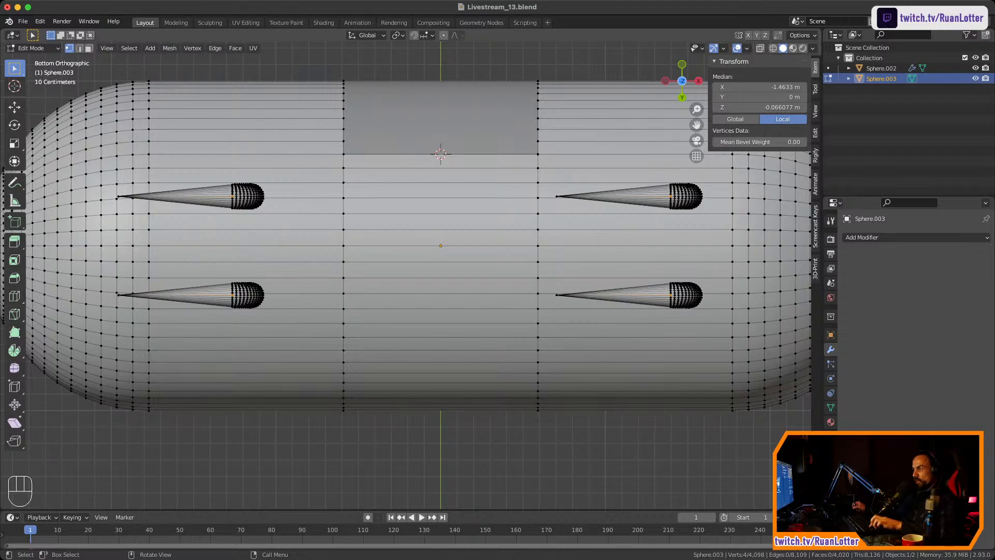
Snap the 3D cursor to the selected foot vertices and return to Object Mode
key(shift+s)
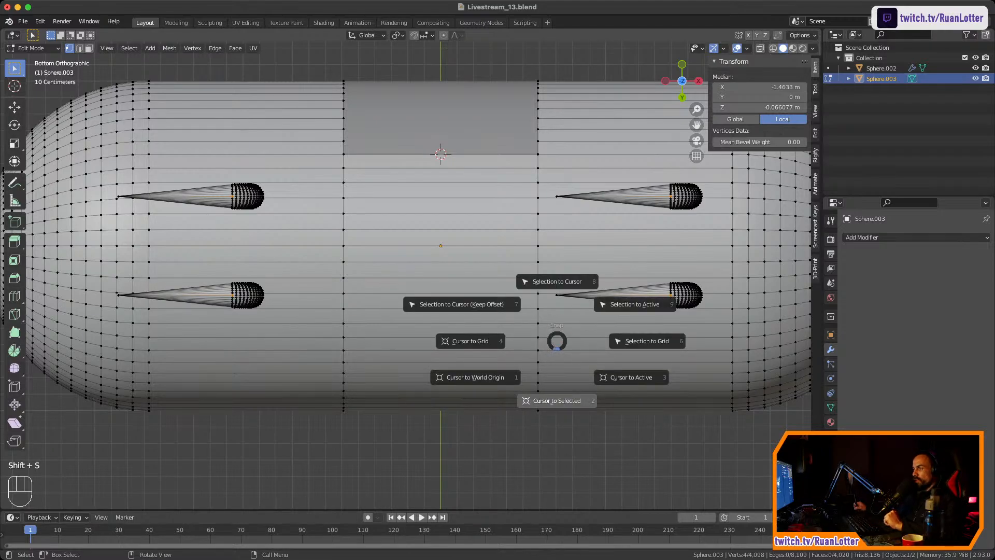
click(556, 400)
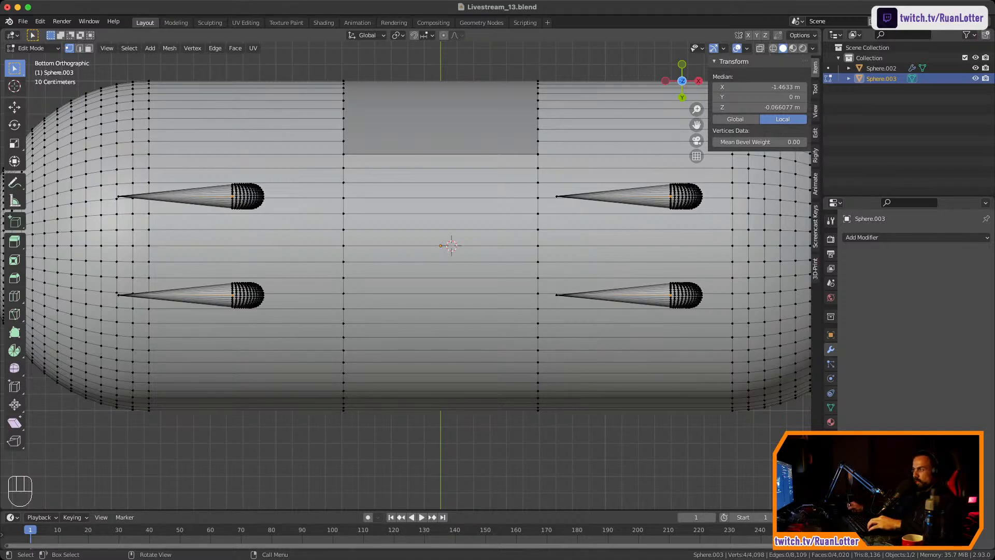
key(Tab)
Set the origin of the joined hull and legs to the 3D cursor at foot level
middle_drag(467, 259, 497, 373)
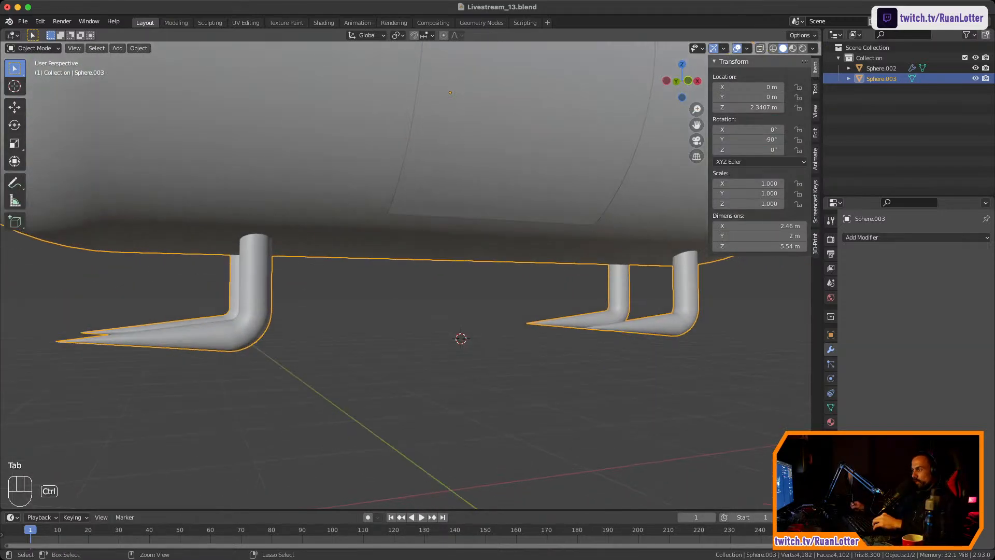
scroll(417, 134, down, 3)
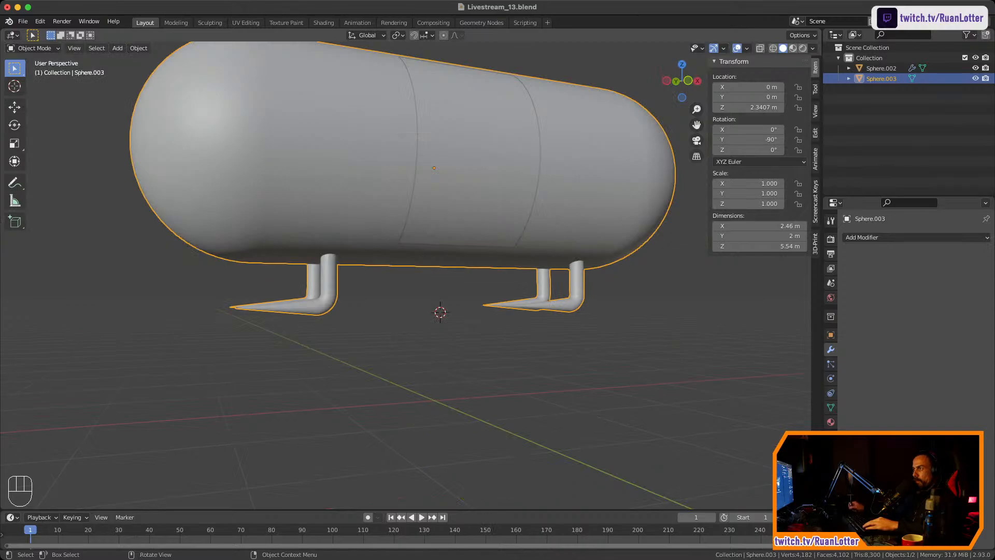
click(487, 194)
click(573, 195)
right_click(573, 194)
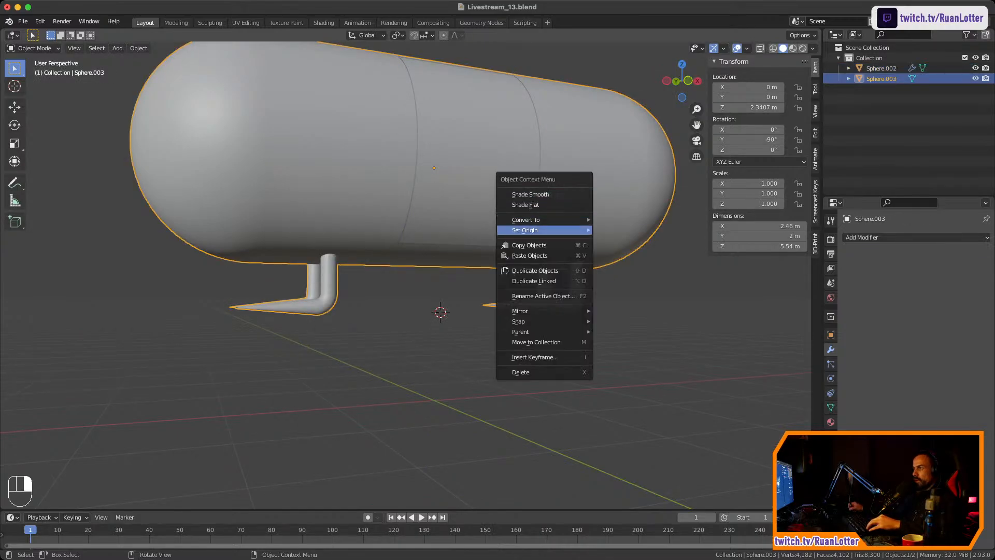
mouse_move(544, 230)
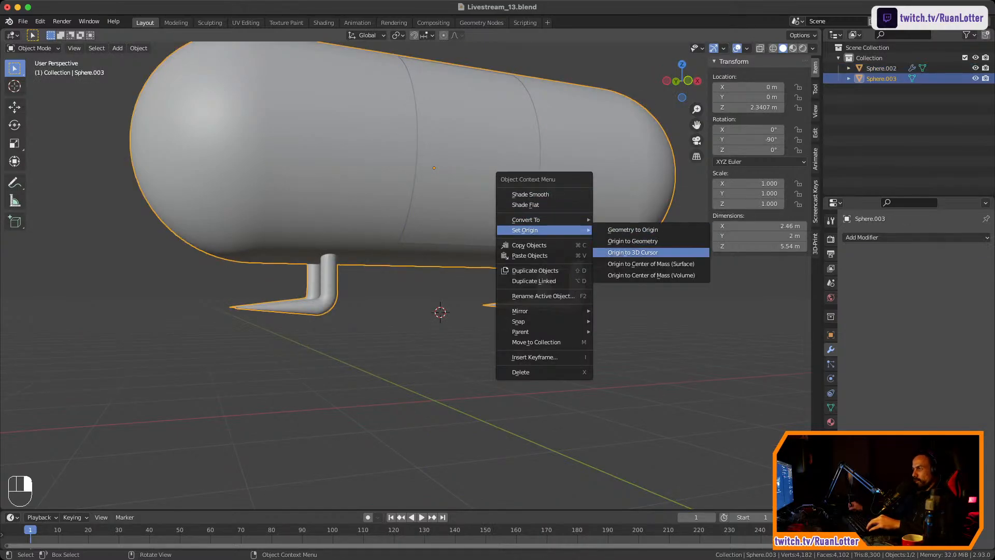
click(633, 252)
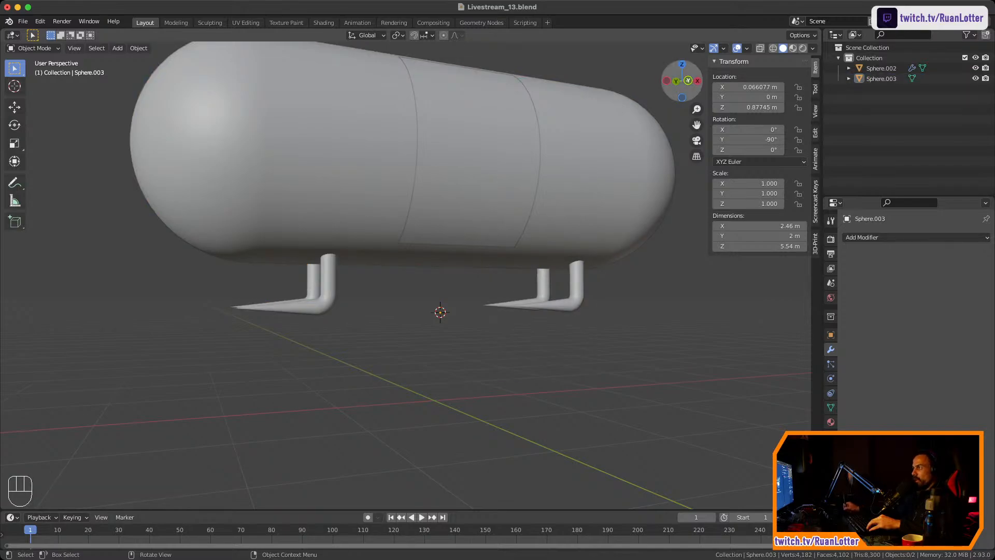
Try moving the hull and the door separately in the front orthographic view
click(688, 81)
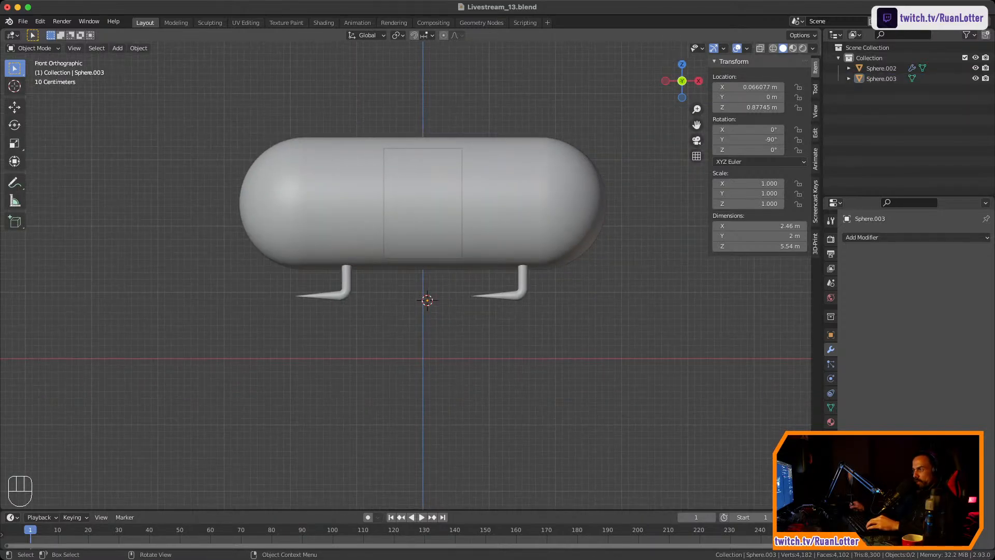
click(518, 207)
key(g)
key(Escape)
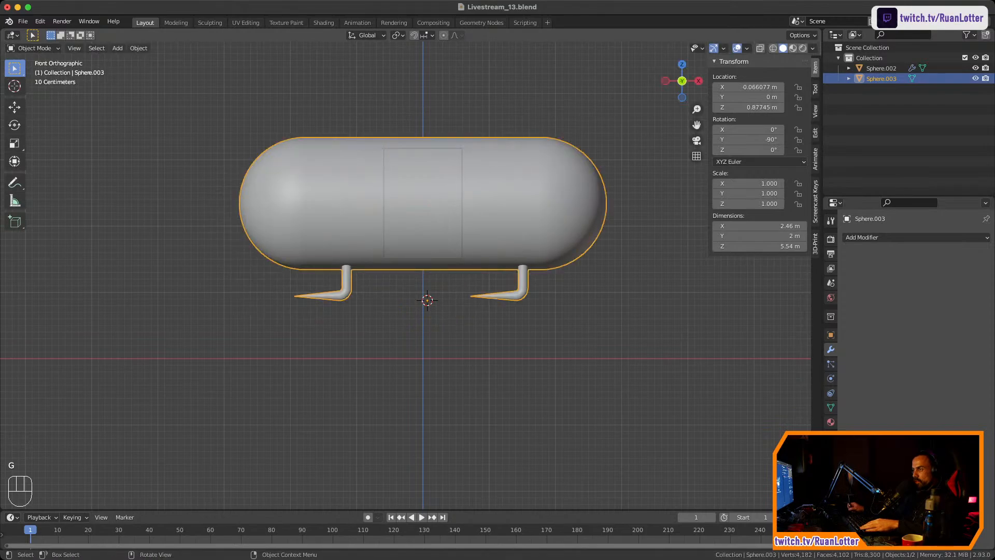
click(423, 202)
key(g)
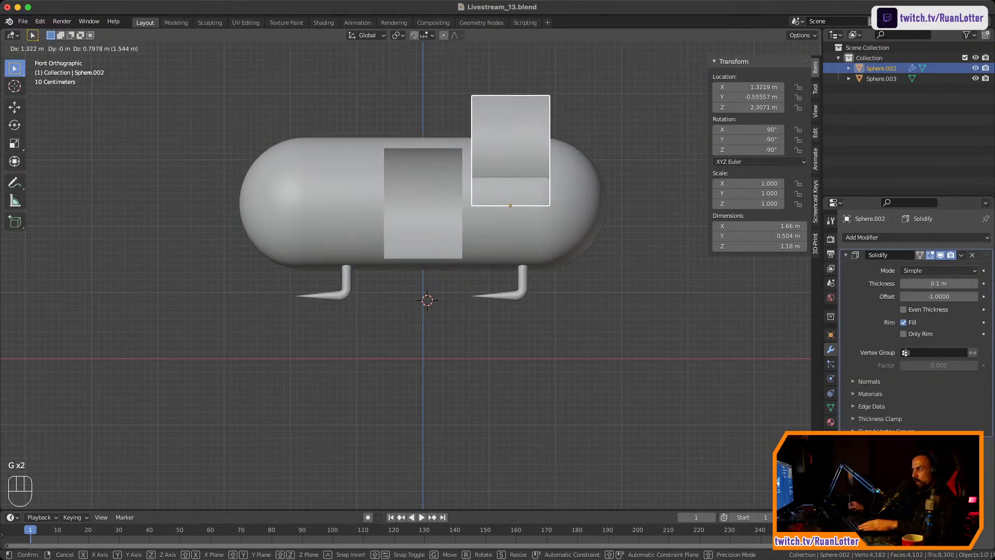
key(Escape)
Select the door and add the hull as the active object, and parent the door to the hull with the Object option
middle_drag(425, 233, 401, 237)
key(alt+a)
click(466, 233)
shift+middle_drag(466, 234, 438, 277)
shift+click(365, 357)
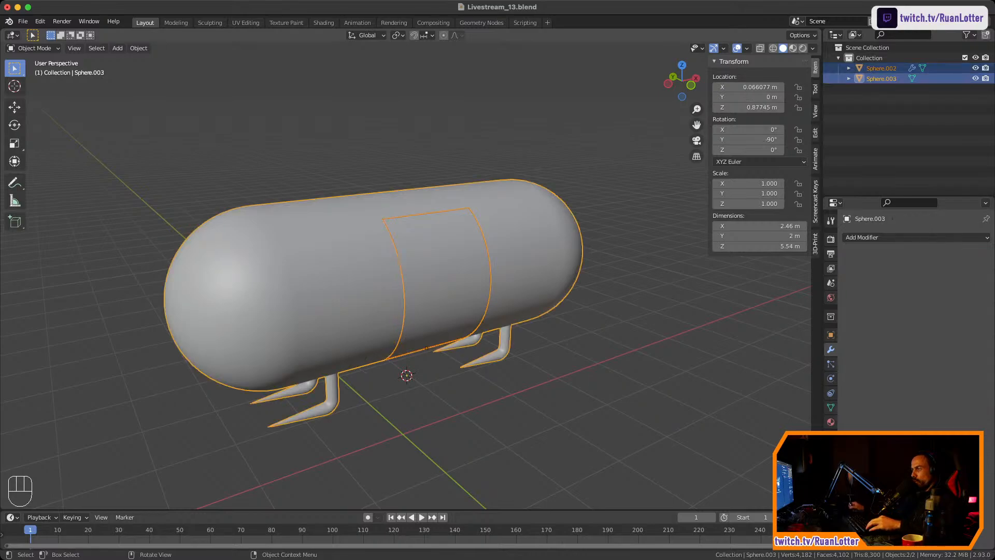
right_click(482, 332)
mouse_move(487, 333)
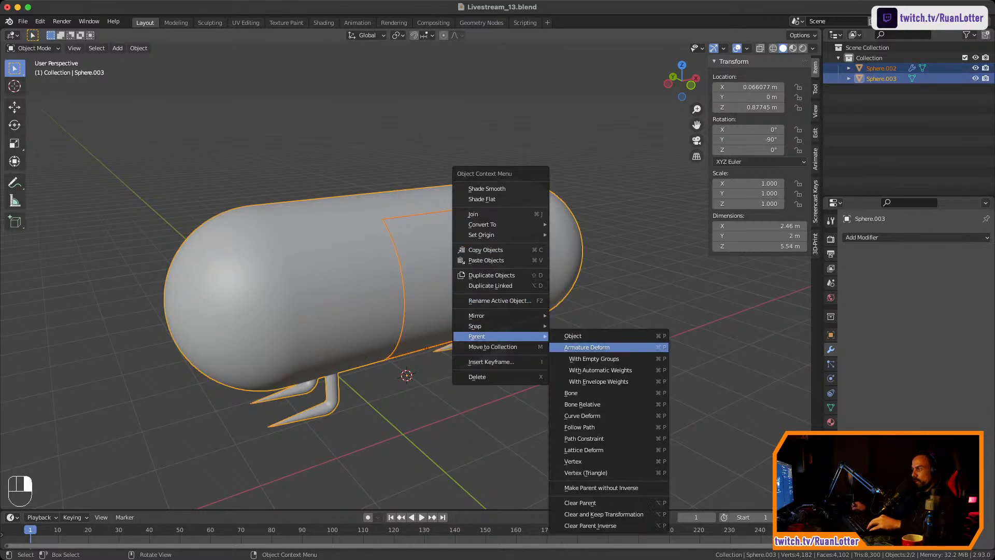
click(581, 334)
Test the parenting by trial-rotating the door alone and the whole hull, keeping neither rotation
click(466, 259)
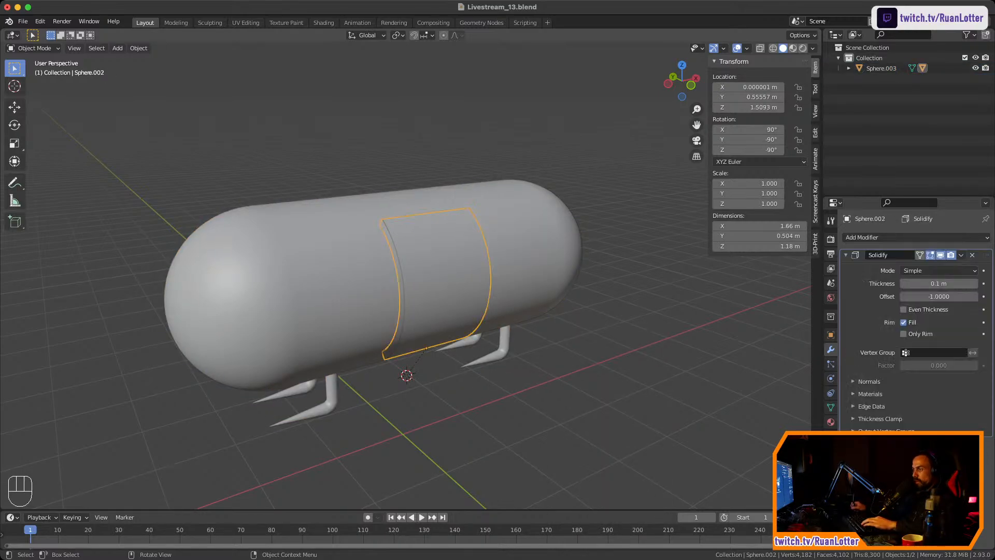
key(r)
key(Escape)
click(541, 302)
key(r)
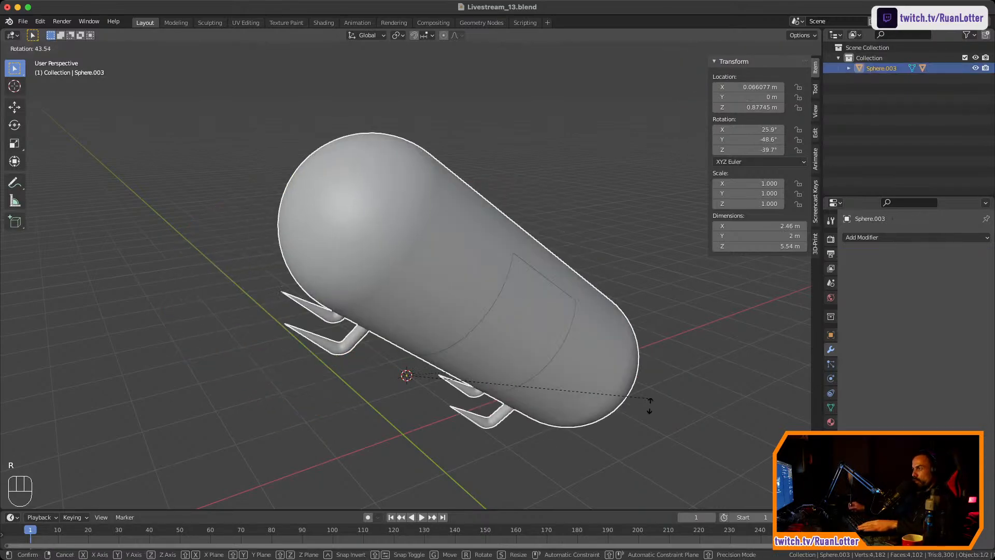
key(Escape)
ctrl+middle_drag(541, 302, 547, 327)
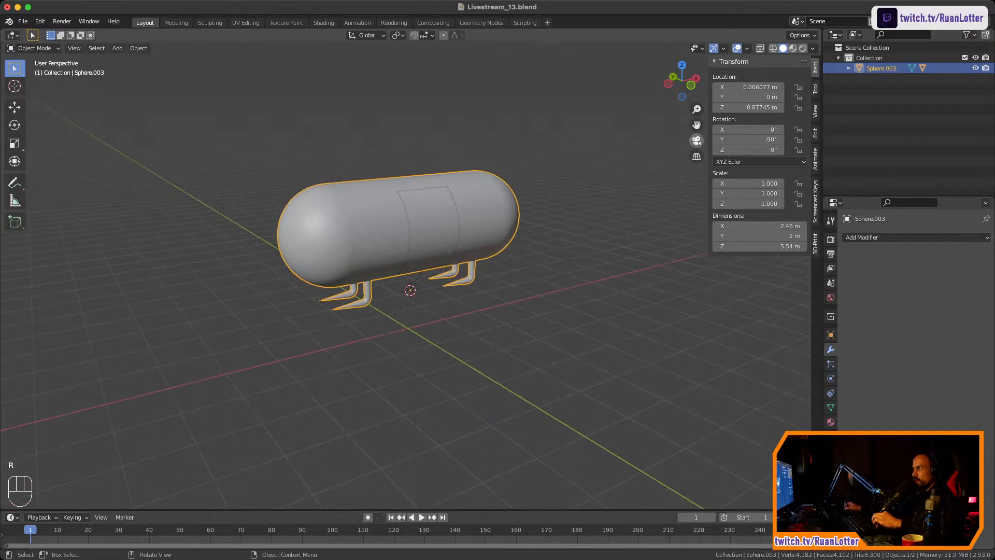
Try lowering the pod 0.9 m along Z towards the ground line in the front view
click(691, 85)
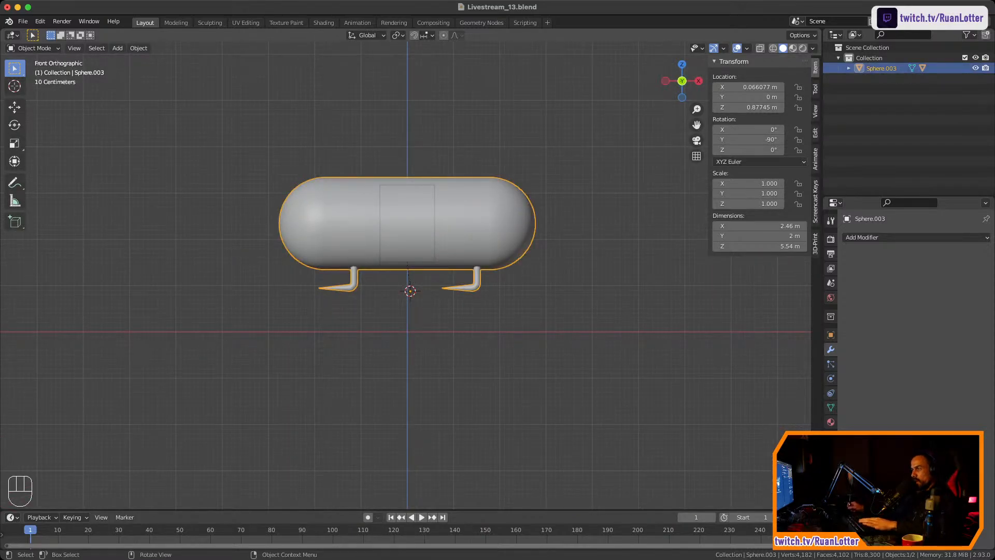
key(r)
key(Escape)
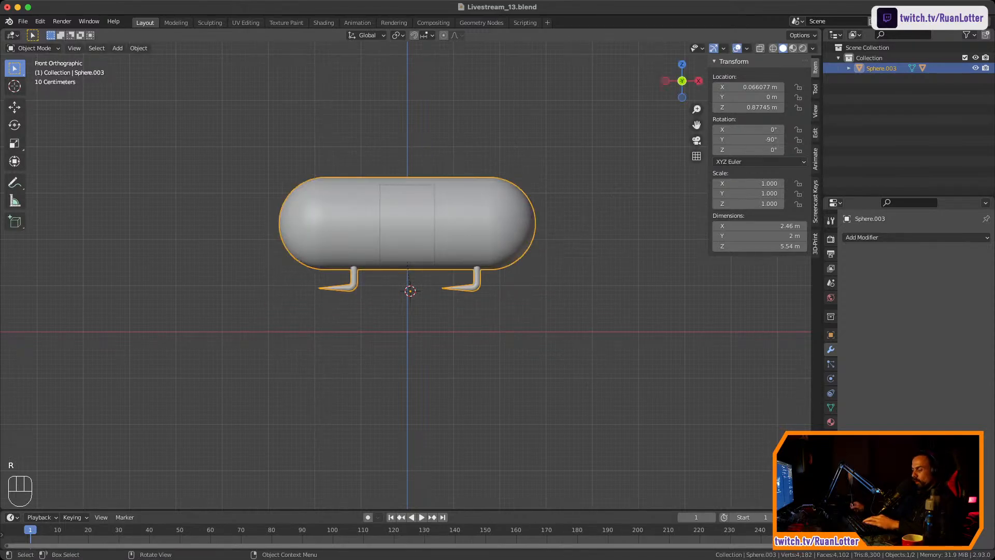
key(g)
key(z)
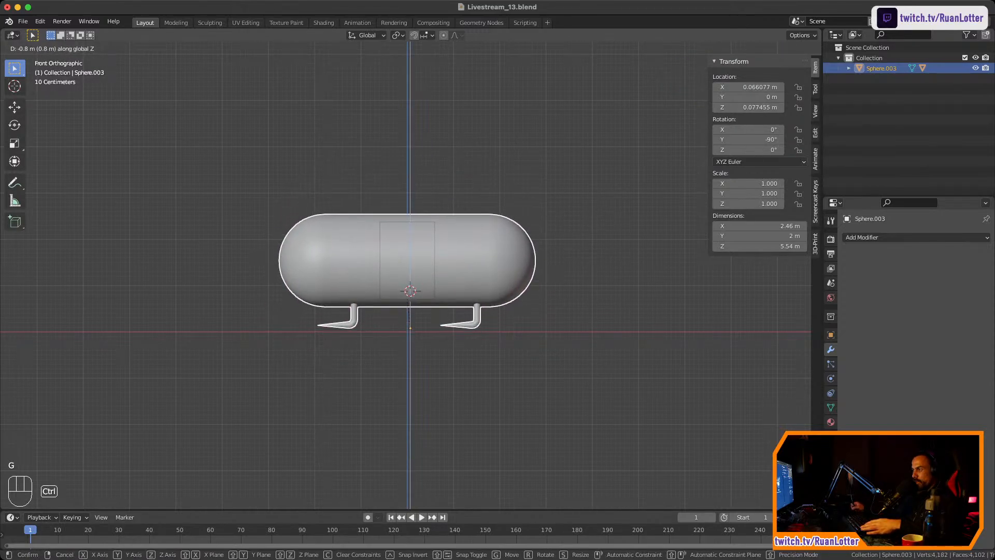
key(Return)
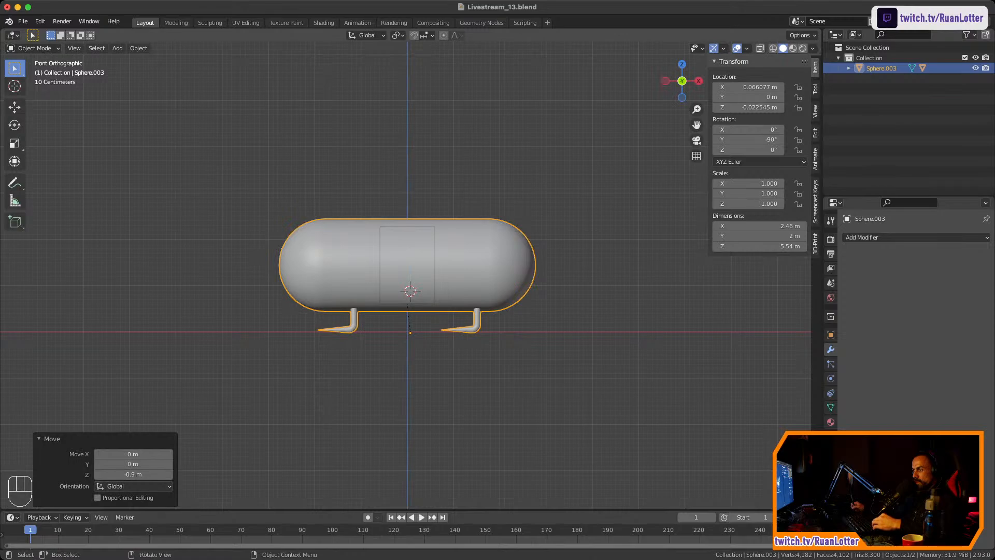
middle_drag(415, 290, 464, 218)
shift+middle_drag(464, 218, 471, 124)
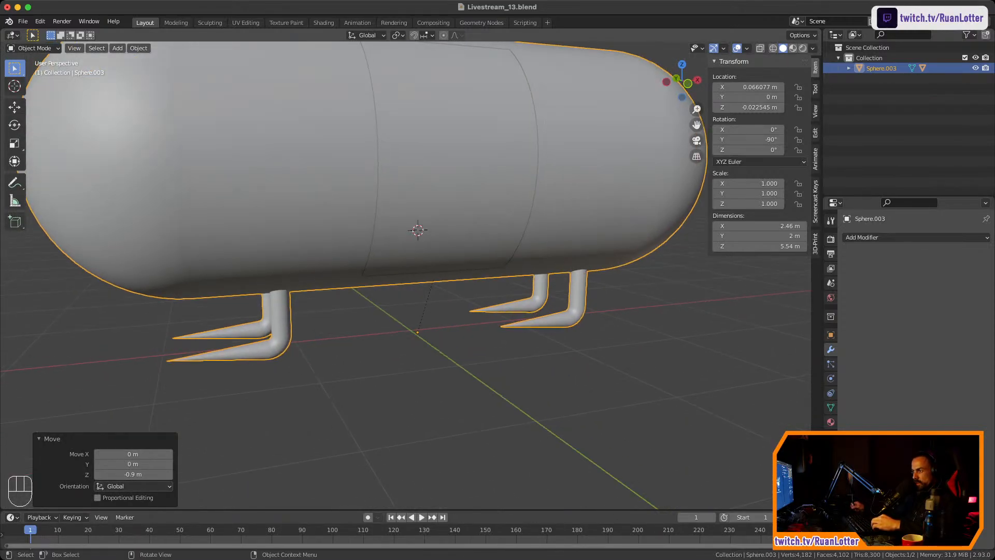
key(super+z)
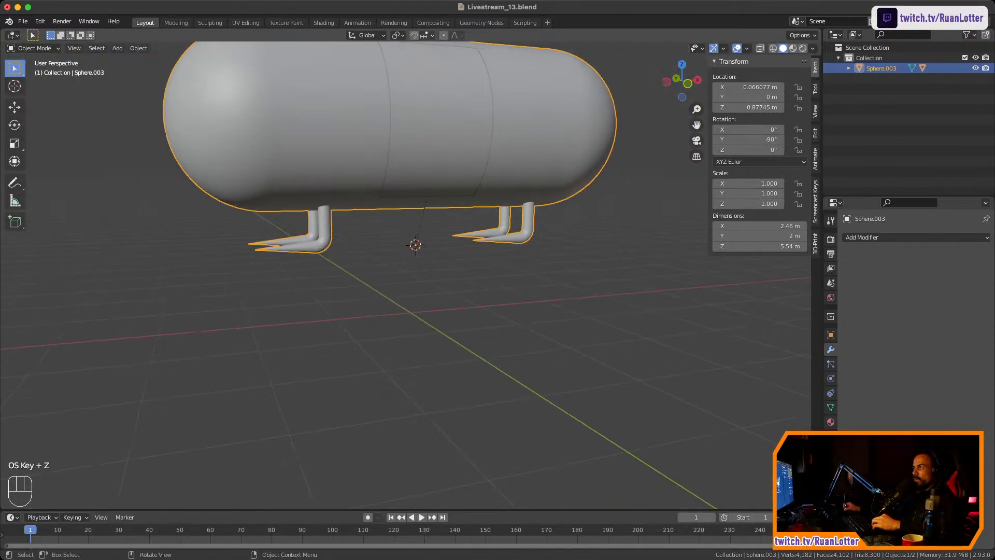
Try moving the pod along Z with Absolute Grid Snap, and undo the move
click(428, 35)
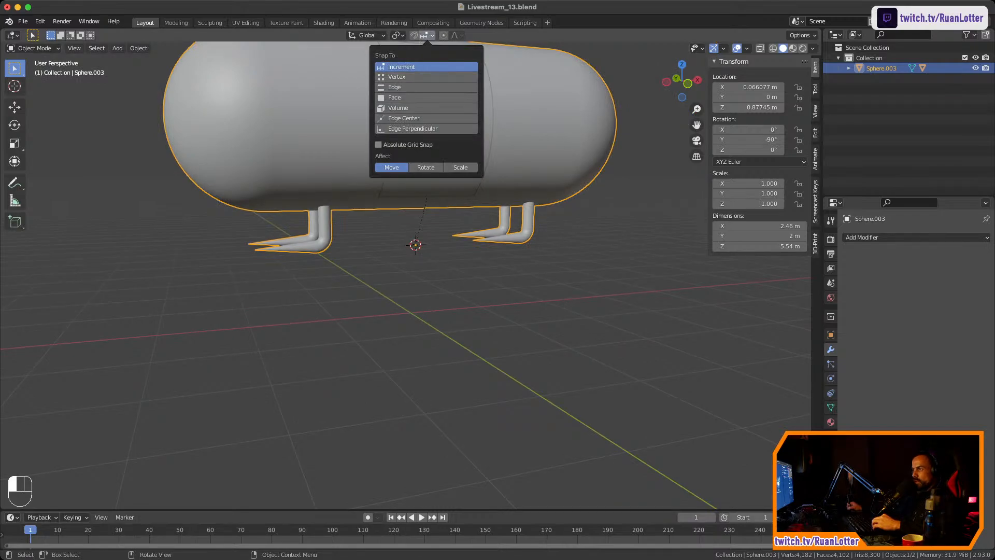
key(g)
key(z)
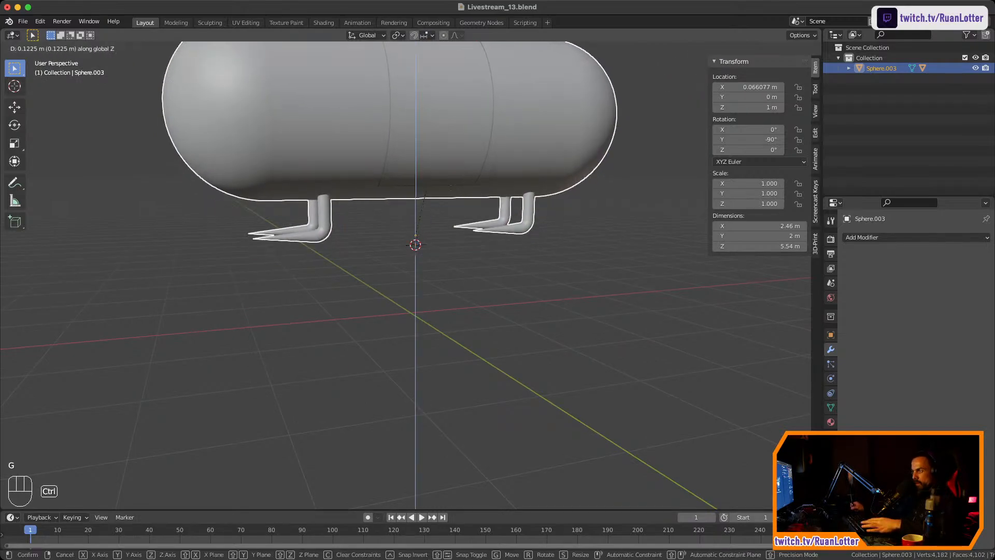
key(Return)
middle_drag(415, 259, 441, 243)
ctrl+middle_drag(441, 244, 440, 181)
shift+middle_drag(441, 181, 448, 249)
mouse_move(449, 248)
ctrl+middle_down()
mouse_move(448, 265)
mouse_move(424, 244)
mouse_move(445, 242)
ctrl+middle_up()
key(super+z)
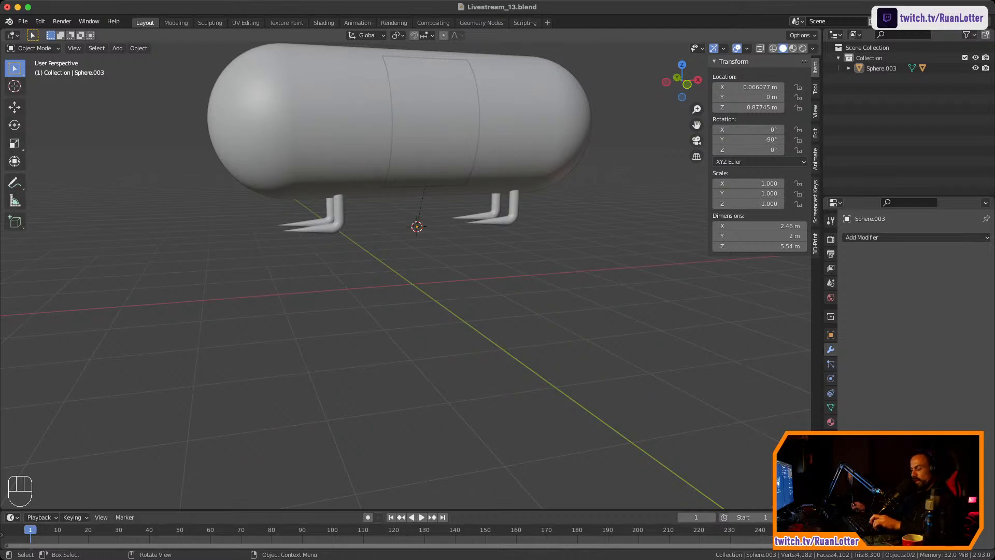
Snap the 3D cursor to the world origin
key(shift)
key(shift+s)
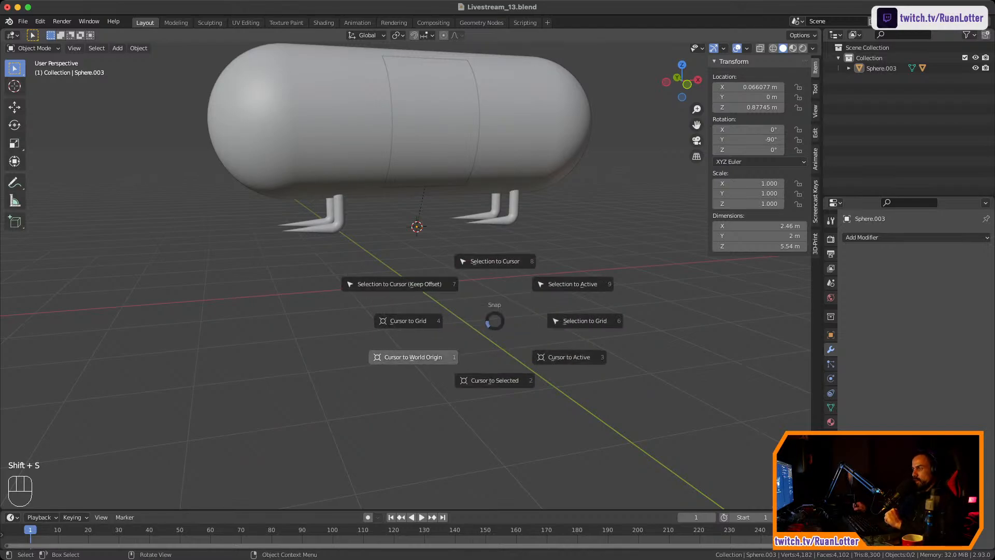
click(413, 357)
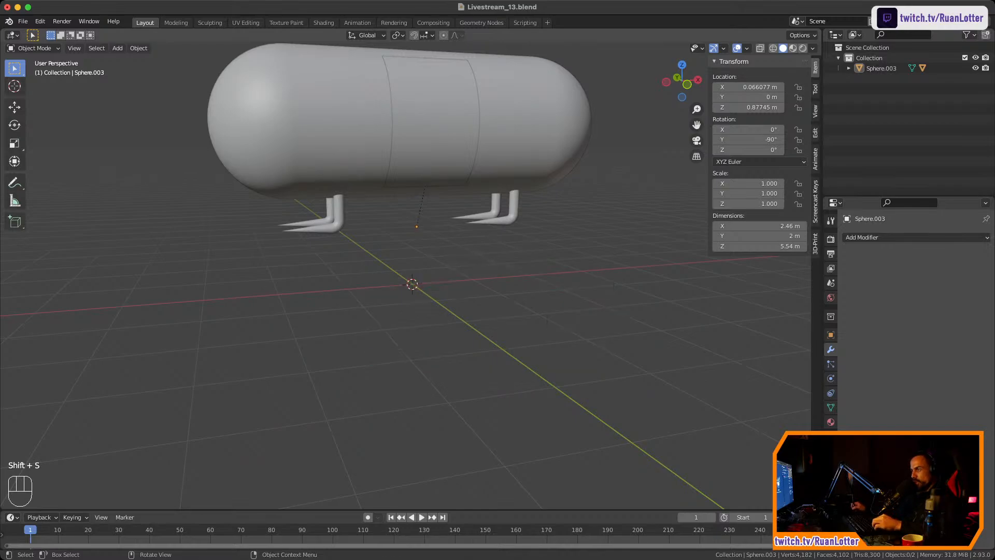
Select the pod, snap it to the 3D cursor at the world origin, and deselect it
middle_drag(413, 357, 469, 394)
click(394, 156)
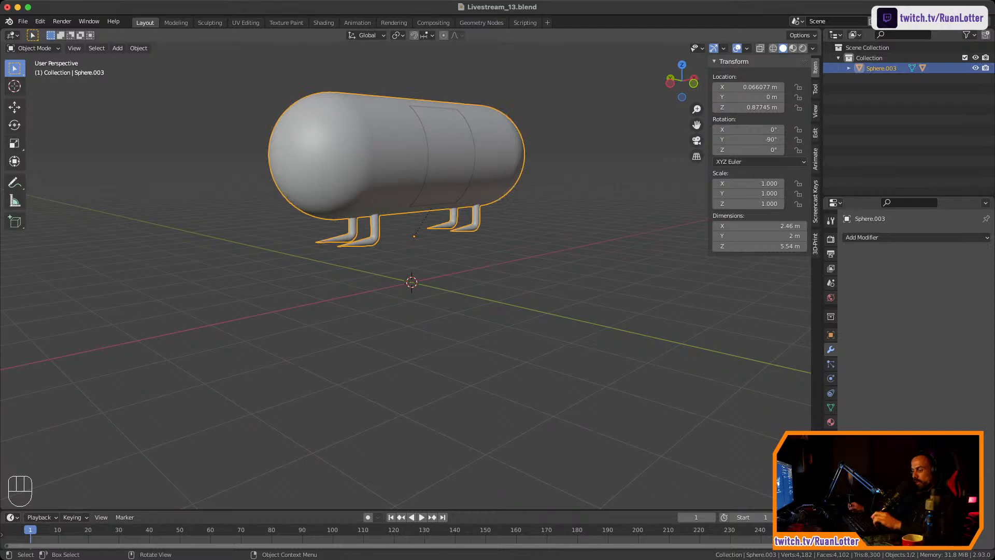
key(shift+s)
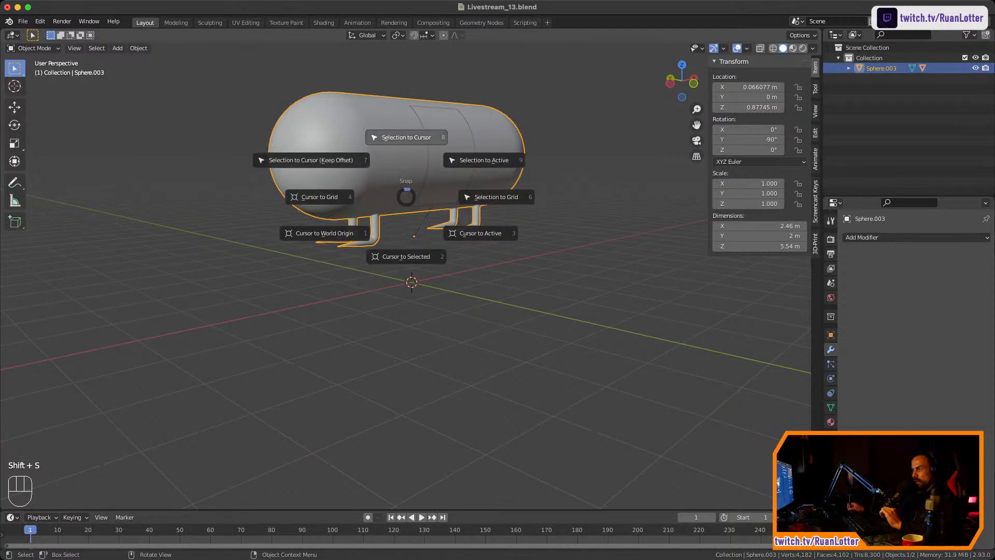
click(406, 137)
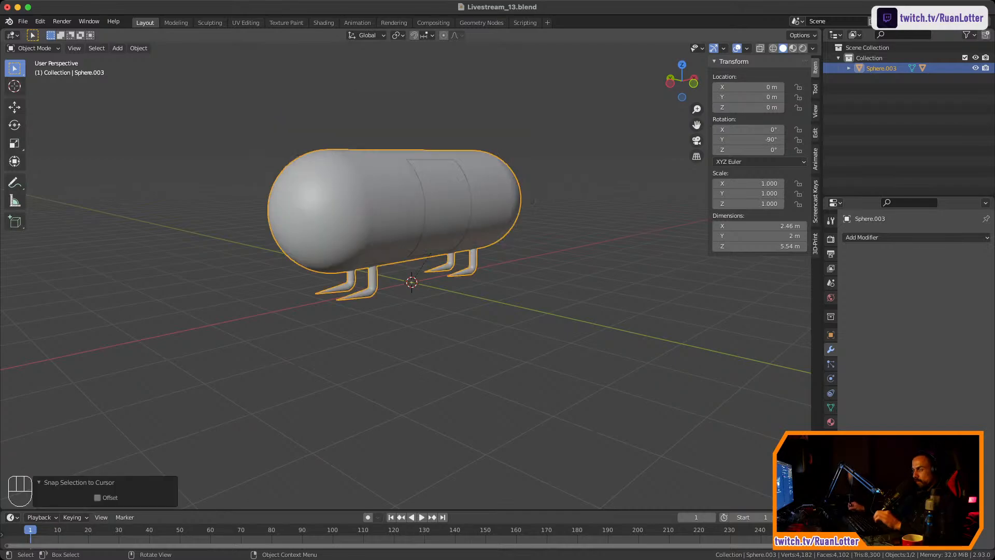
click(469, 357)
Check the feet against the ground line in the front orthographic view and enter Edit Mode on the hull and legs
middle_drag(469, 356, 415, 357)
click(684, 83)
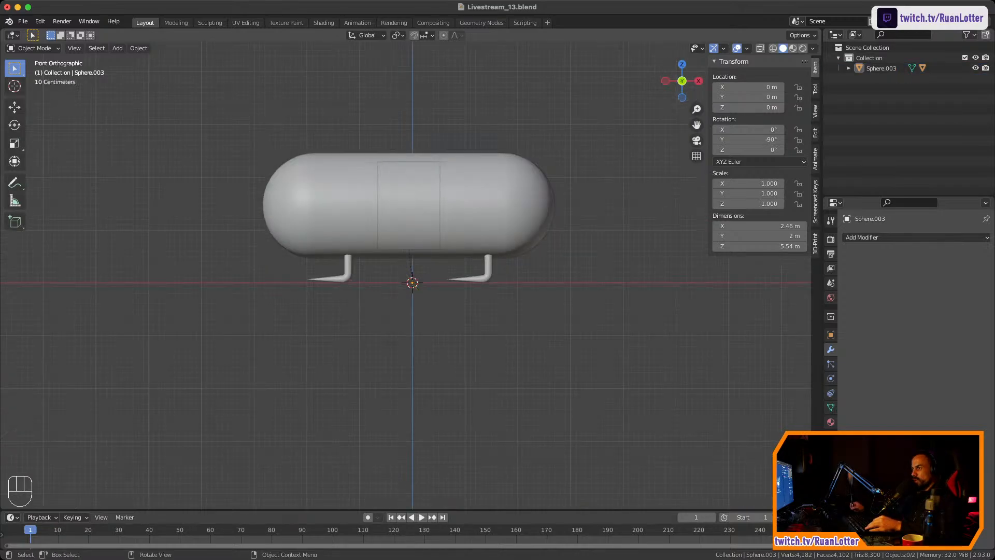
scroll(410, 275, up, 8)
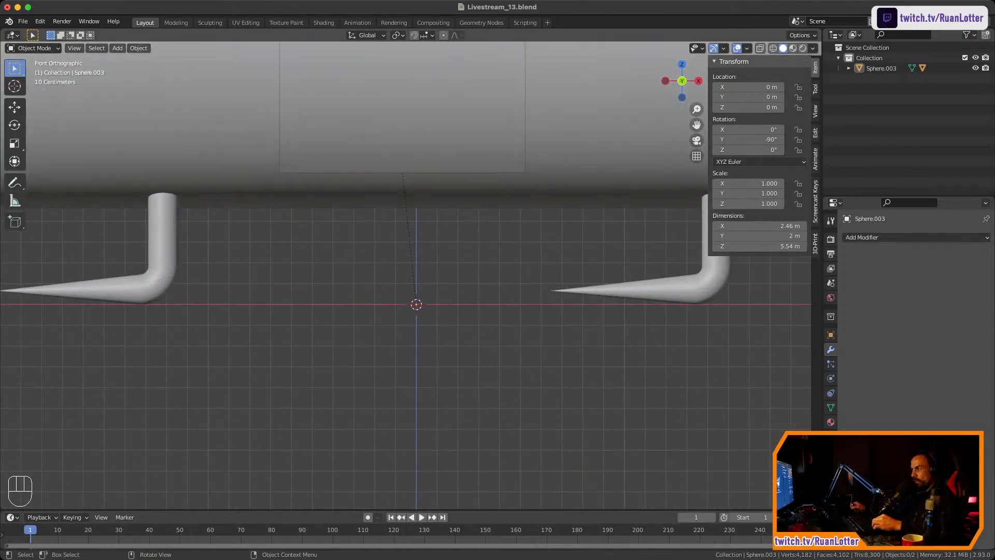
ctrl+scroll(410, 275, down, 1)
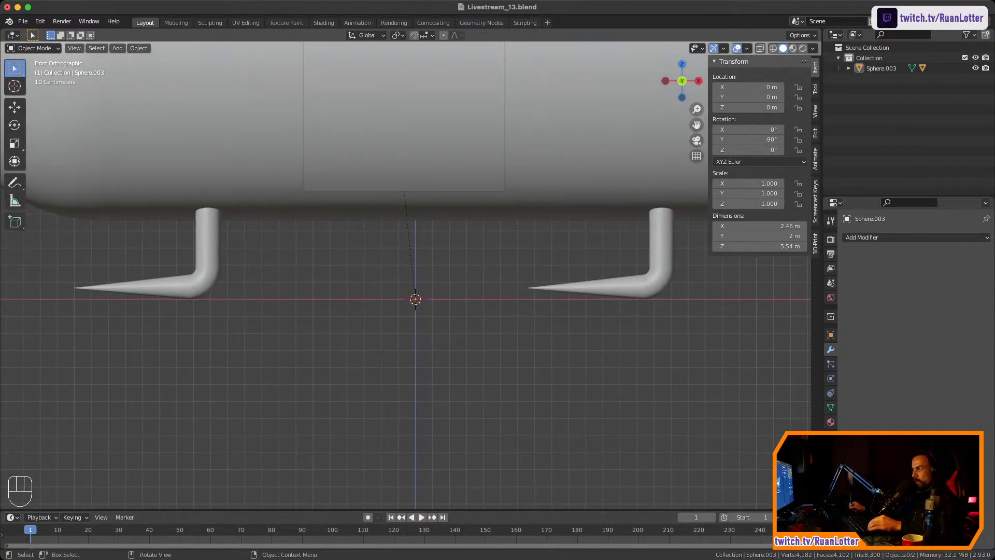
key(Tab)
middle_drag(410, 275, 431, 292)
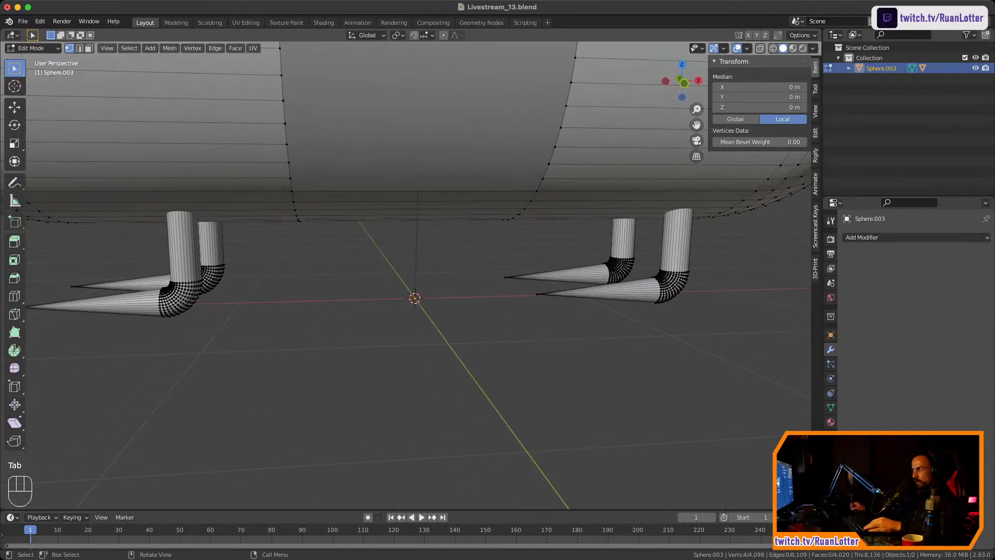
Select the pointed tip vertices of all four feet and try moving them together
click(506, 277)
shift+click(537, 294)
ctrl+middle_drag(537, 295, 574, 311)
shift+click(133, 285)
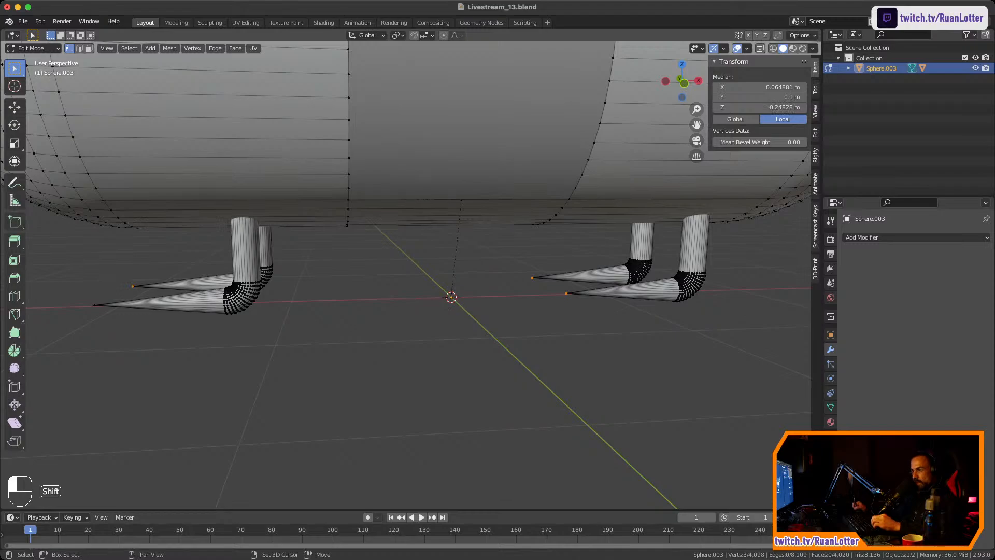
shift+click(93, 305)
key(g)
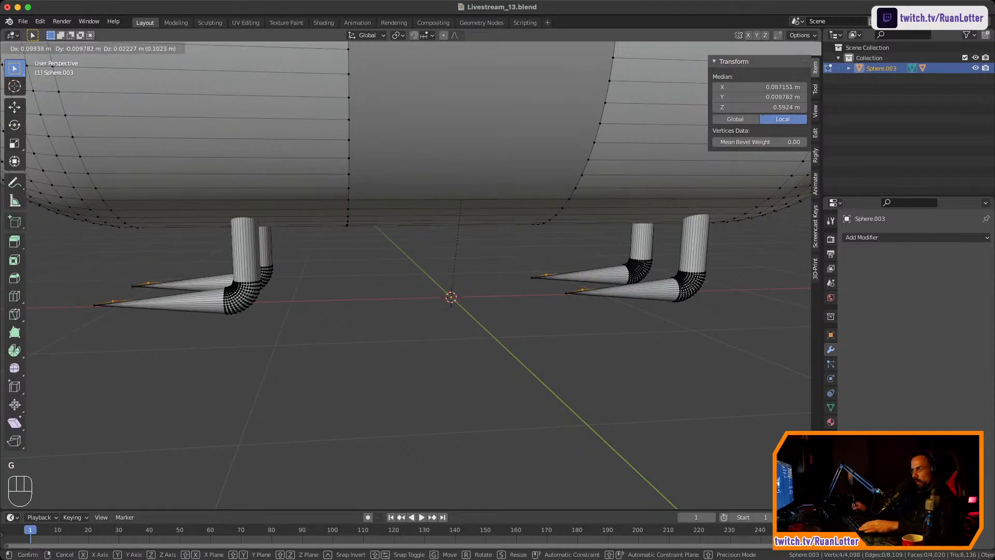
key(Escape)
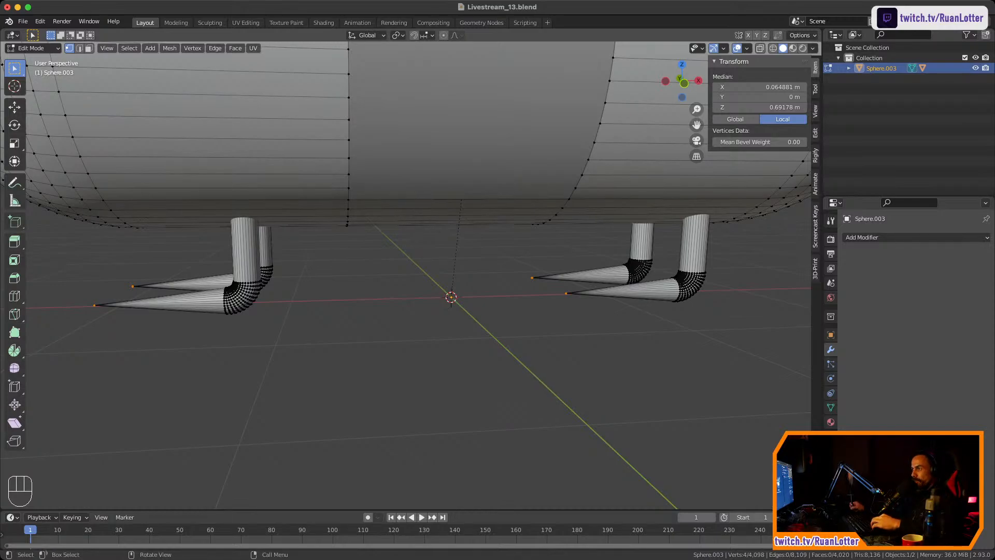
Try to merge the tip of the nearer foot at the hull's +X end at center
shift+middle_drag(451, 296, 196, 299)
click(443, 290)
key(KP_Decimal)
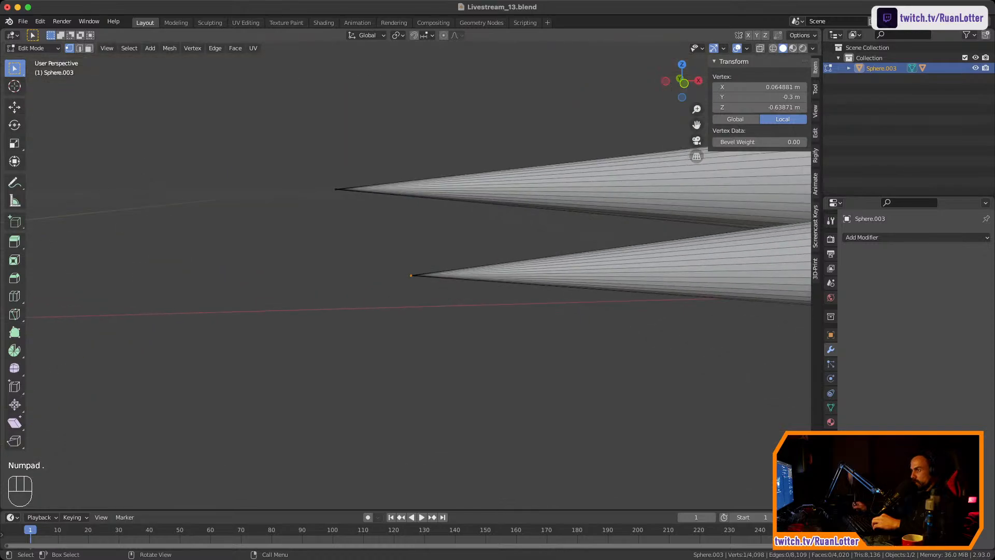
middle_drag(443, 290, 435, 379)
click(436, 378)
click(411, 275)
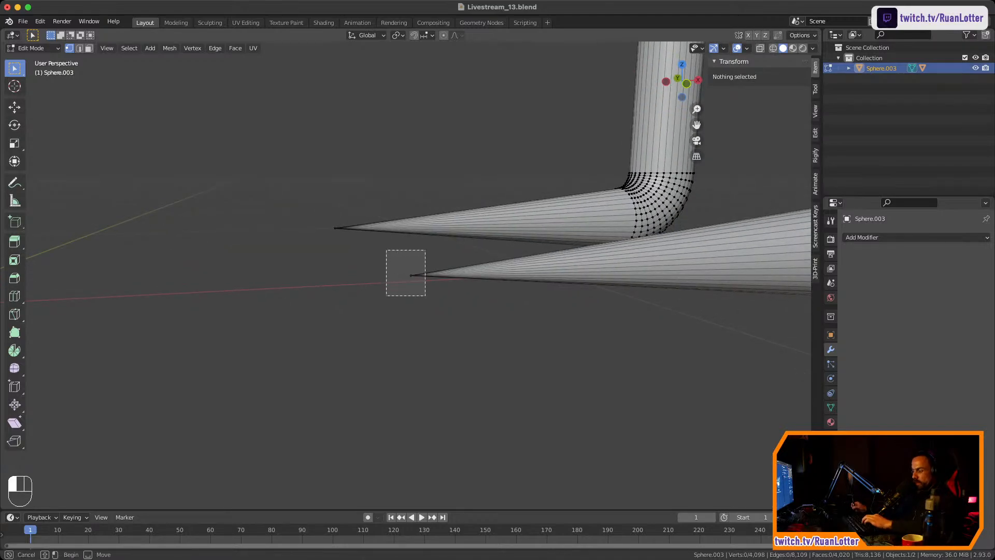
key(m)
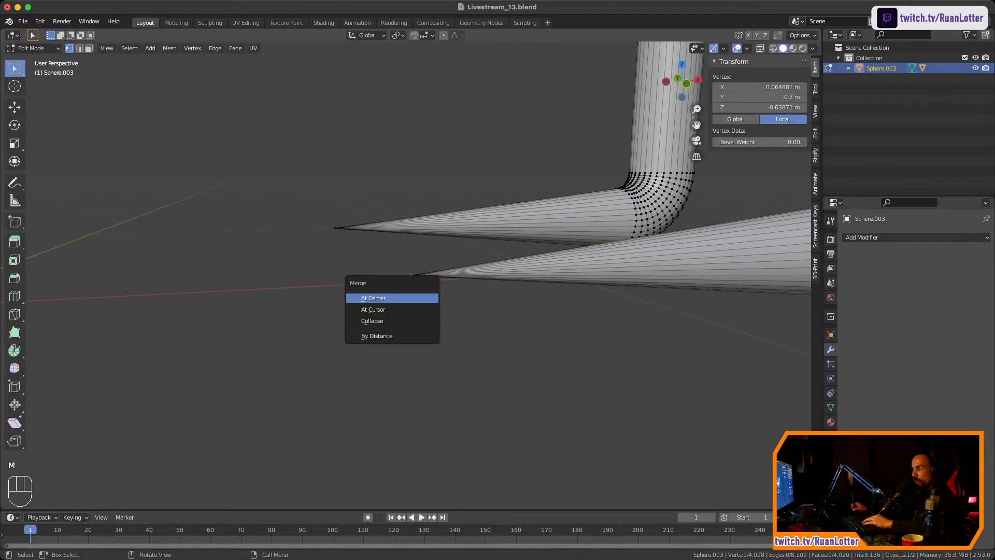
click(389, 297)
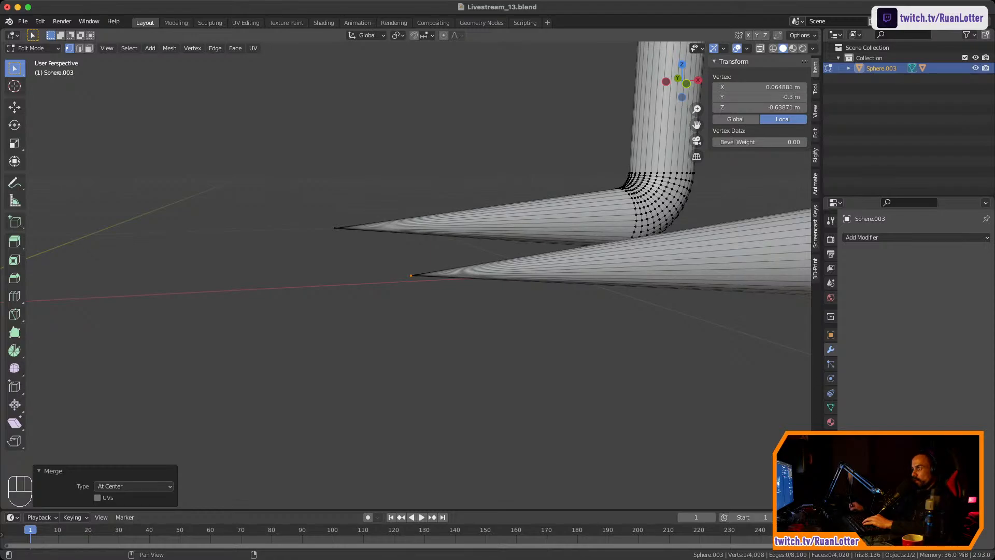
Turn on X-ray and merge the overlapping tip vertices at center on each of the two feet at the +X end
key(alt+z)
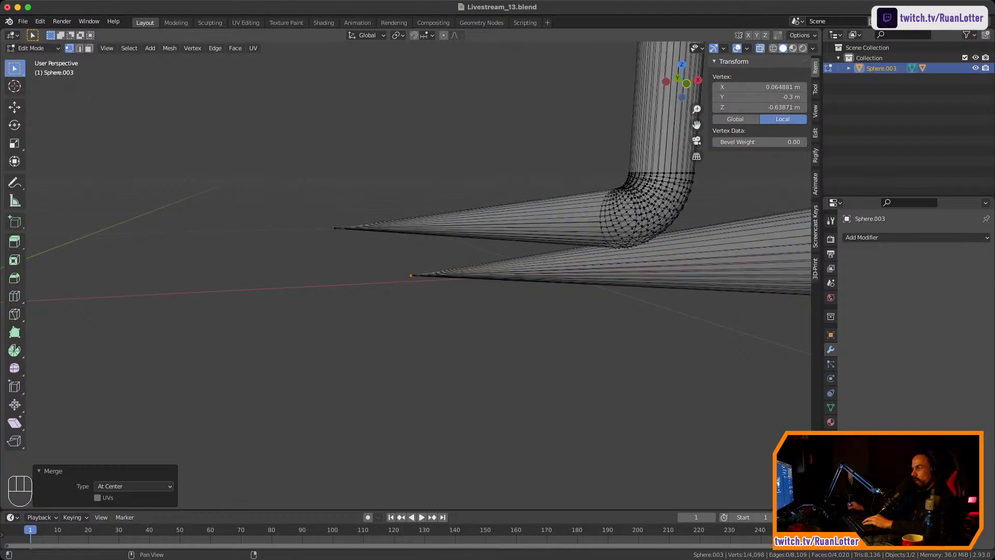
drag(387, 257, 428, 293)
key(m)
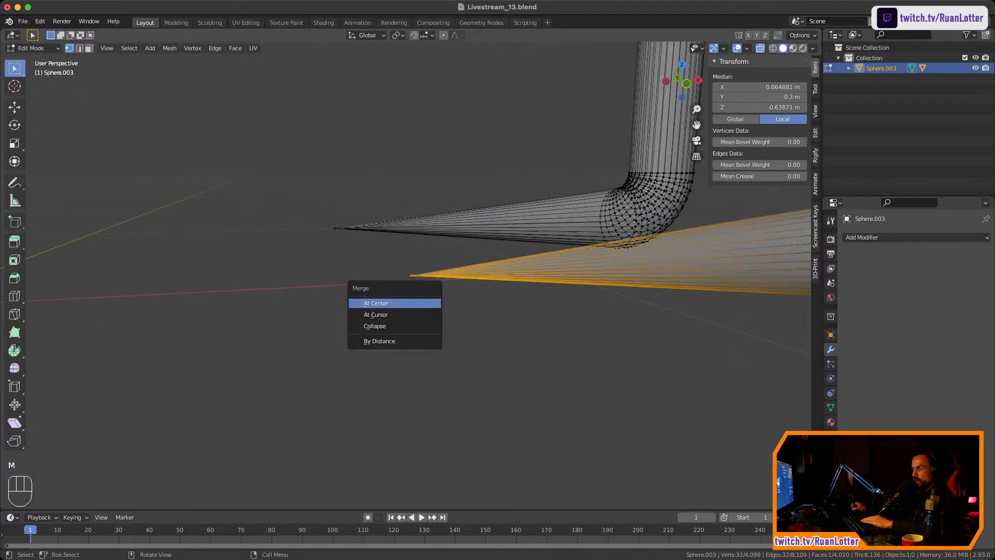
key(Return)
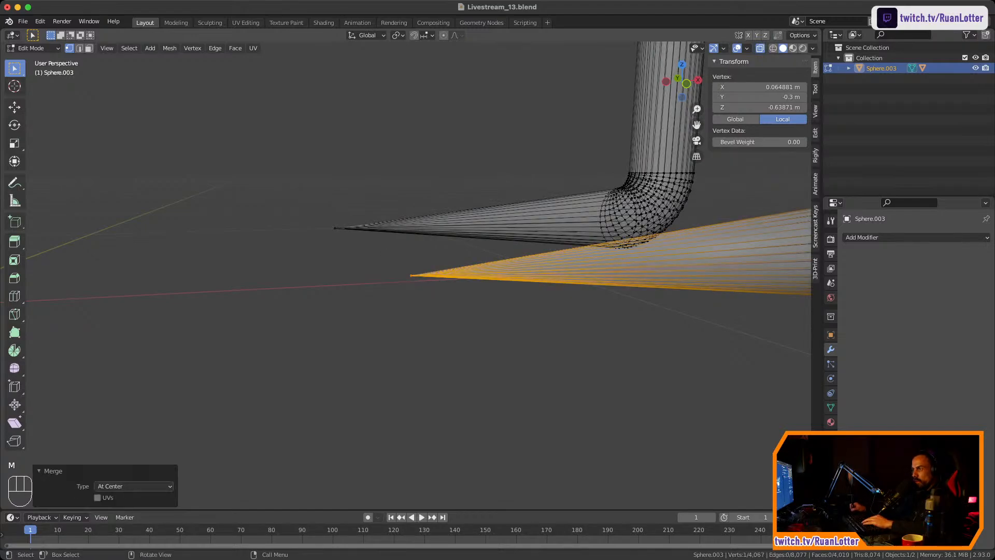
drag(312, 201, 348, 246)
key(m)
key(Return)
Merge the overlapping tip vertices at center on each of the two feet at the -X end
ctrl+middle_drag(411, 275, 552, 303)
shift+middle_drag(155, 305, 647, 264)
shift+middle_drag(288, 271, 409, 317)
drag(455, 339, 493, 393)
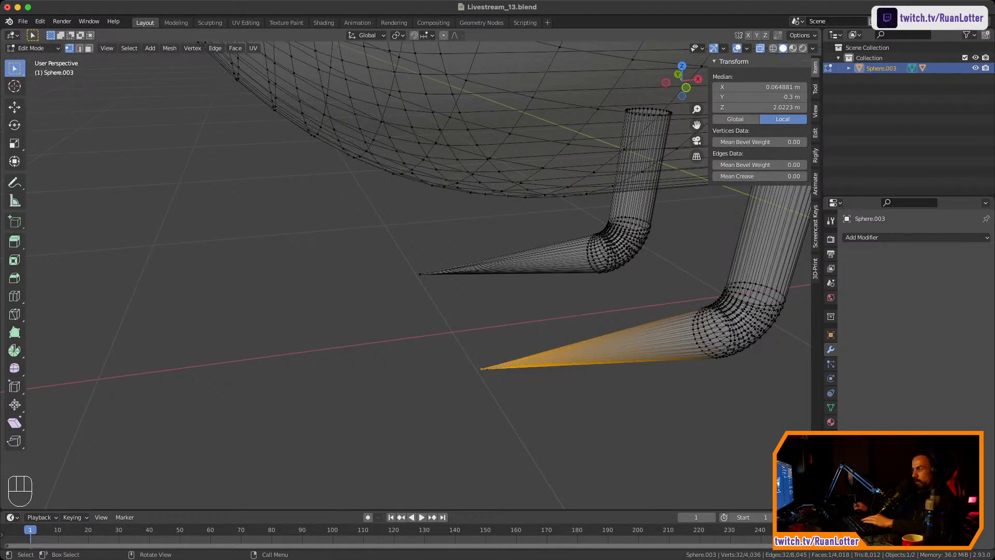
key(m)
click(492, 390)
drag(394, 243, 450, 304)
key(m)
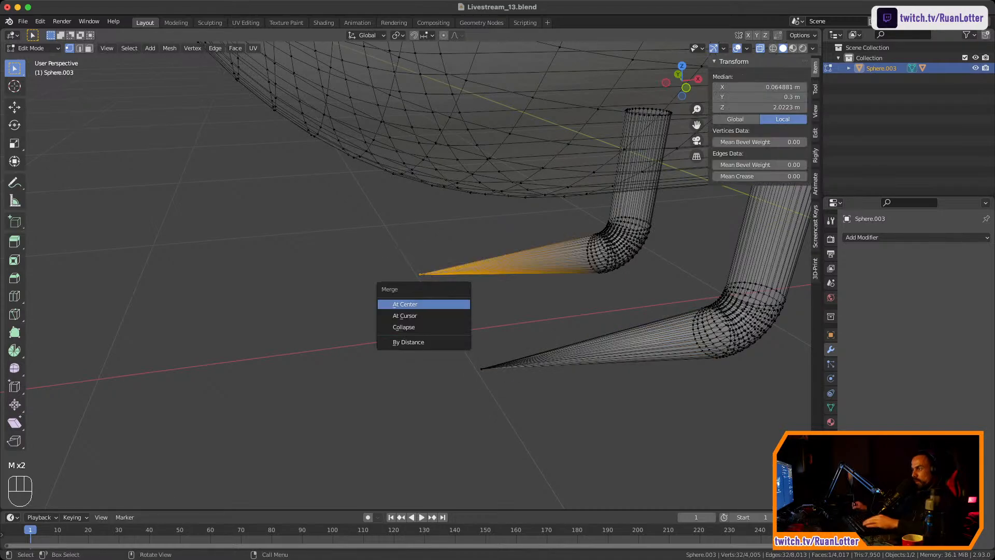
click(449, 304)
Return to Object Mode and turn off X-ray
ctrl+middle_drag(449, 304, 450, 358)
shift+middle_drag(450, 358, 322, 324)
ctrl+middle_drag(323, 324, 322, 348)
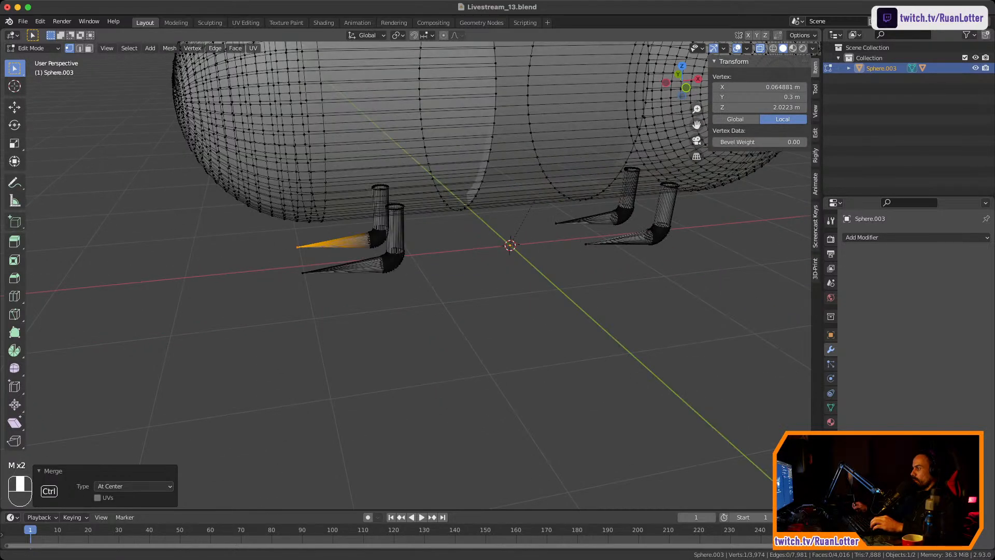
key(Tab)
scroll(409, 259, up, 2)
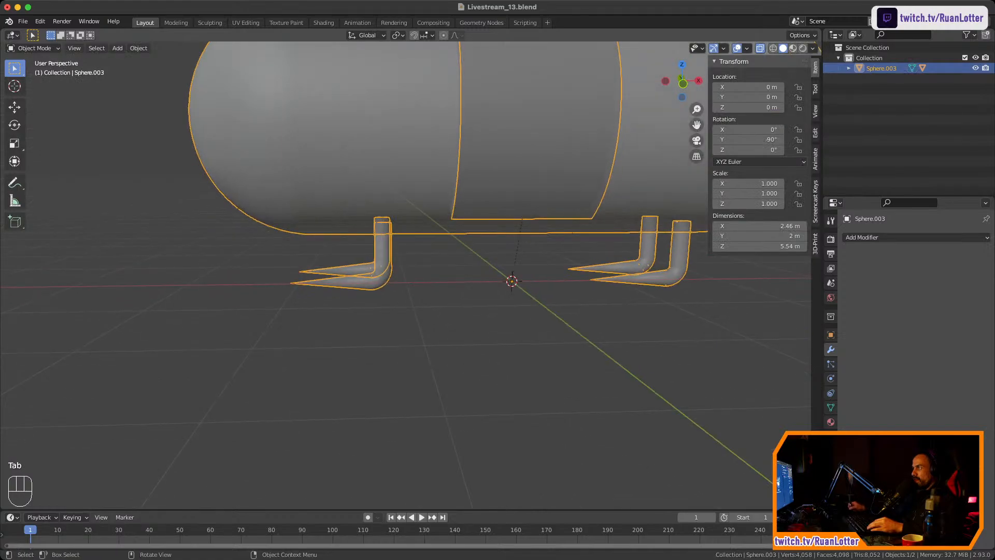
click(760, 48)
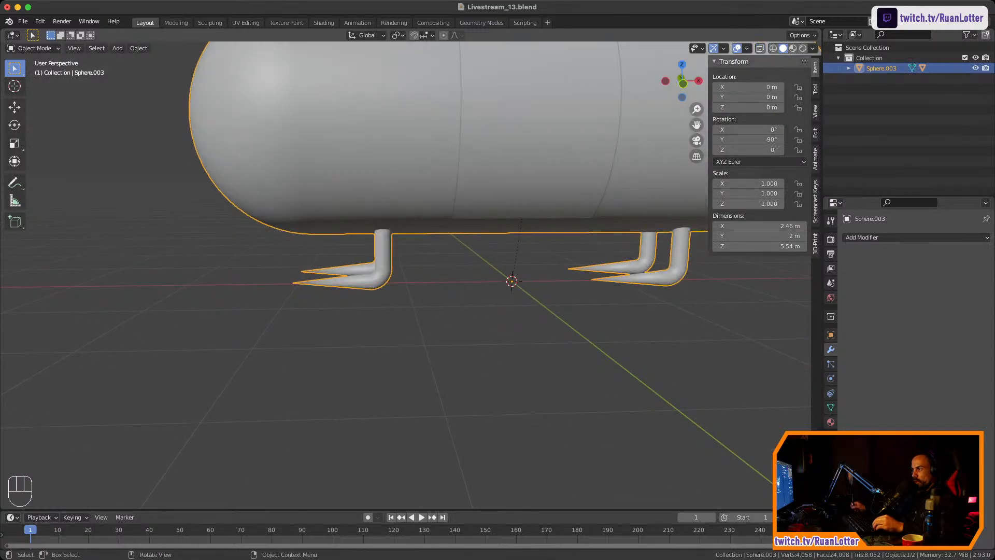
Examine how the feet sit against the ground line in the front orthographic view
shift+middle_drag(518, 218, 410, 226)
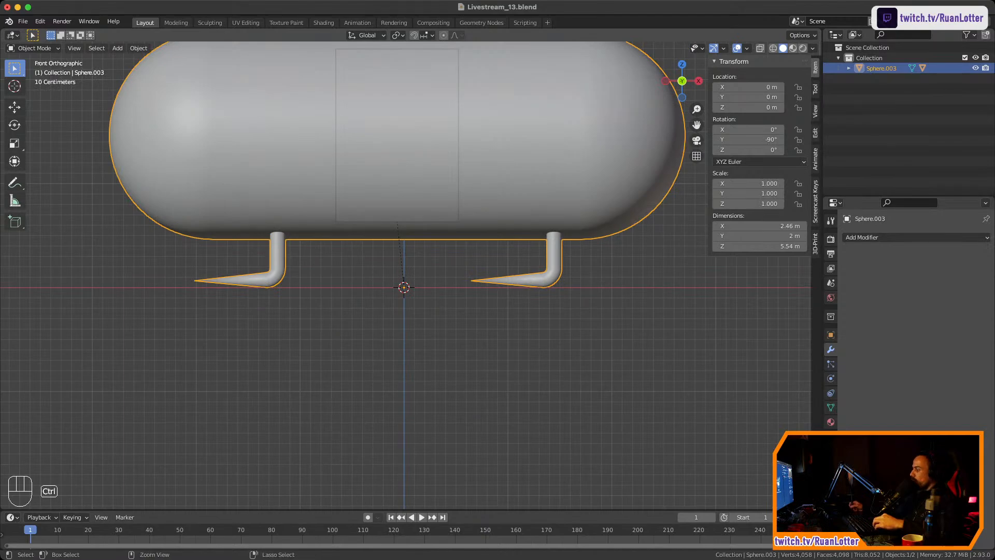
ctrl+middle_drag(405, 311, 499, 223)
shift+middle_drag(499, 223, 350, 196)
ctrl+middle_drag(350, 196, 104, 193)
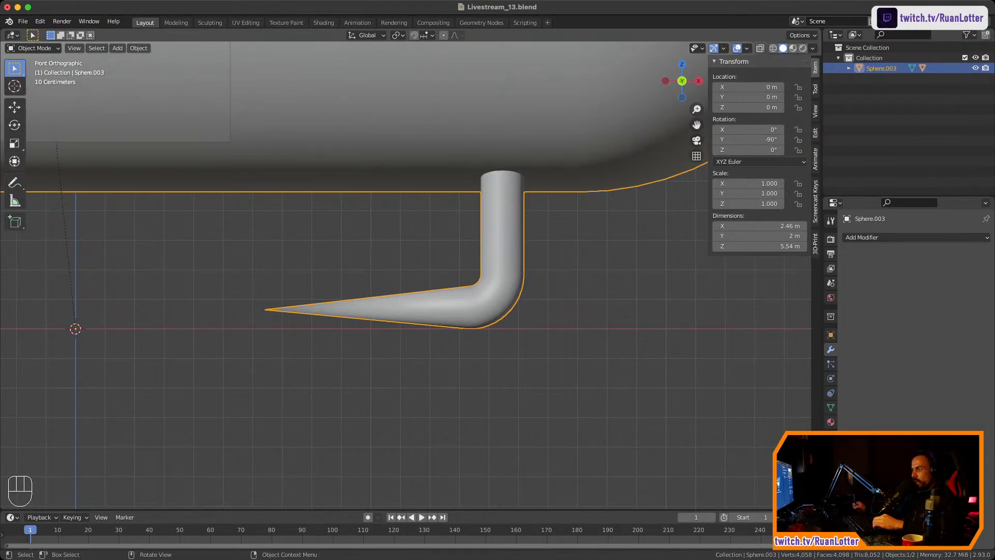
ctrl+middle_drag(405, 275, 405, 316)
shift+middle_drag(406, 316, 607, 309)
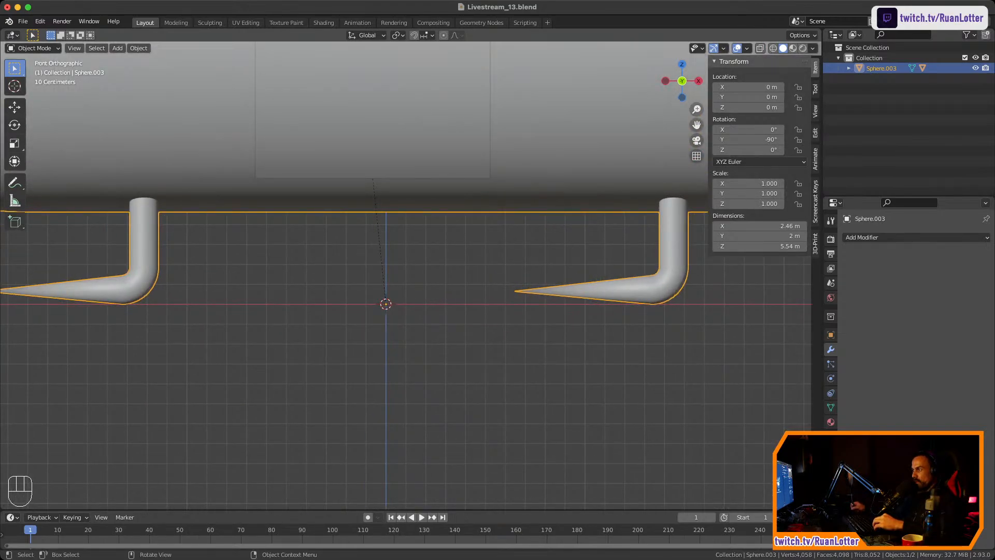
ctrl+middle_drag(405, 275, 447, 323)
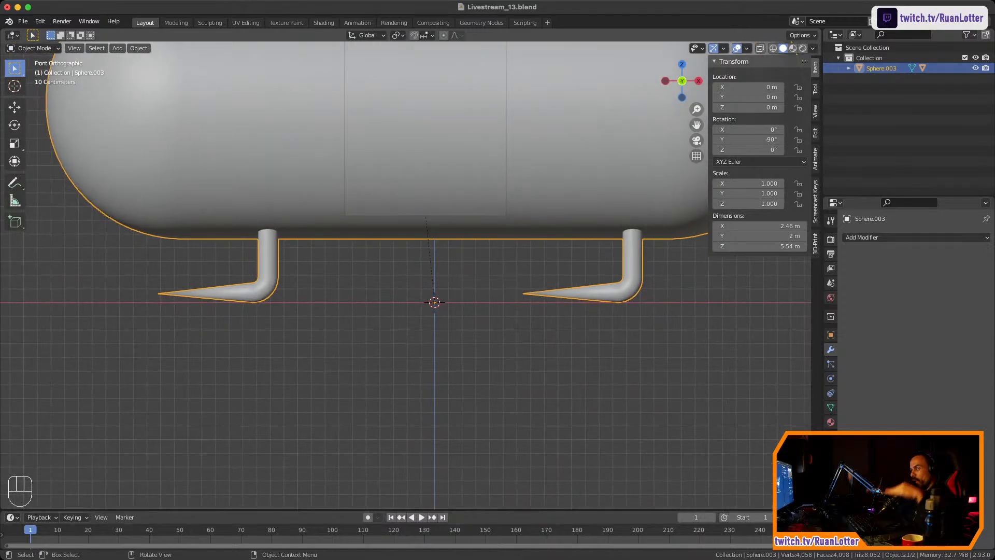
ctrl+middle_drag(406, 275, 380, 368)
shift+middle_drag(379, 368, 361, 362)
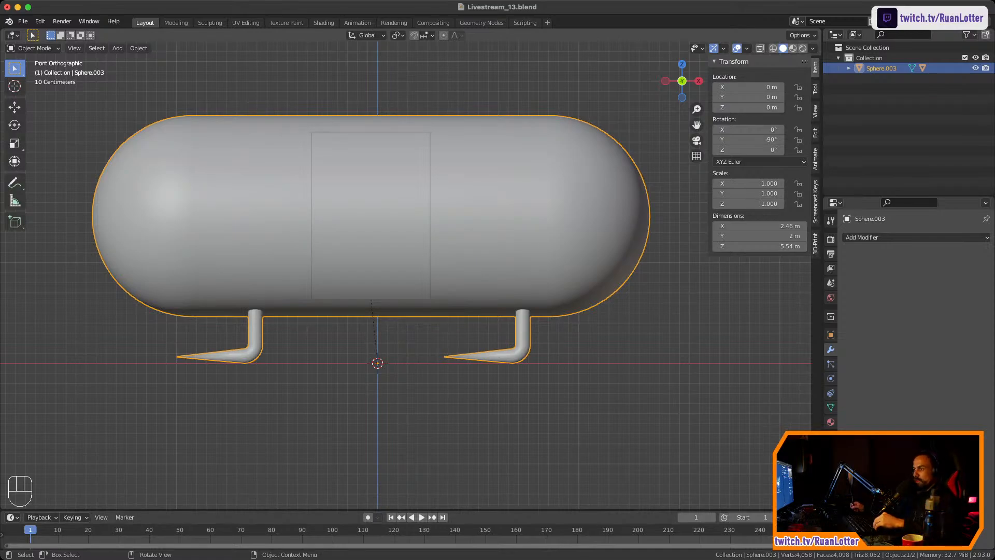
Enter Edit Mode on the hull and legs, select the merged tip vertices of all four feet, and try moving them
shift+middle_drag(360, 362, 453, 329)
key(Tab)
shift+middle_drag(452, 329, 425, 288)
drag(534, 315, 557, 337)
shift+click(526, 299)
shift+click(215, 301)
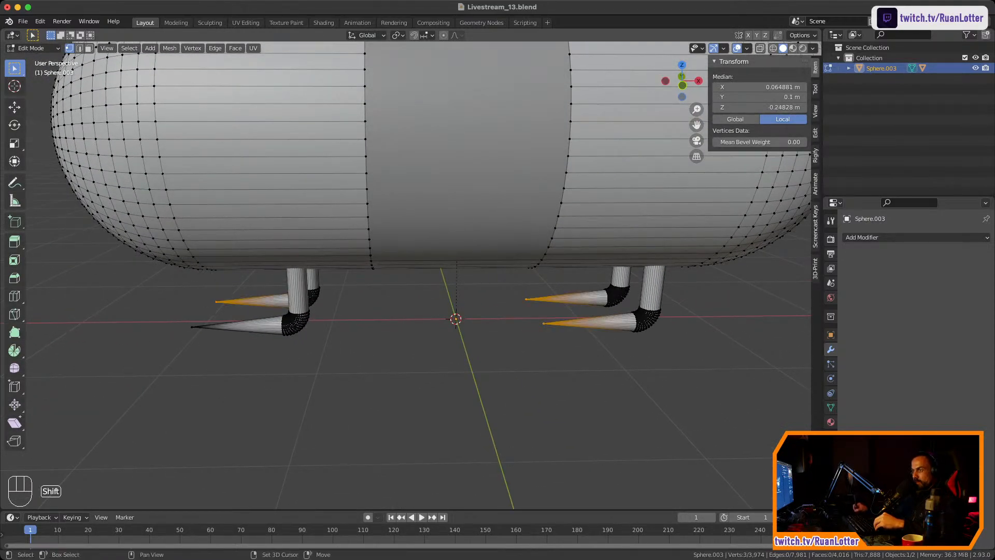
shift+click(192, 327)
key(g)
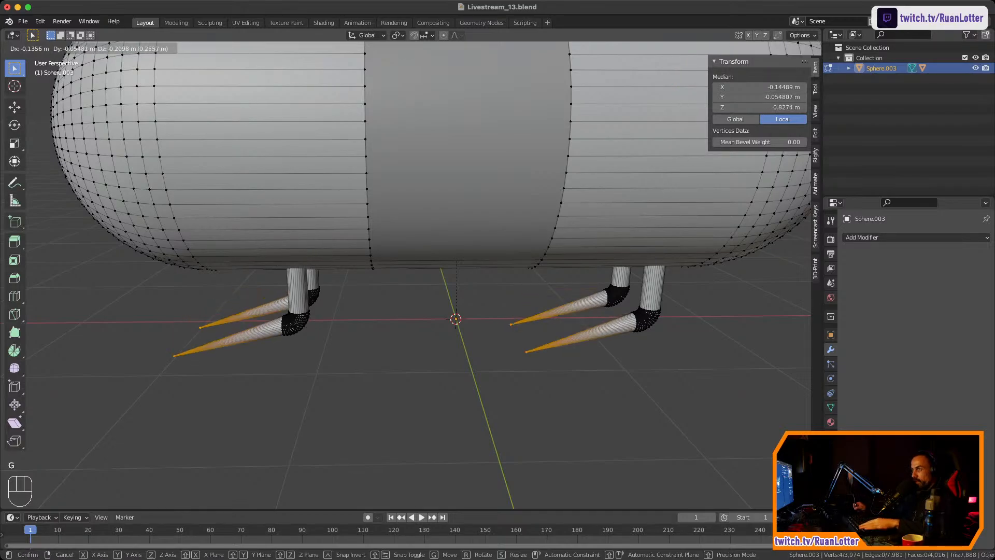
key(Escape)
Switch the vertex coordinates to global space and check the height of the lowest vertices under a leg's bend
click(682, 85)
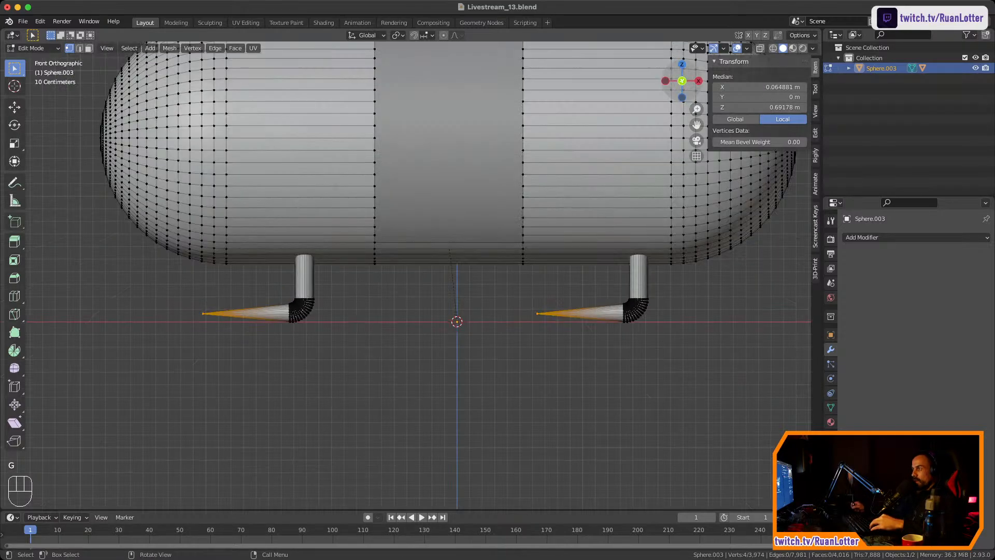
ctrl+middle_drag(532, 291, 450, 201)
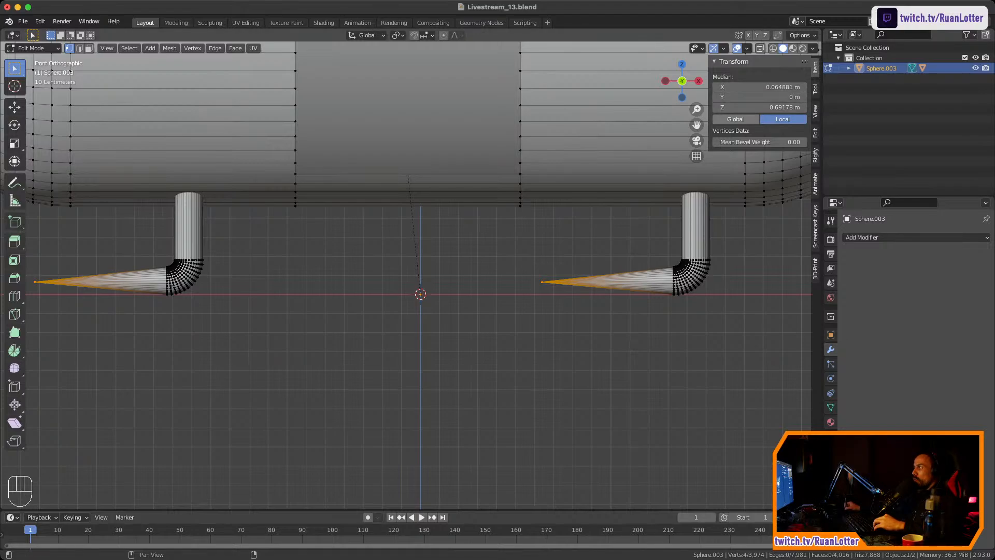
click(735, 119)
middle_drag(405, 280, 181, 233)
ctrl+middle_drag(181, 233, 249, 88)
shift+middle_drag(287, 234, 423, 199)
shift+middle_drag(423, 199, 396, 224)
click(552, 126)
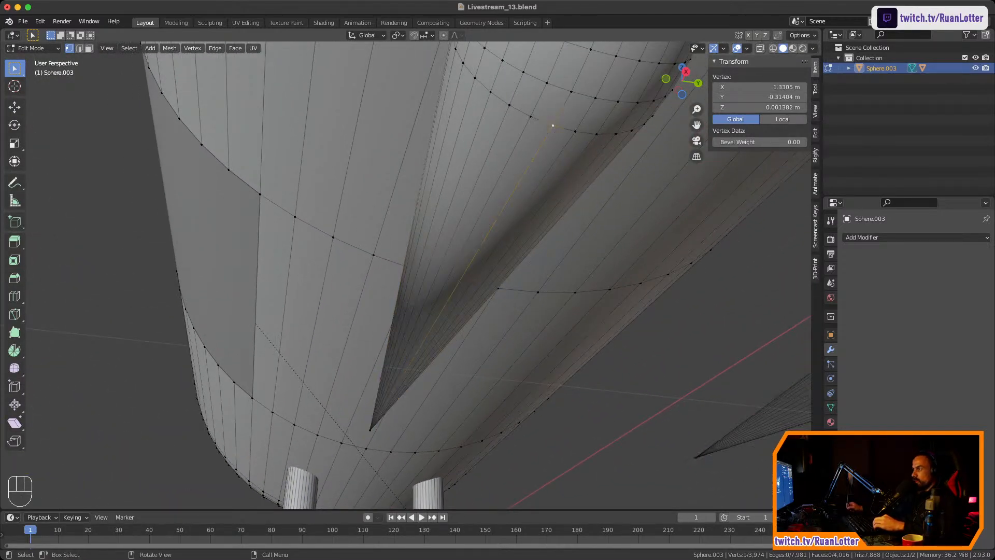
ctrl+middle_drag(553, 126, 552, 161)
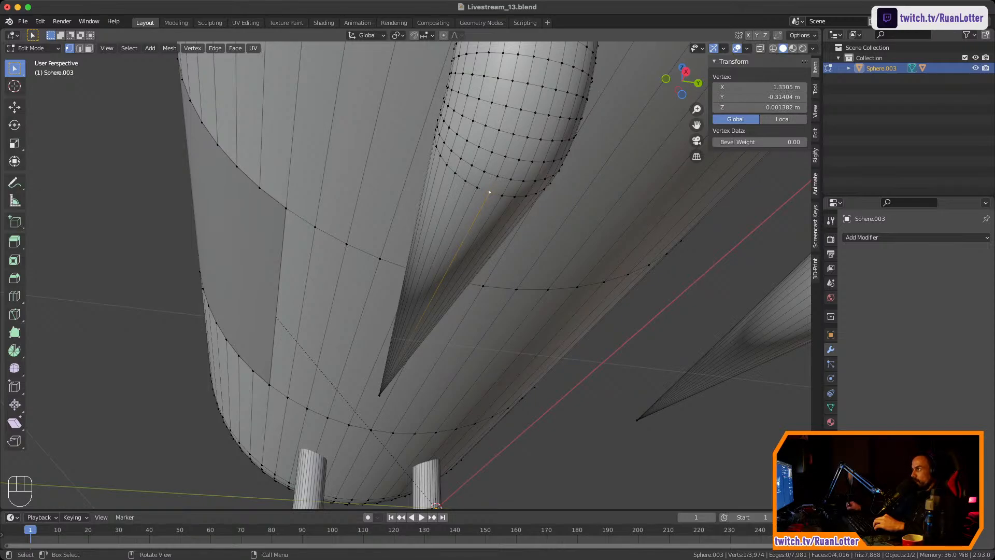
click(497, 176)
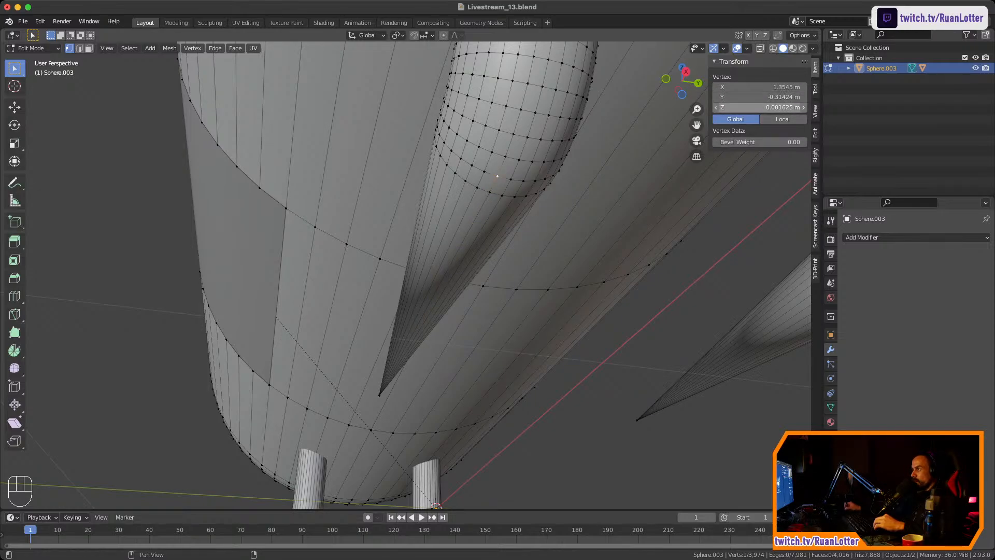
Try adjusting the global Z of the vertex under the bend, undo it, and compare its local and global coordinates
shift+drag(772, 107, 750, 107)
key(super+z)
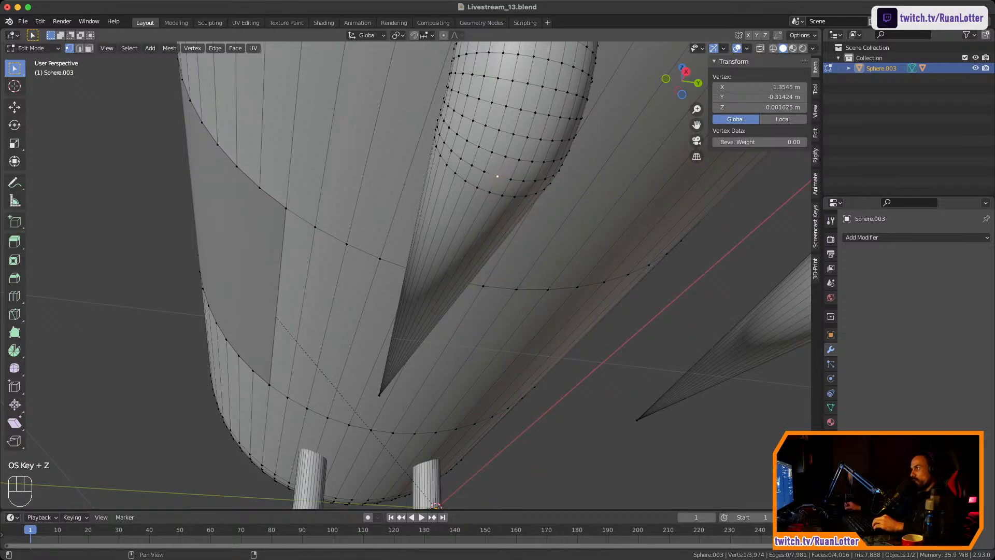
click(782, 119)
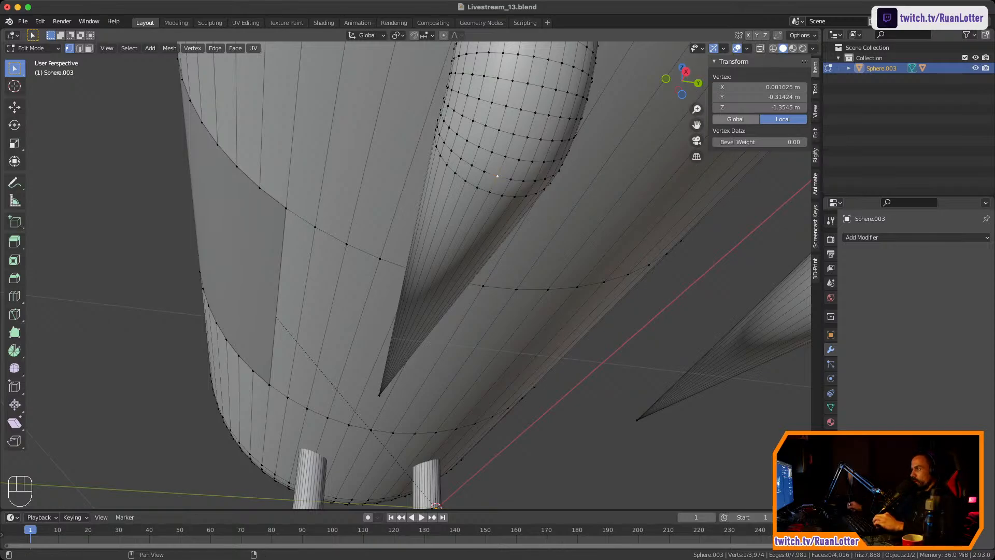
click(735, 119)
middle_drag(414, 279, 431, 275)
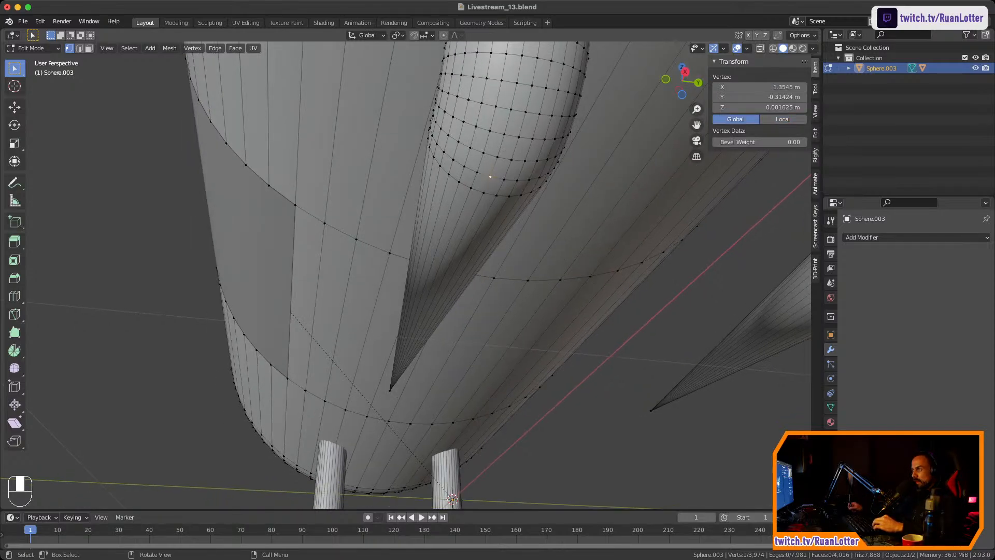
Select the tip vertex of the nearer foot at the +X end and set its global Z to 0 m
middle_drag(490, 177, 635, 282)
click(407, 325)
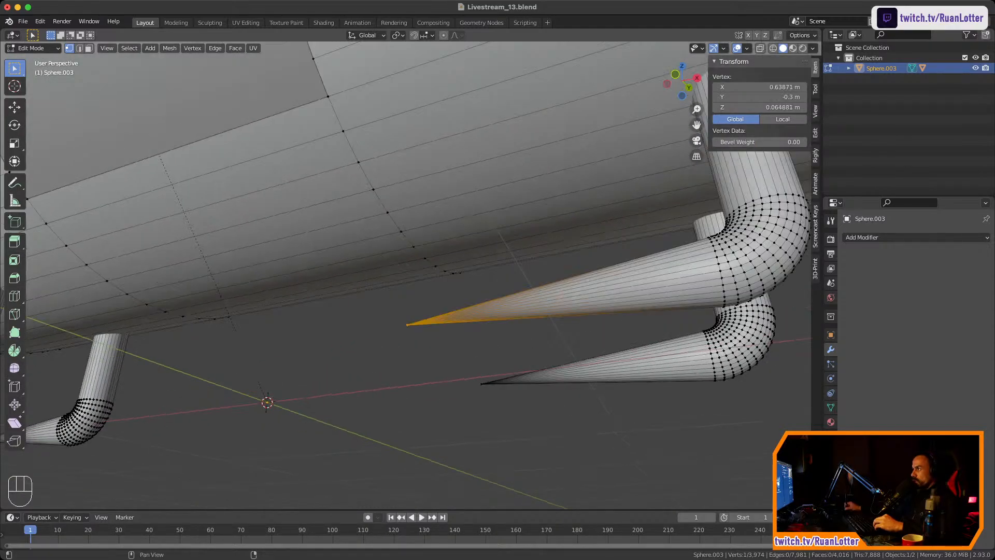
click(758, 107)
text(0)
key(Return)
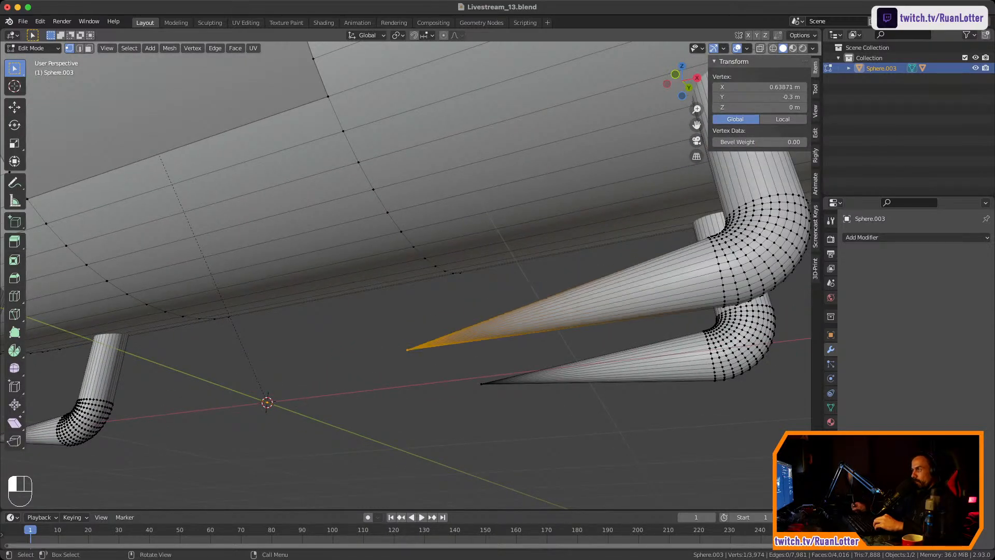
Check the lowered foot tip against the ground line in the front orthographic view, in Object Mode with everything deselected
key(KP_1)
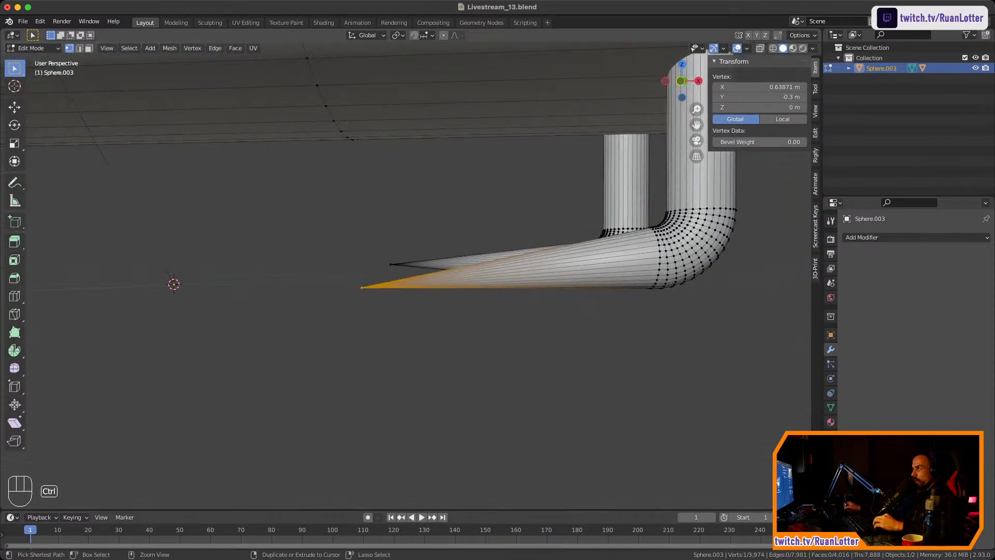
scroll(405, 274, up, 2)
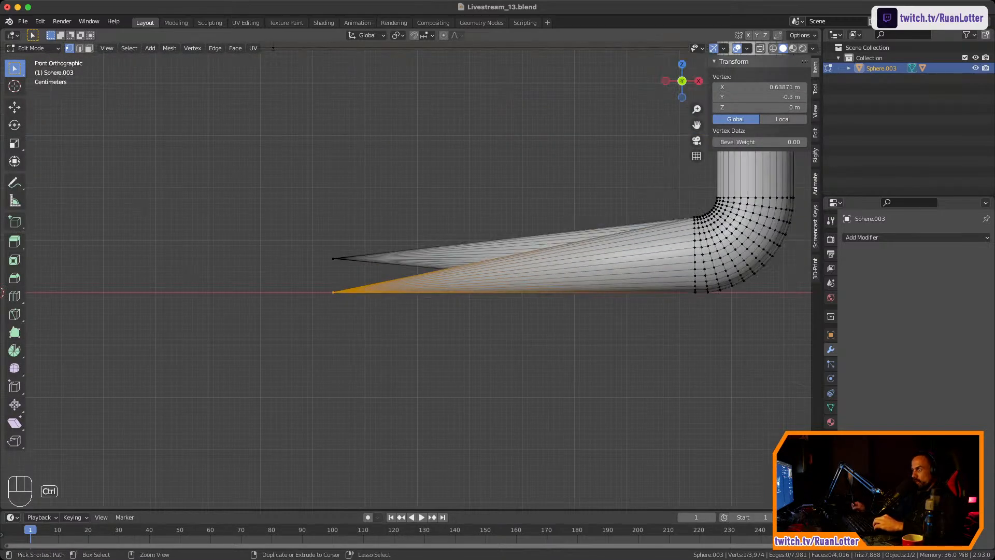
scroll(405, 275, down, 3)
key(Tab)
scroll(406, 274, down, 1)
key(alt+a)
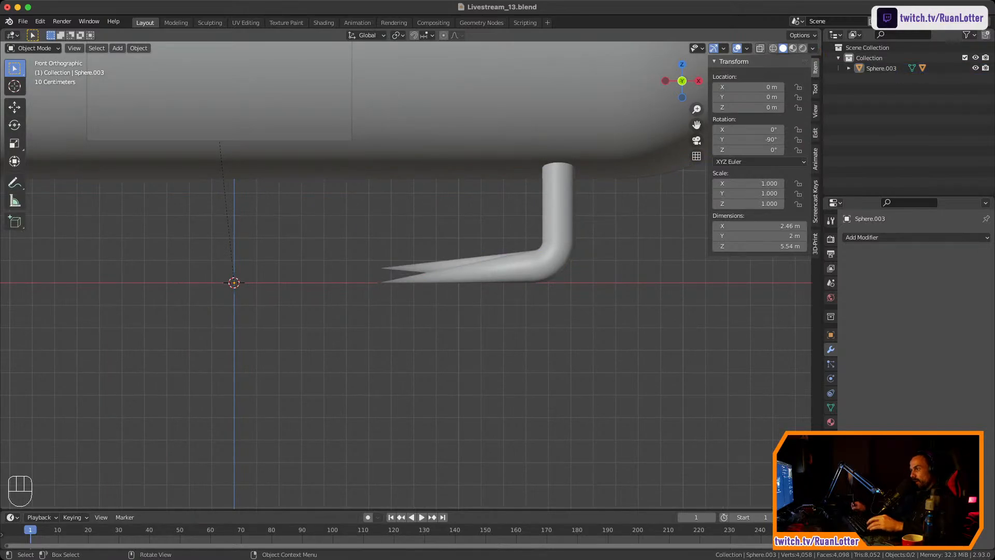
In Edit Mode, set the global Z of the farther foot's tip vertex at the +X end to 0 m and deselect
key(Tab)
scroll(406, 274, up, 2)
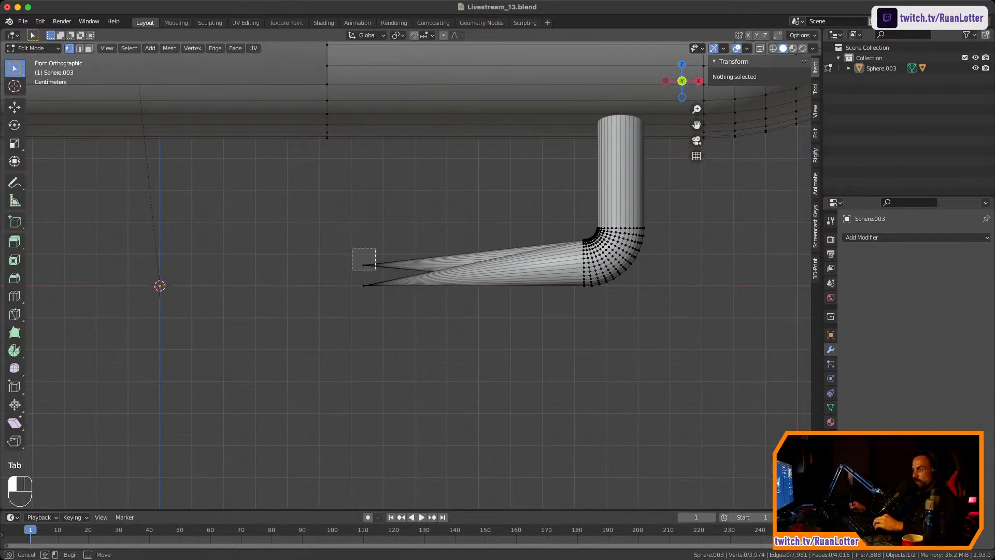
drag(353, 248, 352, 248)
click(746, 108)
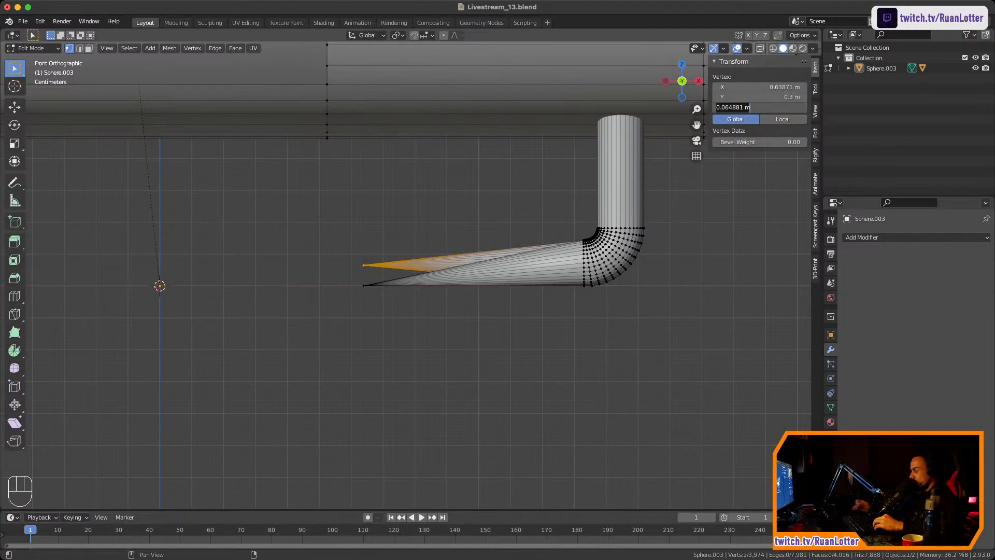
text(0)
key(Return)
key(alt+a)
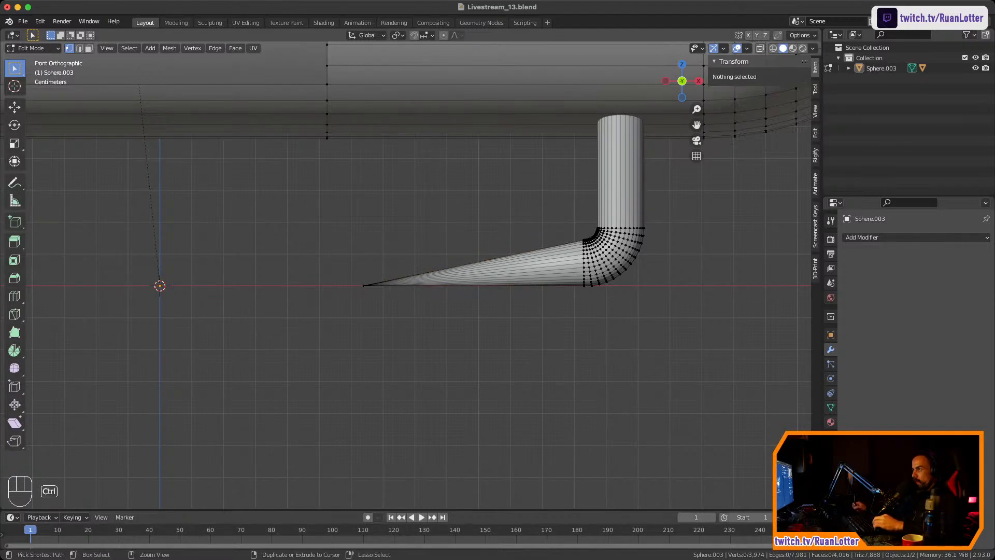
Select the tip vertex of the nearer foot at the -X end and set its global Z to 0 m
ctrl+middle_drag(410, 244, 411, 295)
shift+middle_drag(311, 269, 504, 282)
shift+middle_drag(175, 280, 560, 265)
shift+middle_drag(386, 265, 486, 215)
shift+middle_drag(596, 275, 481, 264)
click(481, 264)
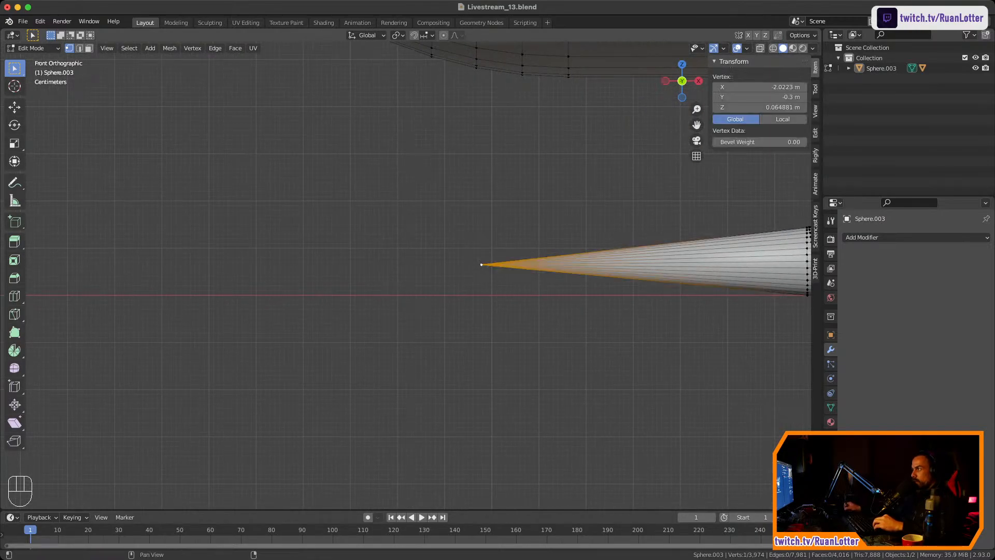
click(759, 107)
text(0)
key(Return)
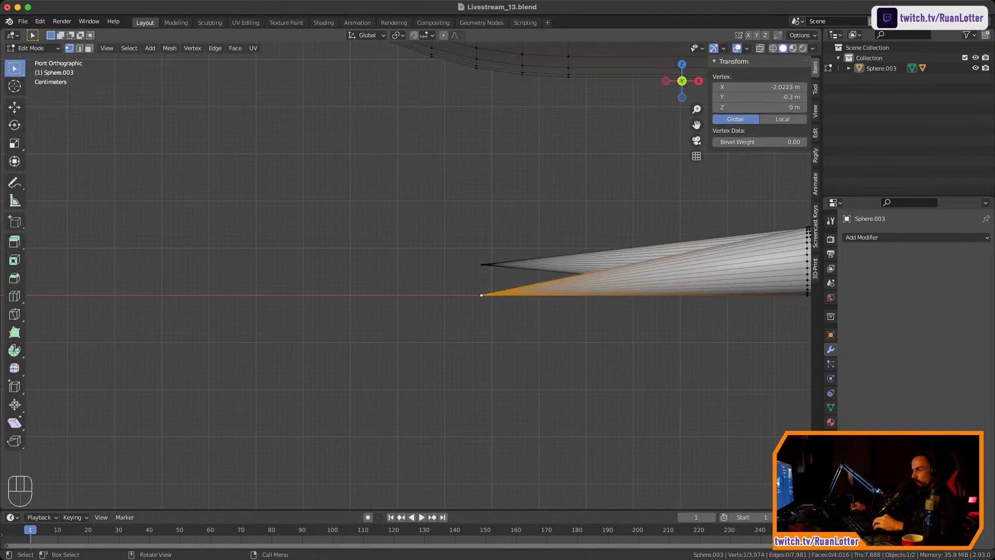
Set the global Z of the farther foot's tip vertex at the -X end to 0 m and return to Object Mode
drag(457, 243, 484, 273)
click(759, 107)
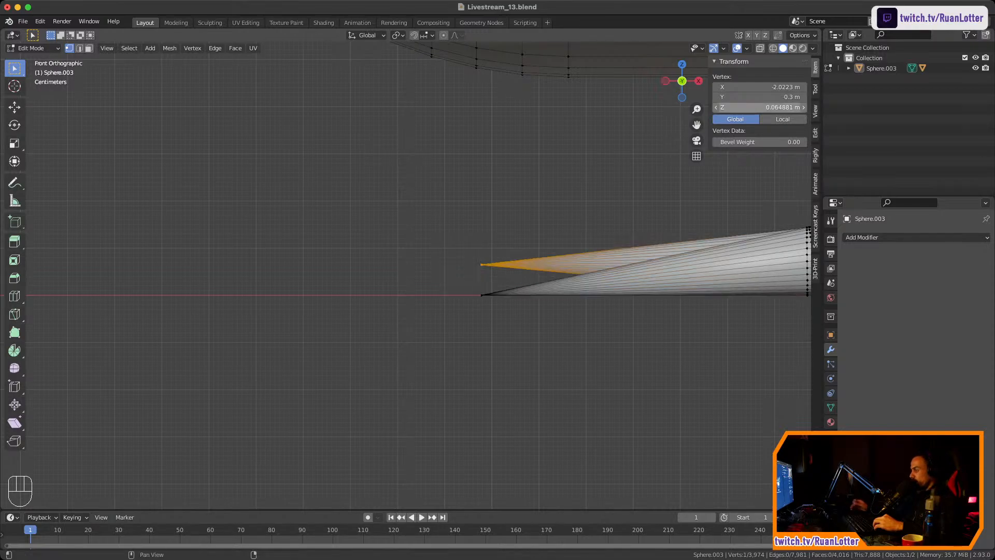
text(0)
key(Return)
key(Tab)
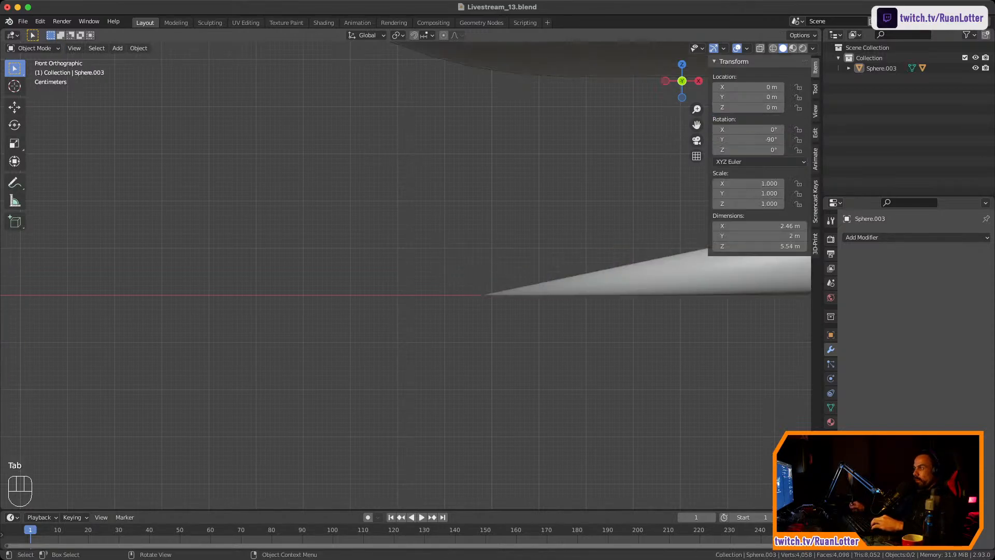
Check all four flattened feet against the ground from a perspective view and save the file
ctrl+middle_drag(407, 233, 406, 321)
shift+middle_drag(570, 275, 440, 288)
key(super)
key(super+s)
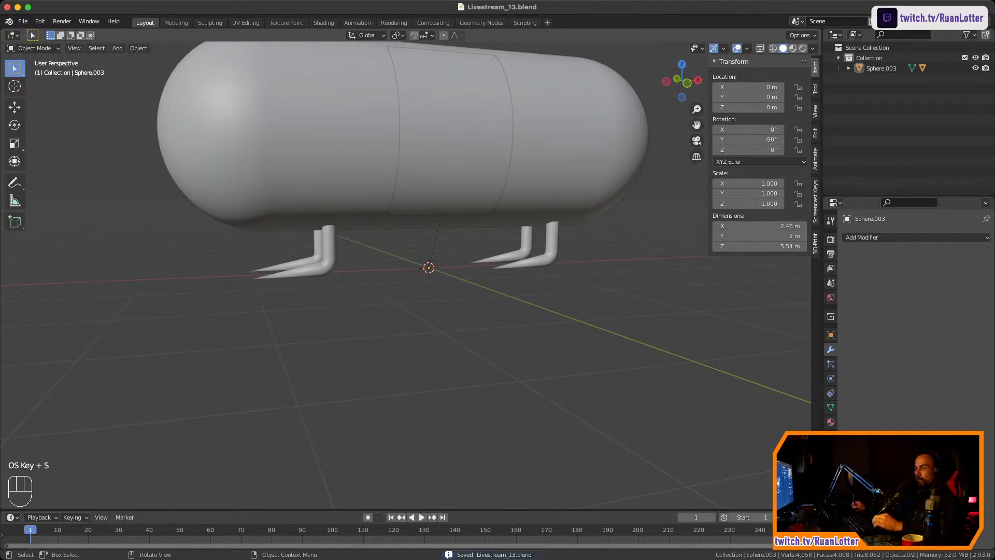
Select the curved door panel and try rotating it about the global X axis
shift+middle_drag(406, 233, 453, 314)
middle_drag(406, 280, 773, 282)
click(492, 238)
key(r)
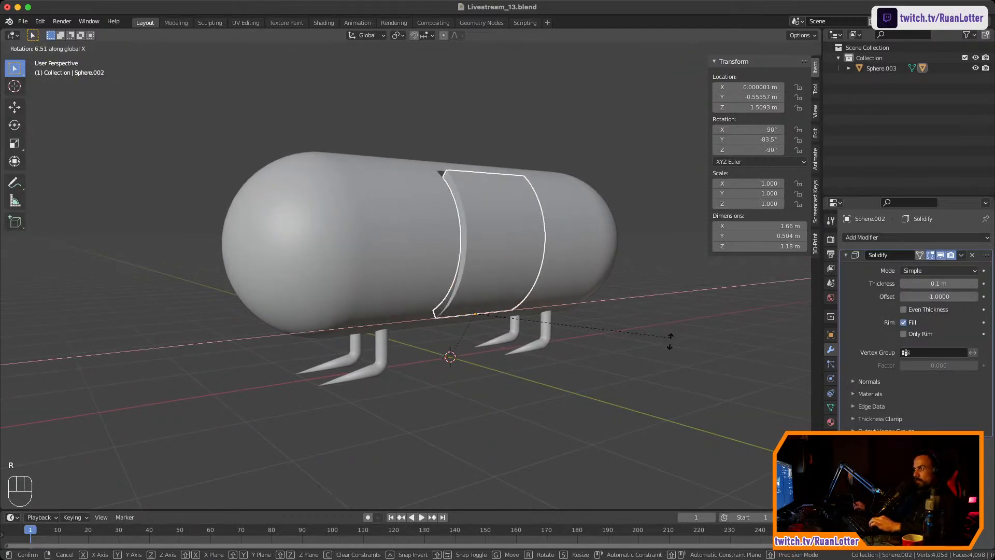
key(x)
key(Escape)
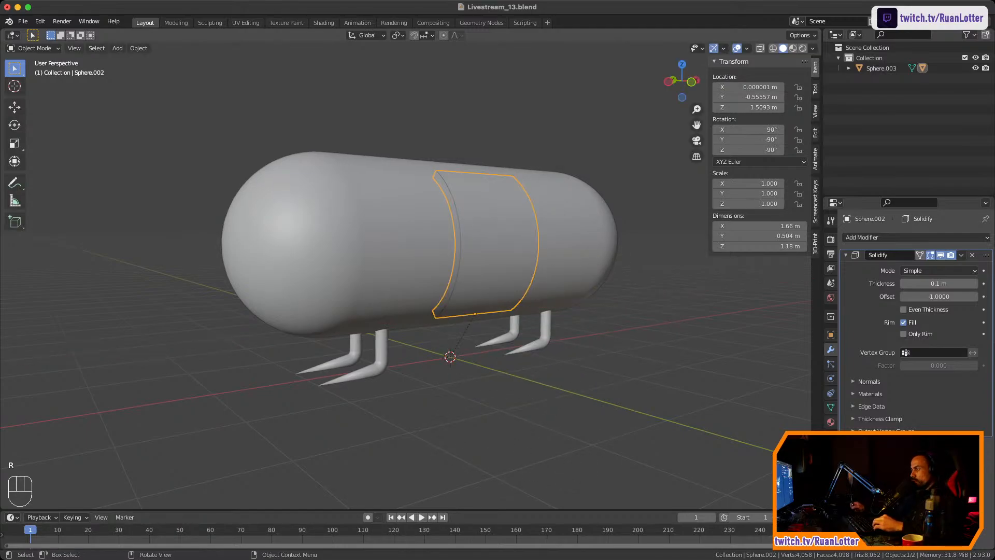
Try moving the door and the pod body separately, ending with the door selected
middle_drag(498, 270, 270, 234)
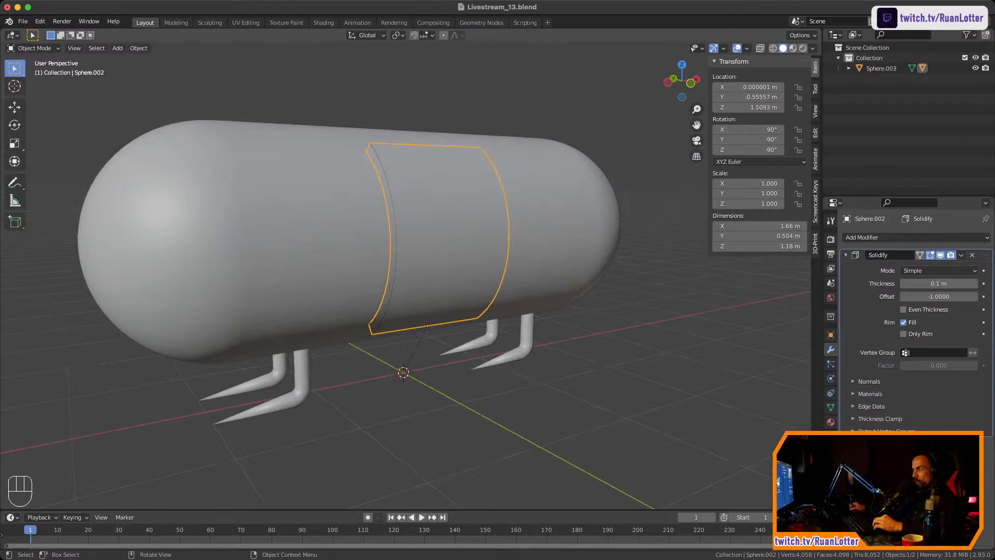
click(269, 233)
click(440, 234)
middle_drag(440, 234, 466, 230)
key(g)
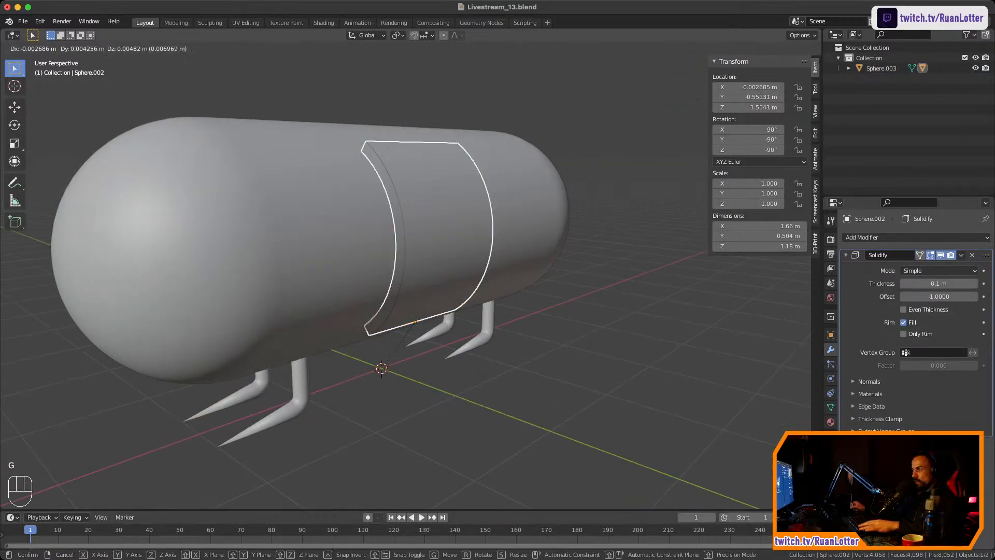
right_click(519, 233)
click(518, 233)
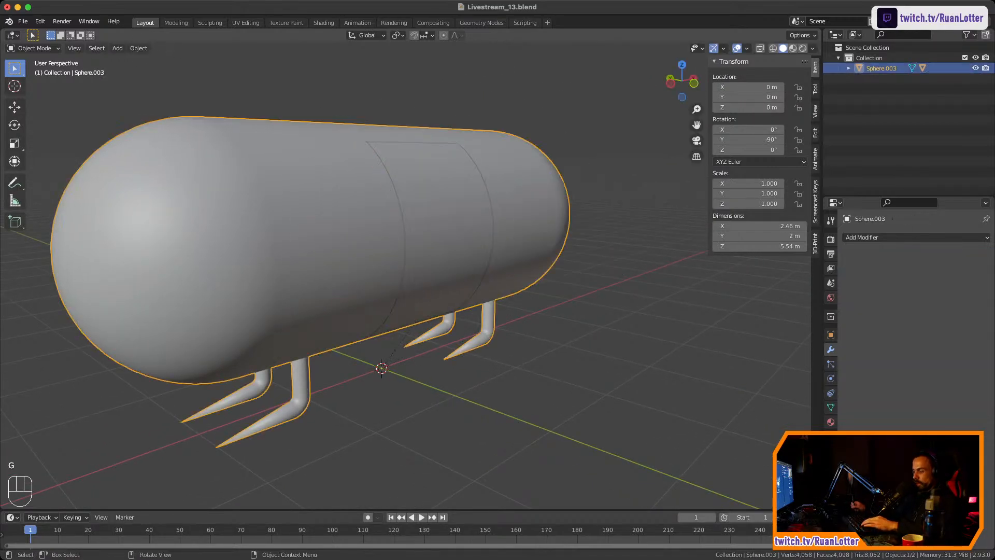
key(g)
right_click(519, 233)
click(440, 234)
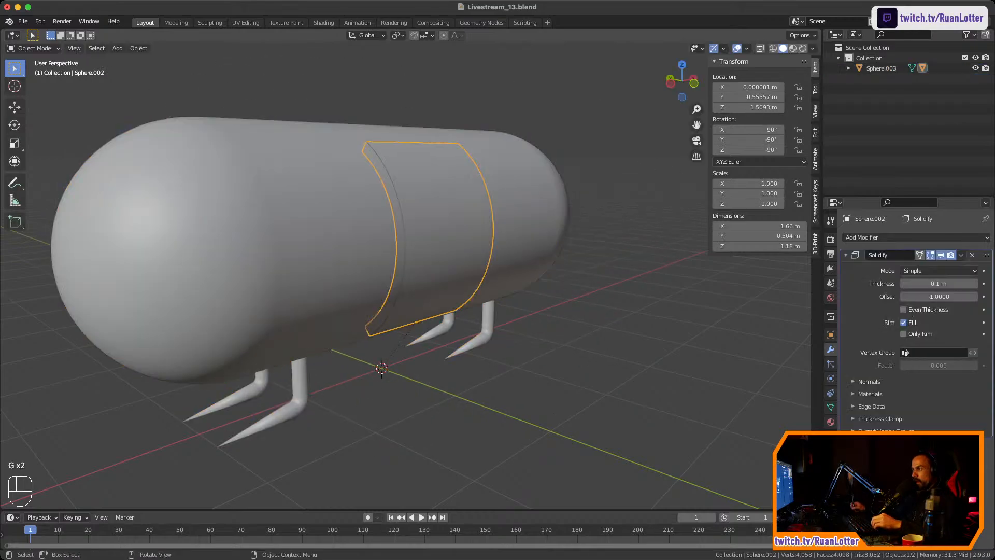
Try rotating the door about the global Y, Z and X axes in turn, then cancel the rotation
shift+middle_drag(440, 233, 399, 232)
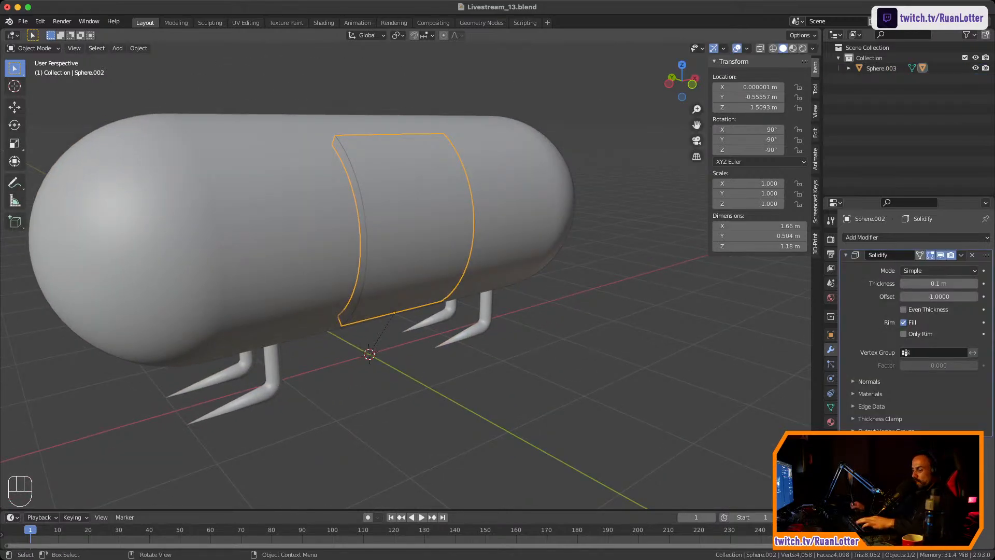
mouse_move(534, 273)
middle_down()
mouse_move(567, 271)
mouse_move(534, 271)
middle_up()
key(r)
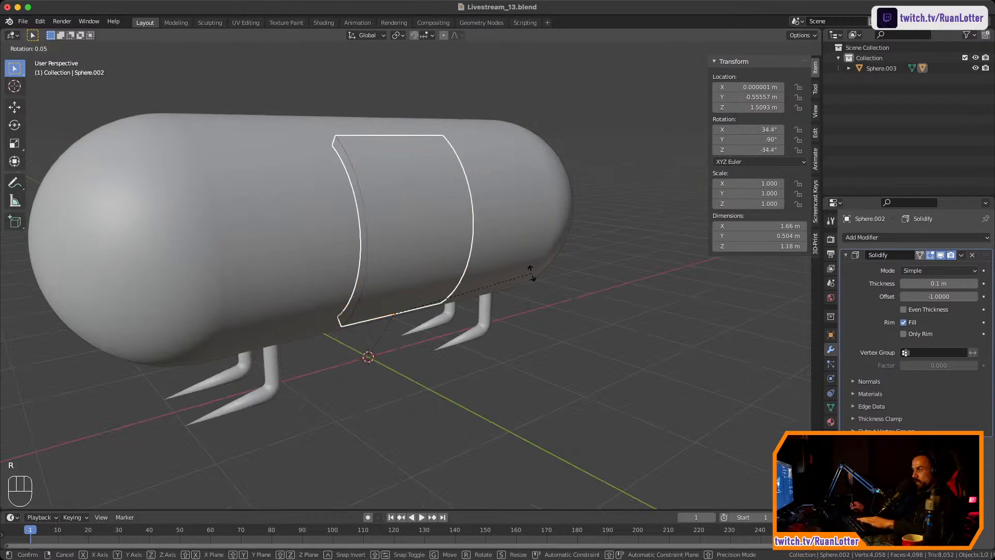
key(y)
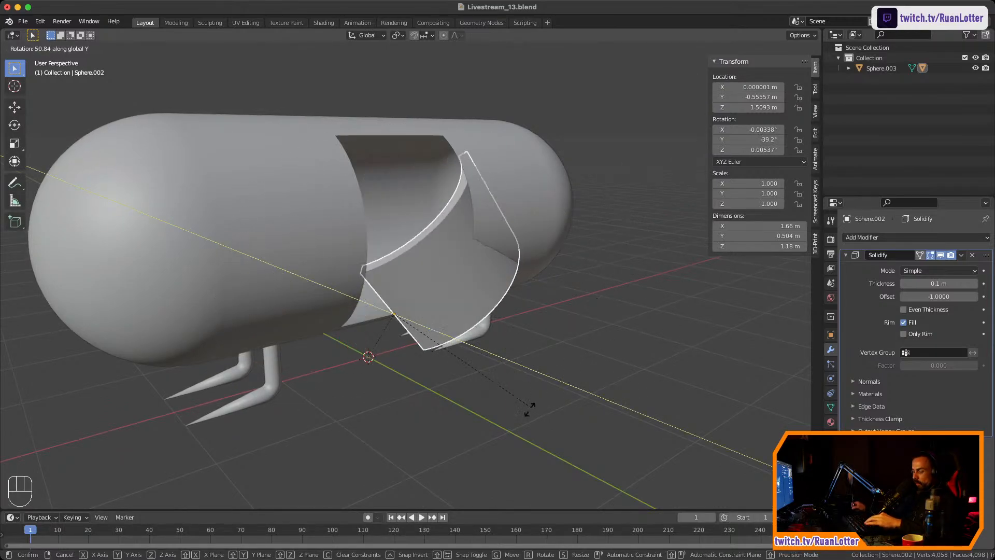
key(z)
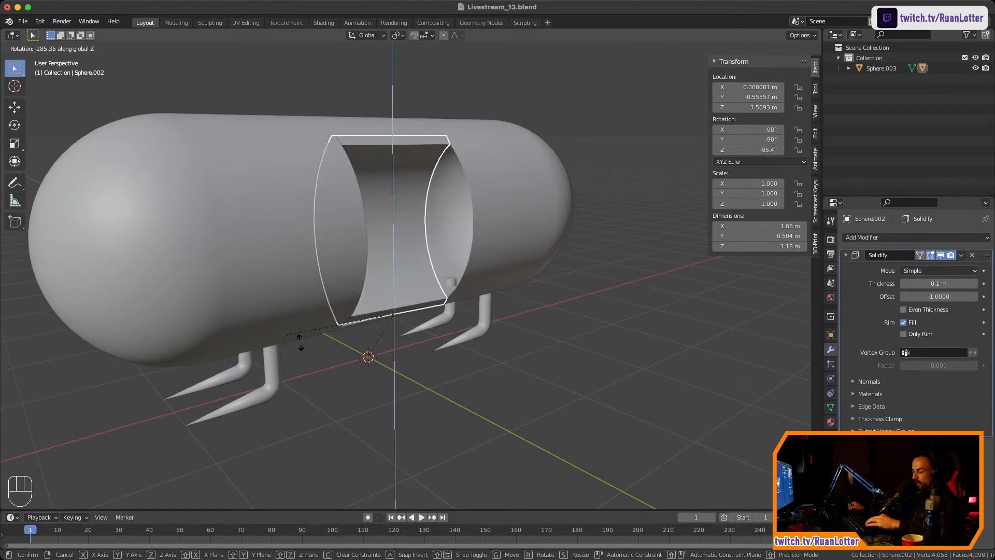
key(x)
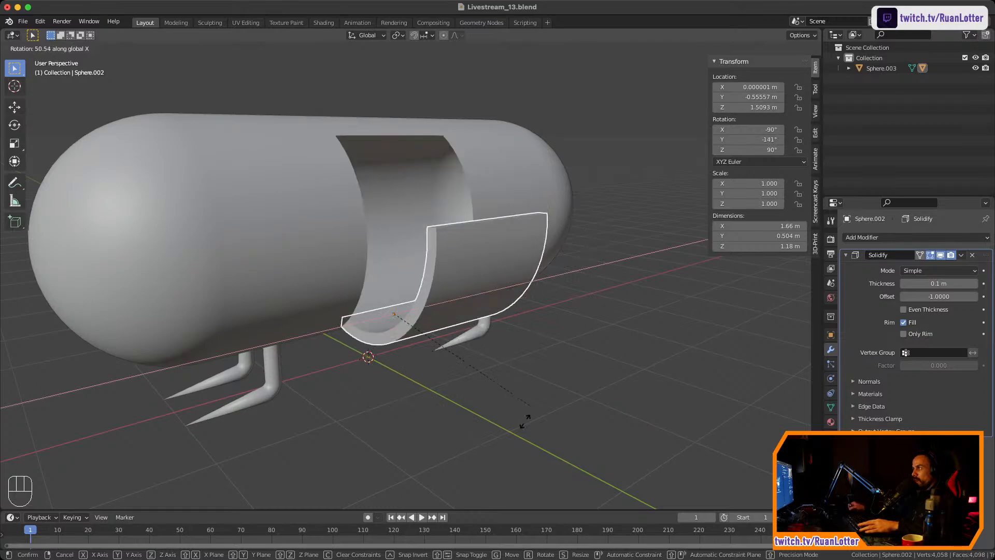
key(Escape)
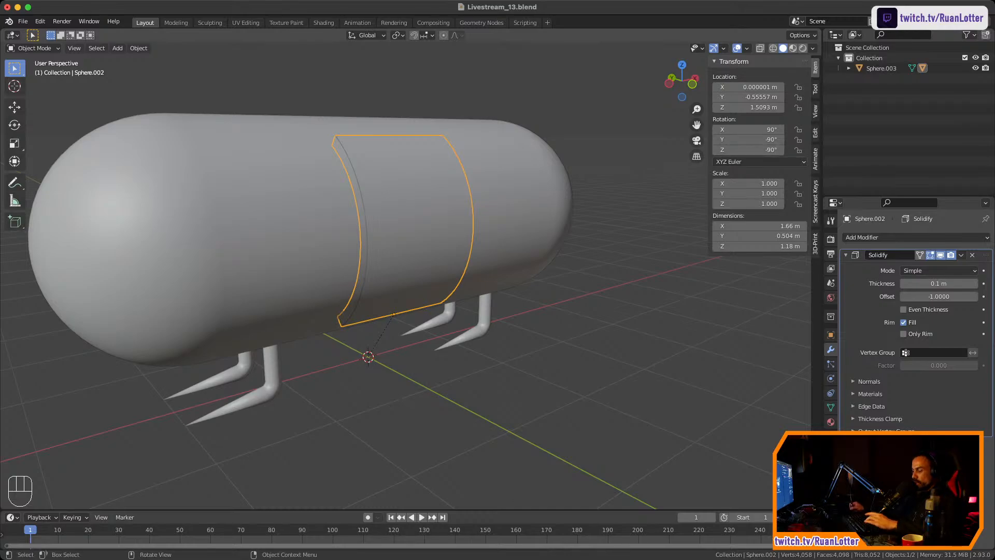
Try swinging the door about global X and adjusting its Y rotation value, then undo the change
key(r)
key(x)
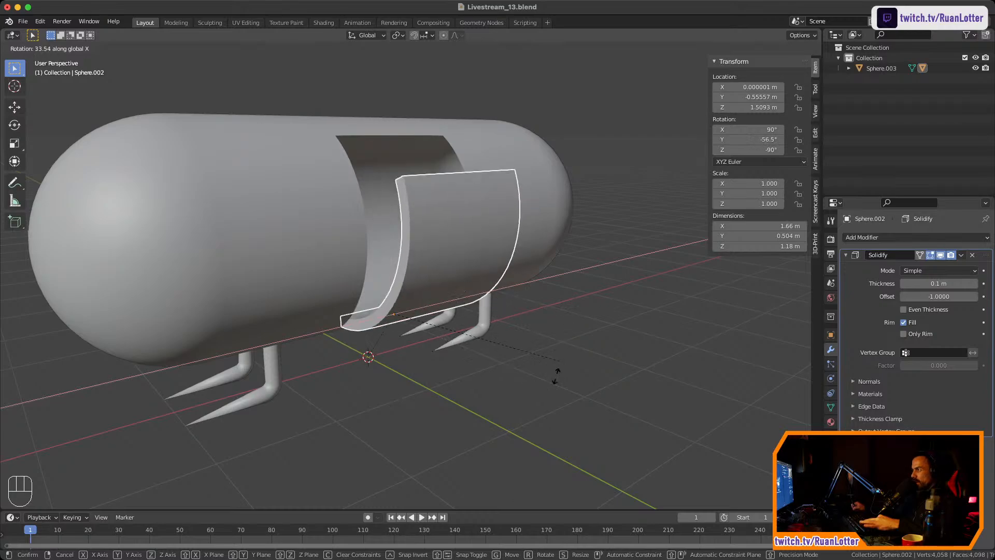
key(Escape)
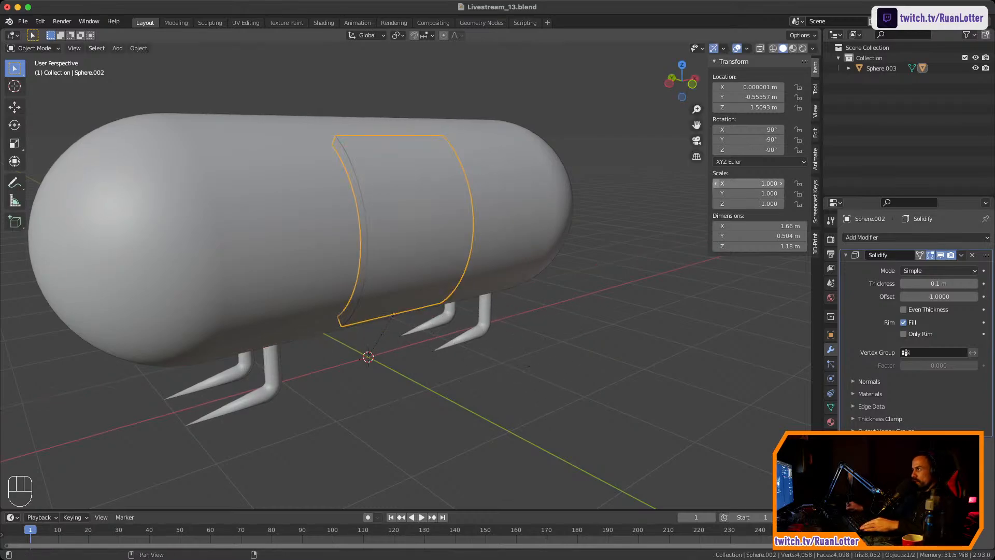
drag(758, 140, 799, 139)
key(super+z)
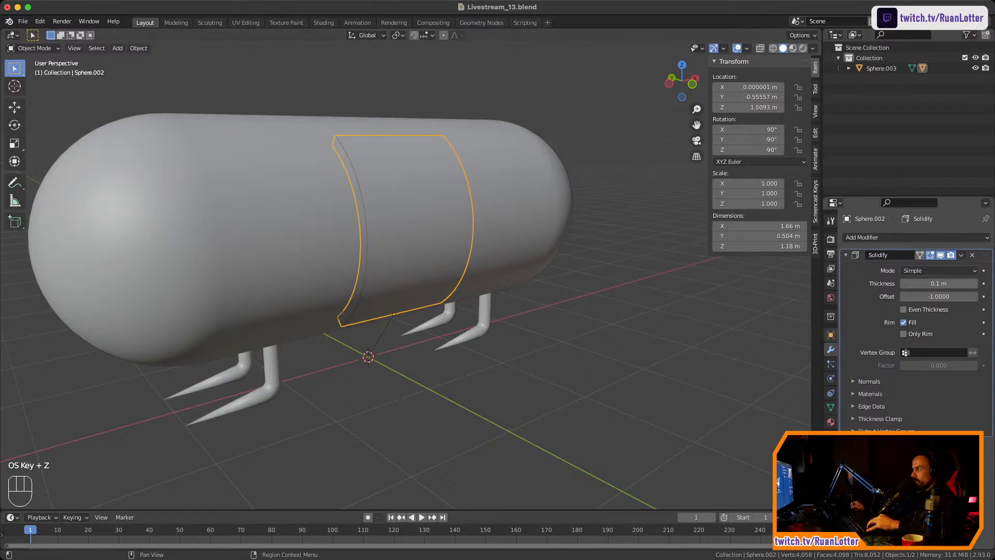
Show the door's object properties and compare its rotation values while test-rotating it about global X
click(830, 334)
key(r)
key(x)
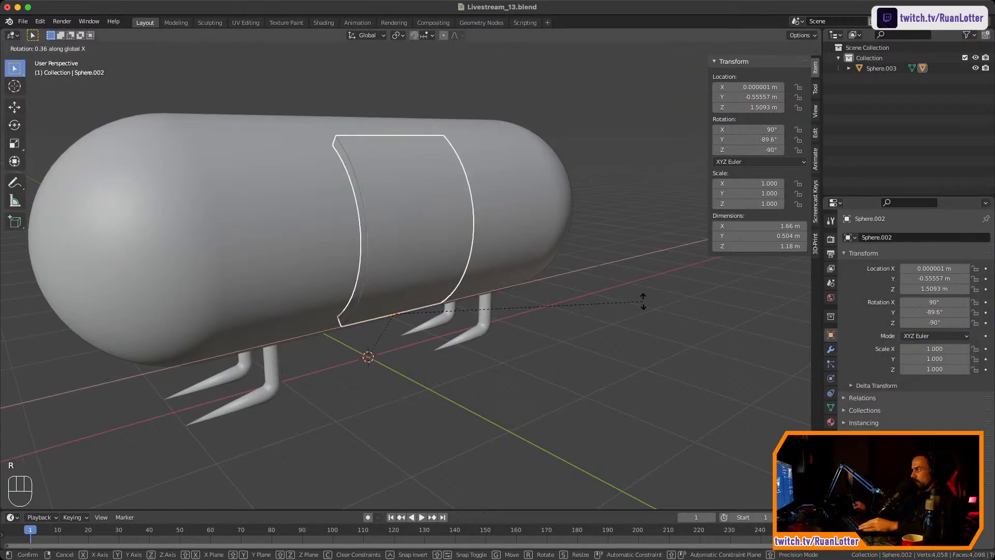
right_click(434, 352)
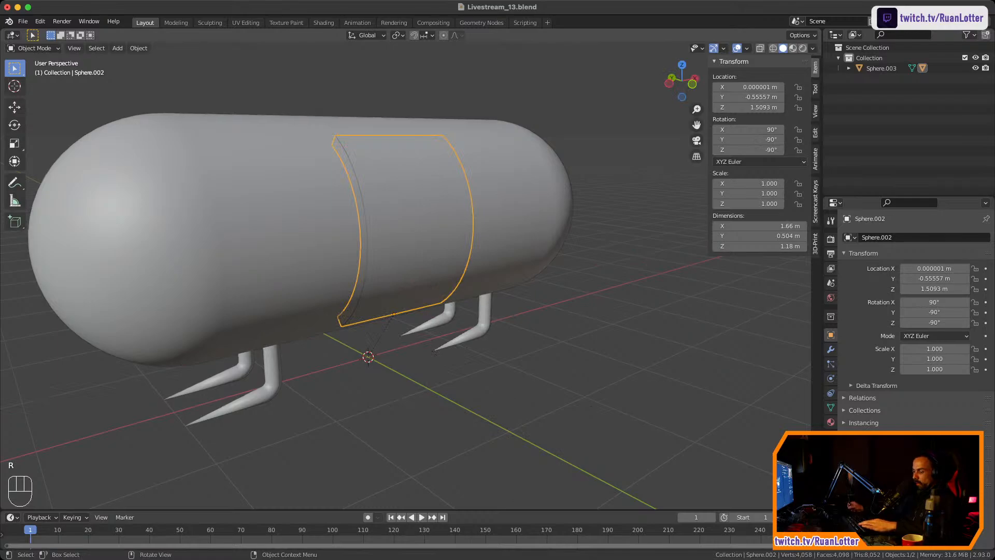
key(r)
key(x)
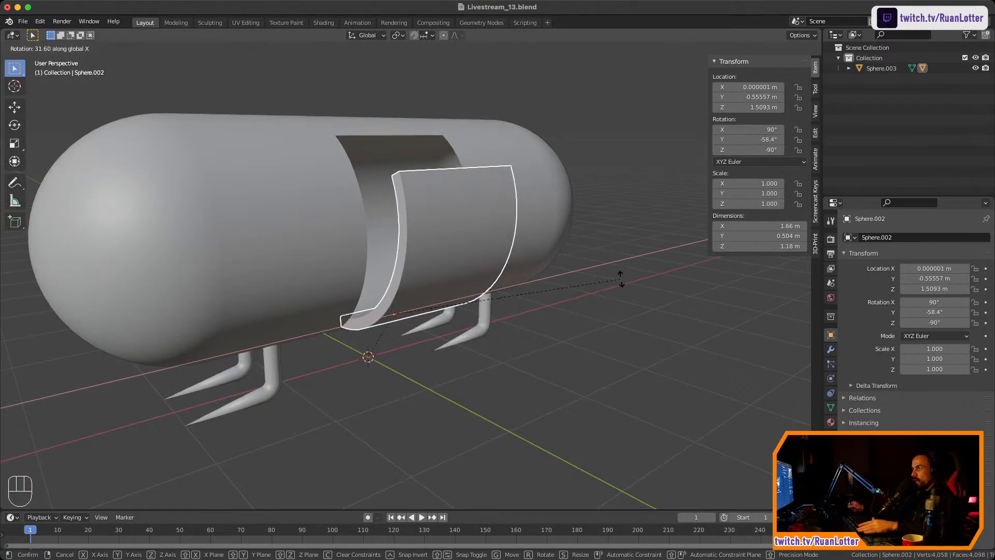
key(Escape)
Try rotating the door about its local axes with Local transform orientation, then restore the Global orientation
click(367, 35)
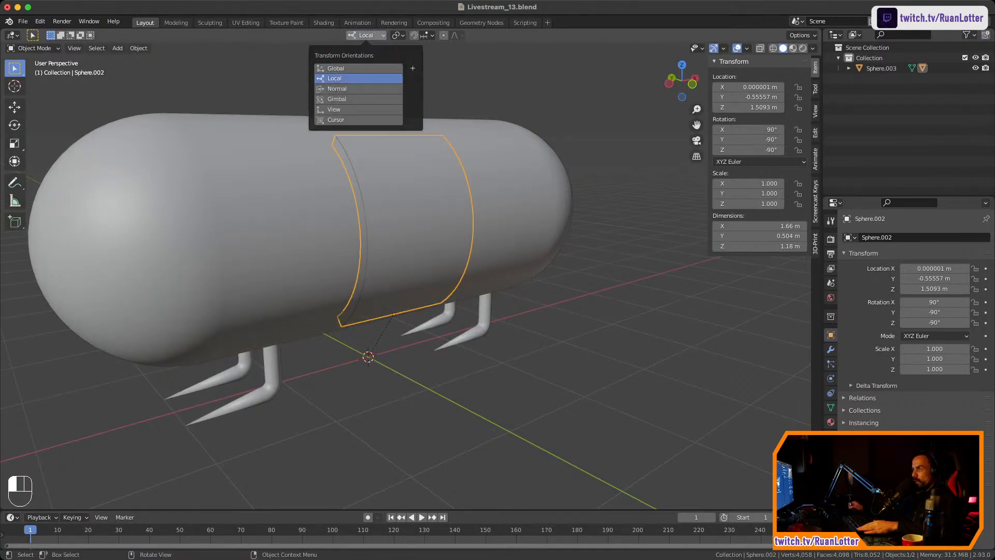
click(352, 78)
key(r)
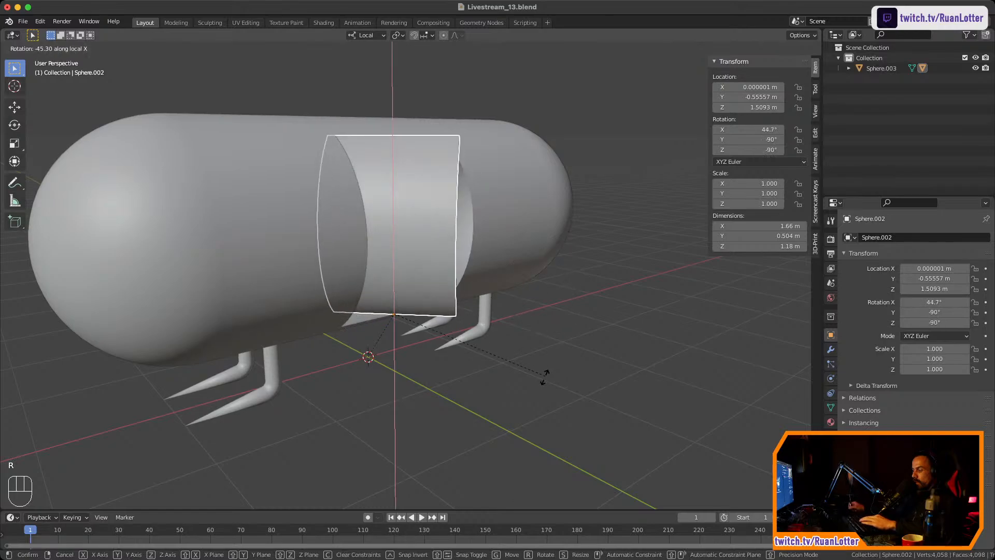
key(y)
key(z)
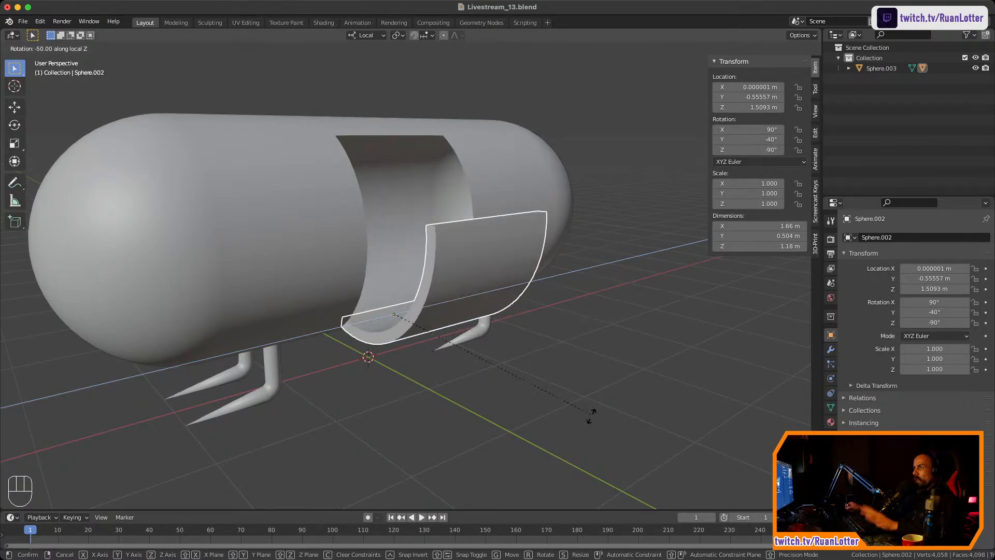
key(Escape)
click(366, 35)
click(335, 68)
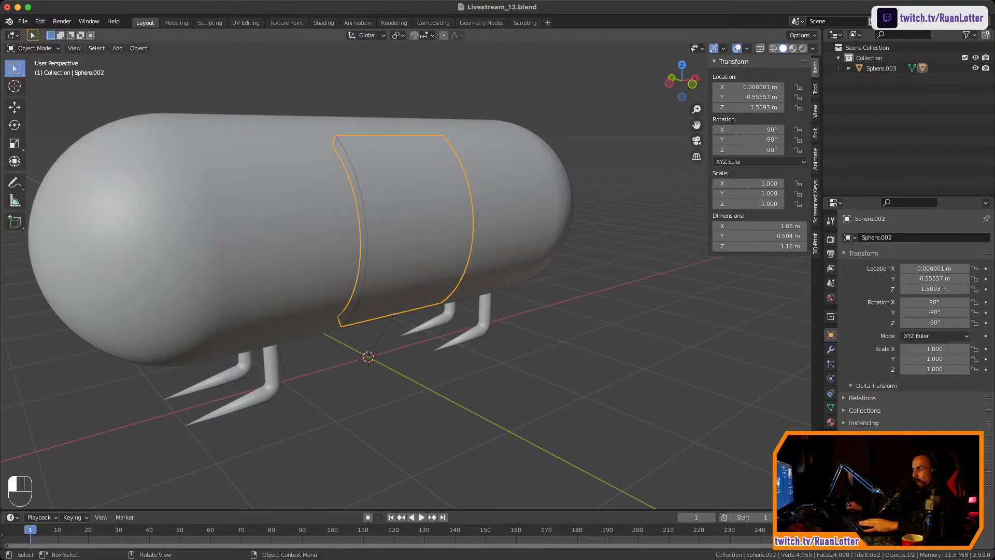
Preview the door's swing about global X without keeping it, and lock the door's X and Z rotation
key(alt+a)
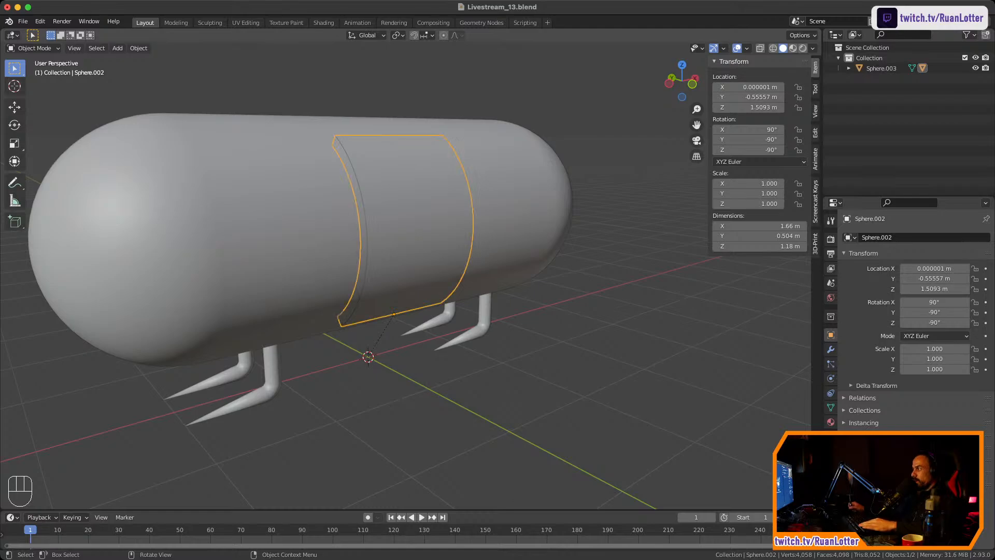
key(r)
key(x)
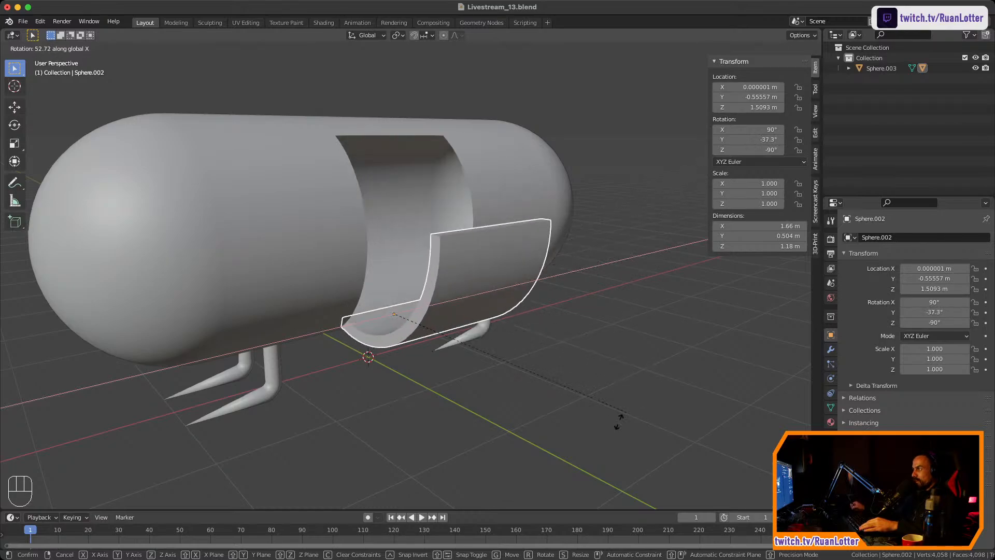
key(Escape)
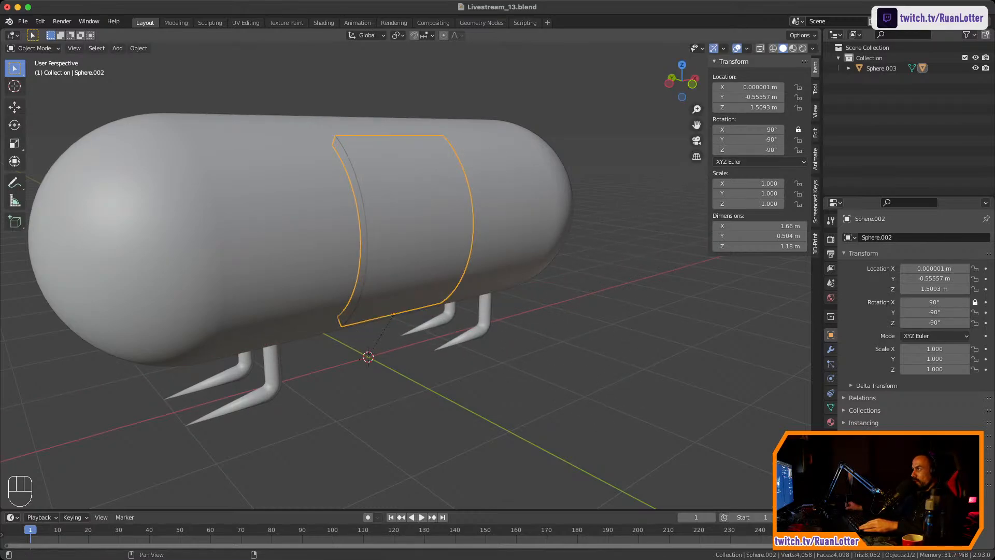
click(798, 150)
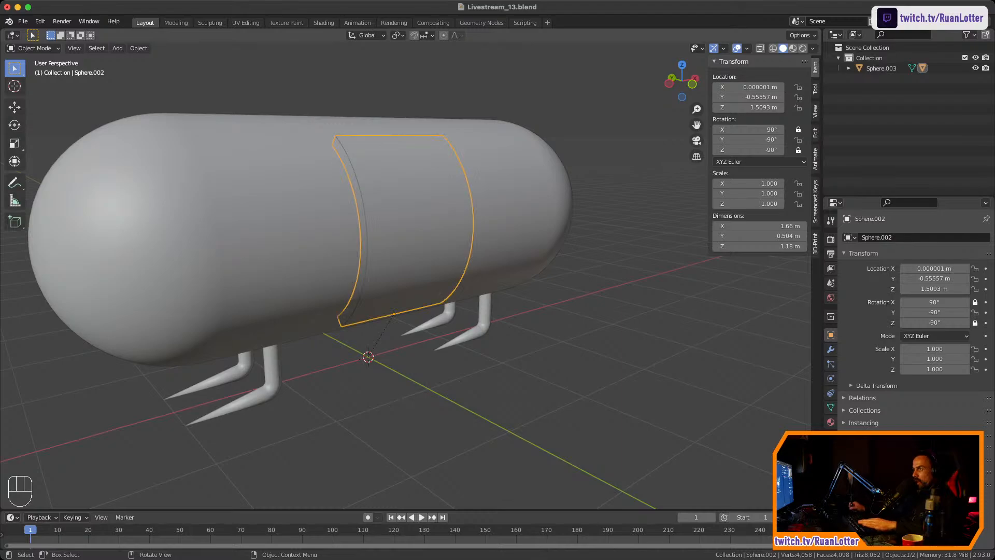
Try rotating the door without an axis constraint to test the X and Z rotation locks
key(r)
right_click(539, 216)
middle_drag(540, 216, 568, 216)
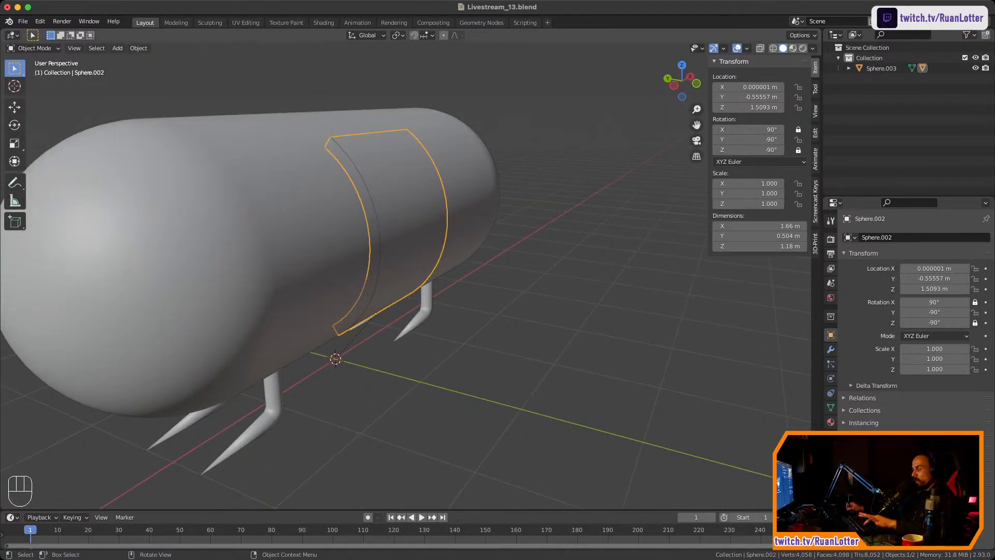
key(r)
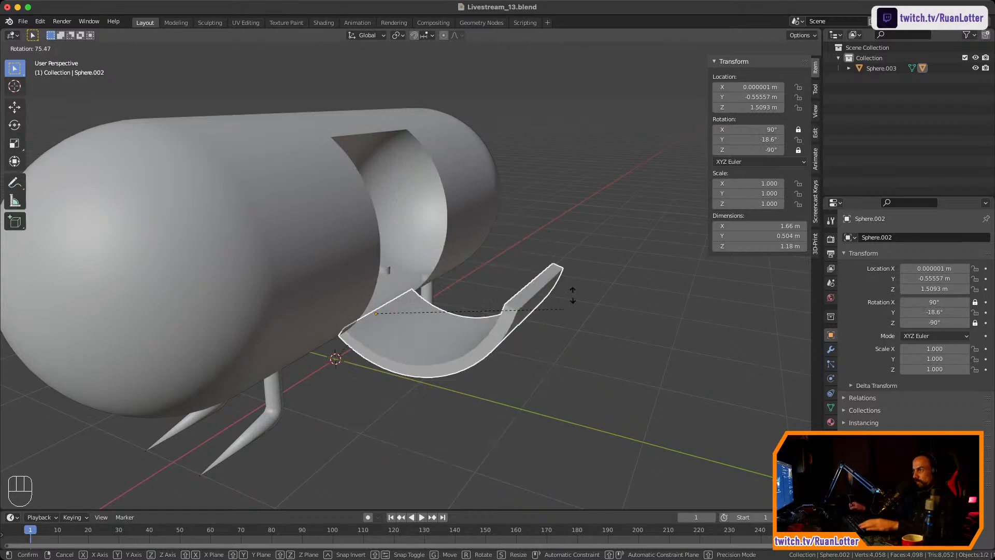
key(Escape)
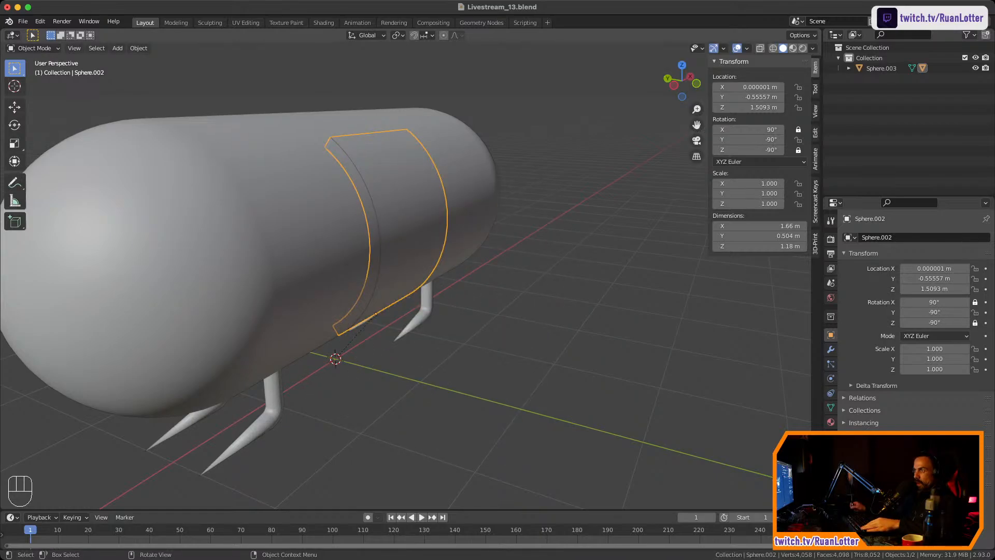
Rotate the door open by 45° around its hinge
middle_drag(498, 218, 467, 208)
text(r)
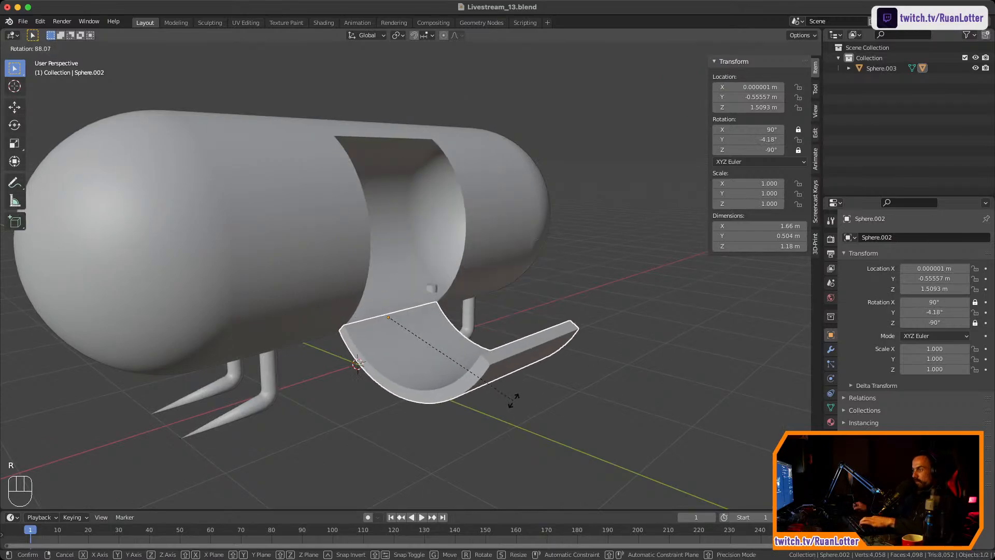
text(45)
key(Return)
middle_drag(464, 366, 585, 414)
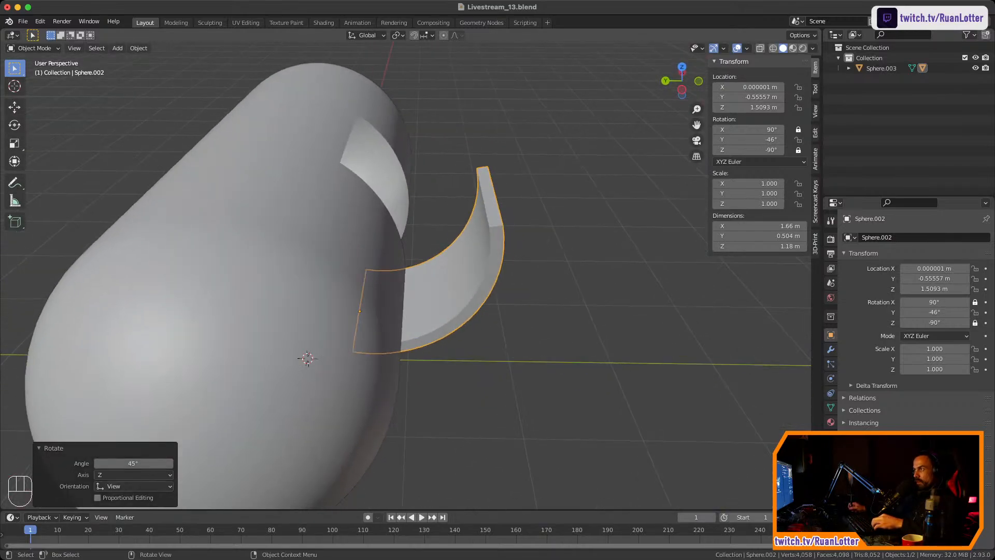
Select the pod body and show its modifier settings
ctrl+middle_drag(467, 310, 355, 332)
click(441, 248)
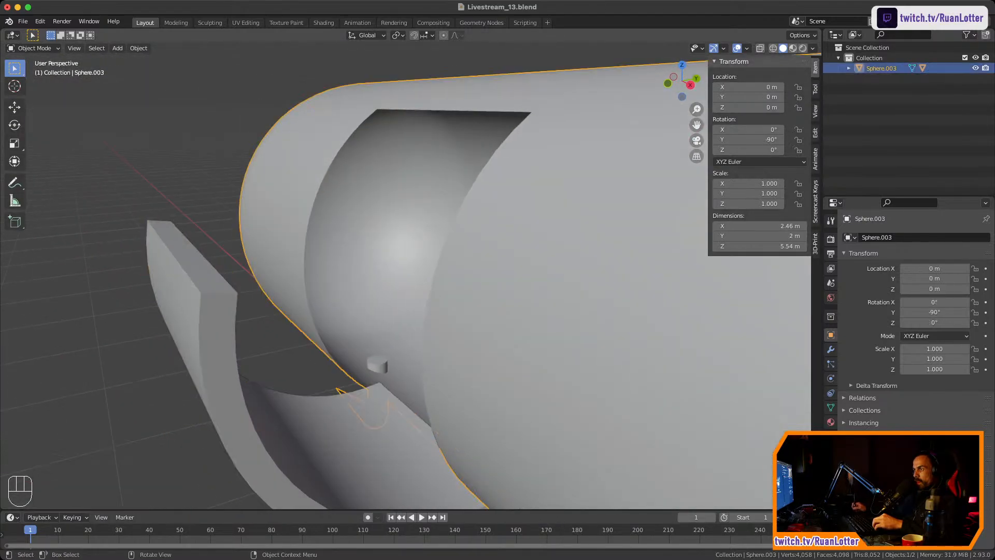
middle_drag(441, 269, 388, 278)
ctrl+middle_drag(389, 277, 531, 228)
click(830, 349)
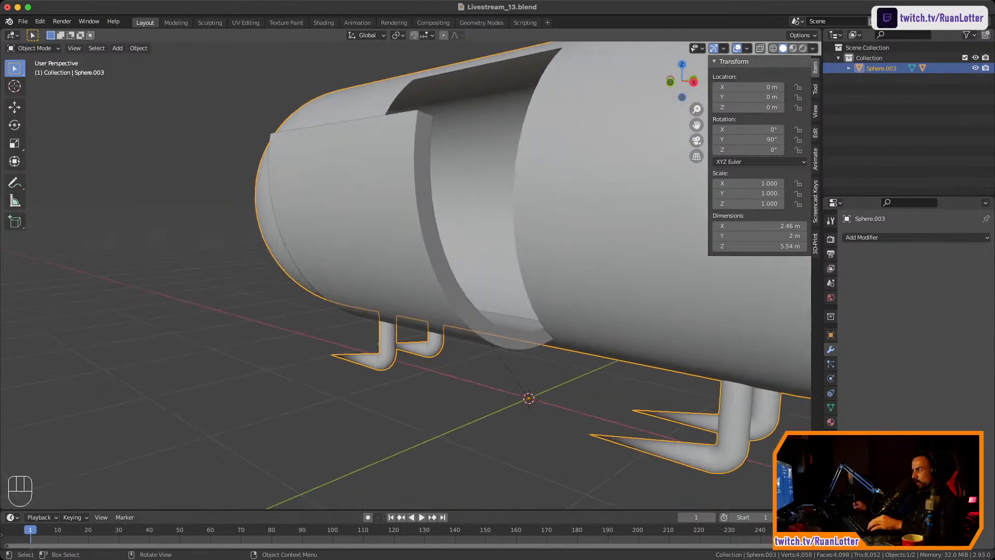
Add a Solidify modifier to the pod body with a 0.1 m thickness and Even Thickness enabled
click(466, 415)
click(596, 259)
middle_drag(466, 259, 545, 290)
click(435, 233)
click(363, 217)
middle_drag(362, 218, 448, 238)
scroll(464, 240, up, 1)
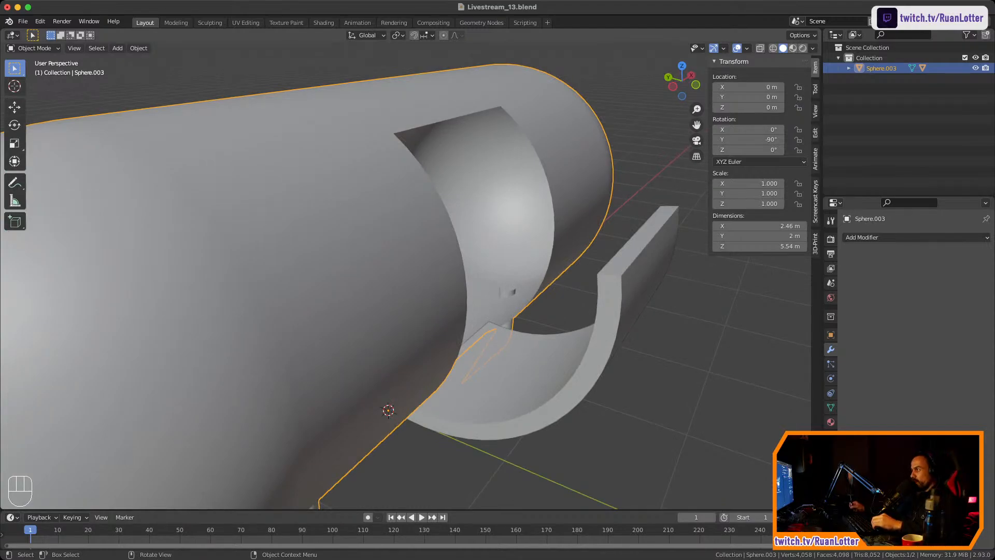
shift+middle_drag(448, 238, 432, 229)
click(881, 237)
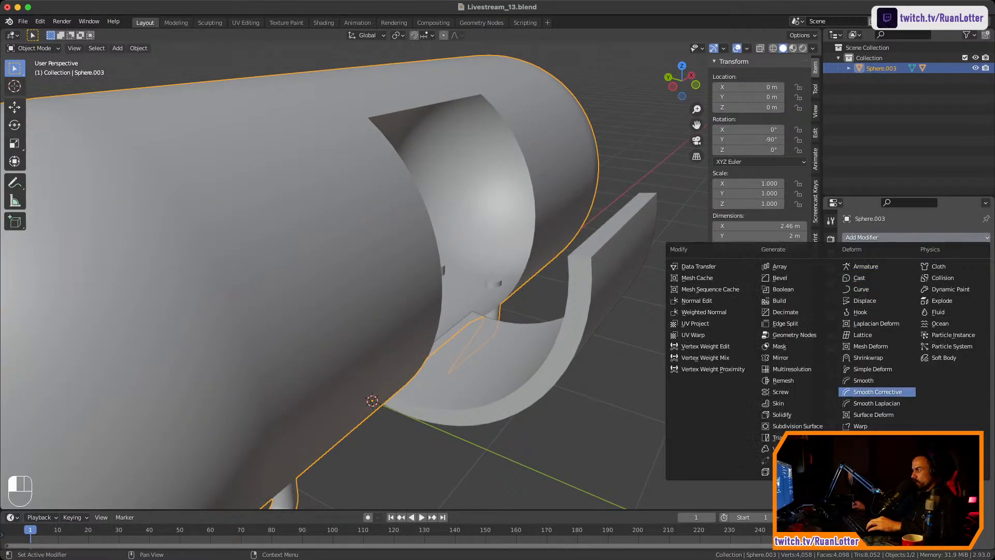
click(782, 414)
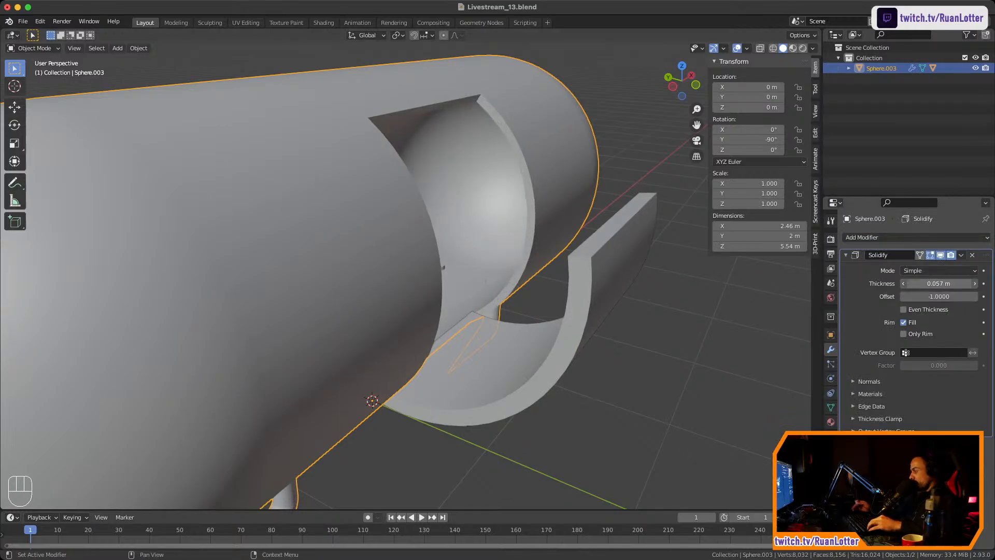
key(Tab)
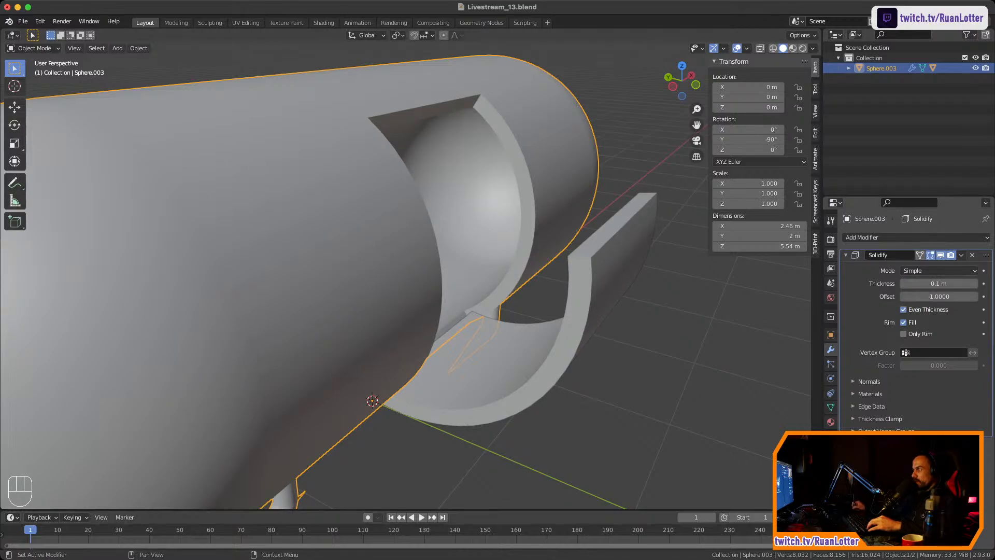
Select the door and try its Y rotation at 90° and at 0°
click(580, 311)
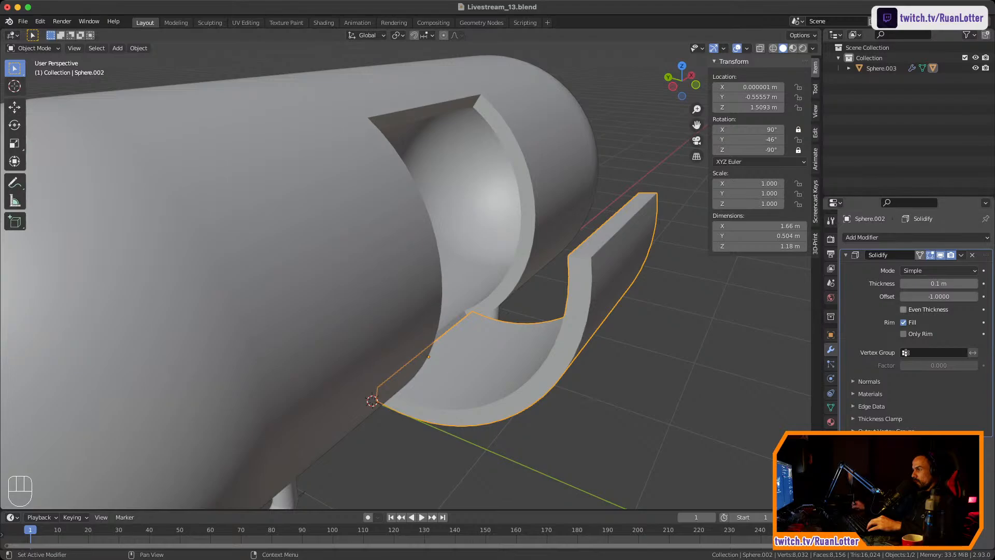
click(904, 309)
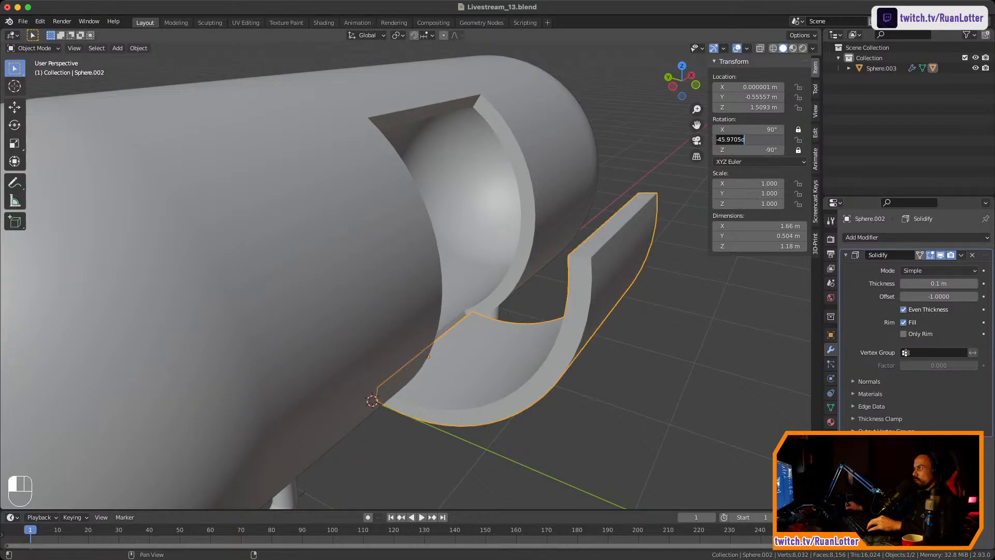
drag(752, 139, 741, 140)
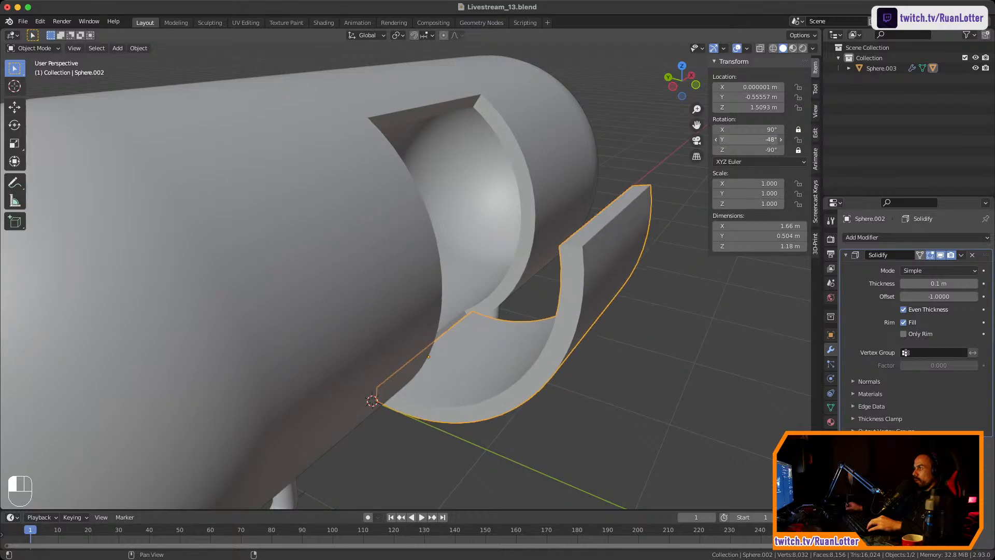
click(746, 139)
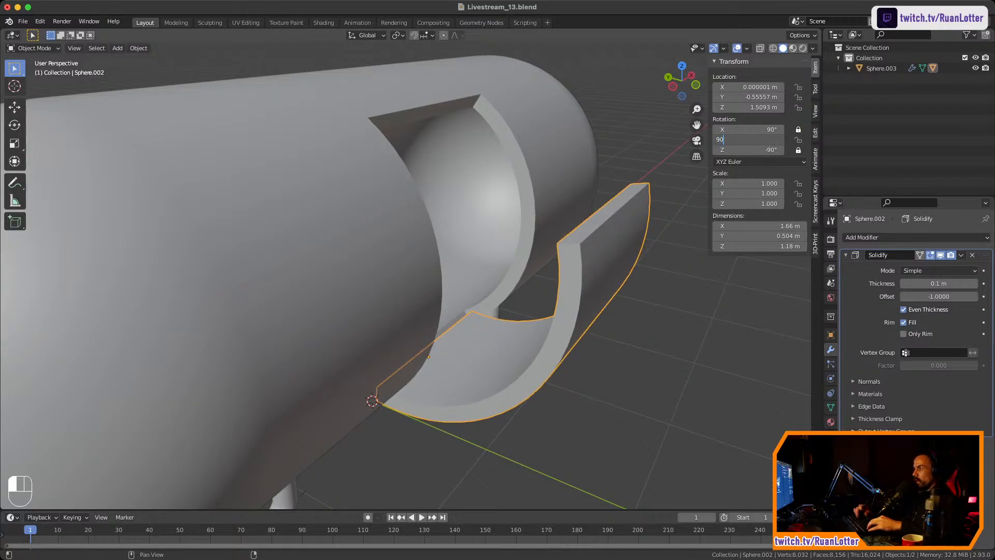
key(Return)
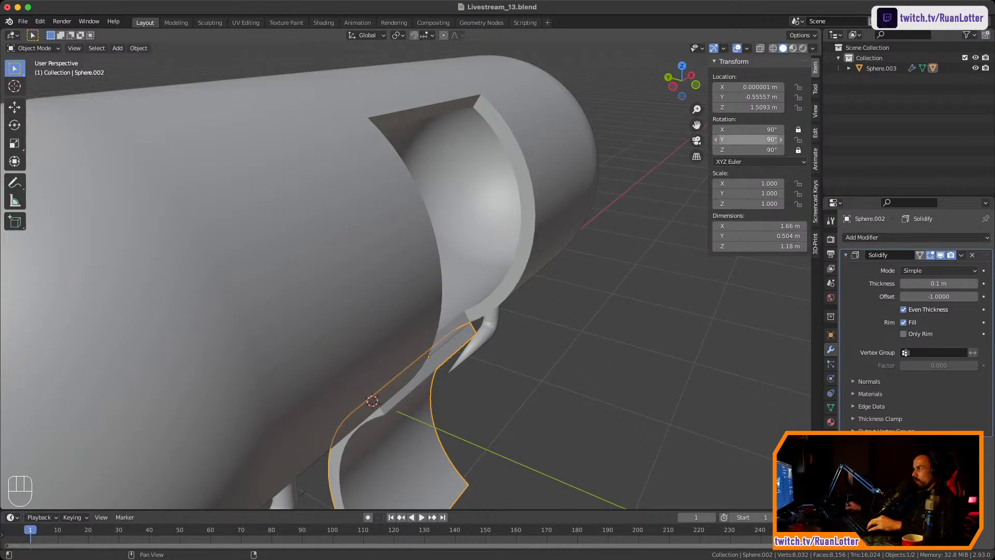
text(0)
key(Return)
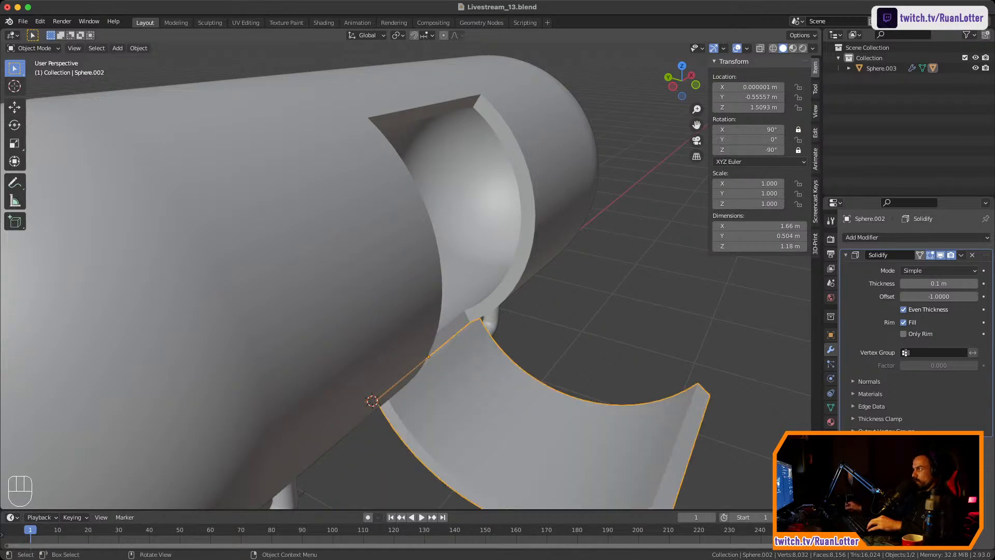
Bring the door's Y rotation to -90° so it closes into the body, and deselect it
drag(752, 139, 692, 139)
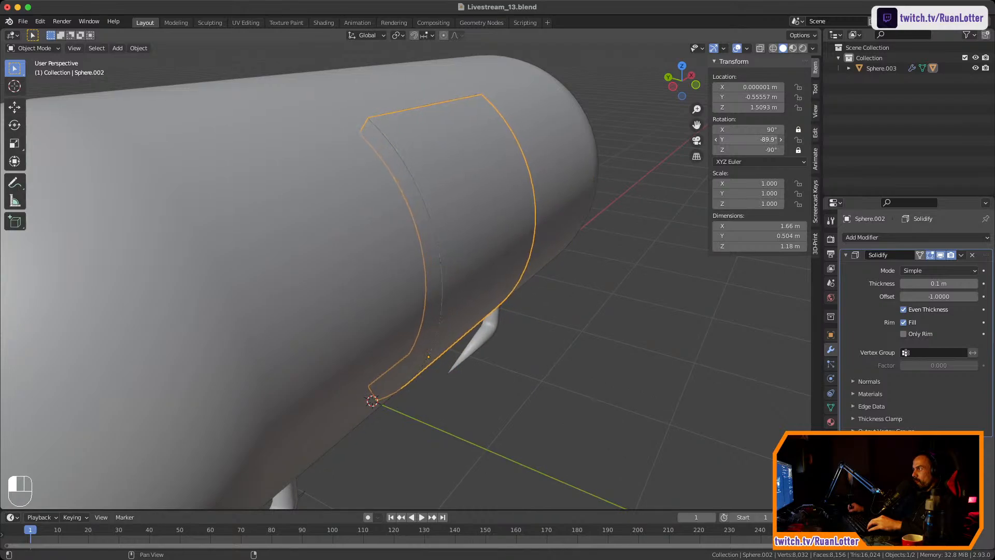
click(648, 233)
key(Tab)
key(Tab)
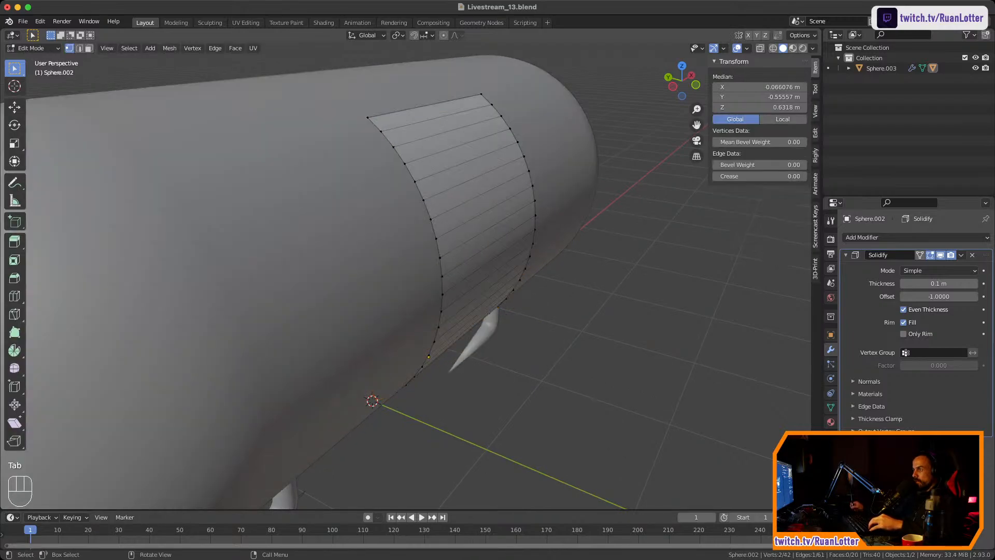
Preview the closed pod from several angles in Material Preview shading, then restore Solid shading
middle_drag(518, 311, 638, 280)
ctrl+middle_drag(637, 280, 637, 321)
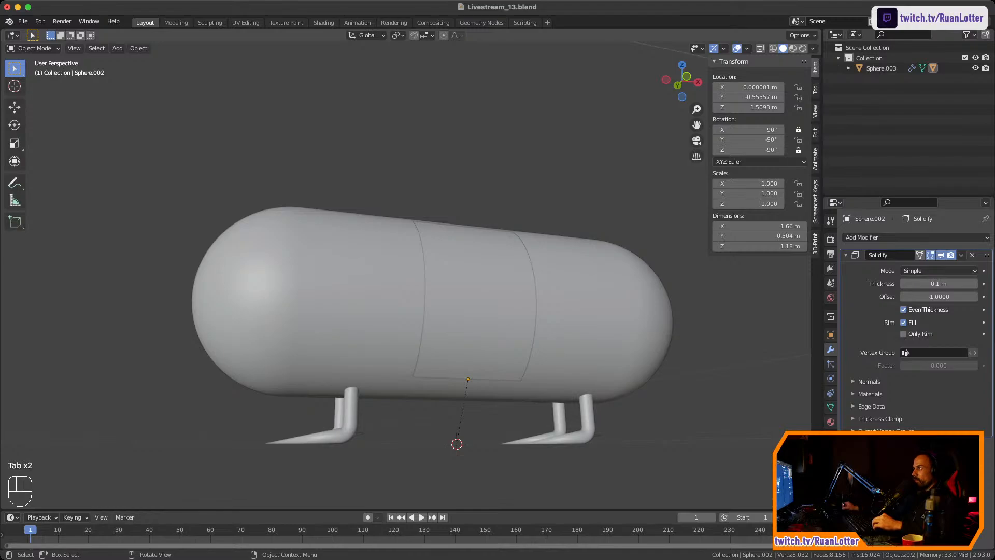
click(792, 47)
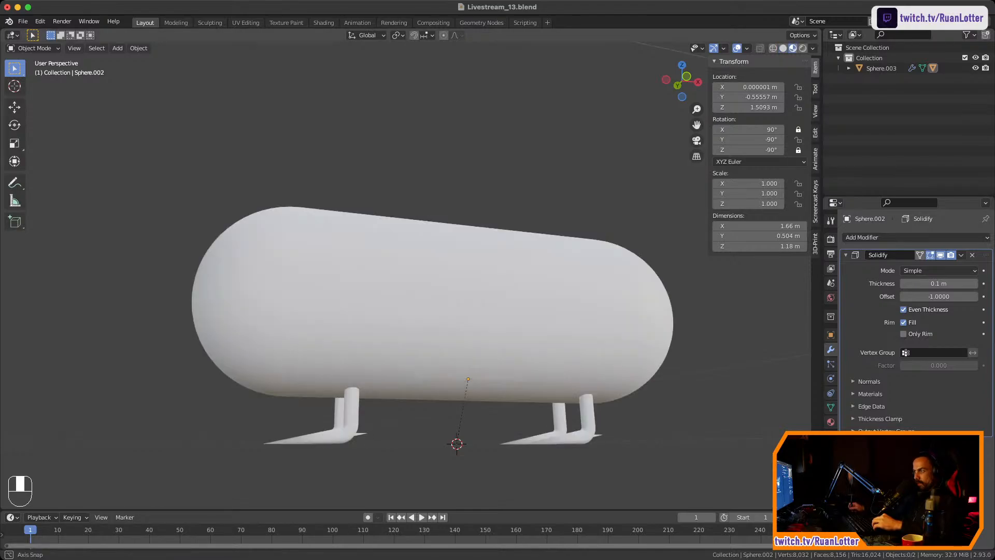
middle_drag(560, 389, 638, 358)
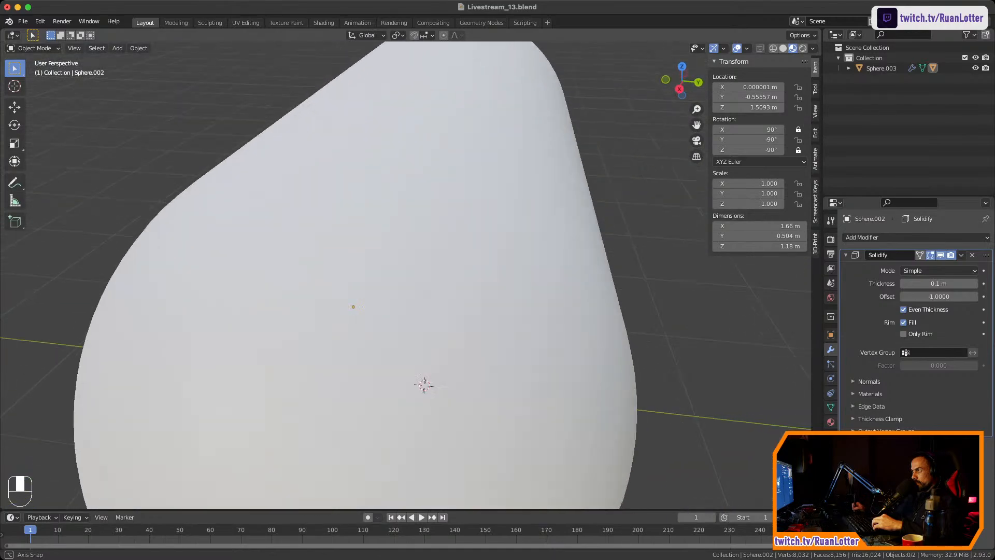
middle_drag(151, 482, 311, 506)
shift+middle_drag(311, 506, 352, 500)
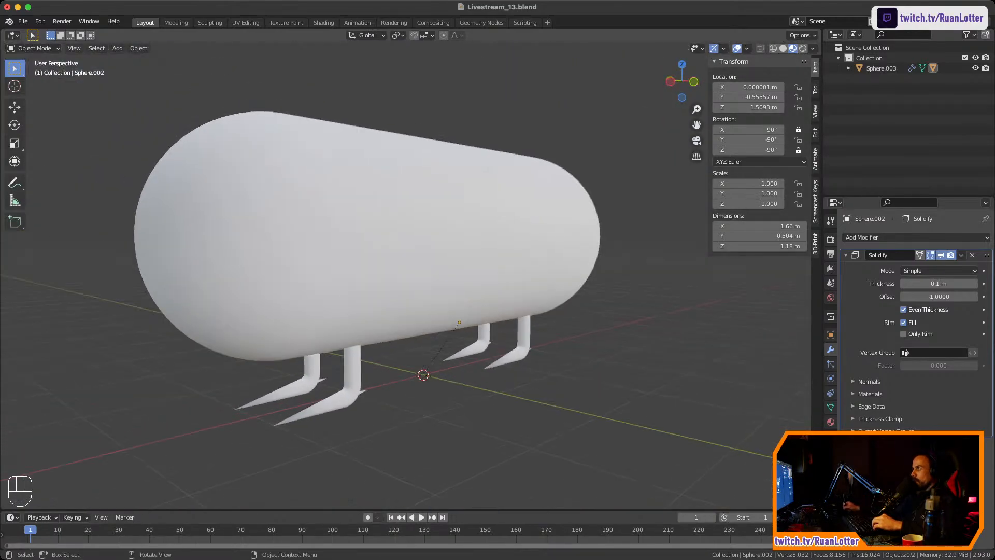
click(782, 49)
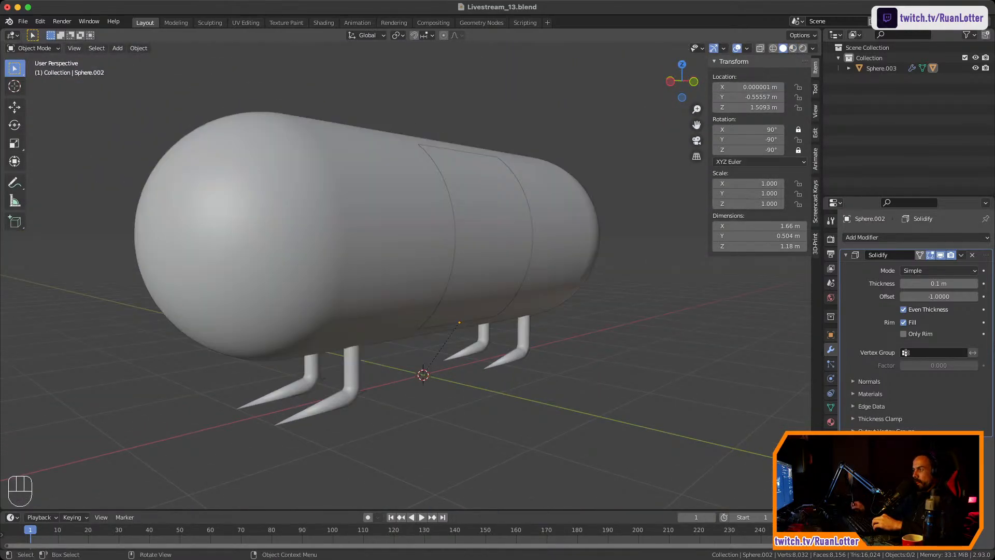
Swing the door open freely by about 112° and inspect the thickened opening
mouse_move(467, 249)
middle_down()
mouse_move(405, 259)
mouse_move(363, 244)
mouse_move(461, 248)
middle_up()
click(461, 248)
key(r)
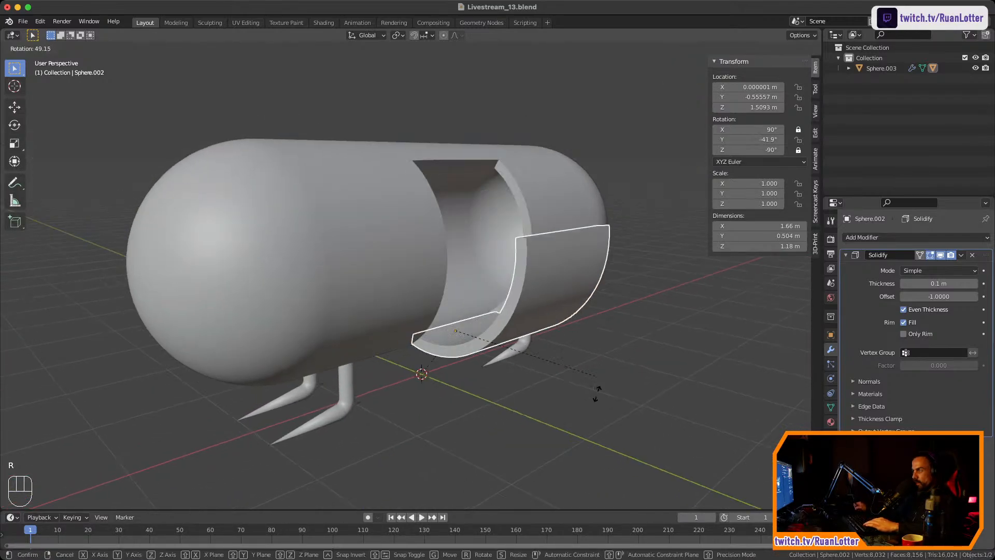
click(469, 458)
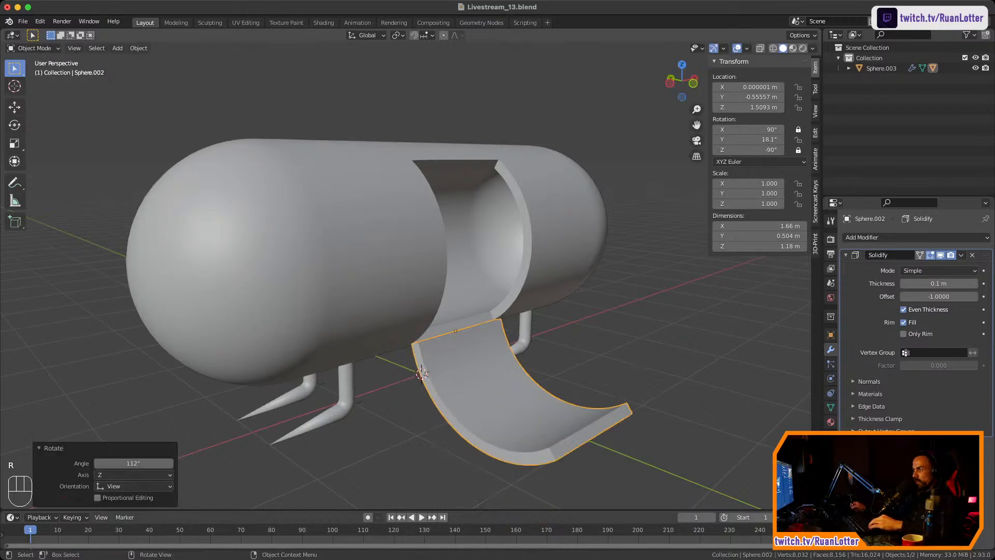
middle_drag(435, 375, 404, 394)
scroll(526, 313, up, 2)
shift+middle_drag(404, 394, 424, 425)
shift+middle_drag(425, 425, 447, 374)
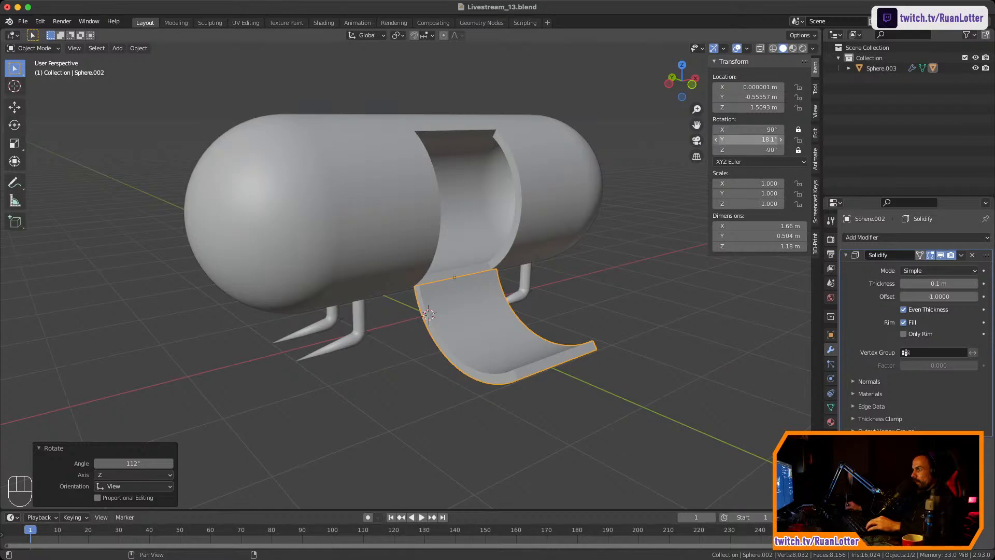
Close the door again with a Y rotation of -90°, deselect everything and save the file
key(alt+a)
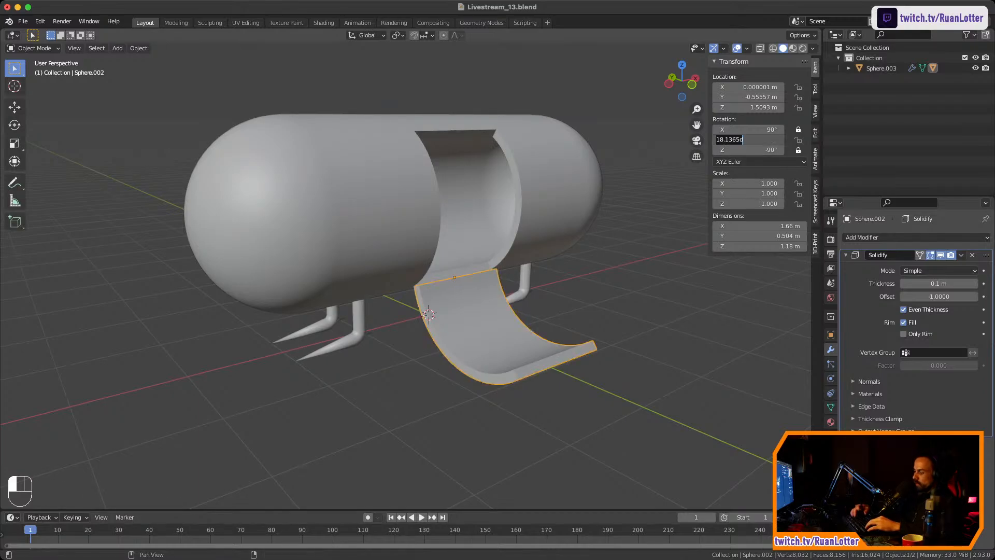
key(Return)
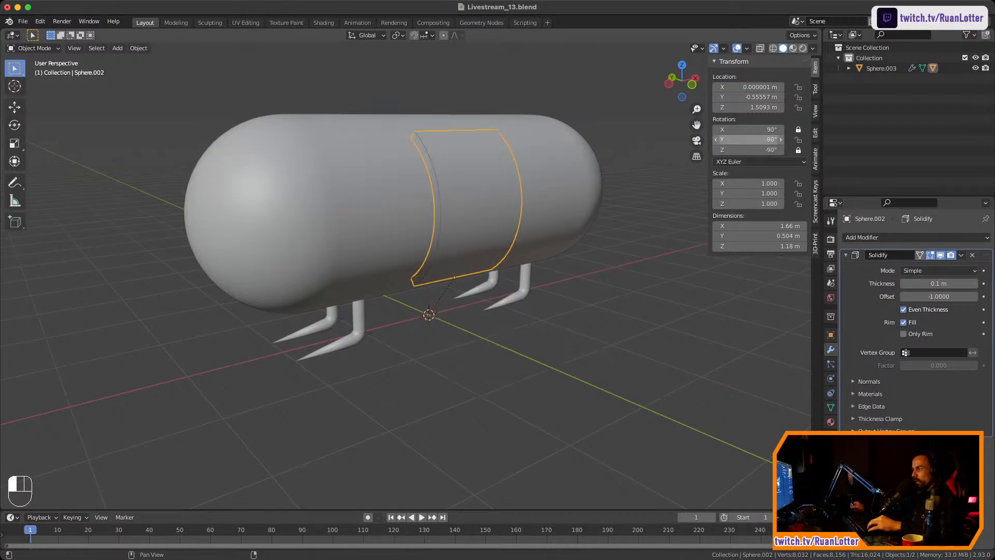
key(alt+a)
scroll(404, 233, down, 3)
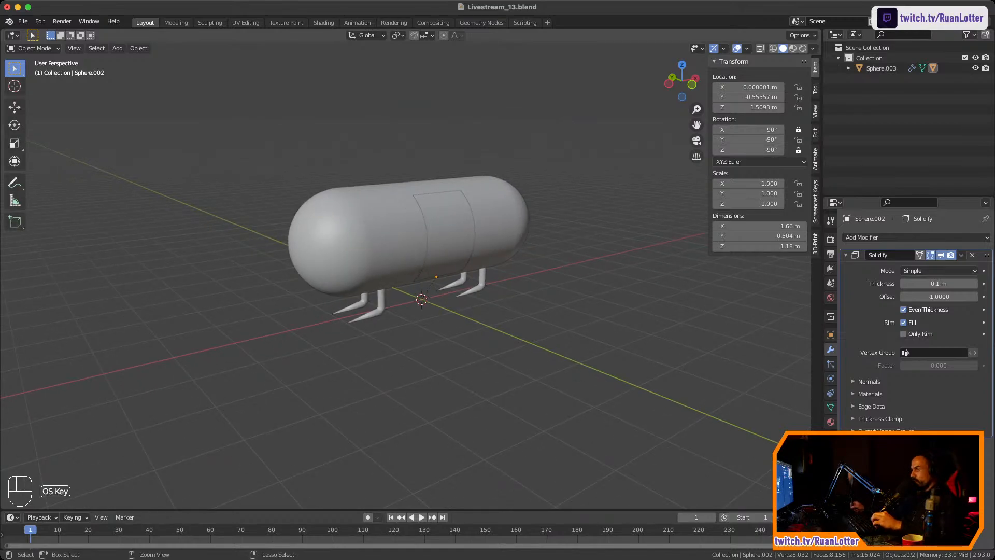
middle_drag(446, 331, 378, 322)
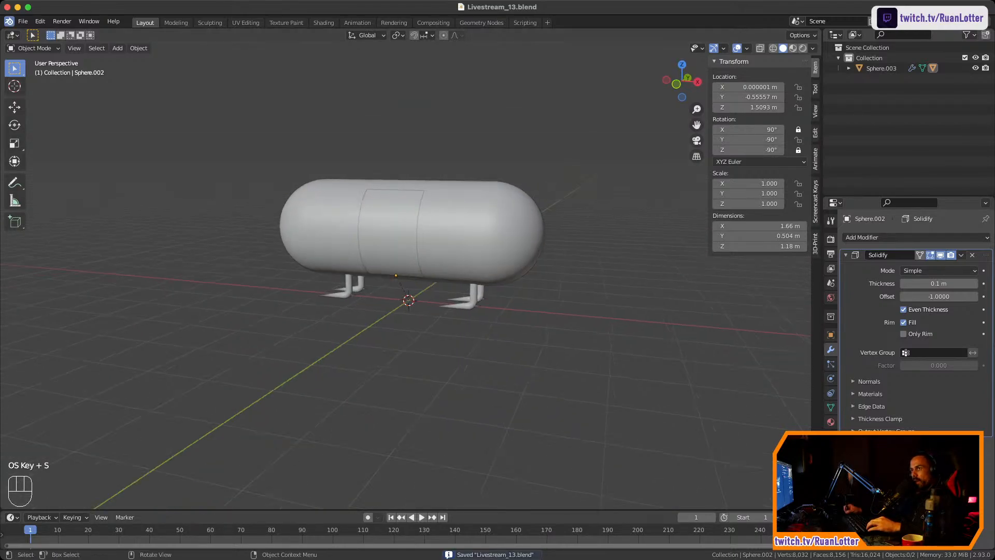
Bring the Building, MarsRover, Remote and Telescope objects into the scene alongside the pod
click(22, 21)
click(42, 136)
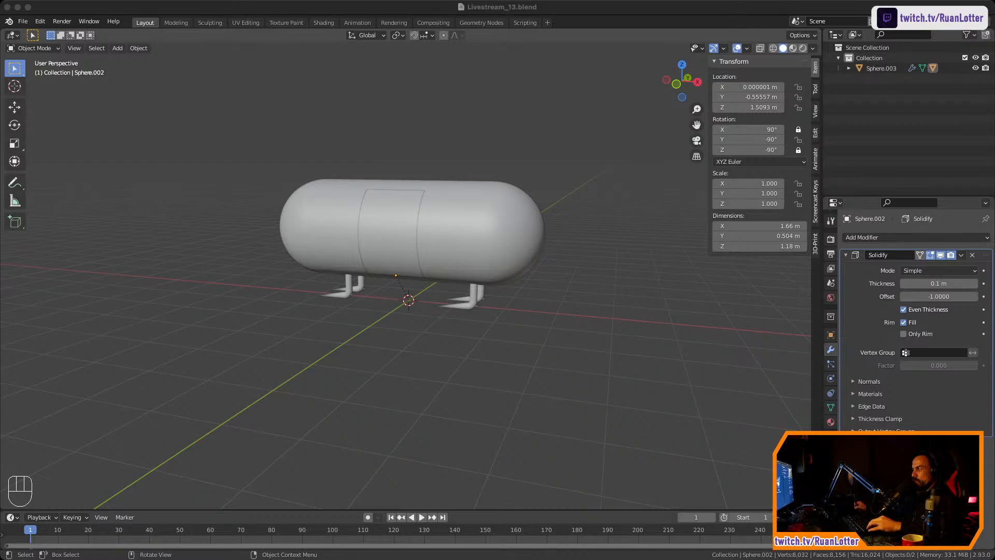
key(alt+h)
ctrl+middle_drag(409, 259, 408, 363)
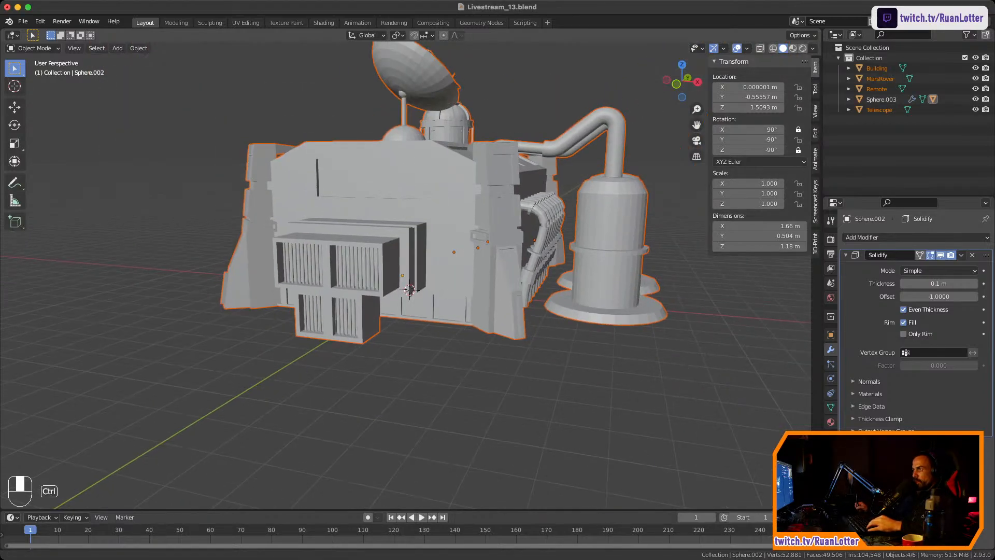
middle_drag(518, 280, 290, 285)
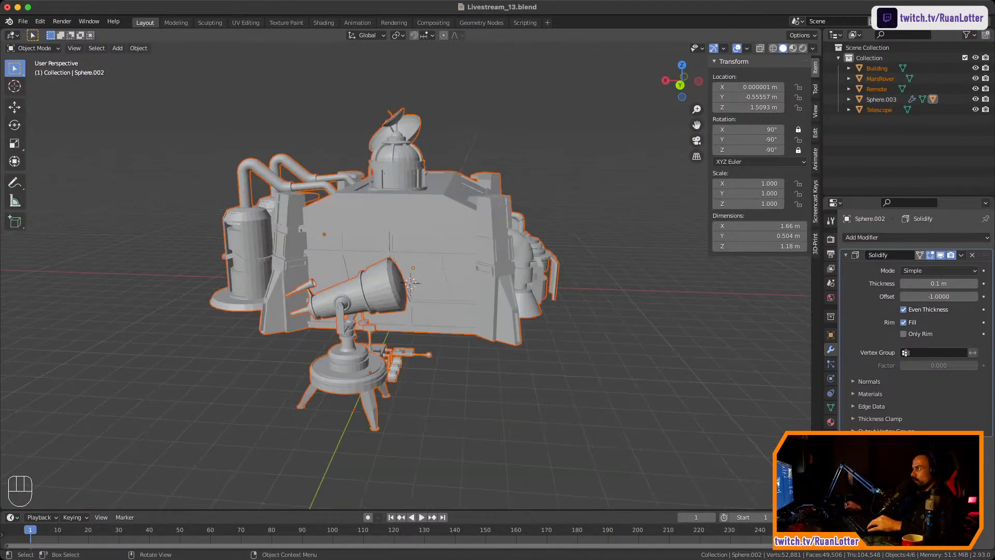
Select the pod and move it about -11.6 m along global X, clear of the building
click(411, 283)
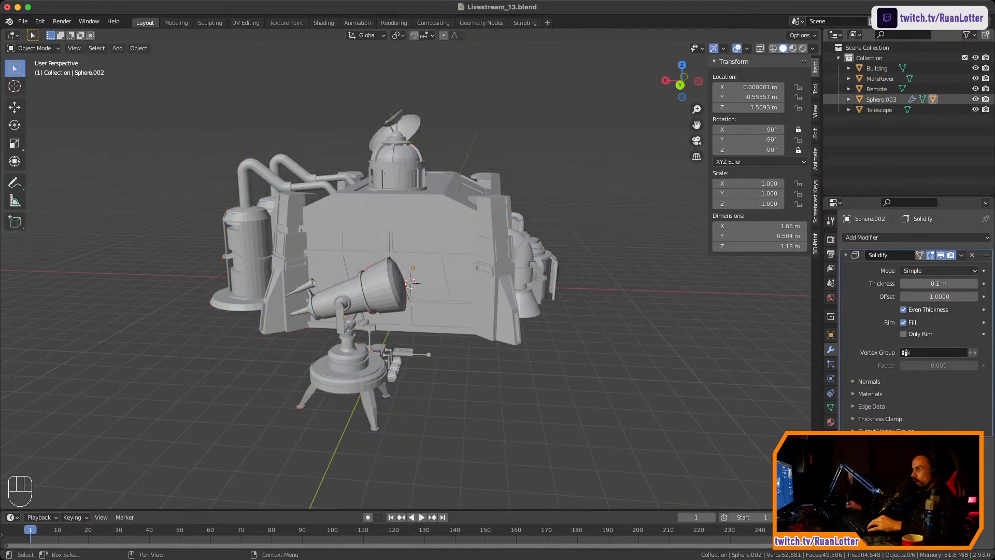
scroll(411, 283, down, 2)
key(g)
key(x)
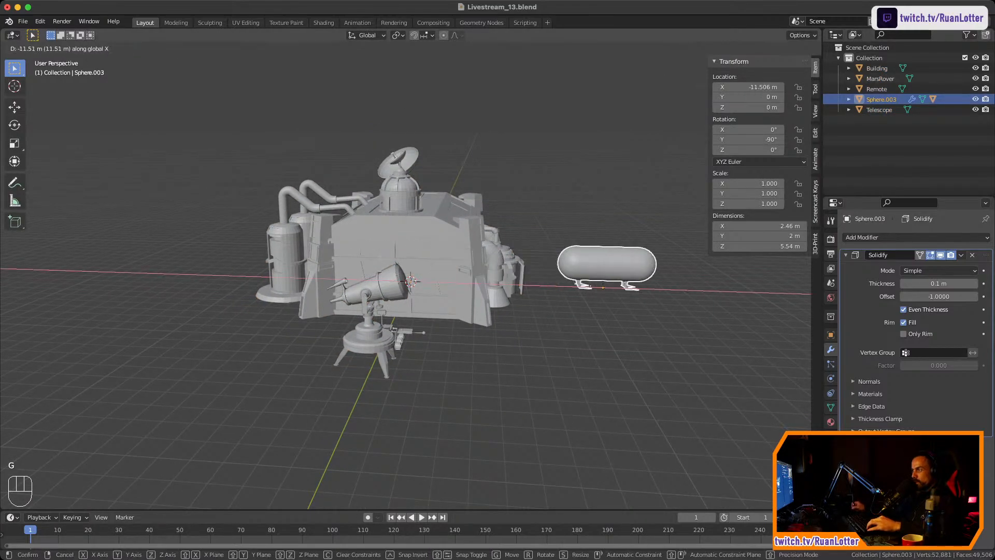
click(746, 345)
Rotate the pod about -38.9° around global Z
key(r)
key(z)
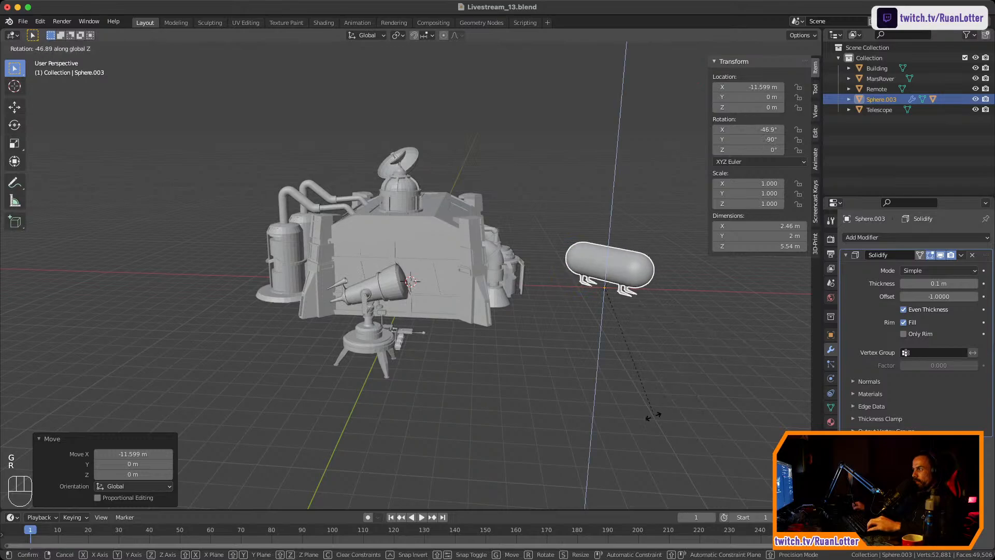
click(651, 415)
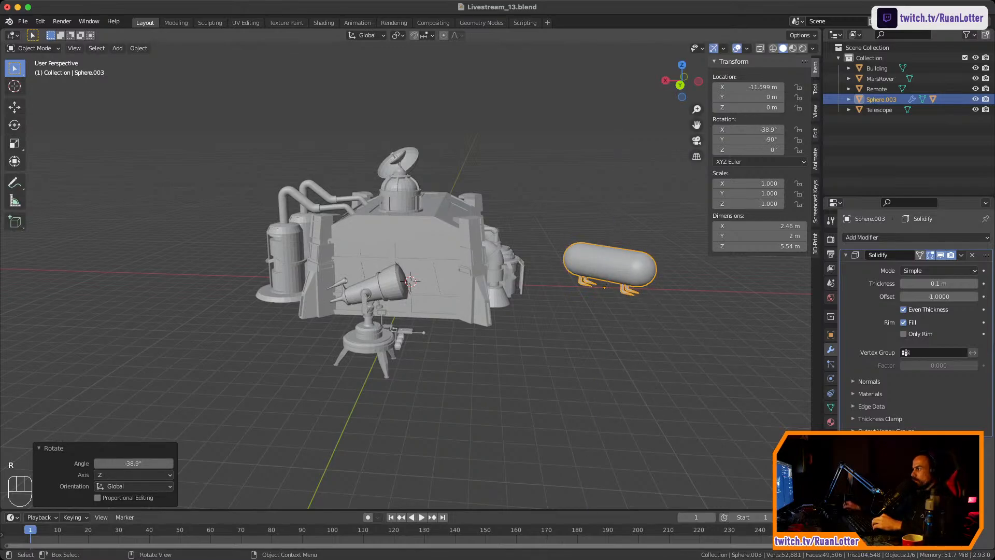
Select the Building and examine its tanks, pipes, roof dome and walls from several angles
click(877, 68)
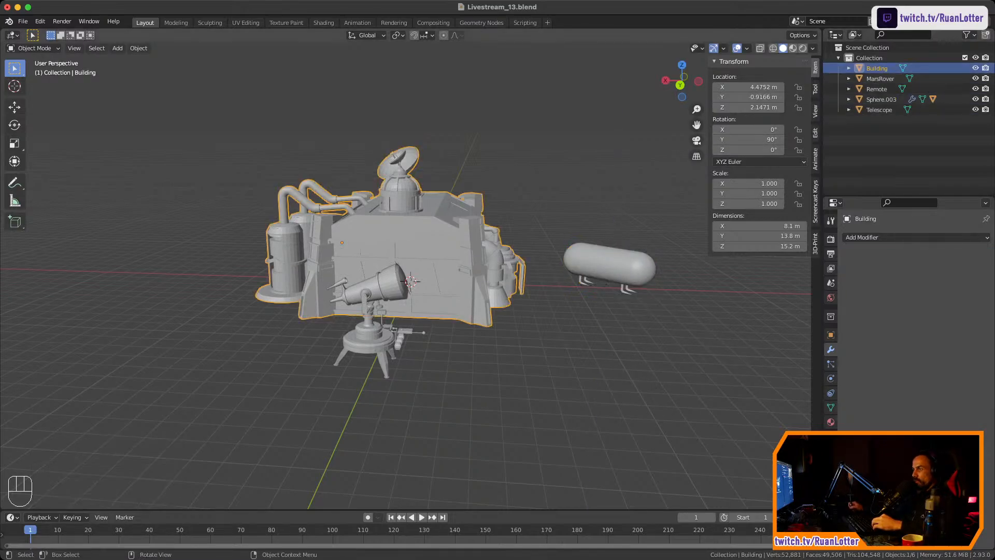
middle_drag(467, 270, 362, 305)
middle_drag(466, 290, 331, 249)
ctrl+middle_drag(414, 311, 166, 248)
click(166, 249)
shift+middle_drag(415, 259, 388, 280)
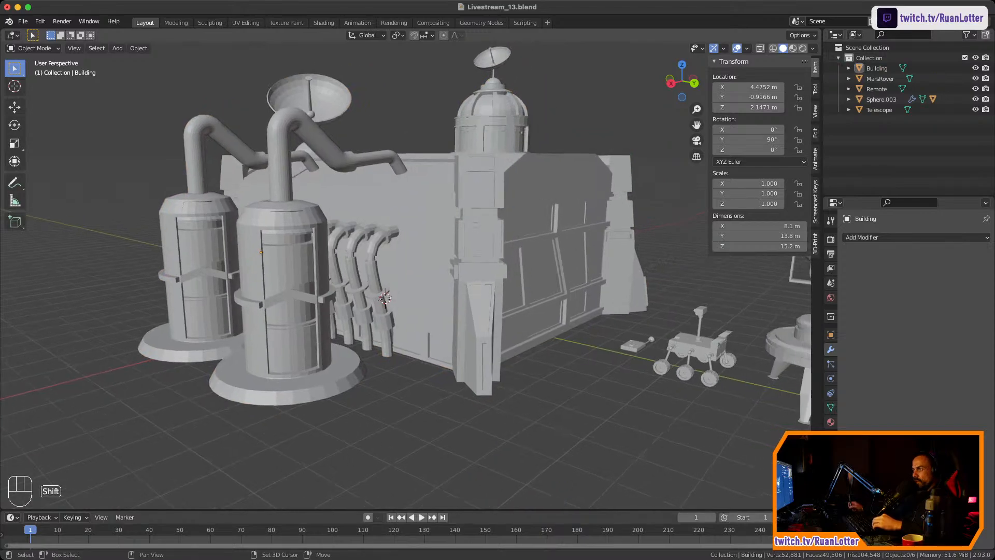
middle_drag(654, 355, 570, 365)
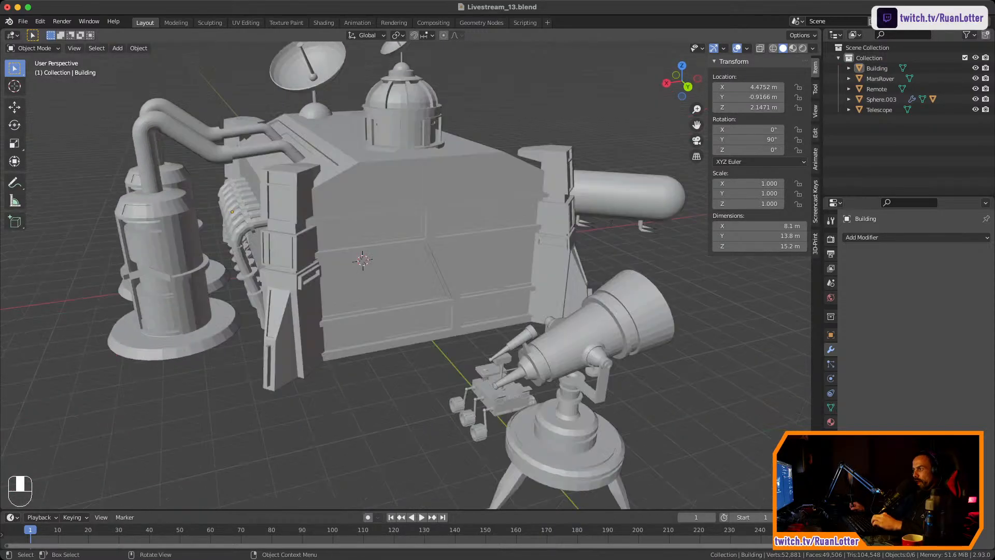
Try moving the linked panel section on one half of the Building's wall facing the telescope, in face select mode
key(Tab)
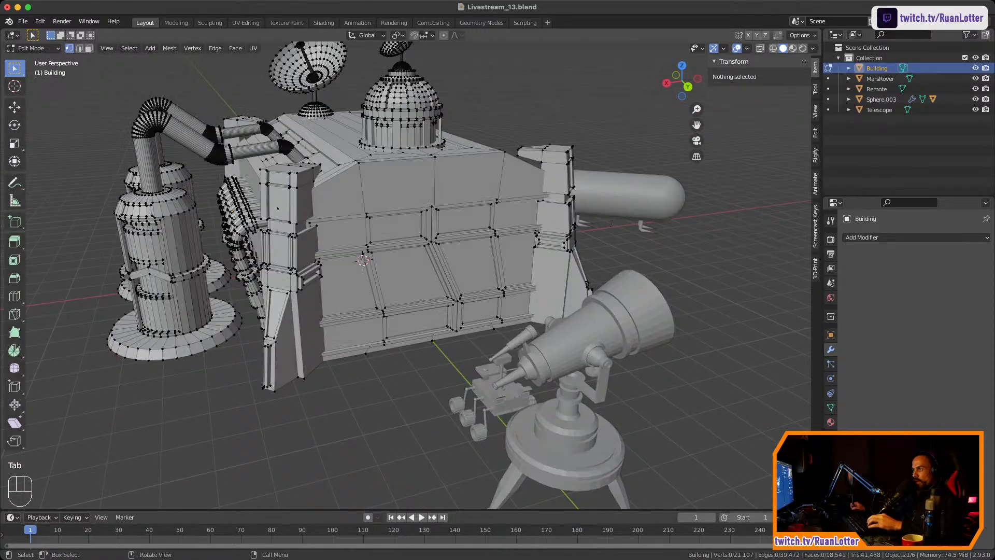
key(Tab)
key(Tab)
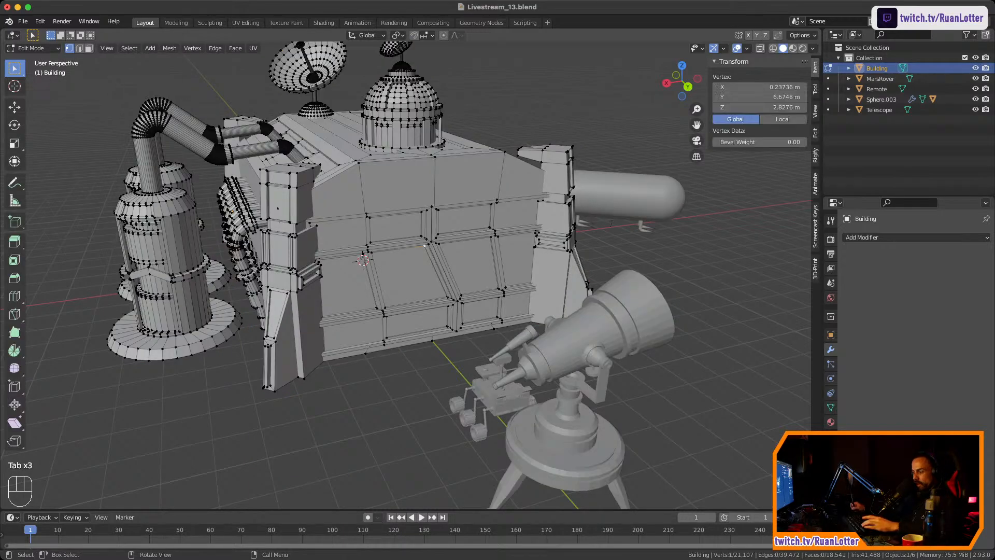
key(3)
key(l)
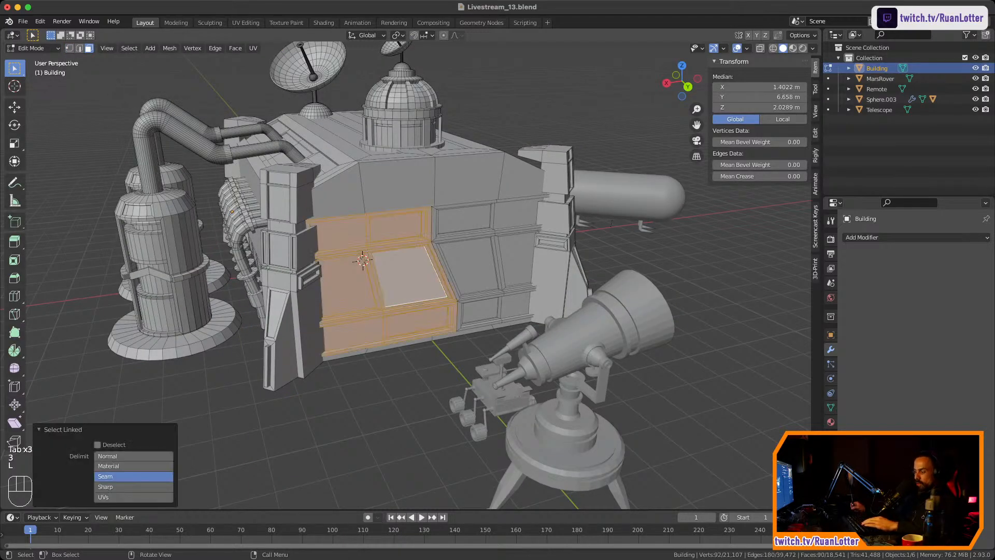
key(g)
right_click(410, 275)
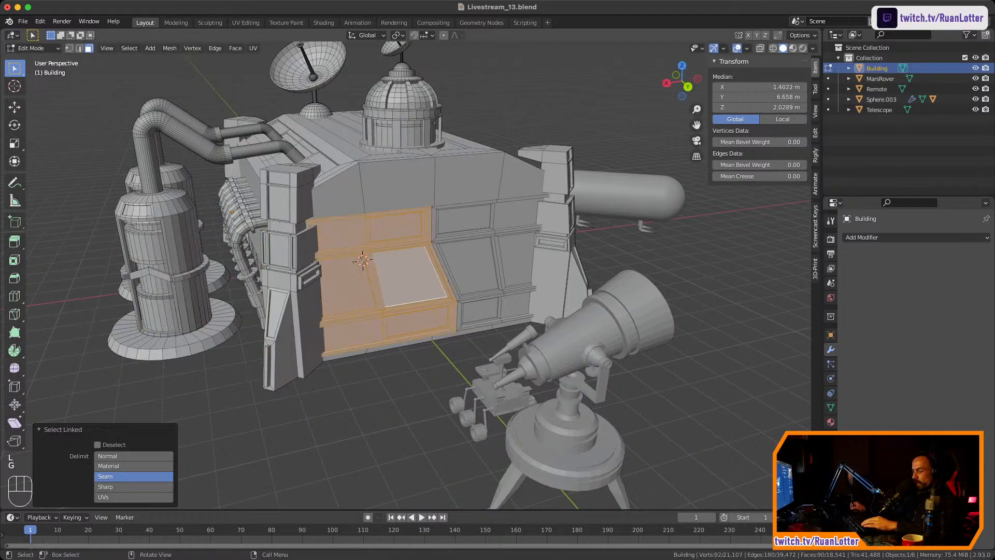
Try moving the linked panel section on the other half of that wall, and return to Object Mode
click(499, 262)
key(k)
key(Escape)
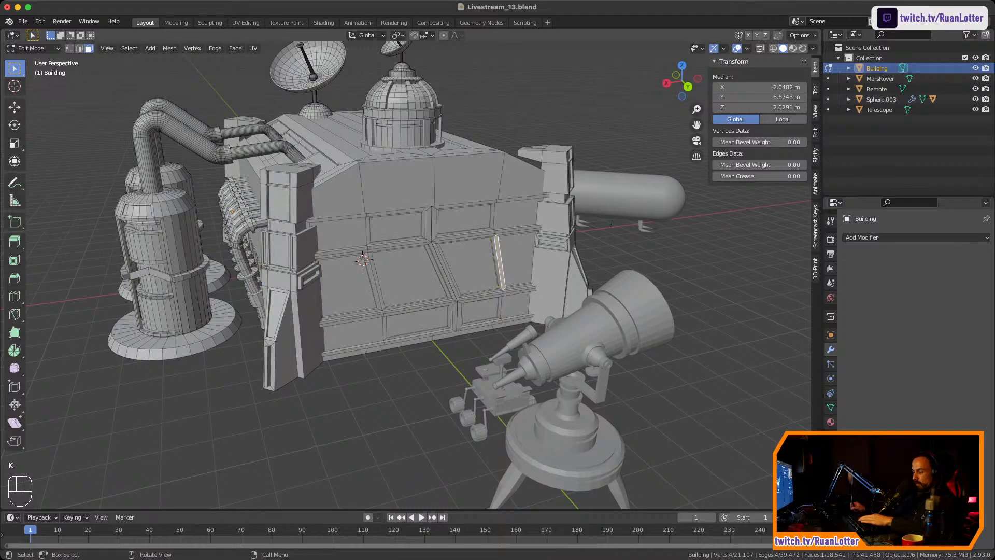
key(l)
key(g)
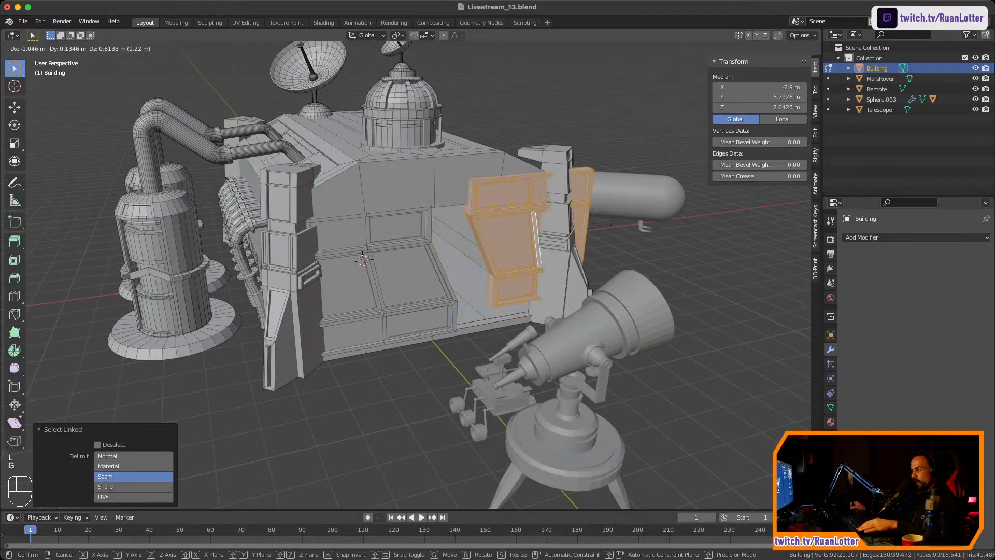
right_click(638, 246)
middle_drag(638, 246, 689, 237)
key(Tab)
Select the MarsRover, frame it and examine its body, wheels and camera mast from several angles
click(880, 78)
shift+middle_drag(689, 237, 546, 290)
key(KP_Decimal)
middle_drag(547, 290, 777, 261)
ctrl+middle_drag(414, 259, 523, 298)
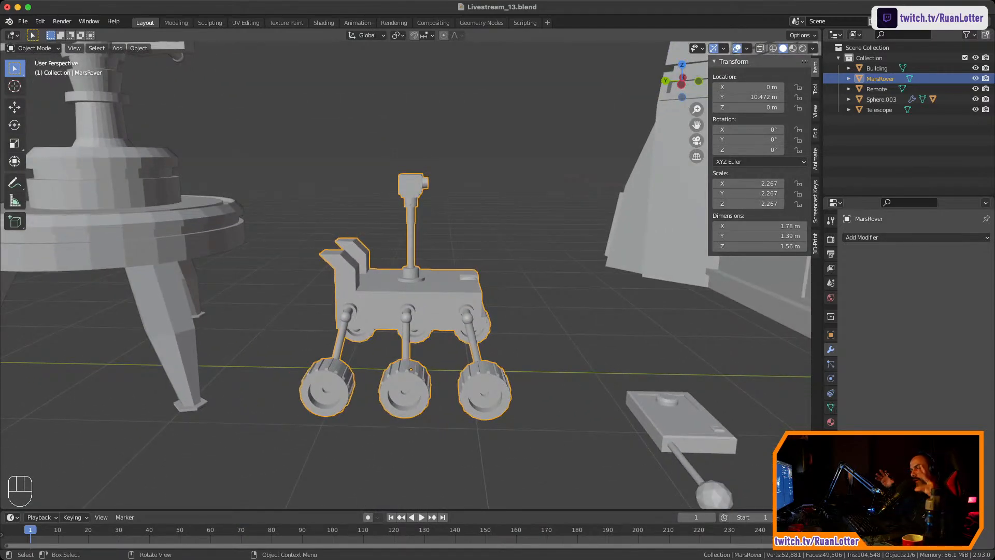
middle_drag(524, 290, 467, 264)
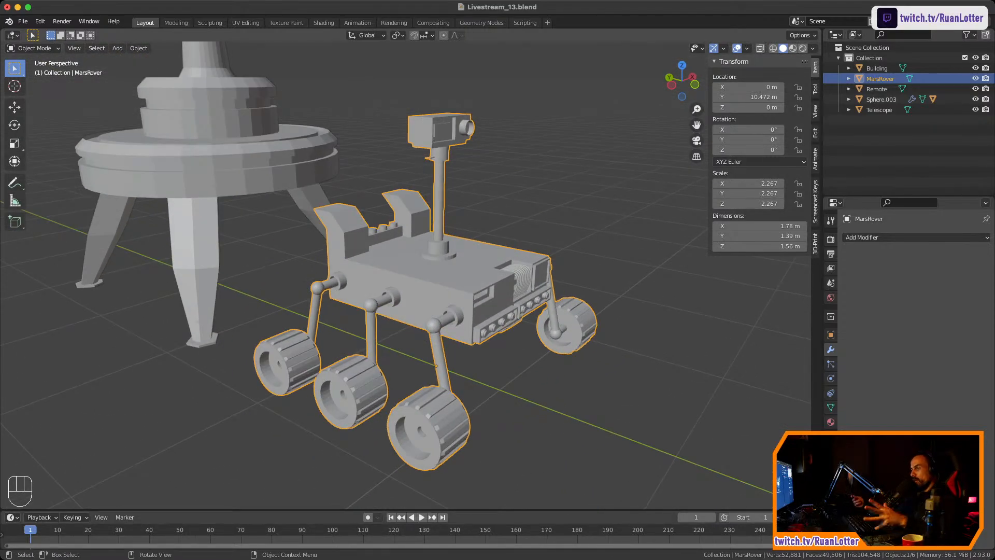
ctrl+middle_drag(404, 280, 565, 262)
ctrl+middle_drag(451, 290, 476, 222)
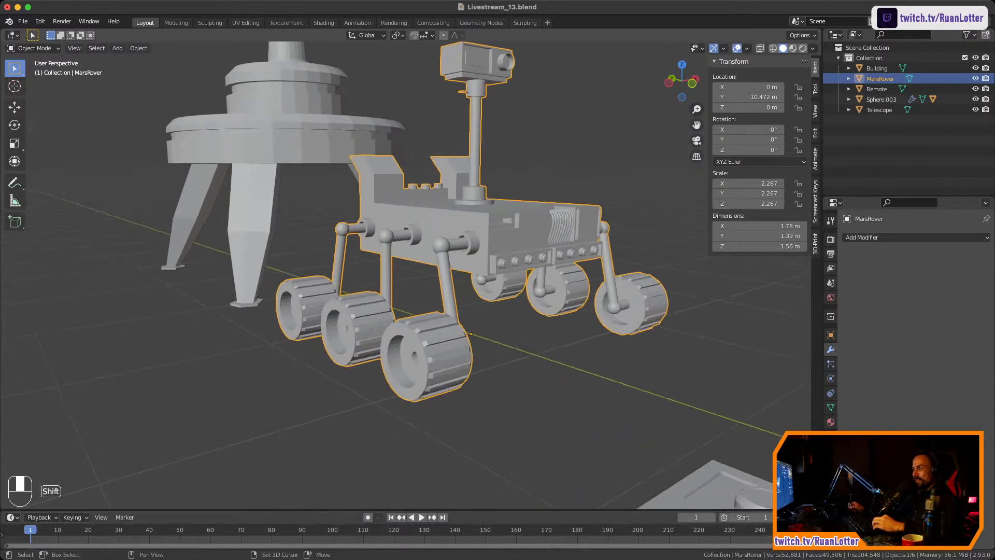
middle_drag(451, 269, 539, 298)
Select the Remote, frame it, examine it from several angles and deselect everything
click(864, 88)
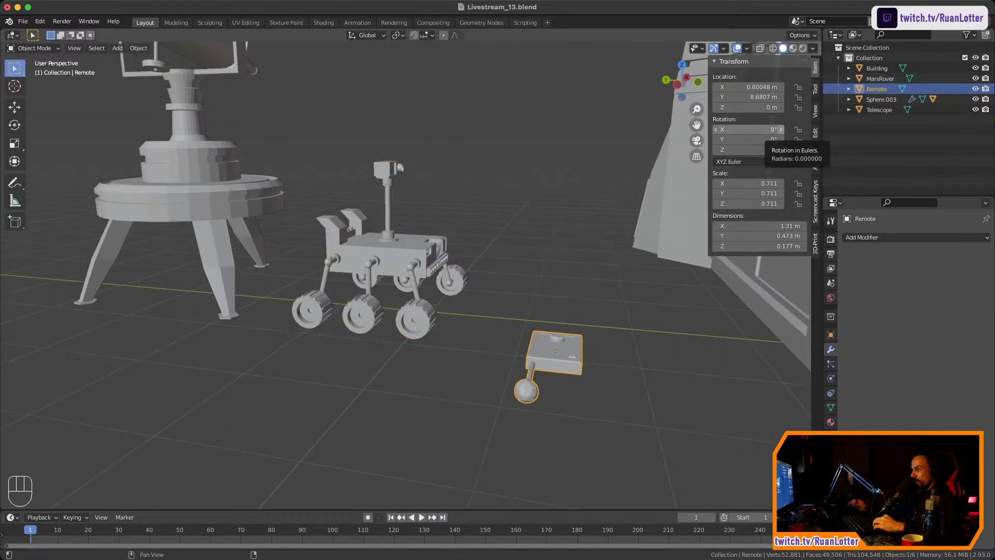
key(KP_Decimal)
middle_drag(648, 156, 679, 166)
middle_drag(414, 259, 586, 277)
ctrl+middle_drag(585, 277, 586, 244)
middle_drag(586, 244, 609, 342)
shift+middle_drag(608, 342, 534, 350)
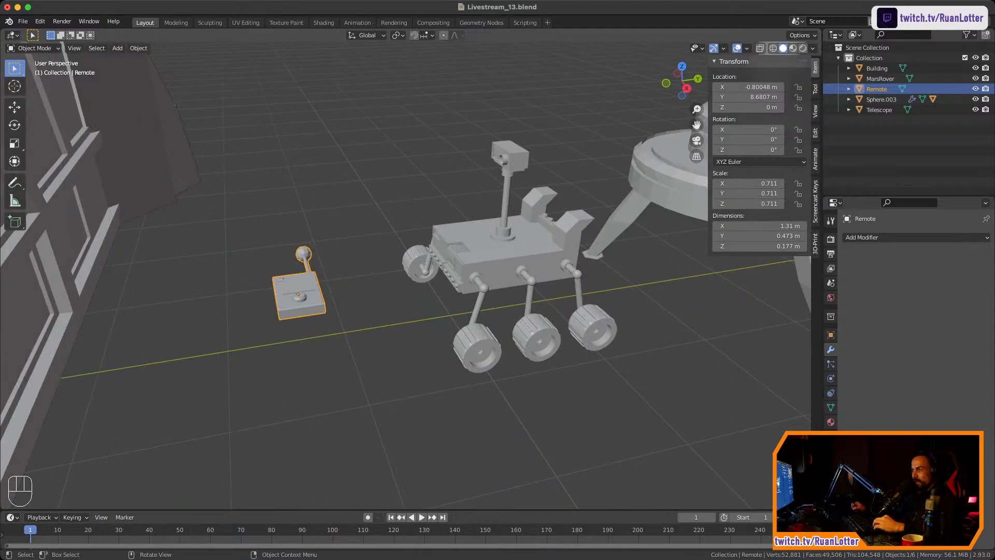
key(alt+a)
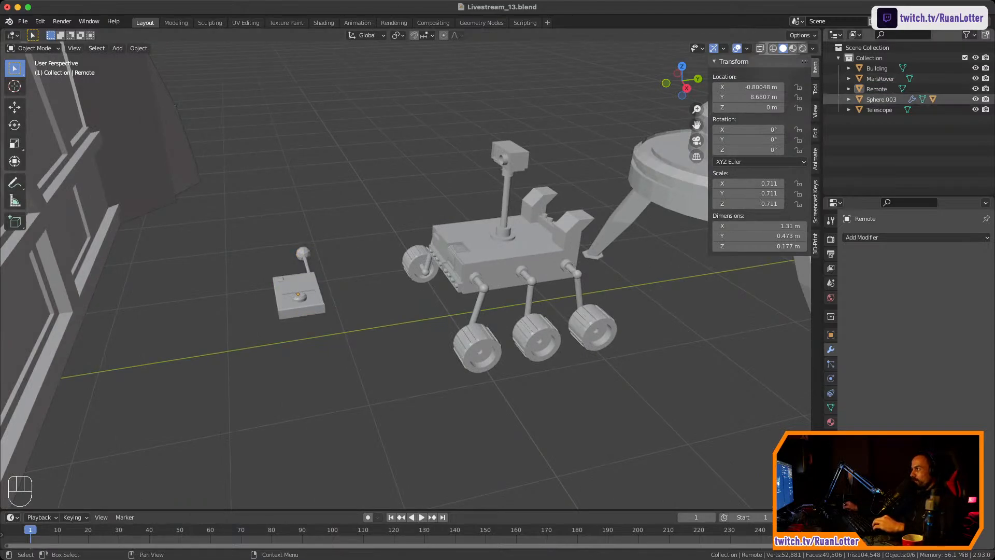
Select the Telescope, frame it and examine its tube, mount and legs from several angles
click(879, 110)
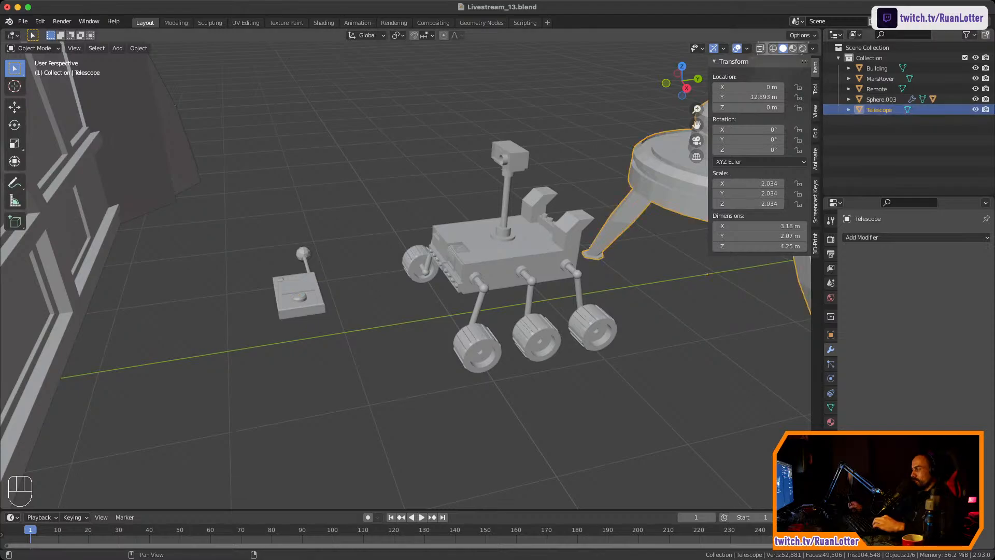
key(KP_Decimal)
middle_drag(497, 280, 218, 249)
mouse_move(404, 280)
ctrl+middle_down()
mouse_move(399, 212)
mouse_move(399, 265)
ctrl+middle_up()
middle_drag(399, 264, 155, 290)
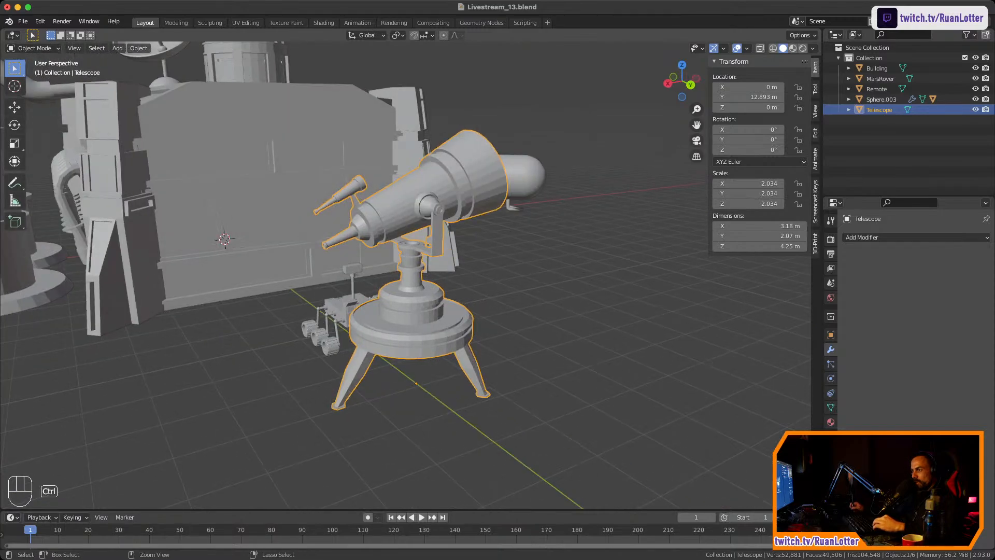
ctrl+middle_drag(414, 290, 355, 259)
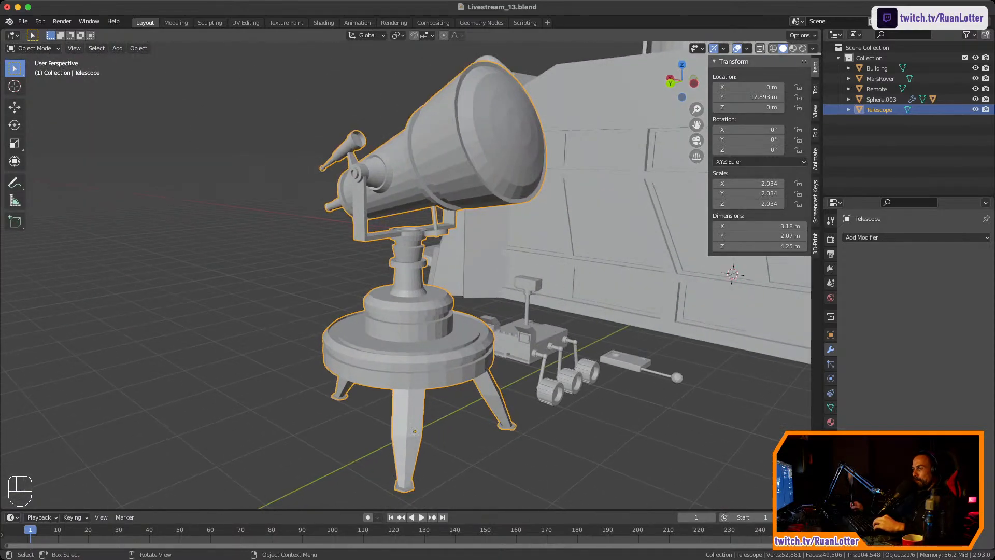
scroll(409, 279, down, 2)
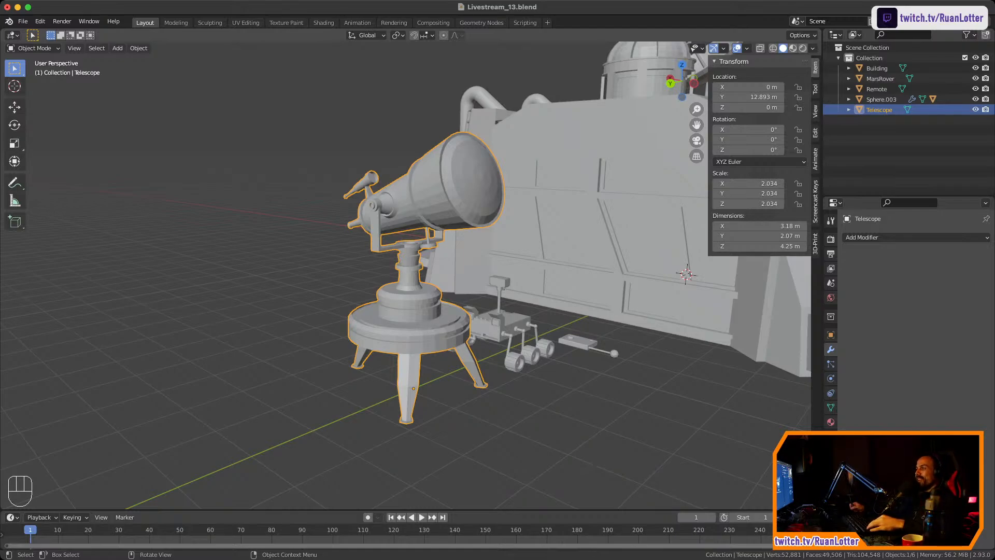
scroll(404, 259, down, 2)
Examine the rest of the Mars base scene from several sides, finishing with a framed view of the pod
middle_drag(393, 178, 432, 191)
shift+middle_drag(432, 191, 433, 257)
click(466, 207)
middle_drag(479, 158, 547, 177)
scroll(228, 114, up, 5)
mouse_move(327, 151)
shift+middle_down()
mouse_move(308, 190)
mouse_move(121, 285)
shift+middle_up()
middle_drag(363, 233, 243, 212)
shift+middle_drag(243, 213, 249, 176)
ctrl+middle_drag(249, 176, 249, 142)
shift+middle_drag(248, 143, 256, 106)
middle_drag(393, 280, 362, 254)
click(394, 254)
key(KP_Decimal)
ctrl+middle_drag(362, 254, 363, 296)
shift+middle_drag(518, 296, 222, 234)
ctrl+middle_drag(363, 233, 363, 290)
shift+middle_drag(466, 270, 135, 259)
middle_drag(362, 269, 394, 270)
middle_drag(490, 295, 228, 272)
click(482, 290)
key(KP_Decimal)
click(433, 243)
middle_drag(622, 277, 548, 277)
key(r)
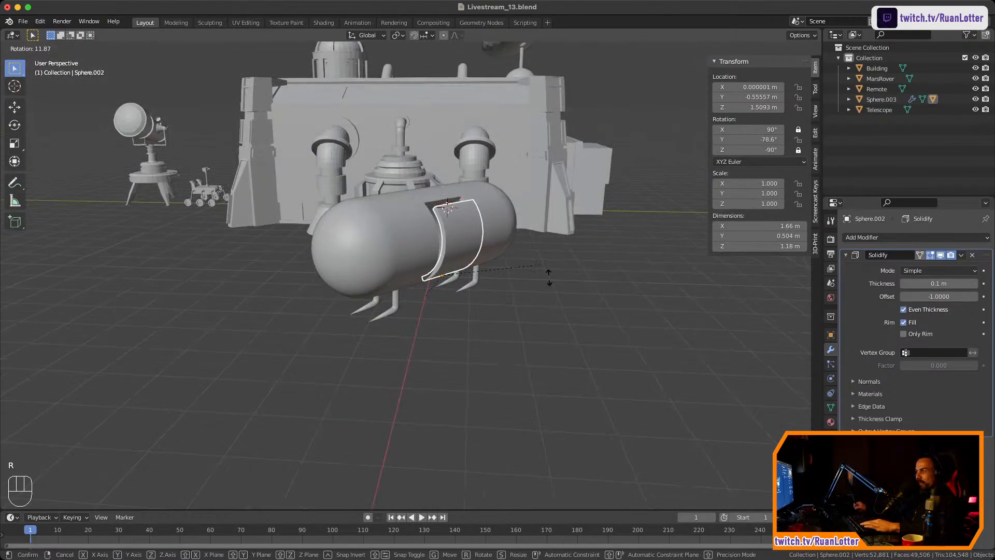
click(408, 441)
middle_drag(408, 441, 493, 441)
key(super+z)
Select the pod body and rotate it about -160° around global Z
click(466, 233)
key(r)
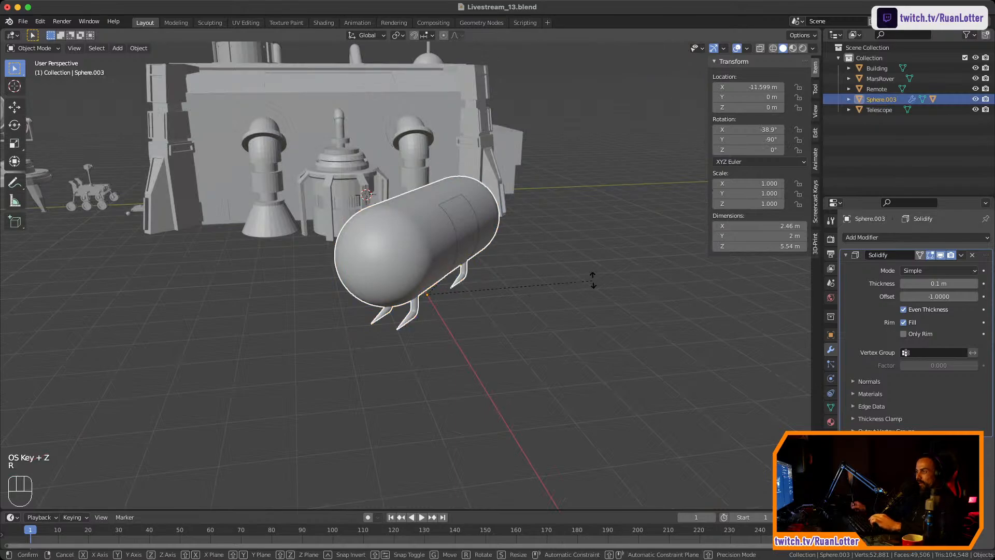
key(z)
click(238, 380)
middle_drag(238, 379, 464, 353)
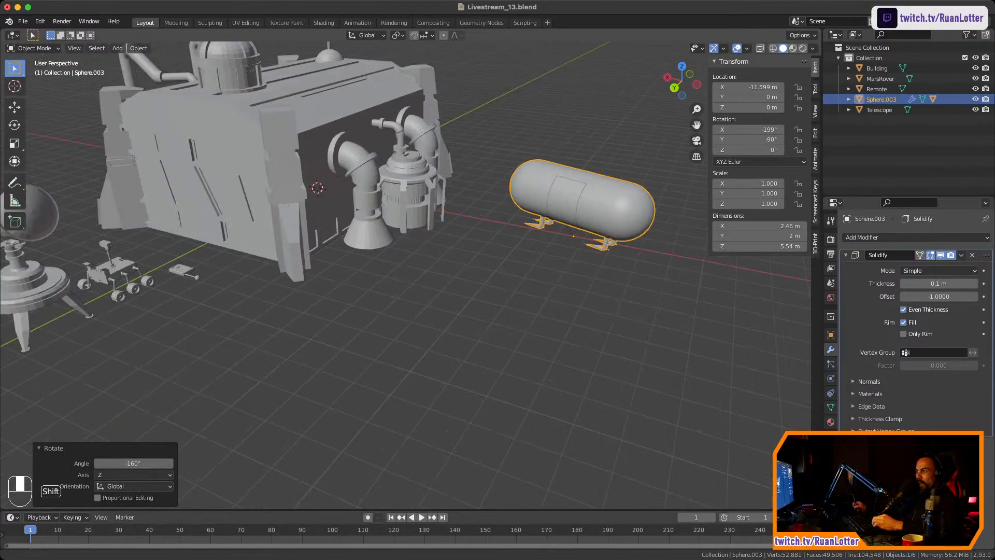
Move the pod along the ground plane by about 2.17 m in X and 10.56 m in Y
scroll(358, 297, down, 2)
key(g)
key(shift+z)
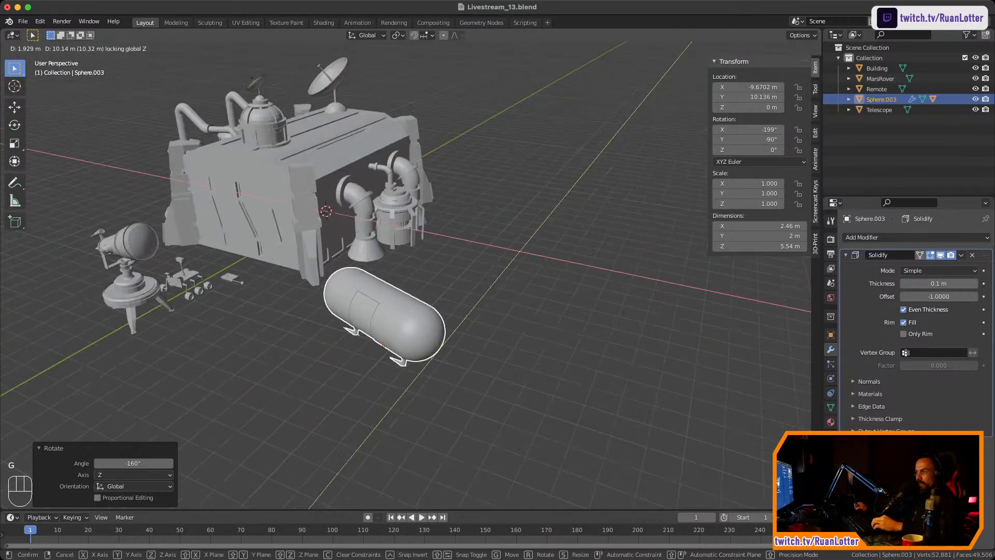
click(211, 396)
Rotate the pod around global Z to an X rotation of about -226° and deselect it
key(r)
key(z)
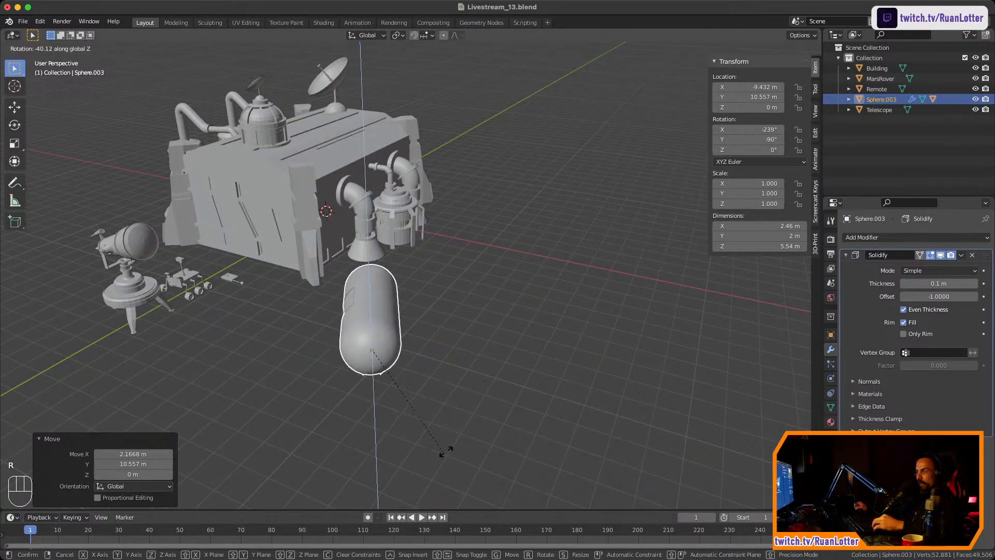
click(474, 419)
scroll(474, 419, down, 1)
shift+middle_drag(474, 420, 622, 393)
click(622, 392)
middle_drag(466, 373, 471, 422)
Move the Telescope along the ground plane by about 5.76 m in X and -0.93 m in Y
click(327, 337)
middle_drag(327, 337, 349, 321)
key(g)
key(shift+z)
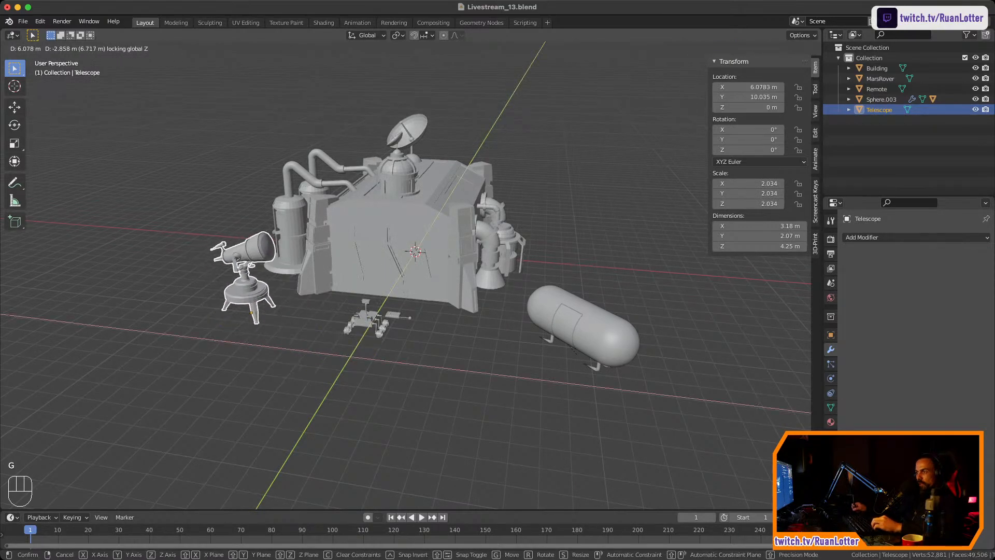
click(238, 297)
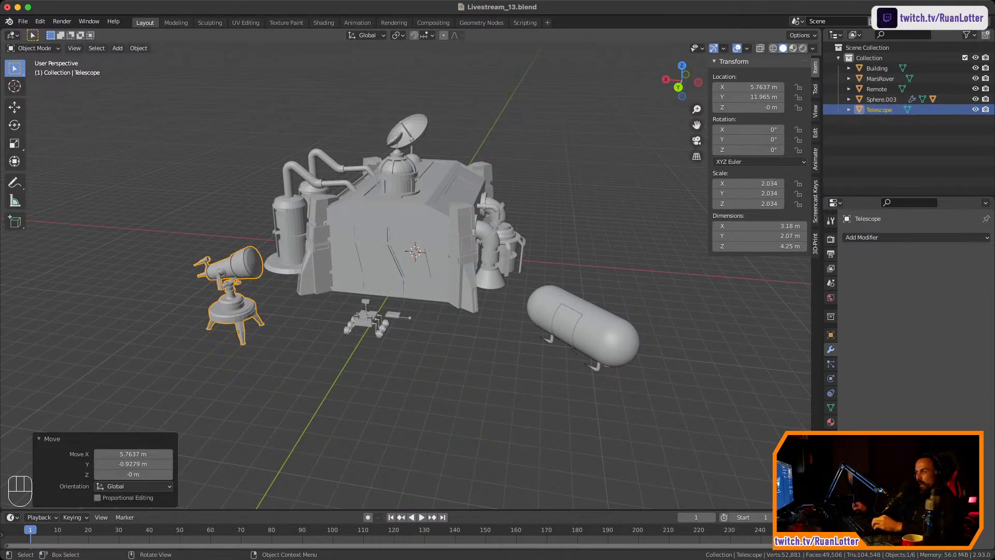
Move the MarsRover along the ground plane towards the Telescope, in front of the building
middle_drag(363, 319, 388, 318)
click(389, 320)
key(g)
key(shift+z)
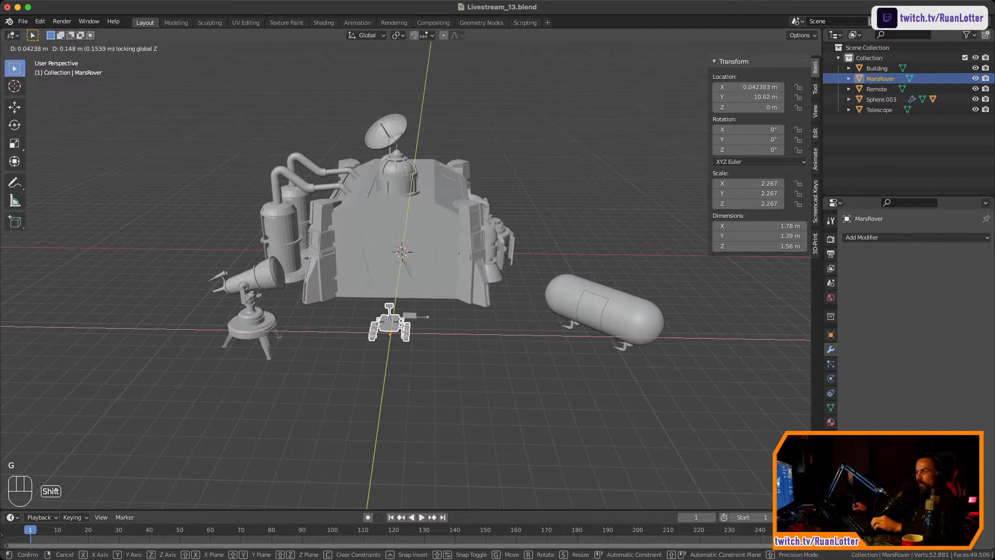
click(357, 317)
Move the Remote about 2.8 m in X and 1.58 m in Y, beside the rover, and deselect it
click(415, 316)
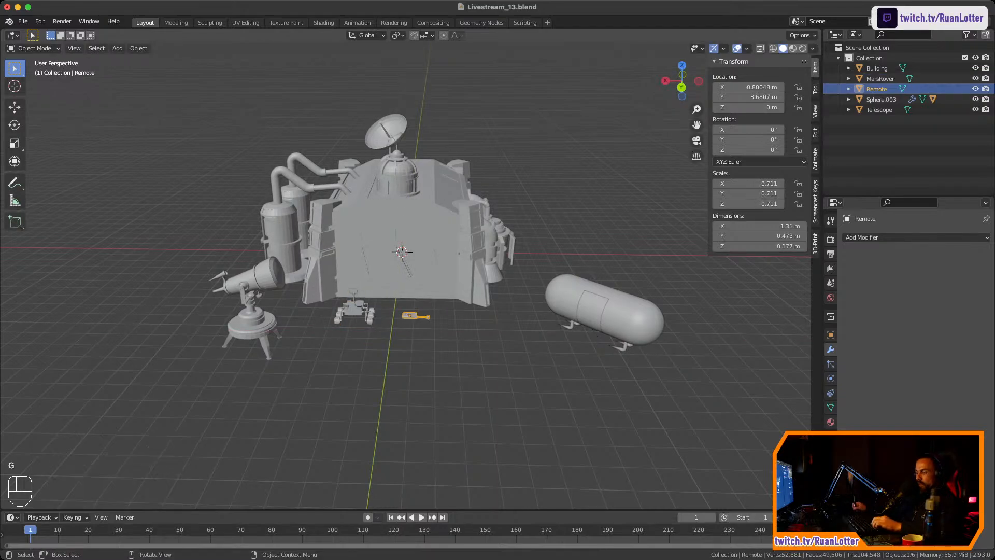
key(g)
click(353, 330)
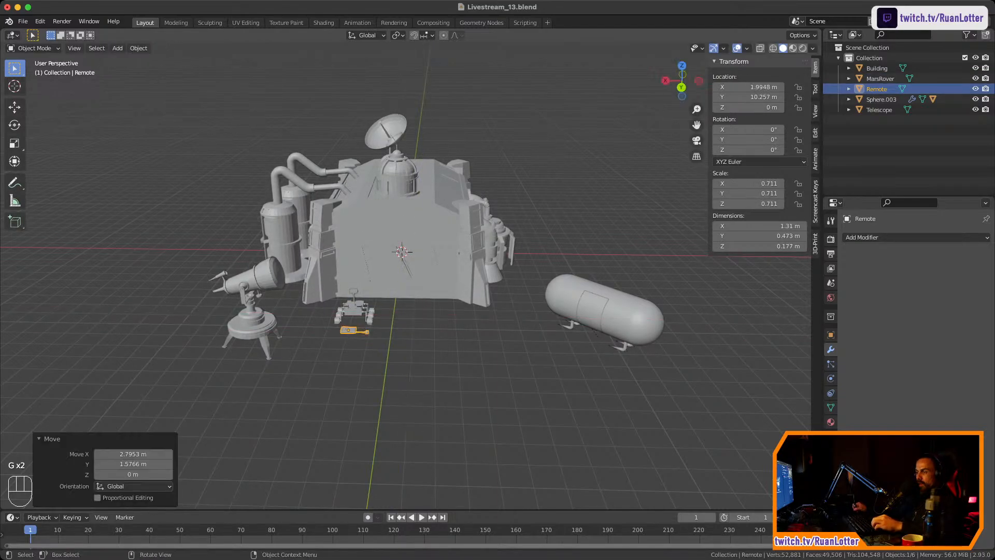
click(388, 353)
scroll(389, 332, down, 2)
middle_drag(363, 327, 409, 292)
middle_drag(409, 293, 358, 308)
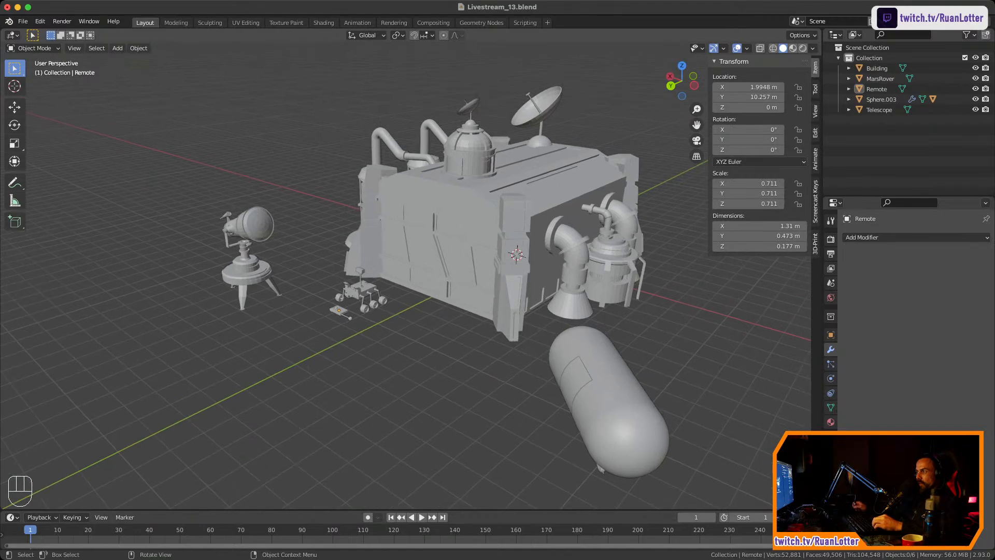
Move the pod along the ground plane by about 25 m in X and -9.63 m in Y, to the building's opposite side
click(611, 394)
key(g)
key(shift+z)
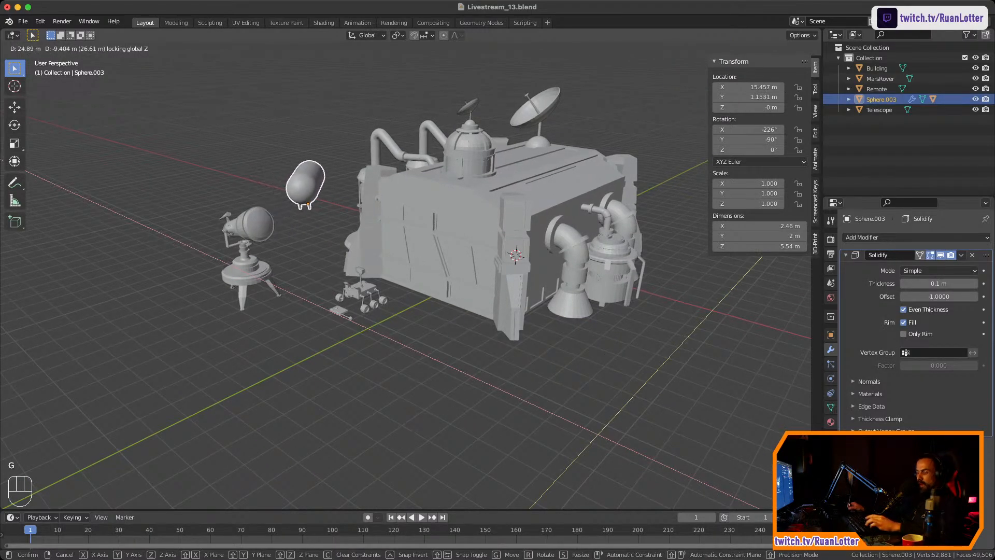
click(310, 207)
Rotate the pod around global Z to an X rotation of about -101°
key(r)
key(z)
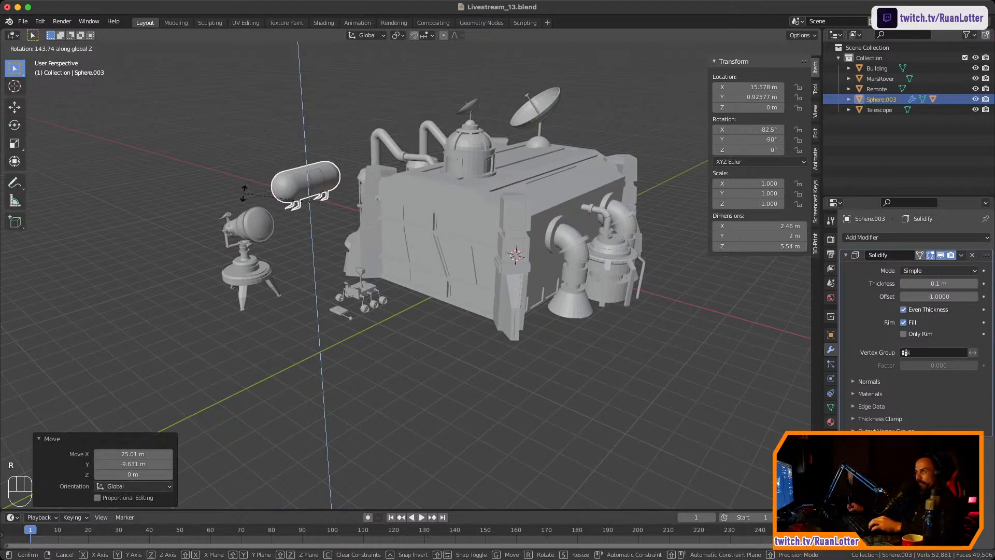
click(240, 173)
ctrl+middle_drag(240, 173, 281, 76)
shift+middle_drag(281, 77, 294, 77)
click(294, 78)
Select the pod and scale it up uniformly by about 2.086
click(220, 265)
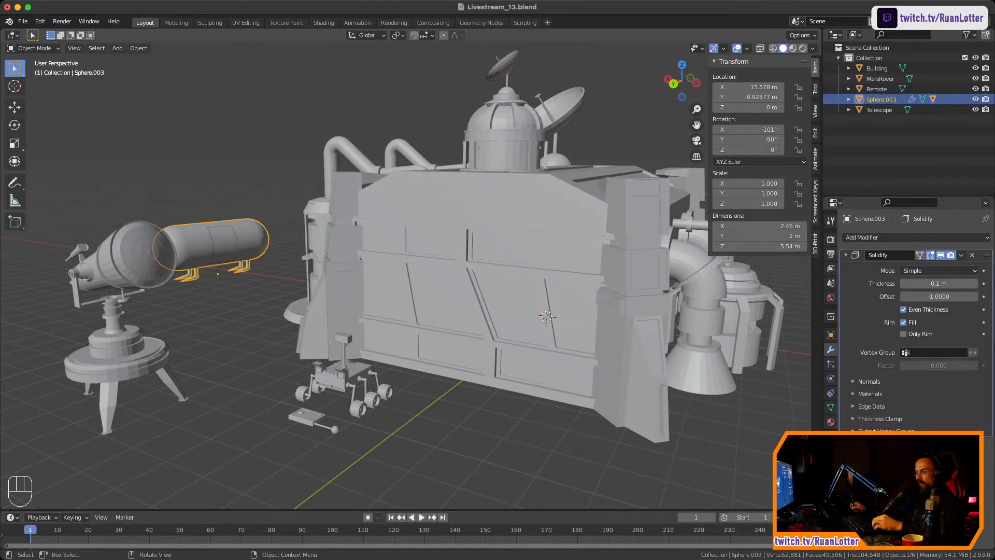
key(s)
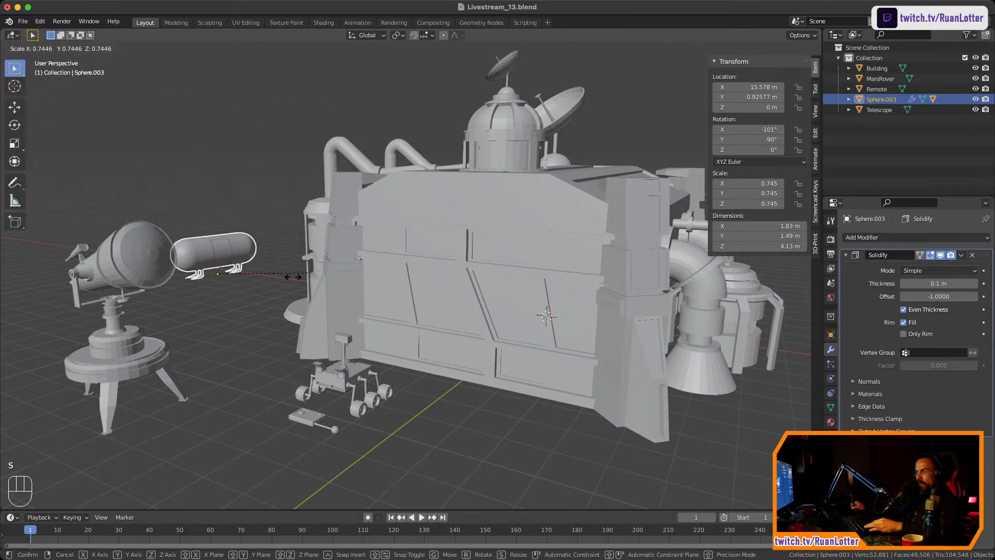
click(464, 327)
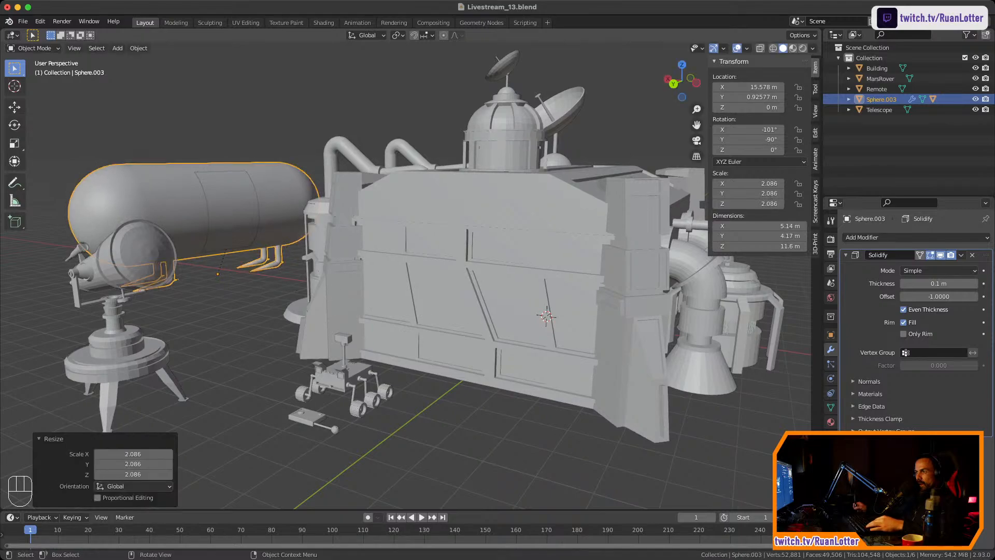
Try swinging the pod's door open around its hinge
ctrl+middle_drag(464, 327, 358, 333)
click(464, 394)
key(KP_Decimal)
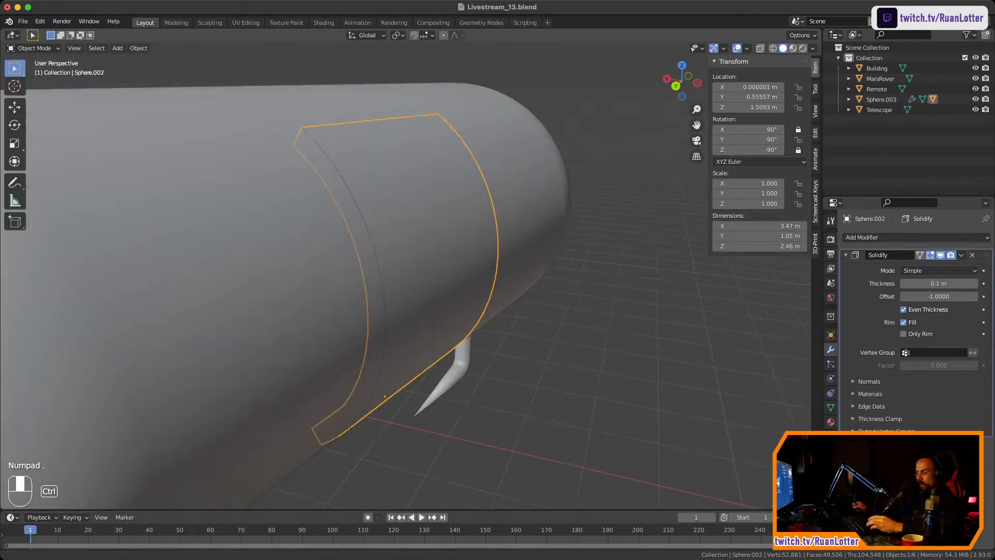
scroll(570, 290, down, 2)
key(r)
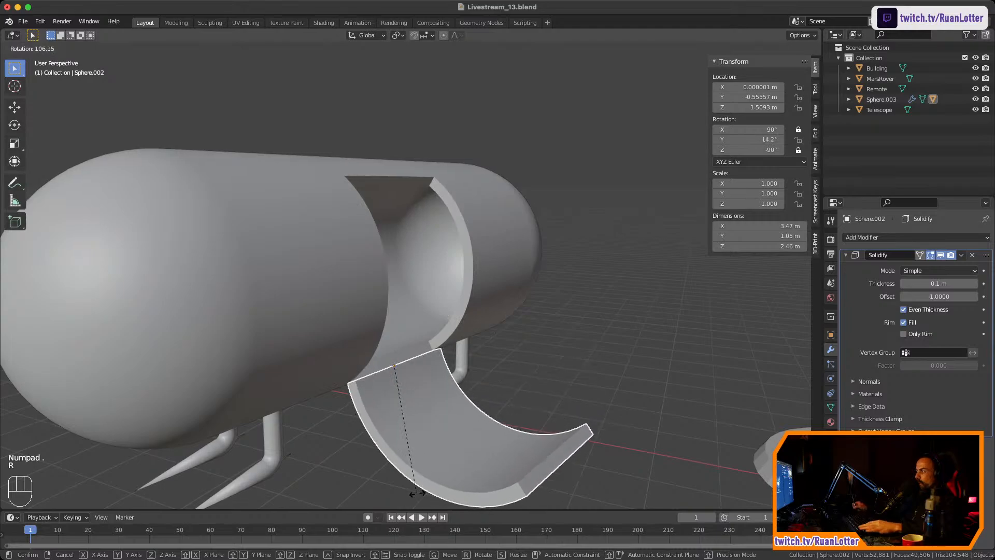
ctrl+click(570, 290)
ctrl+middle_drag(466, 233, 466, 332)
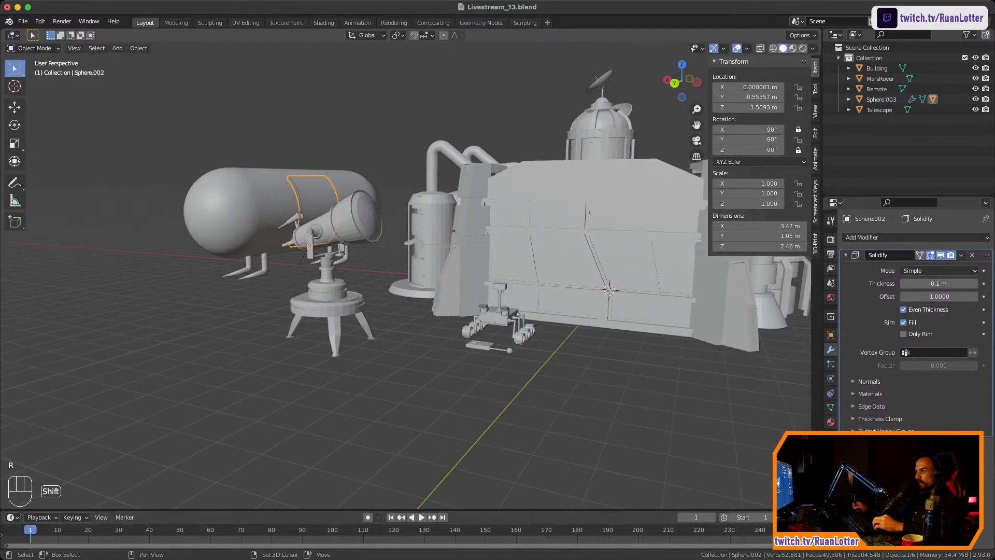
Deselect everything and add a Plain Axes empty at the world origin
mouse_move(466, 280)
middle_down()
mouse_move(487, 306)
mouse_move(459, 286)
middle_up()
ctrl+middle_drag(459, 287, 420, 243)
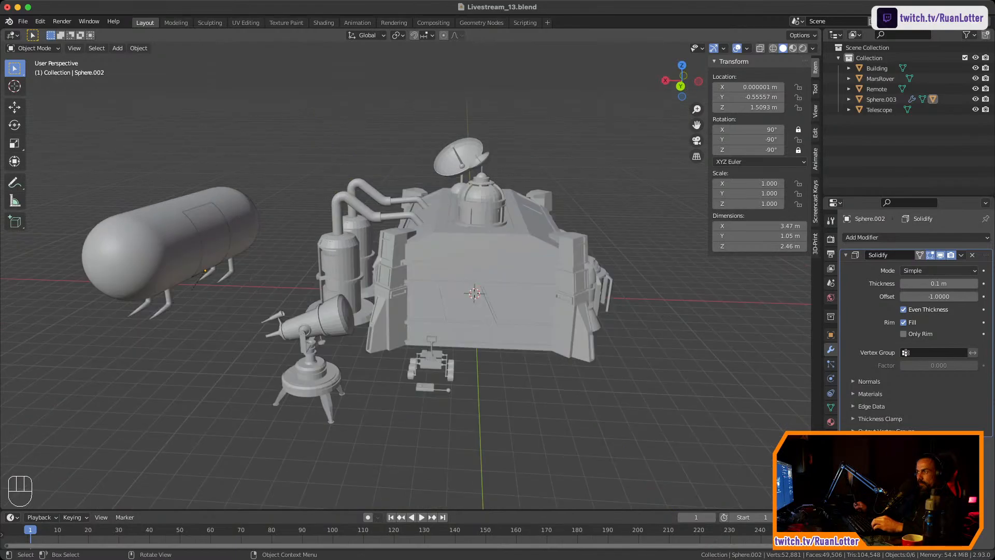
scroll(406, 280, down, 2)
key(shift+a)
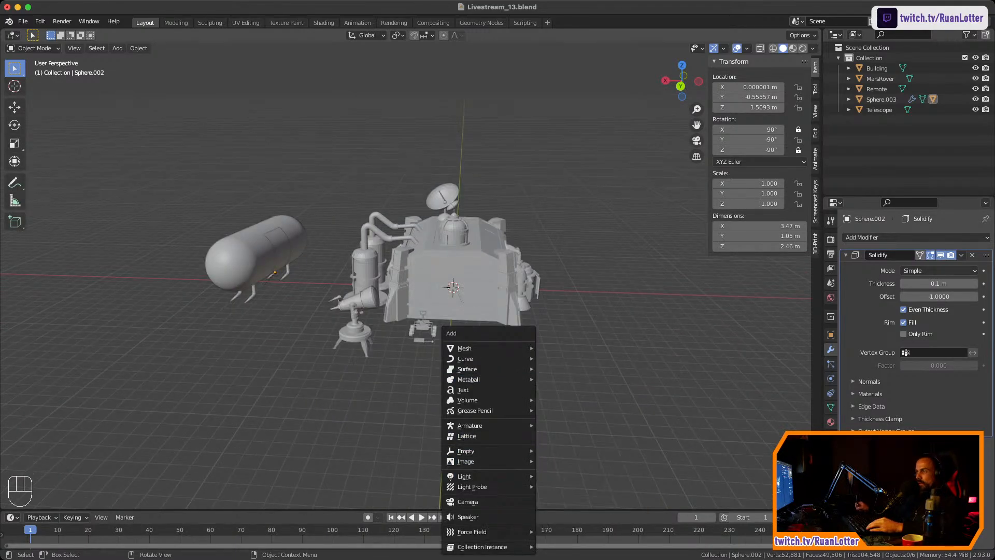
mouse_move(488, 450)
click(564, 450)
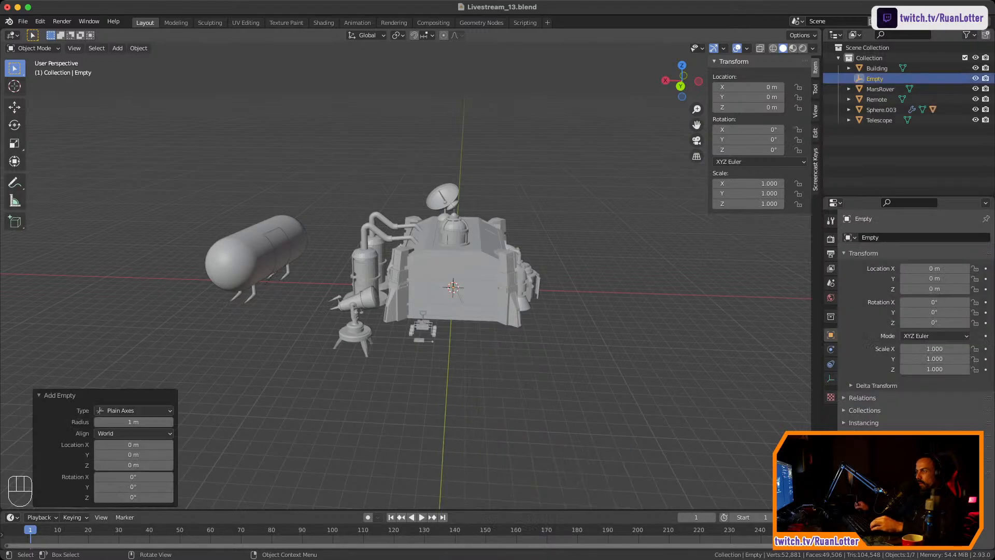
Add a camera at the world origin and frame the building and pod from the front
ctrl+middle_drag(453, 287, 453, 321)
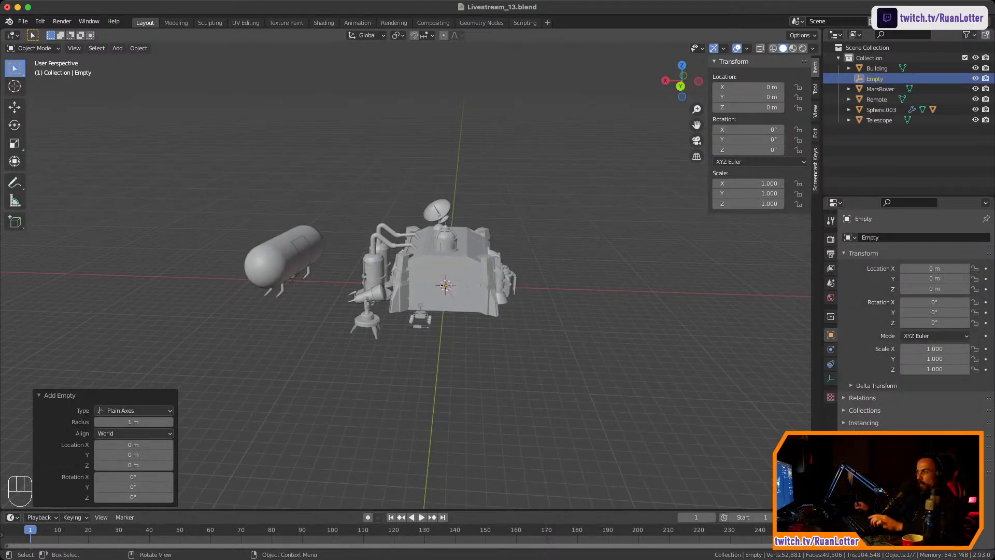
key(shift+a)
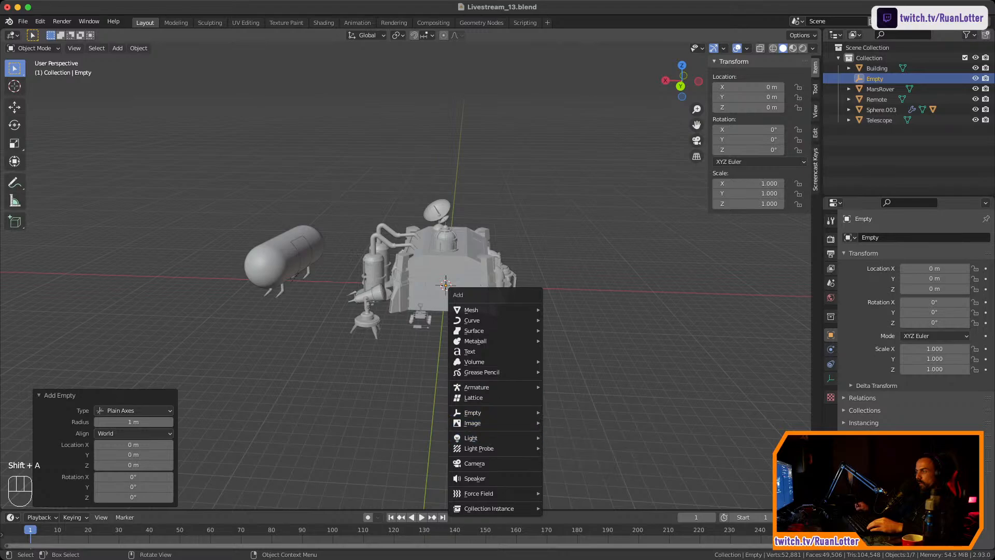
click(474, 463)
mouse_move(445, 311)
middle_down()
mouse_move(505, 313)
mouse_move(446, 311)
middle_up()
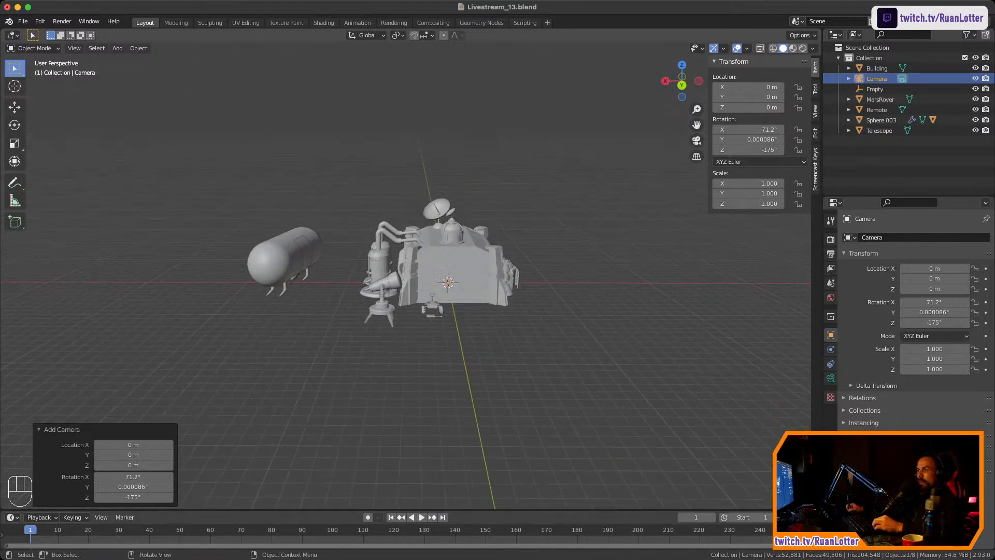
key(g)
key(x)
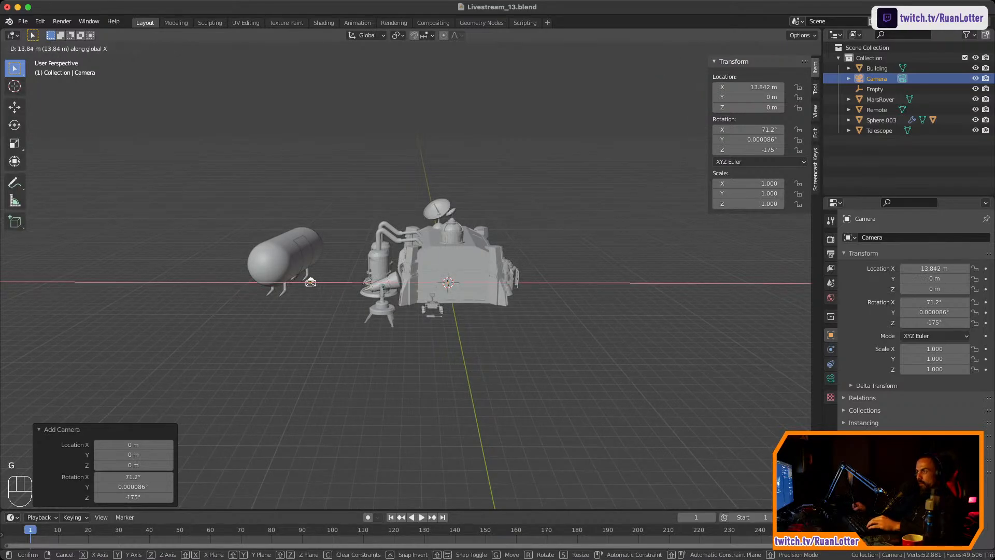
key(Escape)
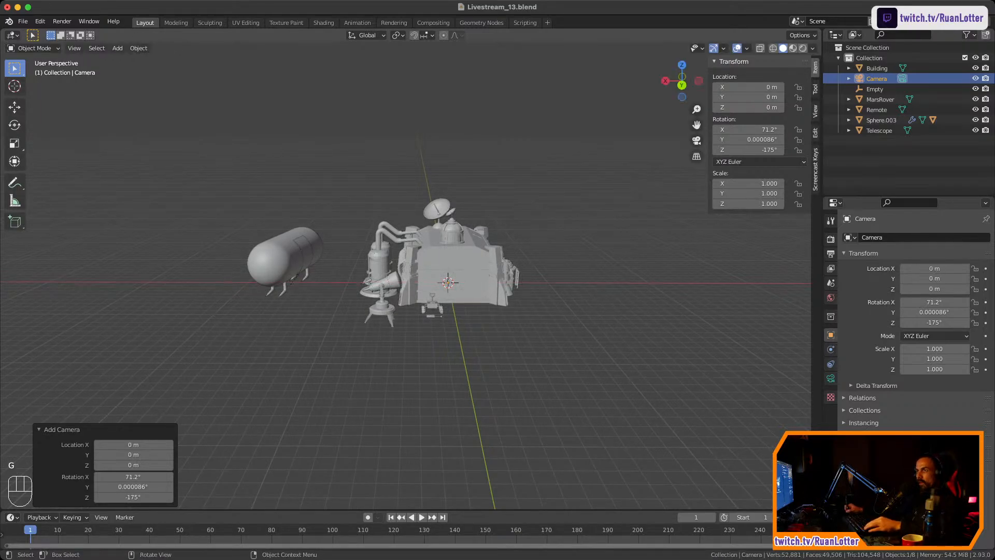
Align the active camera to the current view of the base
click(74, 47)
mouse_move(94, 188)
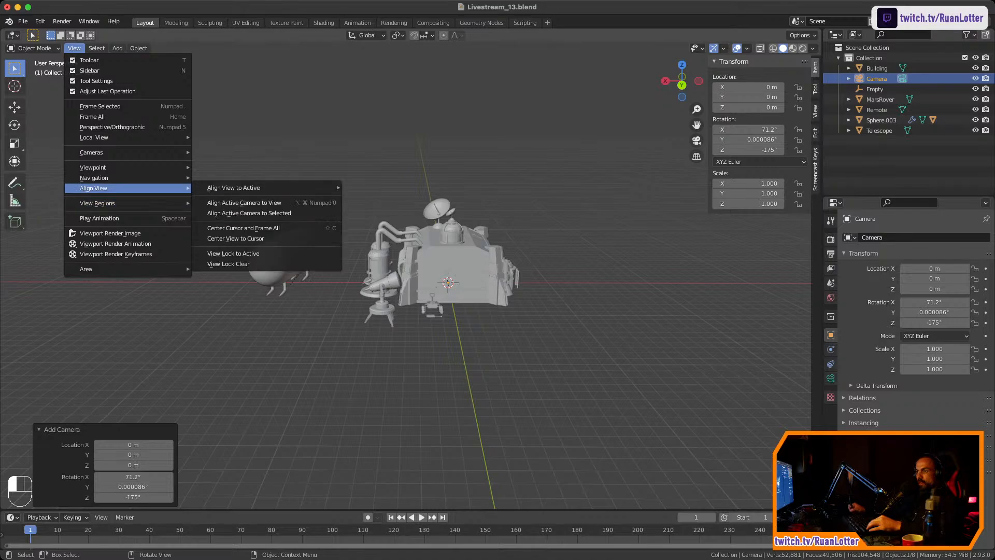
click(244, 202)
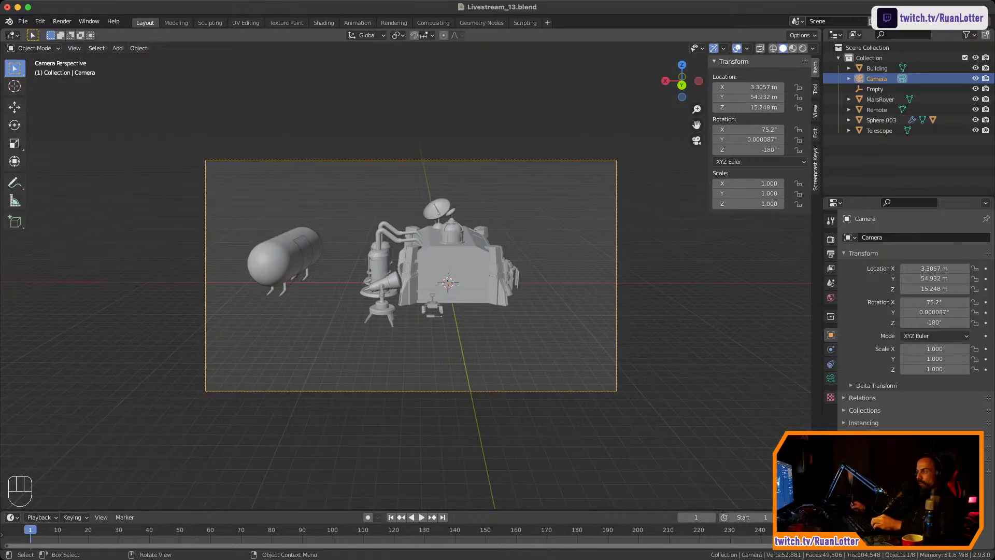
Set the camera's X location to 0 m and its Y rotation to 0°
middle_drag(405, 276, 522, 306)
scroll(405, 276, down, 3)
shift+middle_drag(596, 272, 217, 277)
ctrl+middle_drag(406, 275, 406, 243)
shift+middle_drag(406, 243, 466, 324)
drag(399, 192, 487, 271)
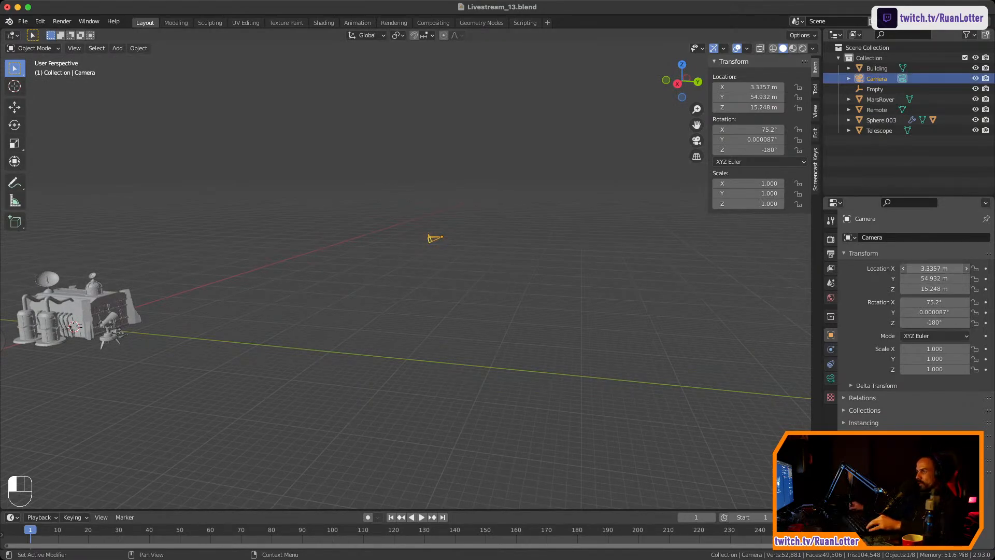
click(934, 268)
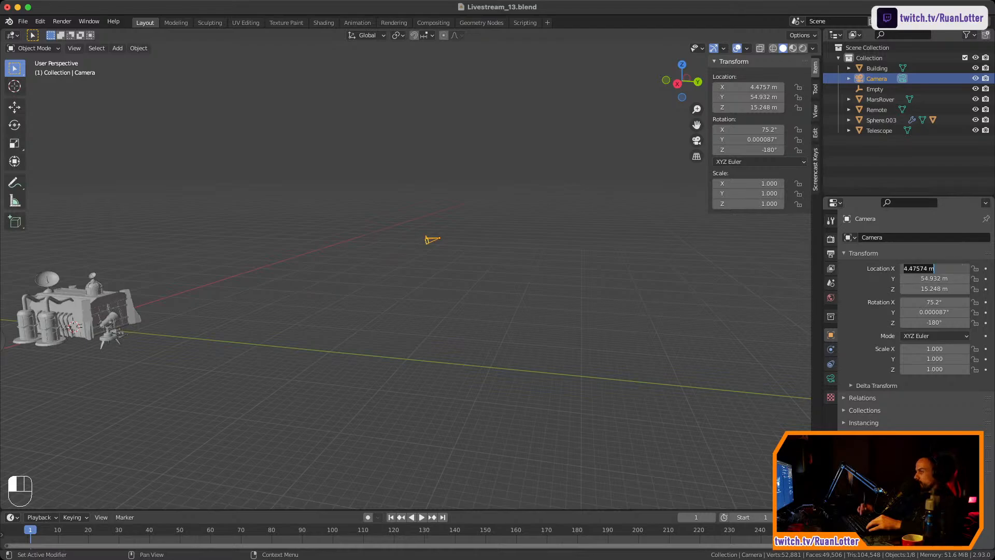
middle_drag(466, 269, 438, 295)
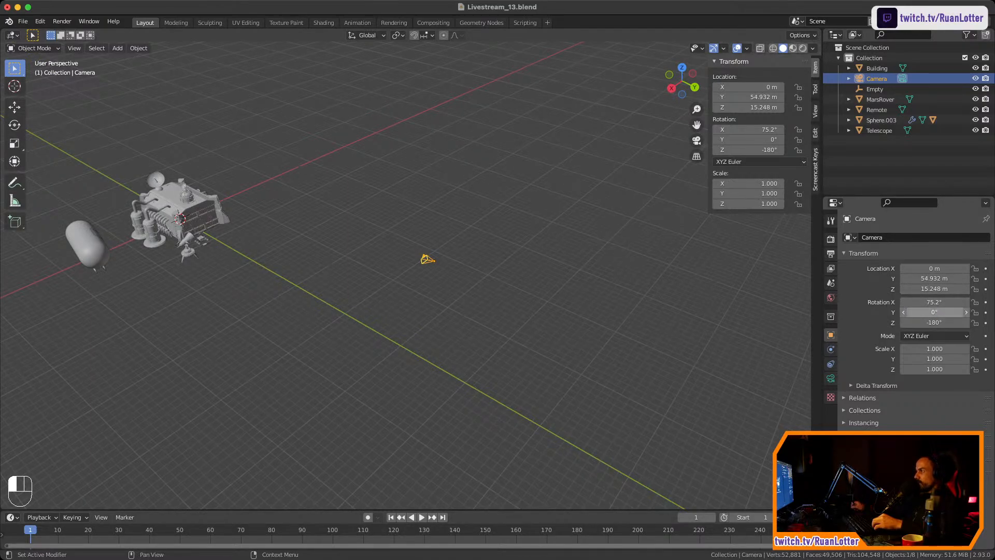
Select only the empty and scale it up uniformly to about 15.858
ctrl+middle_drag(405, 274, 406, 259)
shift+middle_drag(406, 259, 461, 250)
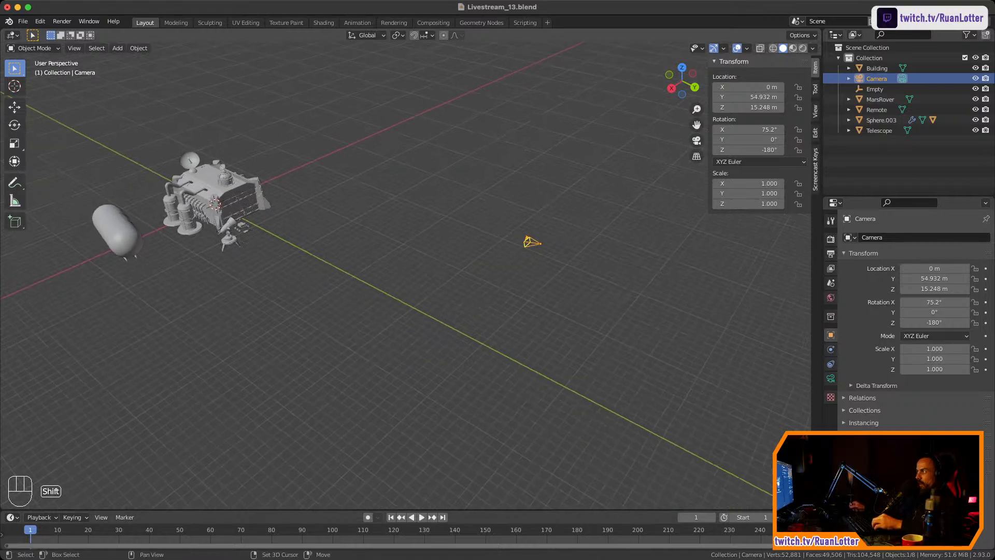
shift+click(875, 89)
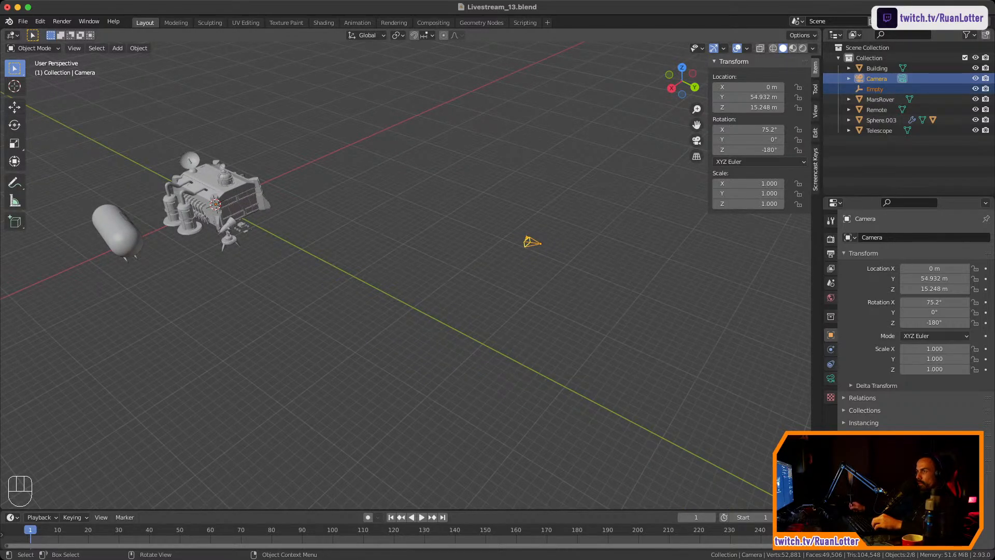
click(875, 88)
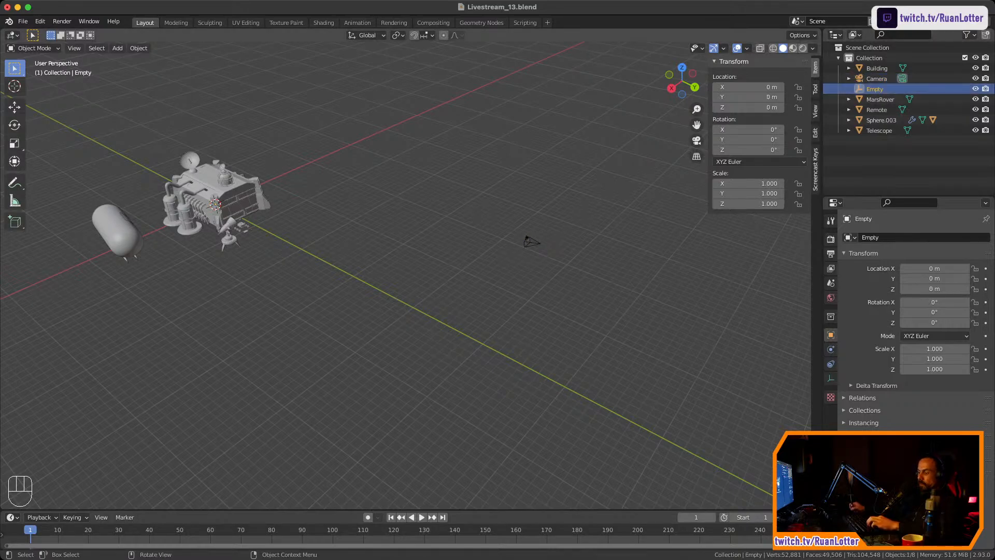
key(g)
right_click(306, 110)
key(s)
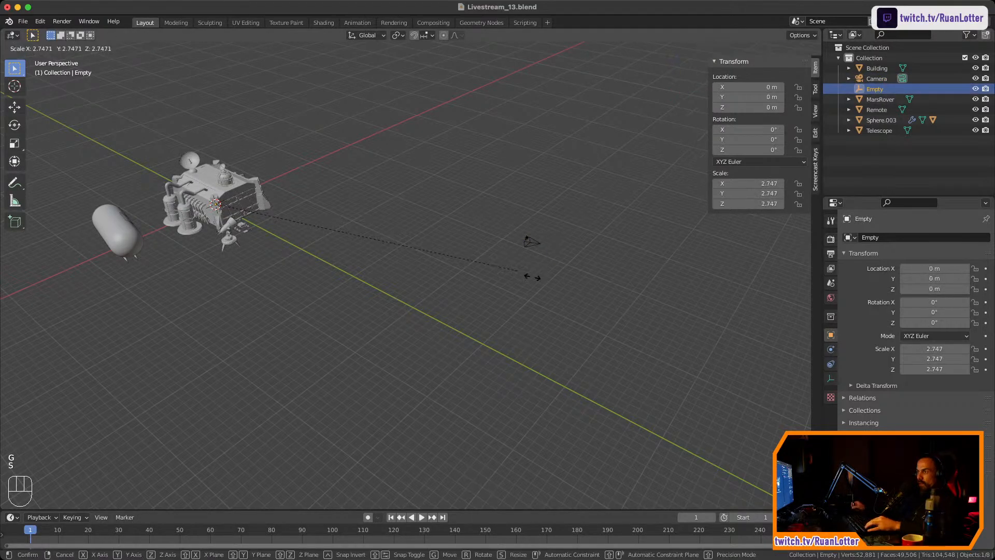
click(532, 276)
key(s)
click(526, 240)
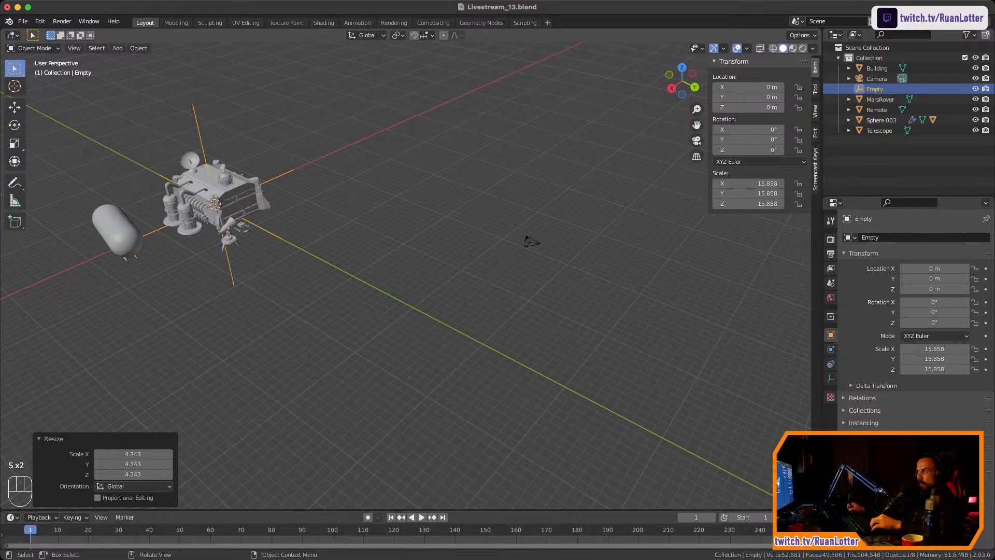
Parent the camera to the empty with the Object option and leave only the empty selected
click(526, 240)
click(527, 240)
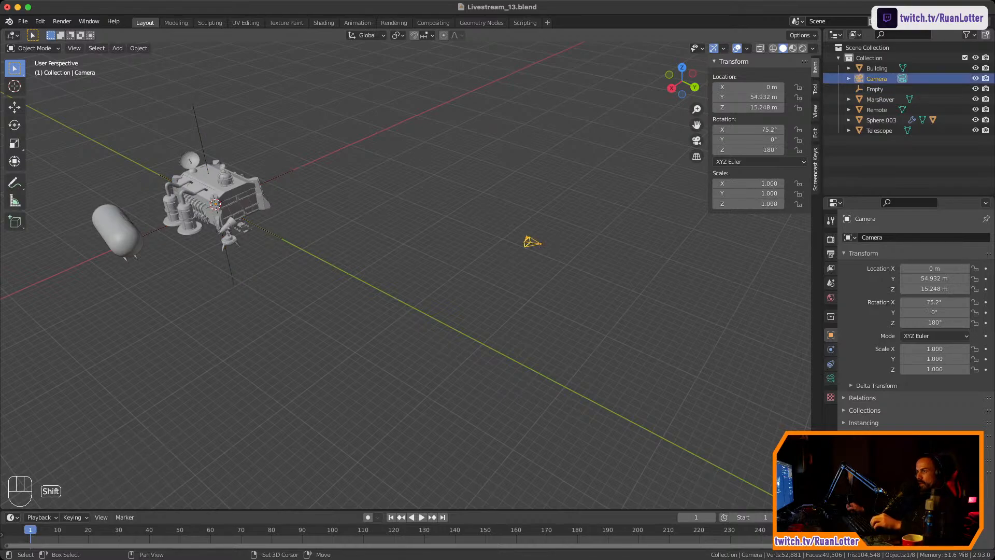
shift+click(203, 150)
right_click(166, 144)
mouse_move(171, 144)
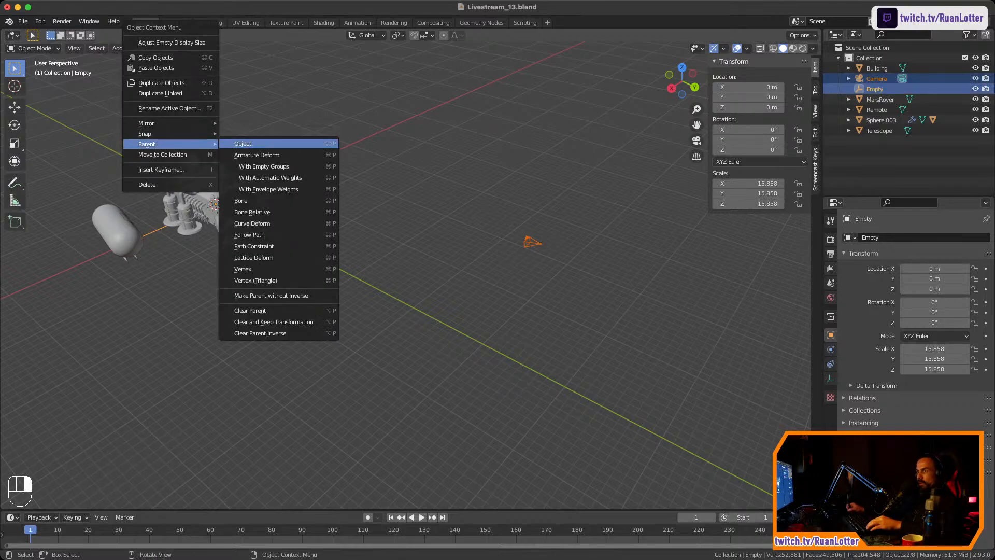
click(242, 143)
click(352, 153)
click(284, 175)
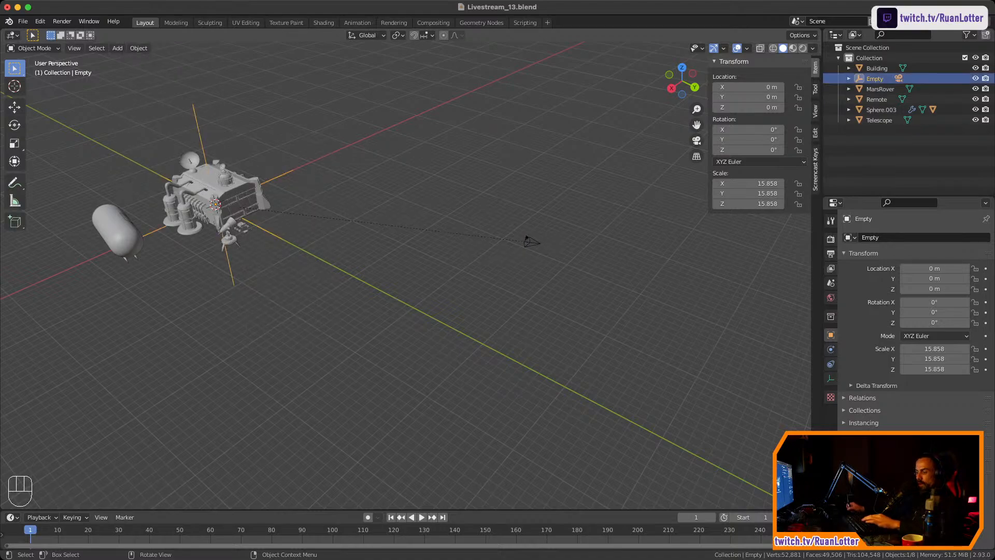
key(r)
key(z)
key(Escape)
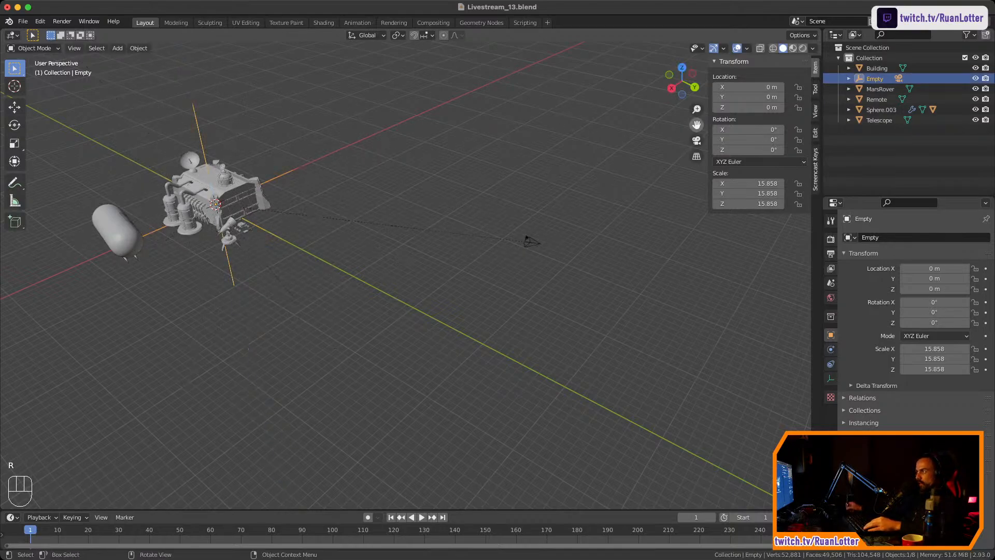
Switch to the camera view and insert a Rotation keyframe on the empty at frame 1
key(KP_0)
key(r)
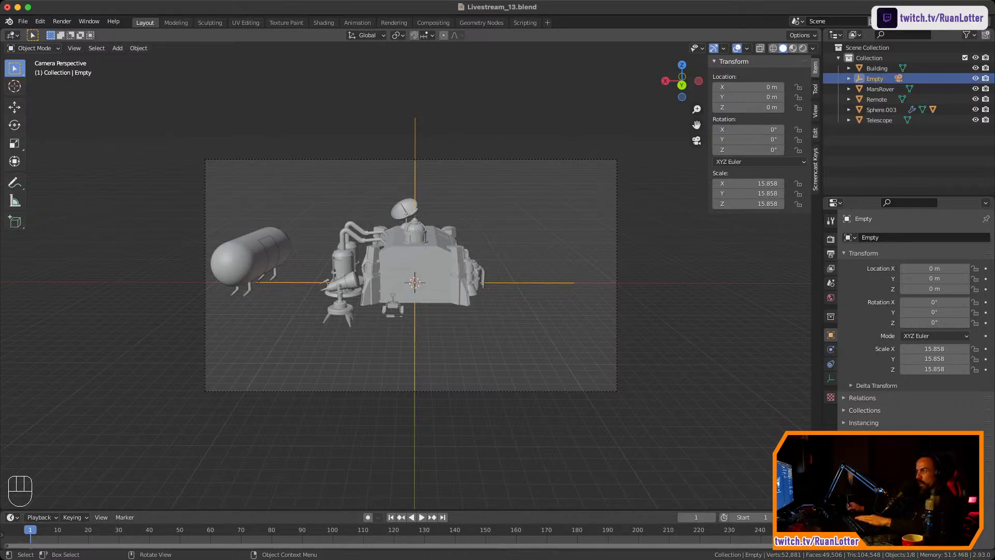
key(i)
click(508, 187)
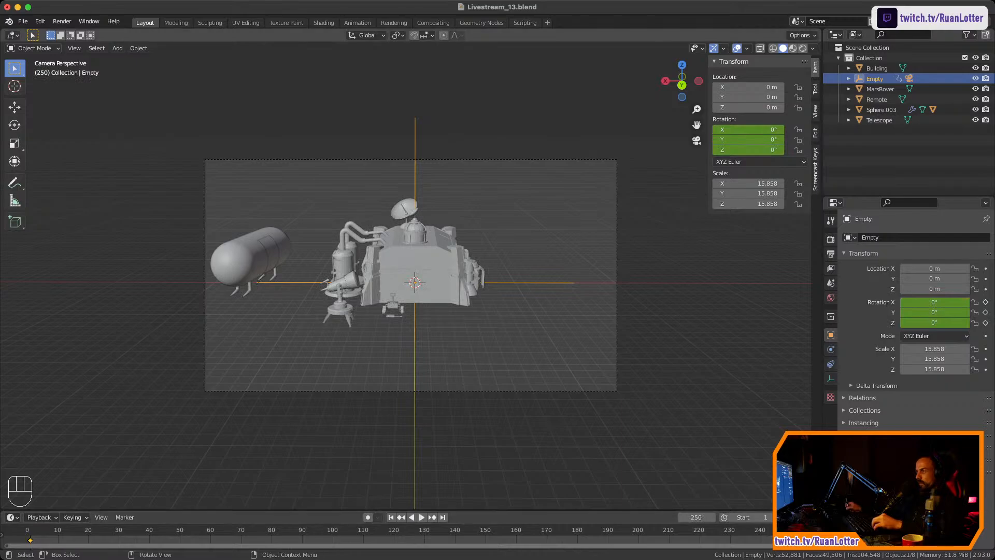
At frame 250, rotate the empty 360° around global Z and insert a Rotation keyframe
key(r)
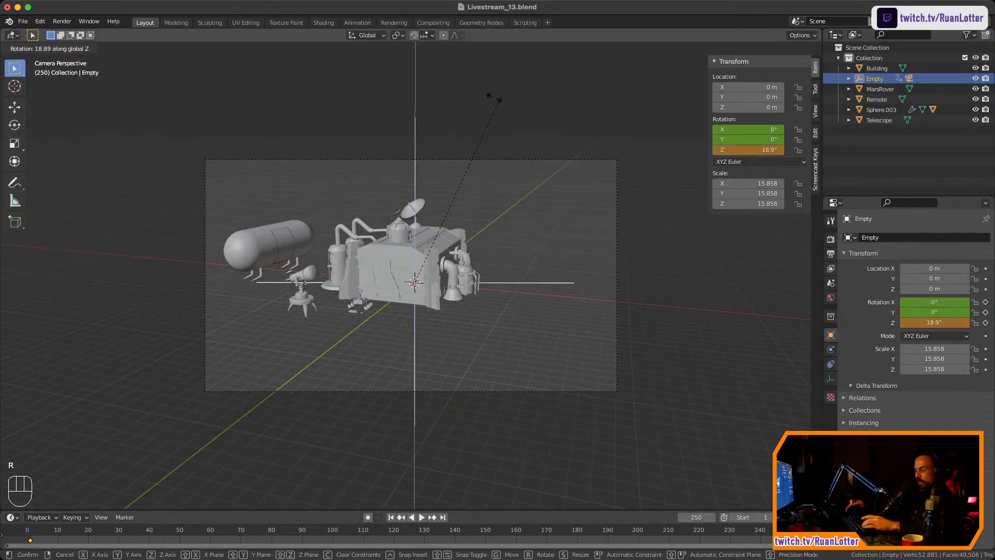
text(360)
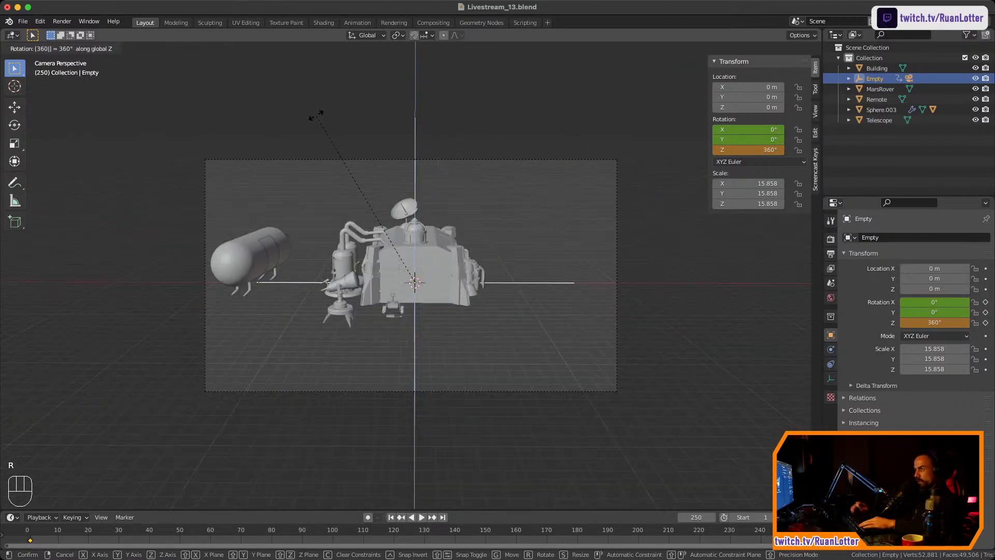
key(Return)
key(i)
click(527, 195)
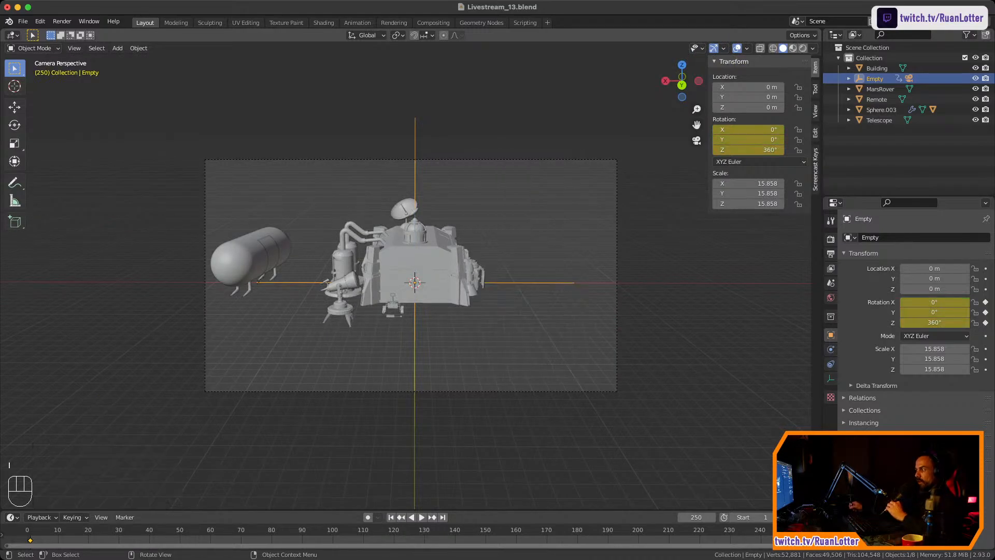
Play the animation from the start to check the camera's orbit around the base, and stop it
key(shift+Left)
key(space)
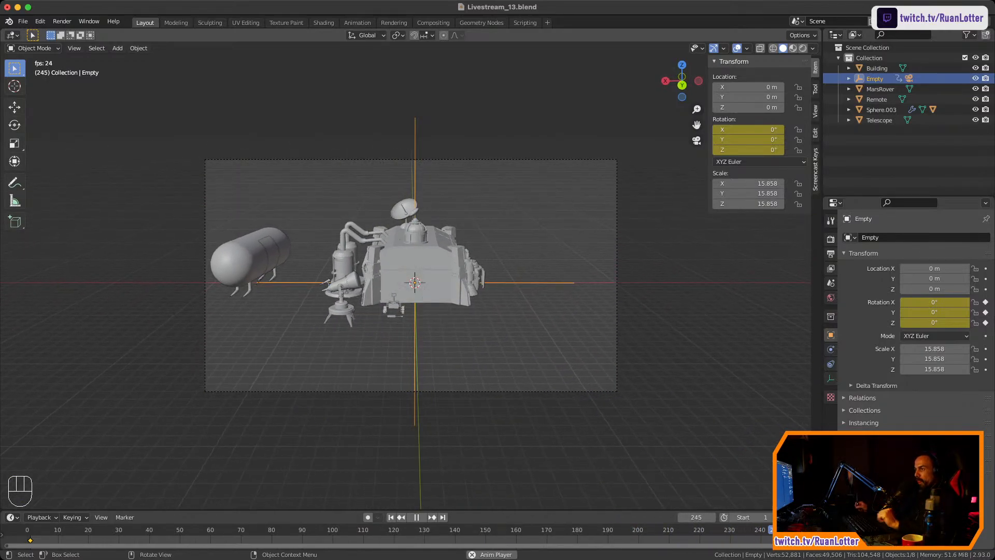
key(space)
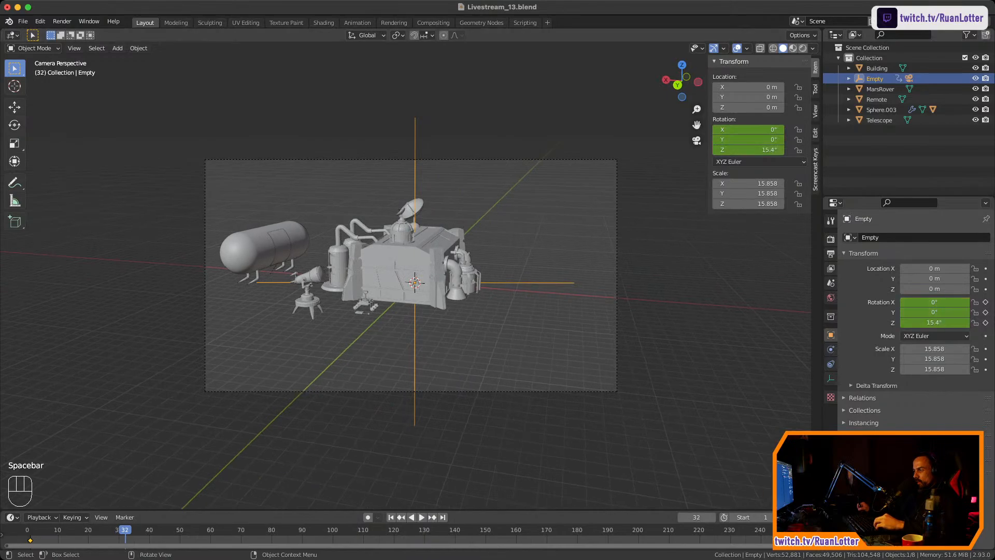
Enlarge the timeline area and select the empty's keyframes at frames 1 and 250
drag(363, 510, 363, 353)
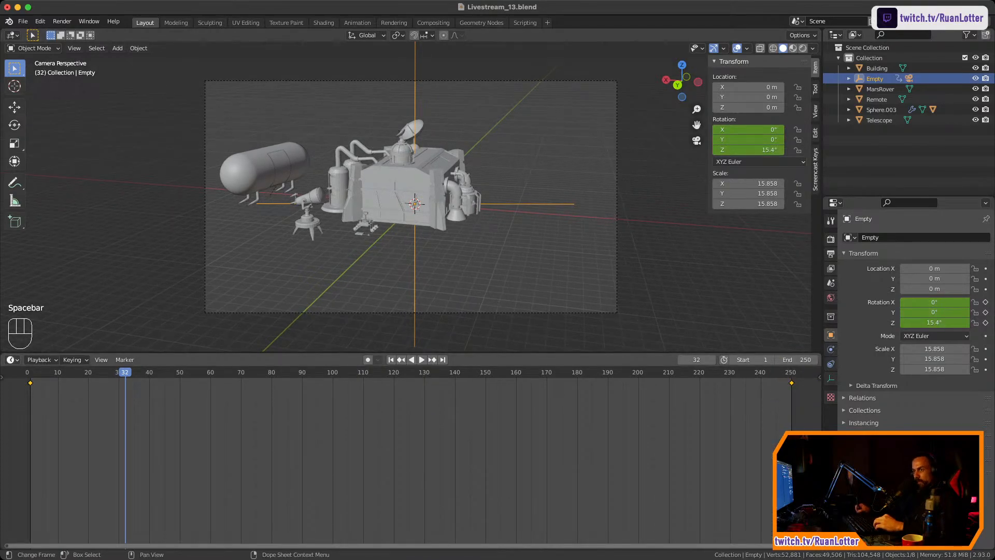
click(13, 359)
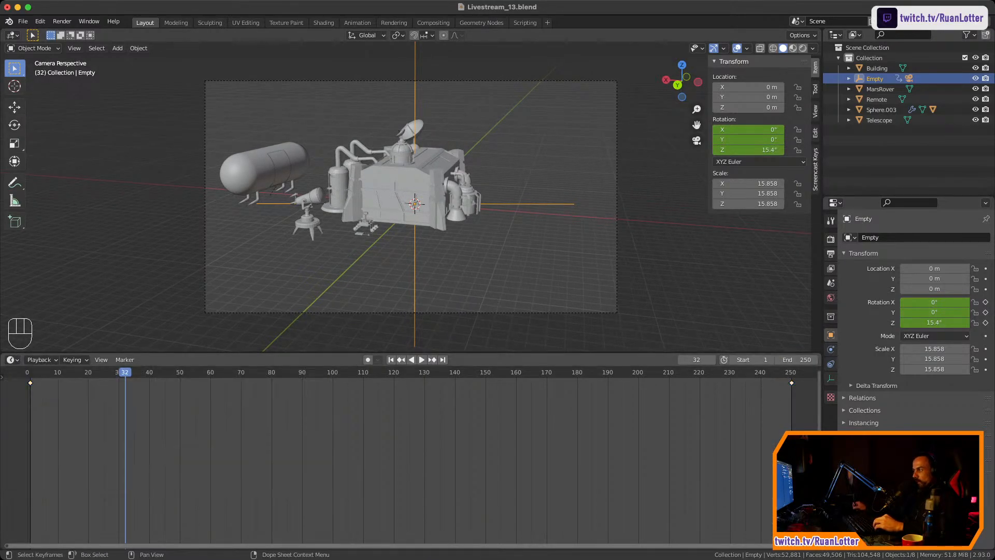
drag(806, 409, 19, 369)
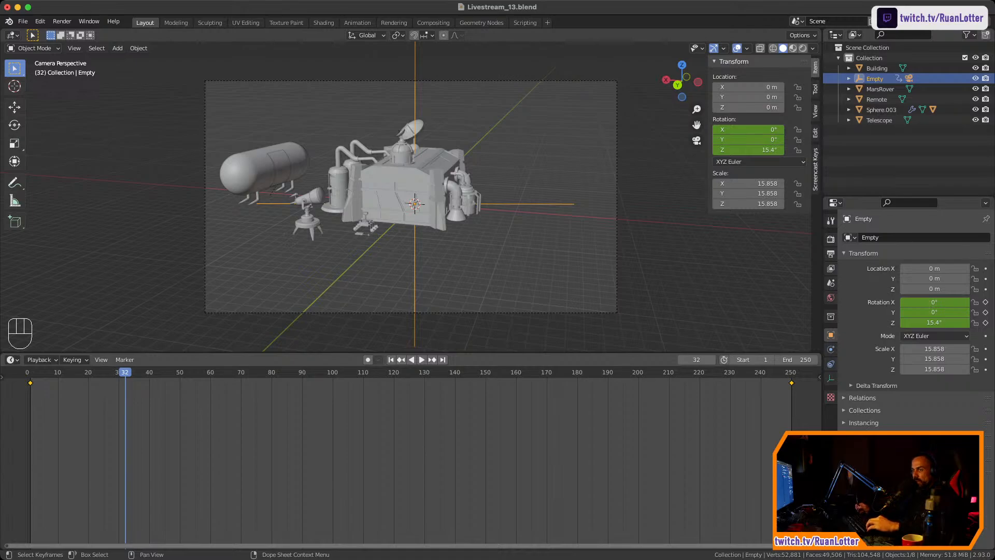
Set the handle type of the empty's selected keyframes to Vector so the camera orbits at constant speed
right_click(20, 384)
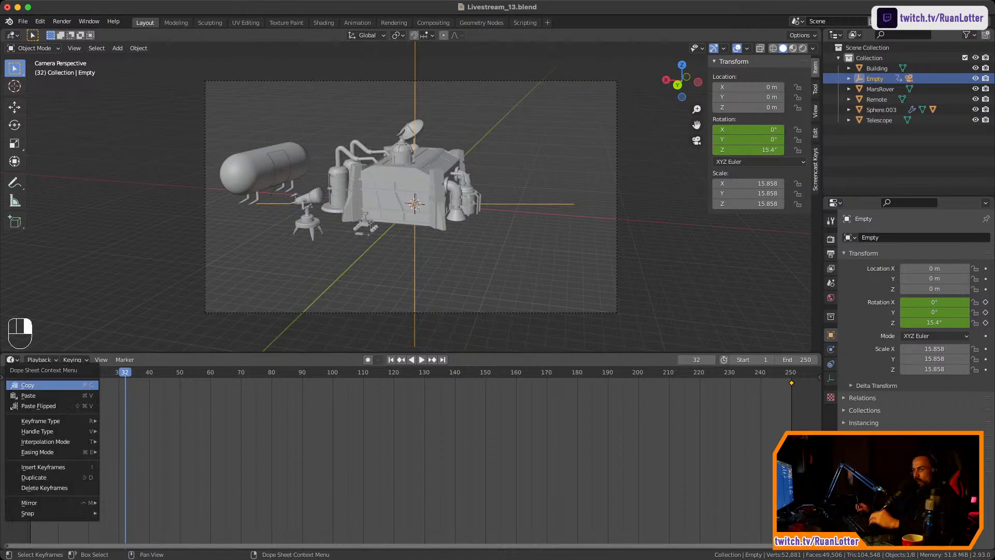
mouse_move(39, 431)
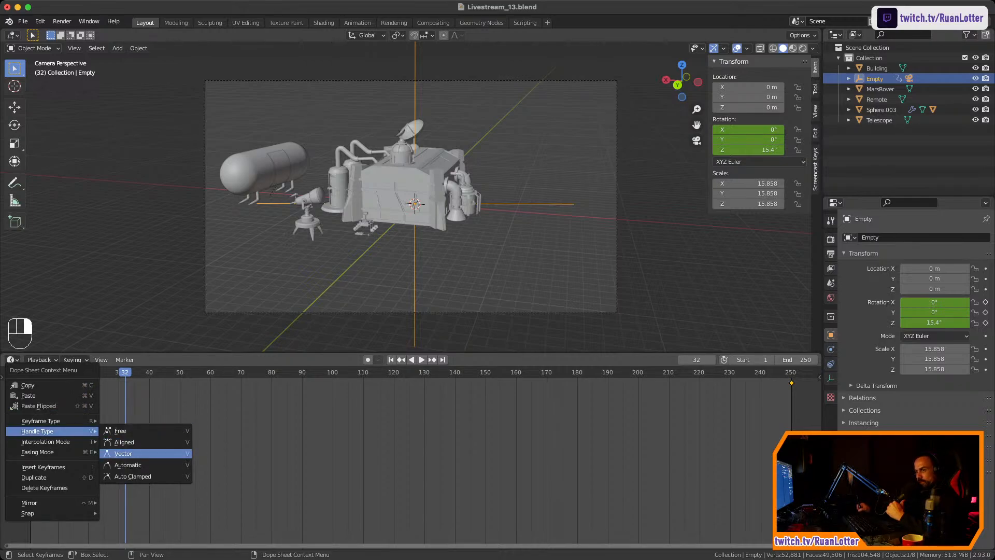
click(122, 454)
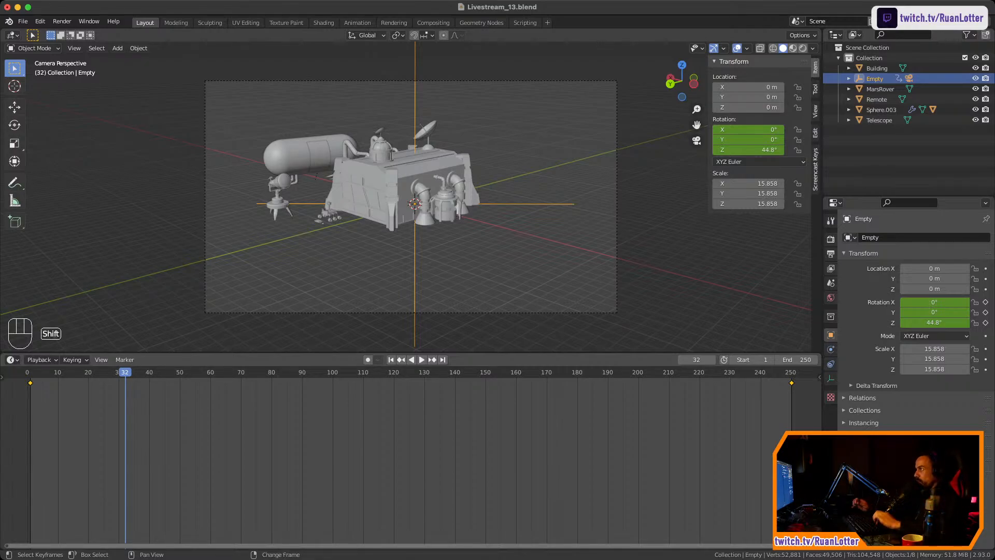
Play the turntable animation from the start and shrink the timeline area to enlarge the 3D viewport
key(shift+Left)
key(space)
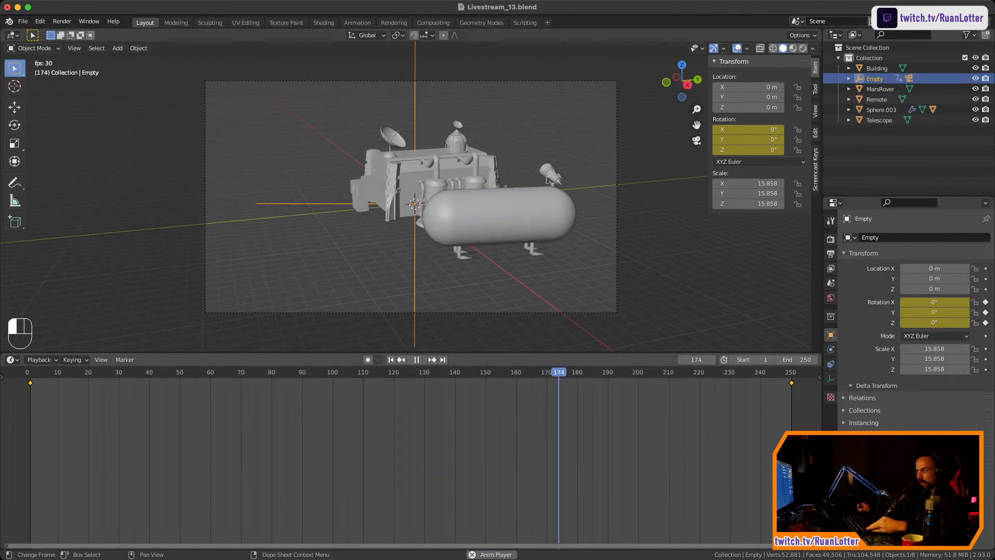
drag(182, 352, 182, 491)
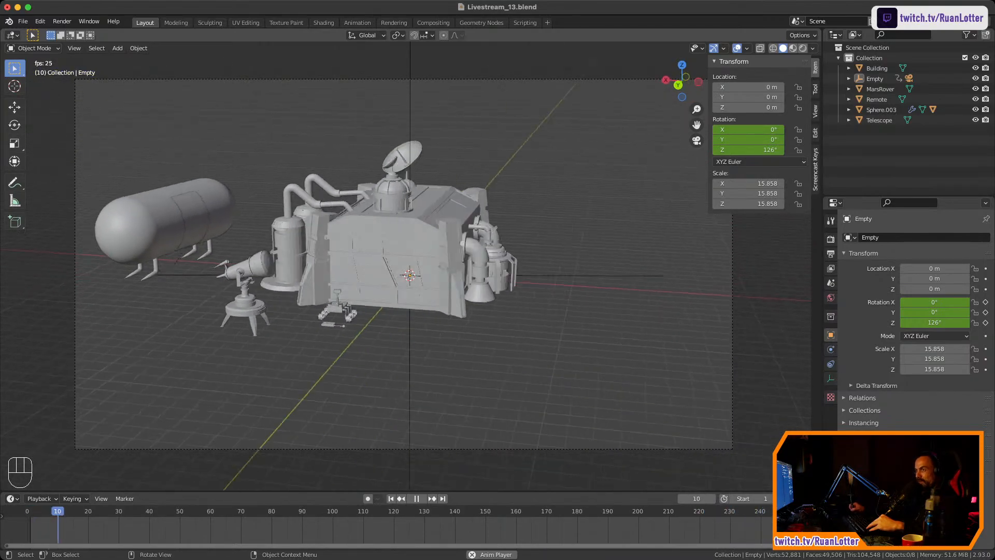
Select the capsule-shaped pod during playback and stop the animation
click(223, 202)
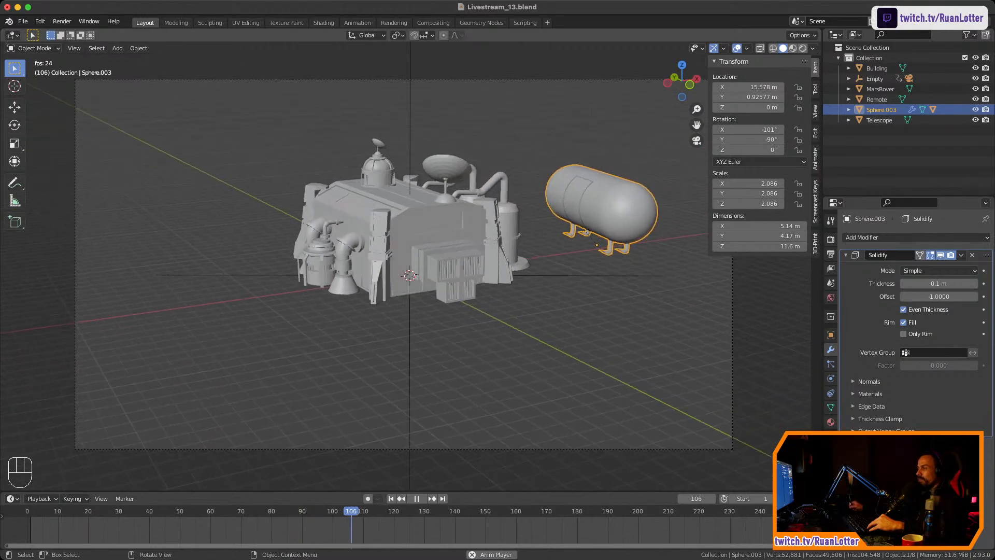
key(alt+a)
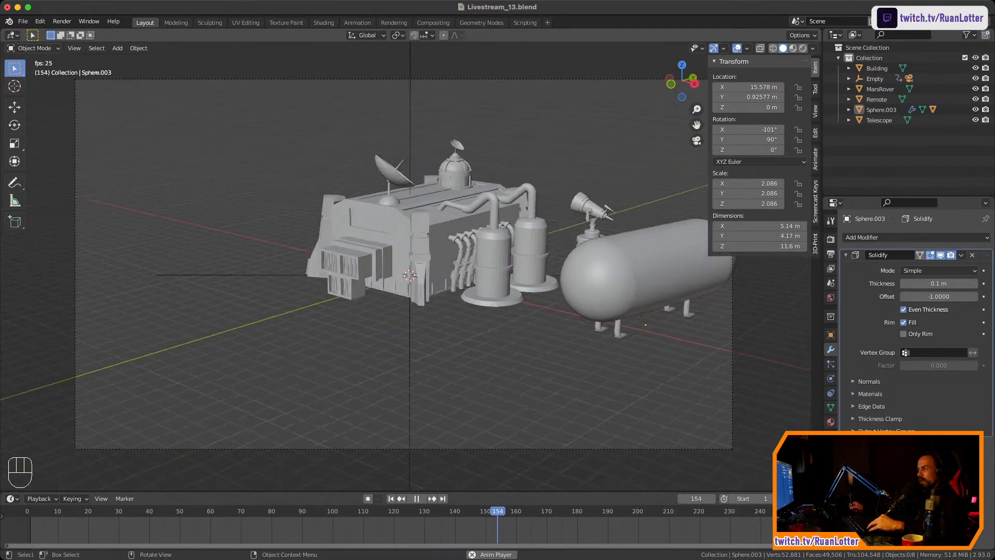
click(601, 277)
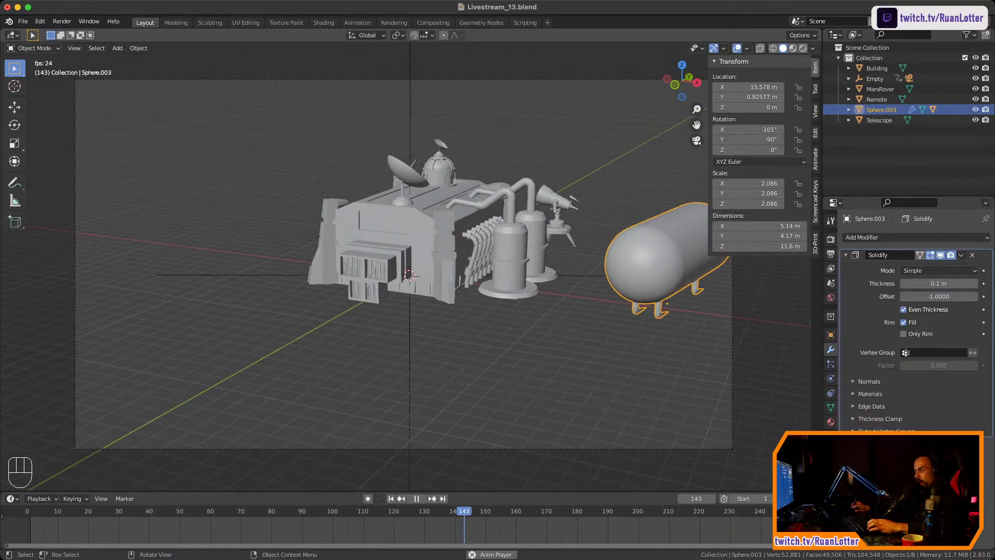
key(super)
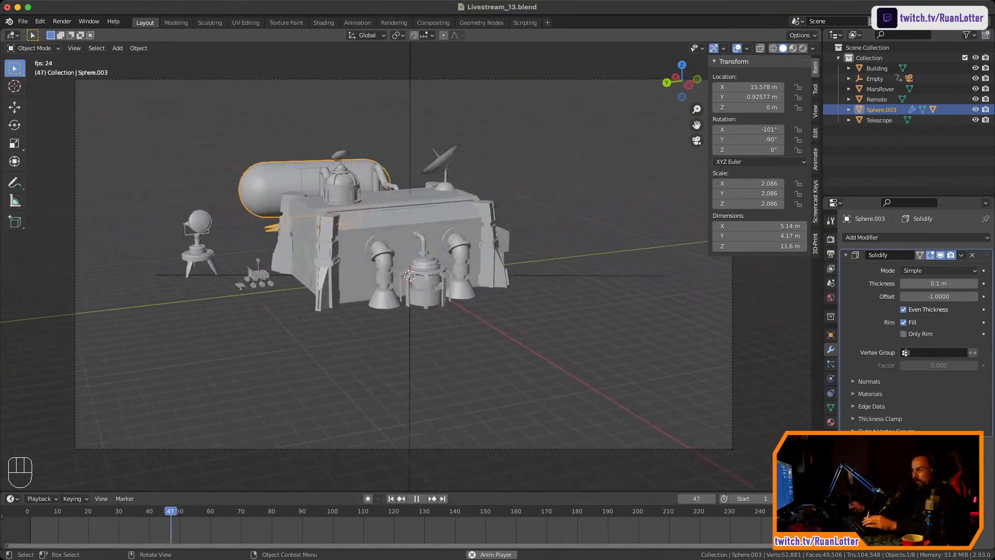
key(space)
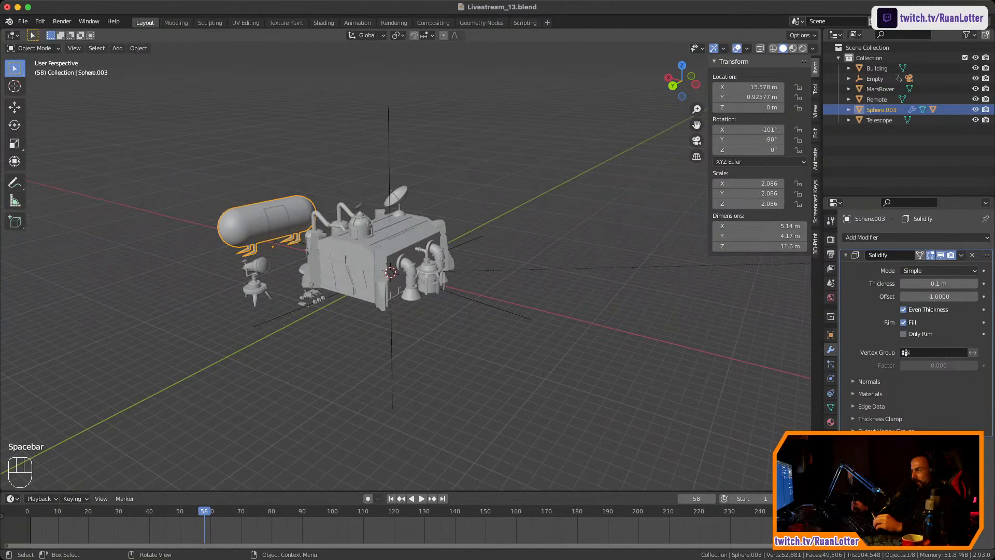
Frame the pod in the viewport and select the curved door panel on its side
key(KP_Decimal)
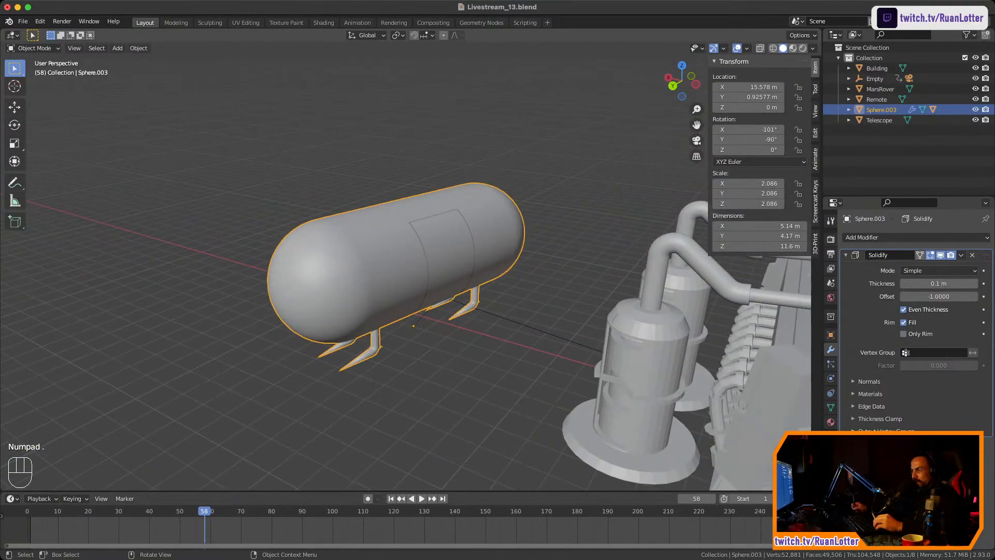
middle_drag(414, 259, 388, 259)
click(352, 156)
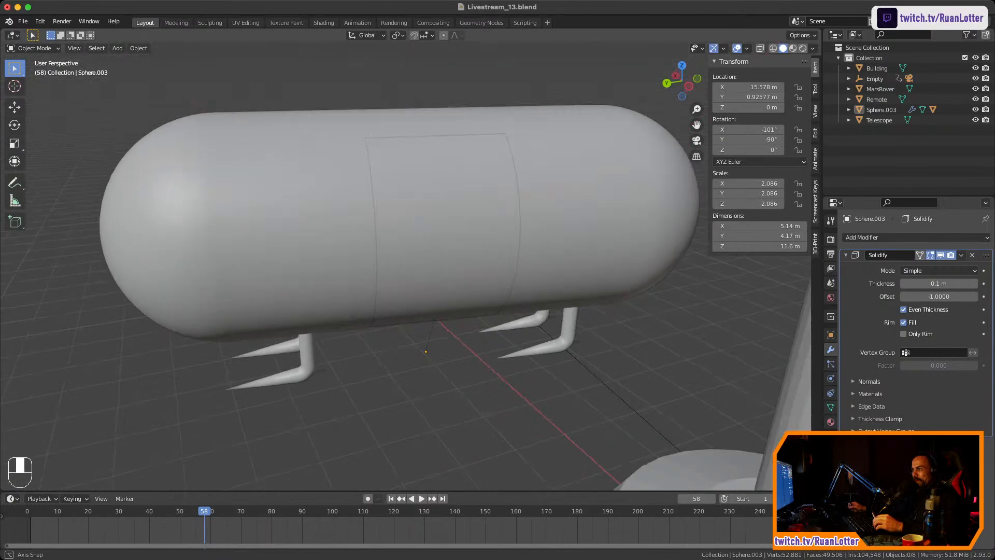
middle_drag(456, 228, 493, 199)
click(492, 199)
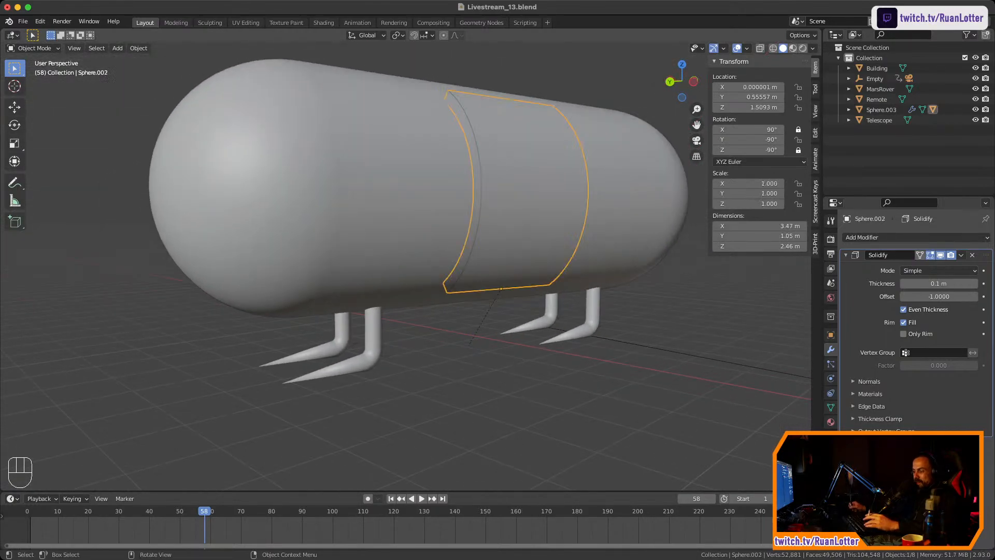
Try swinging the pod's door open by rotating it about 109° in the view plane, and undo the rotation
key(r)
click(549, 388)
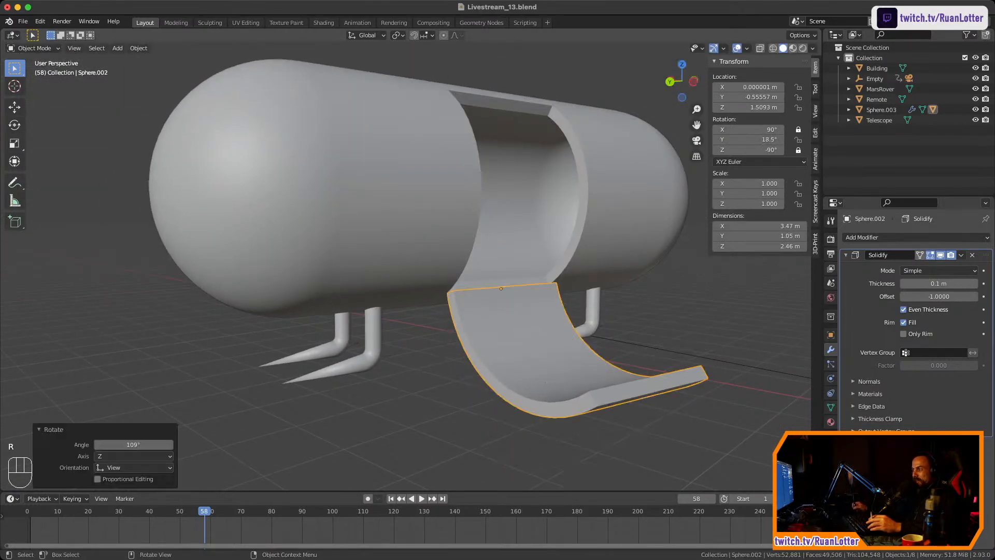
mouse_move(549, 389)
middle_down()
mouse_move(637, 389)
mouse_move(450, 384)
mouse_move(469, 383)
mouse_move(451, 383)
mouse_move(451, 409)
mouse_move(495, 421)
middle_up()
key(super+z)
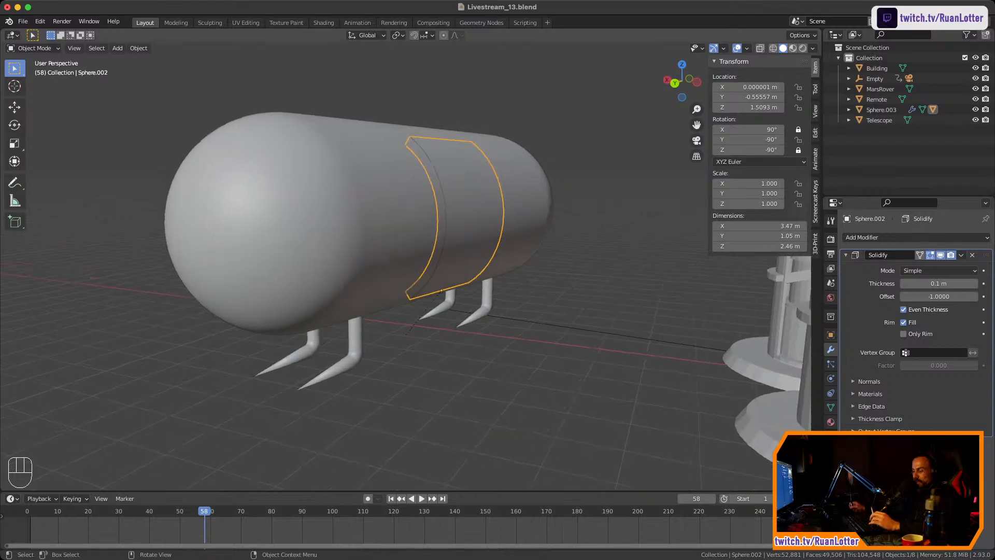
key(r)
key(x)
key(Escape)
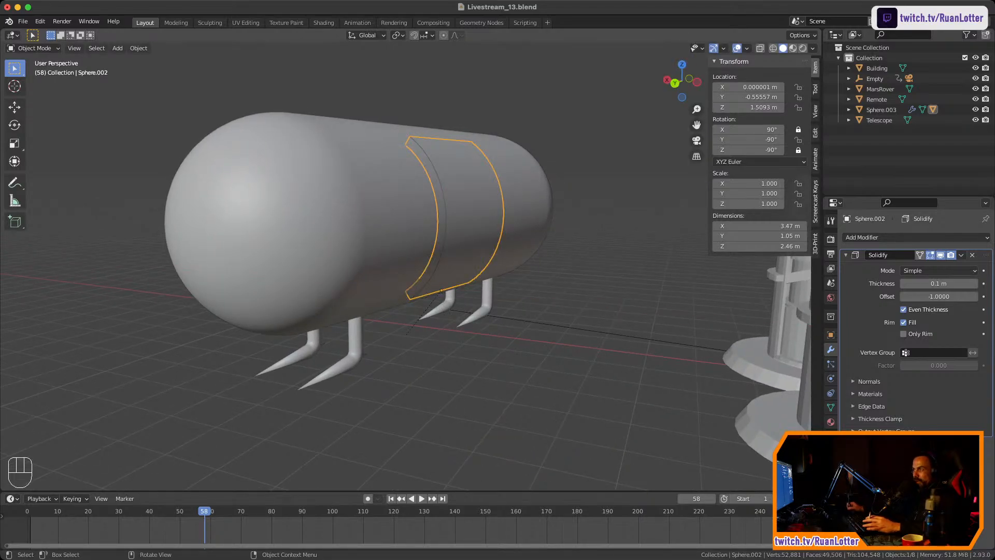
mouse_move(450, 383)
middle_down()
mouse_move(497, 380)
mouse_move(430, 400)
mouse_move(429, 366)
mouse_move(484, 196)
mouse_move(456, 218)
mouse_move(510, 169)
mouse_move(510, 233)
middle_up()
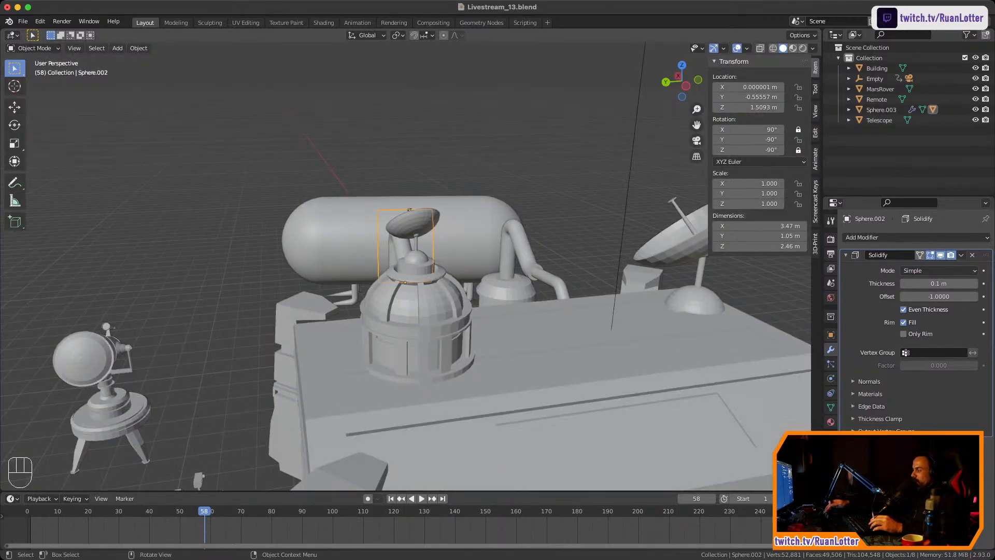